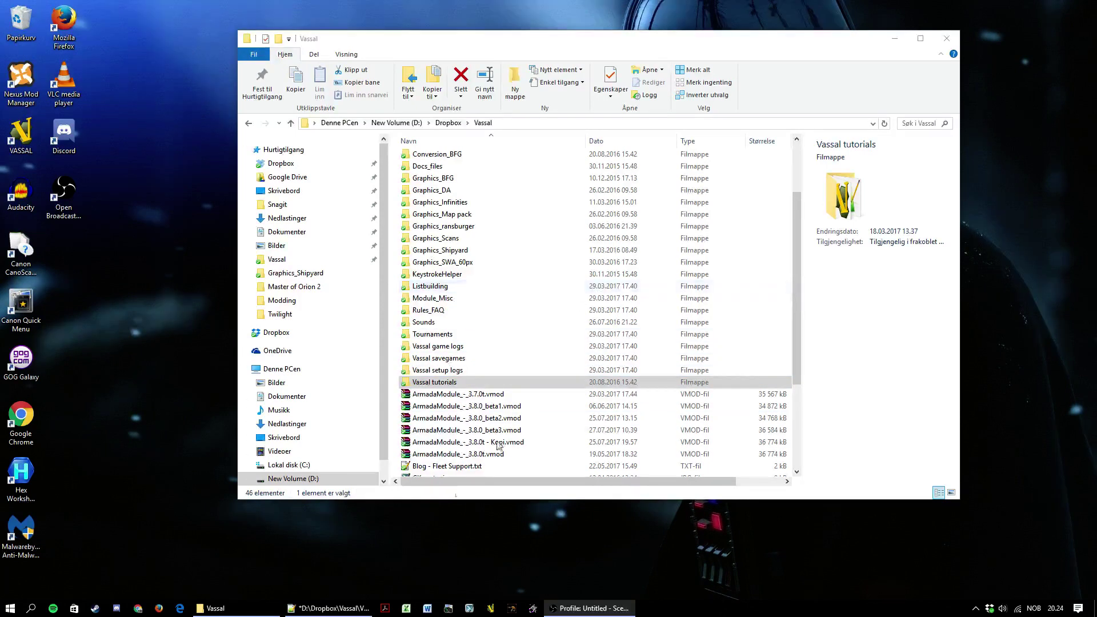
Switch to Chrome, search the web for "vassal editor pdf" in a new tab, and open the Vassal 3.1 Designer's Guide in a maximized window
left_click(137, 608)
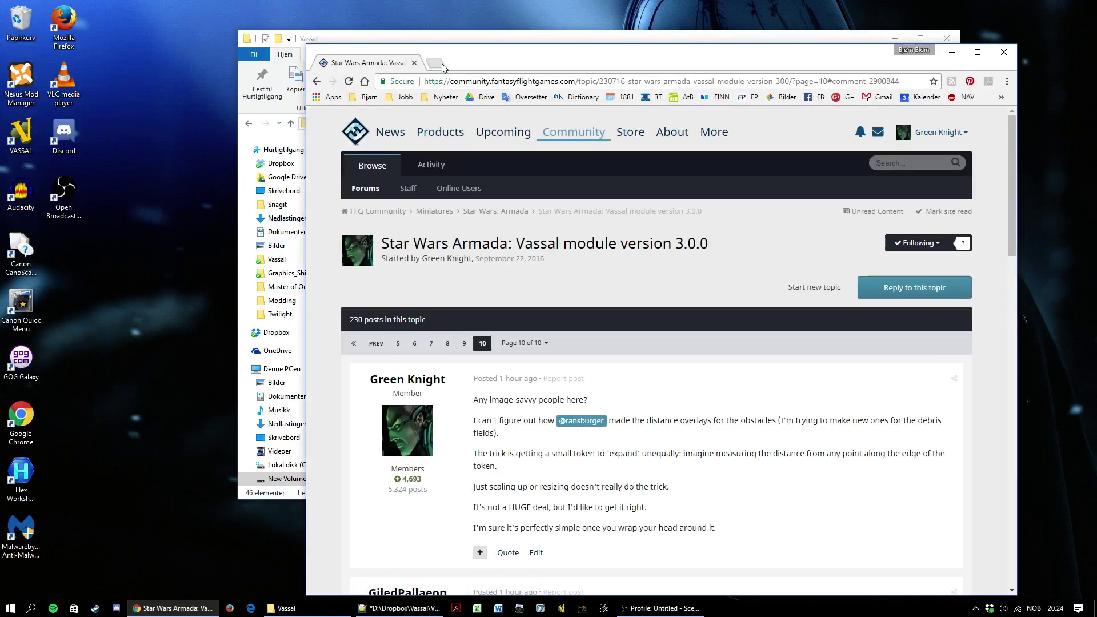
key("ctrl+t")
type("v")
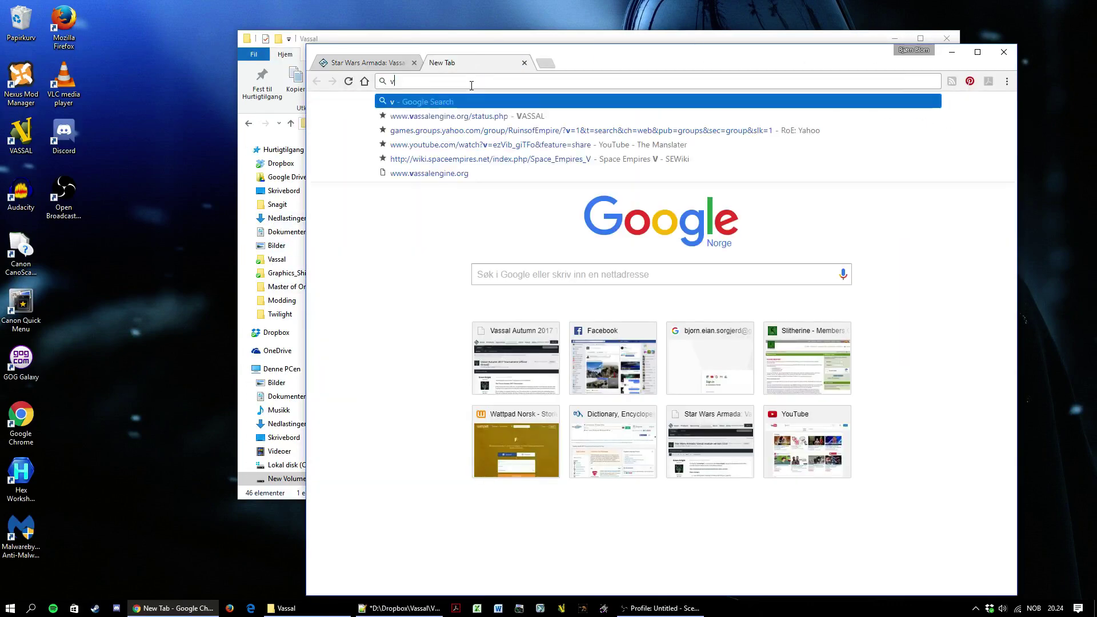
type("assal ")
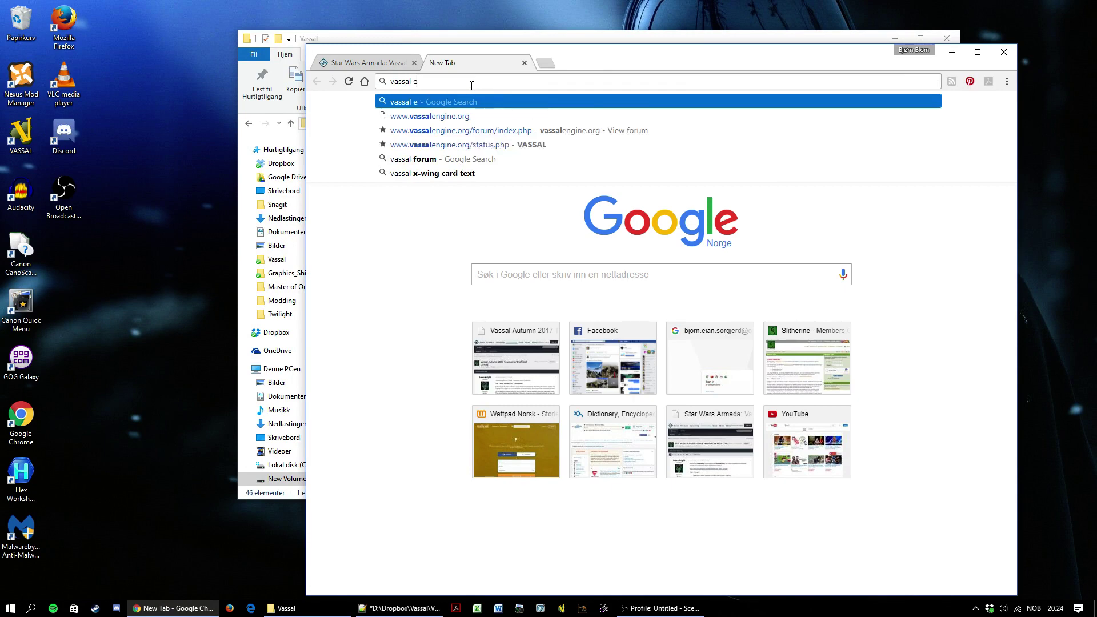
type("ed")
key("Down")
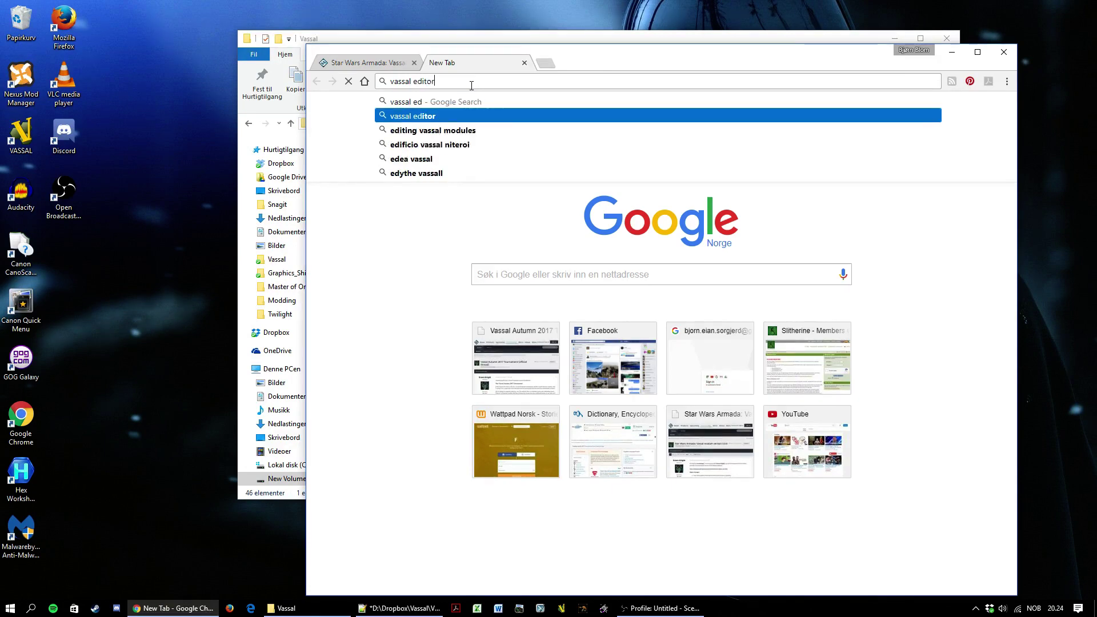
type("pdf")
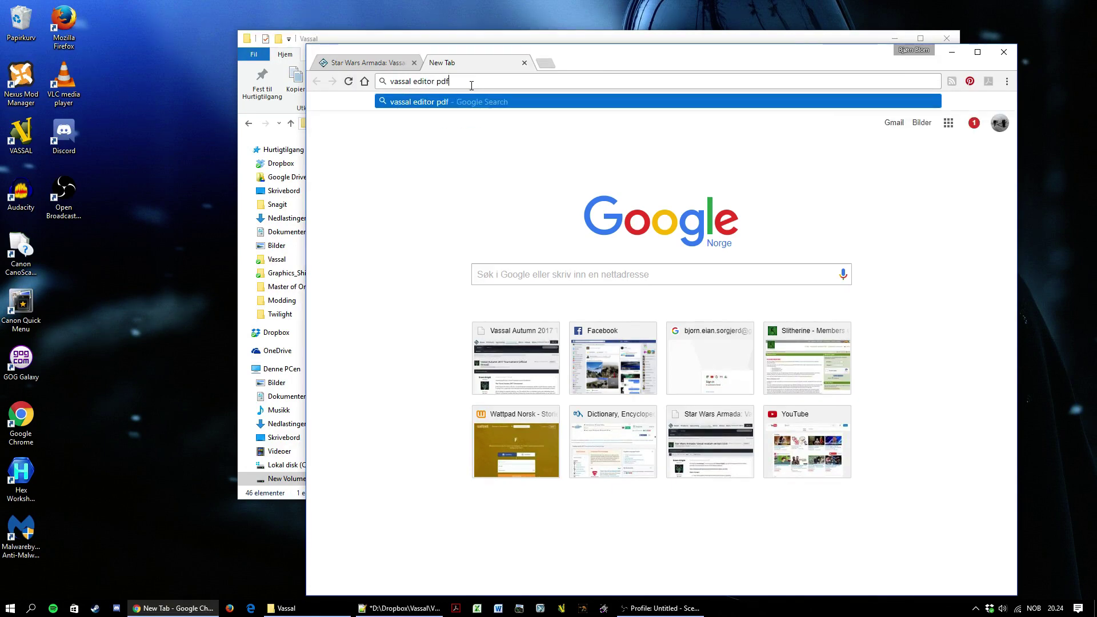
key("Return")
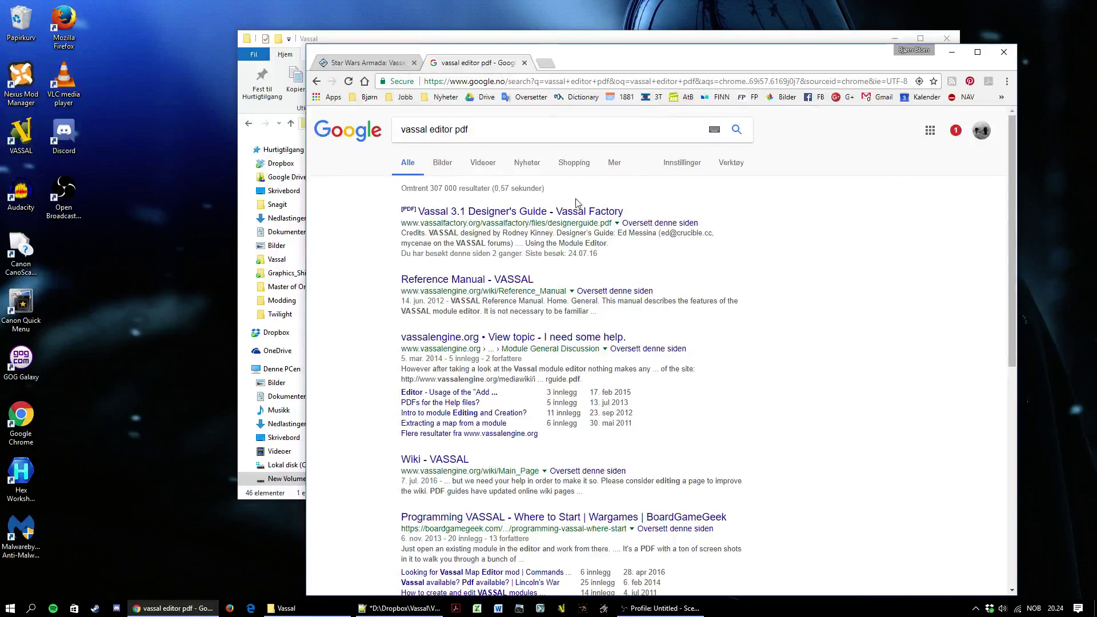
left_click(530, 217)
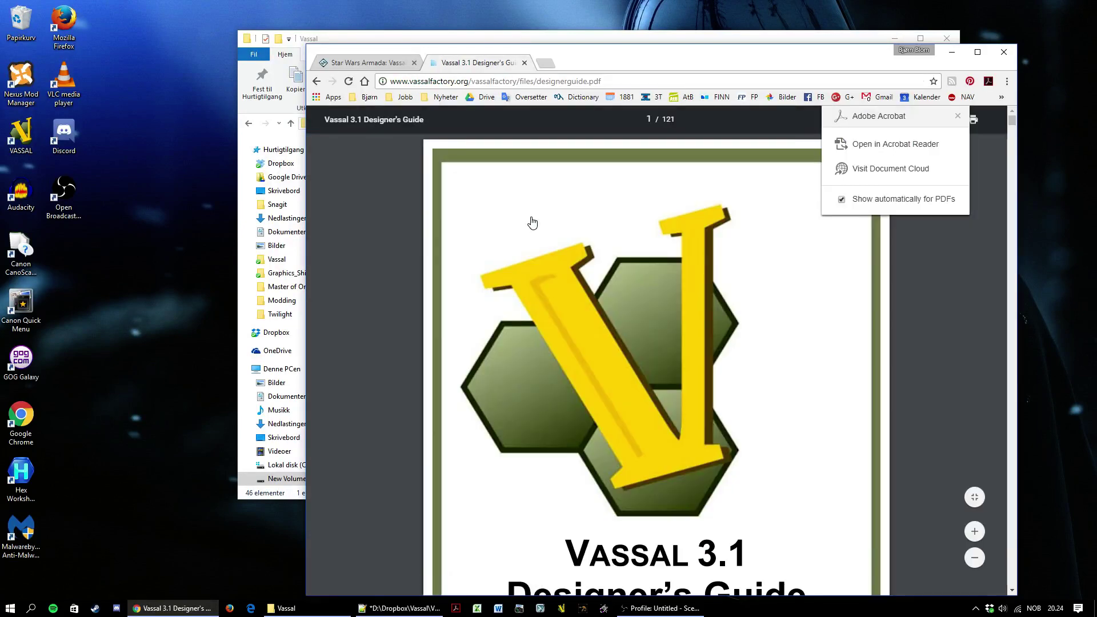
left_click(978, 53)
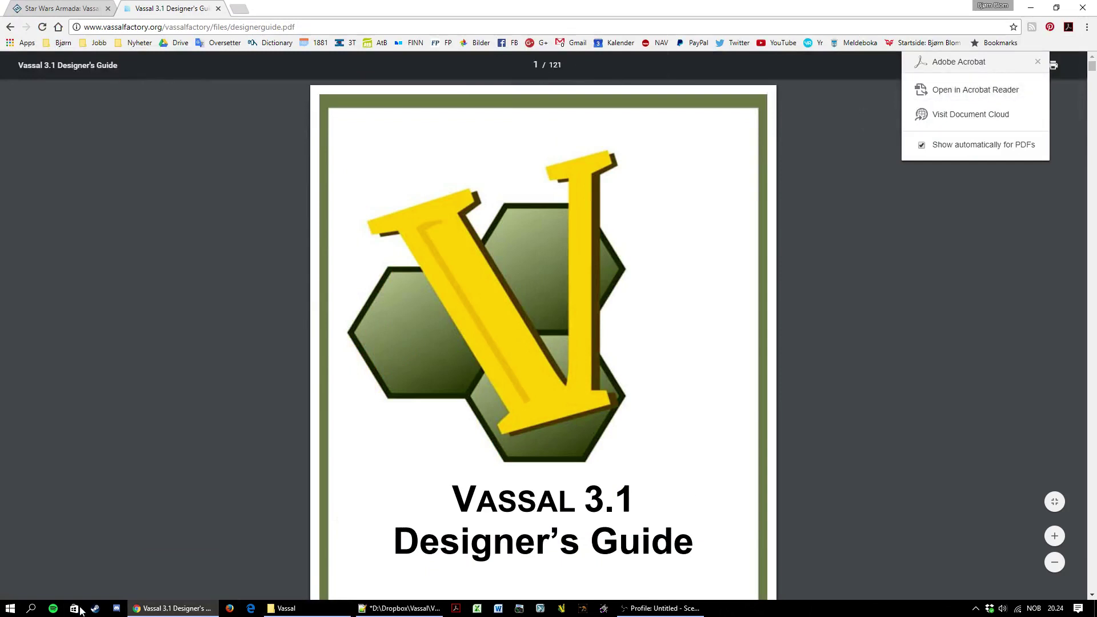
Launch VASSAL and select the Star Wars Armada 3.8.0t module in the library
left_click(565, 608)
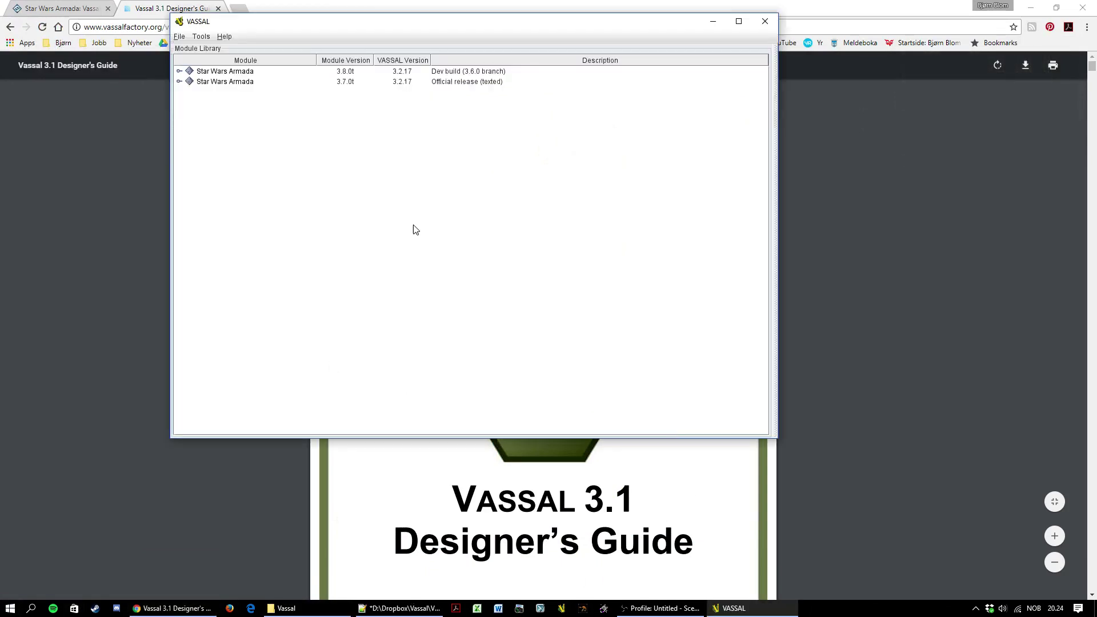
left_click(409, 72)
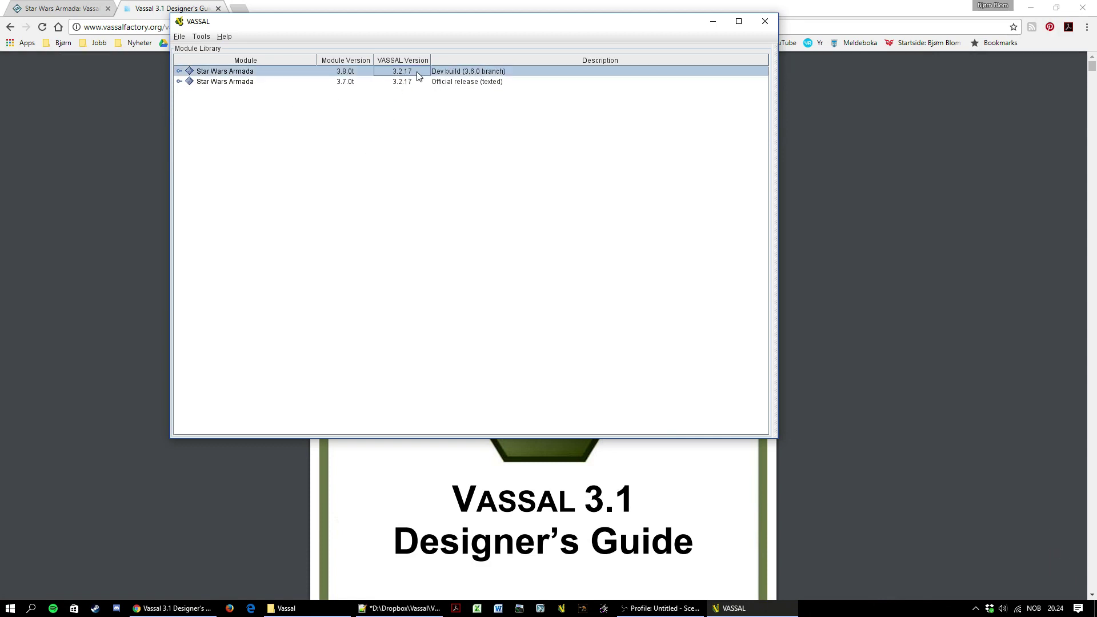
Return to Chrome and skim the Designer's Guide from its cover to the section on graphics files in a module
left_click(834, 467)
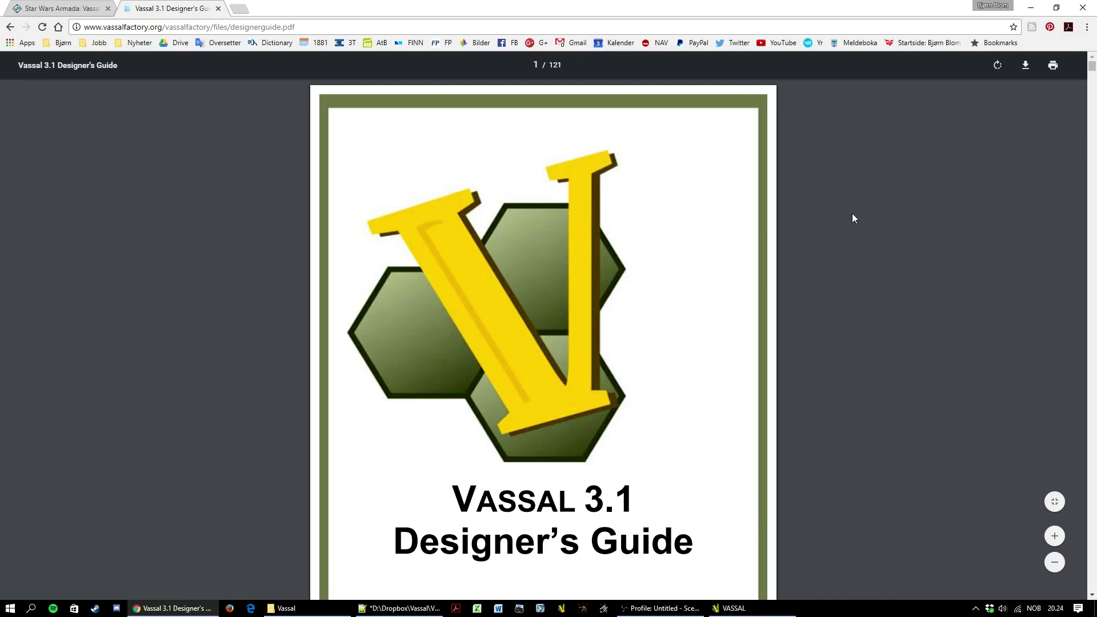
mouse_move(1092, 65)
left_mouse_down()
mouse_move(1093, 497)
mouse_move(1092, 65)
left_mouse_up()
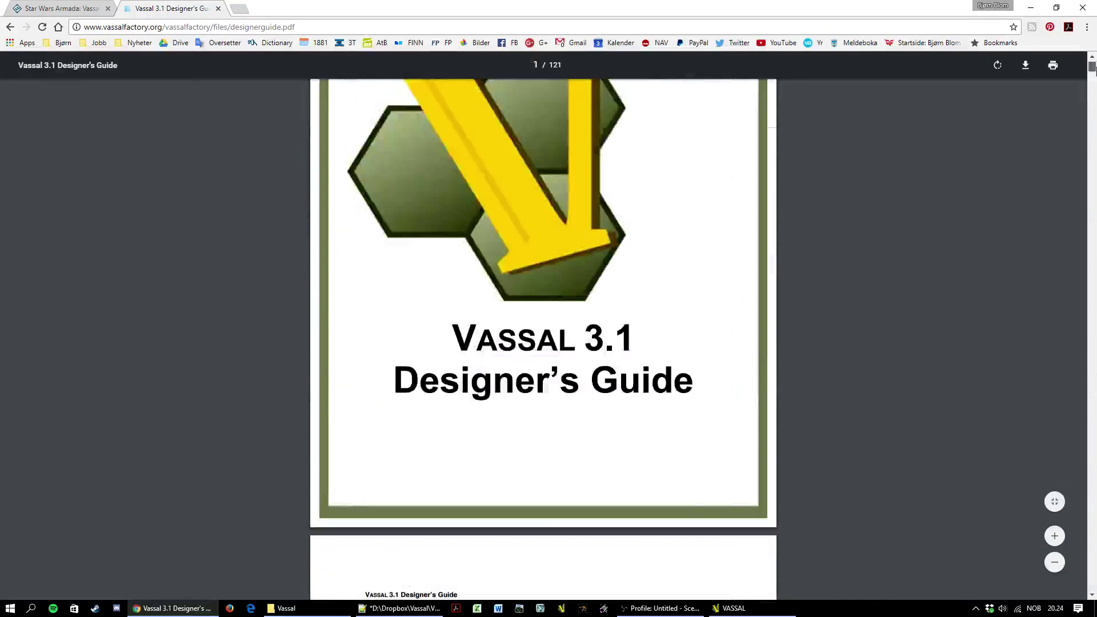
scroll(756, 348, "up", 3)
scroll(740, 351, "down", 10)
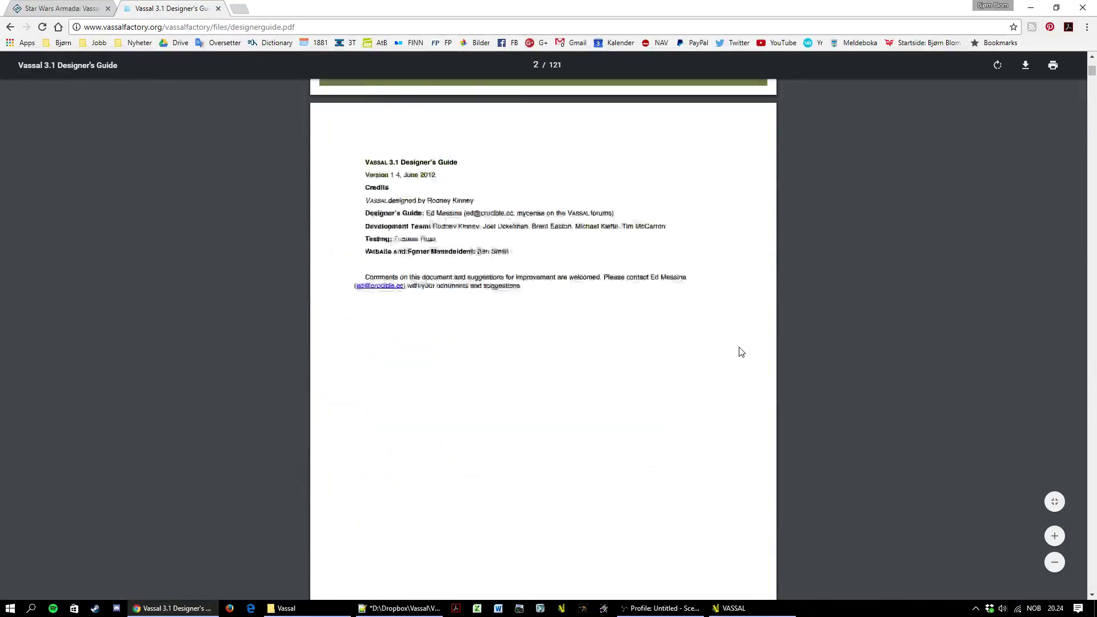
left_click(1092, 123)
left_click(1091, 123)
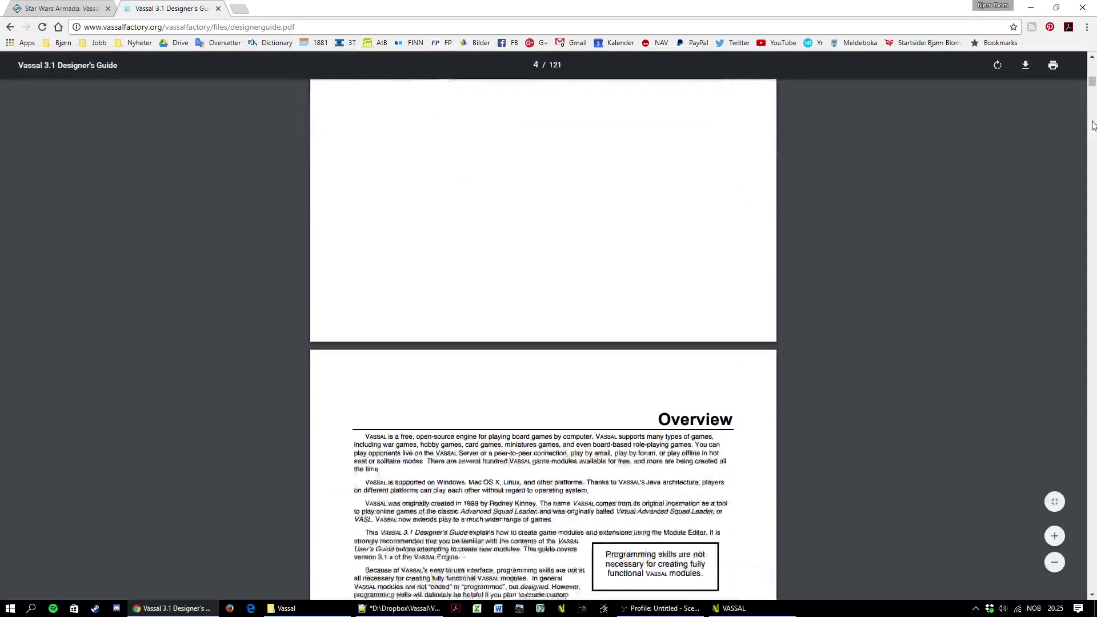
scroll(614, 265, "down", 9)
scroll(608, 272, "up", 5)
scroll(607, 272, "down", 7)
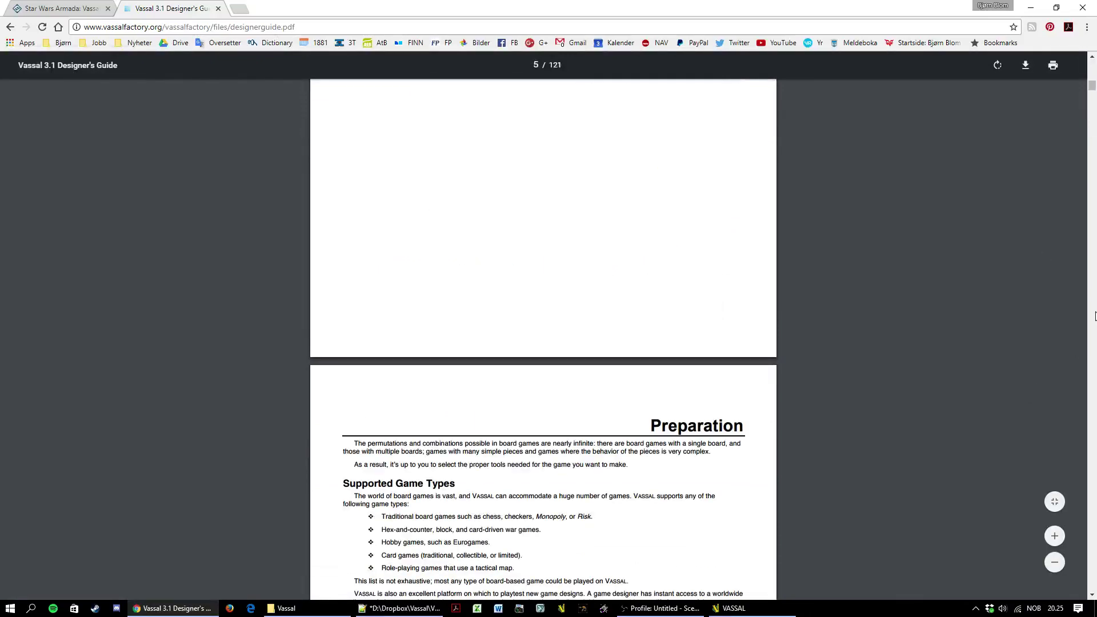
scroll(780, 427, "down", 12)
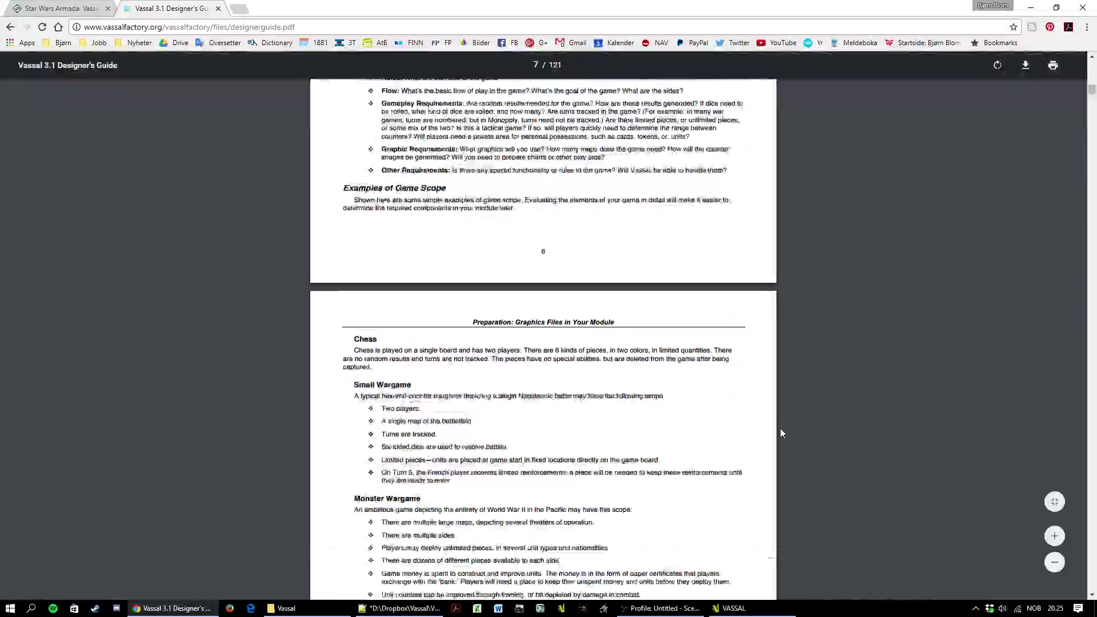
scroll(780, 428, "down", 12)
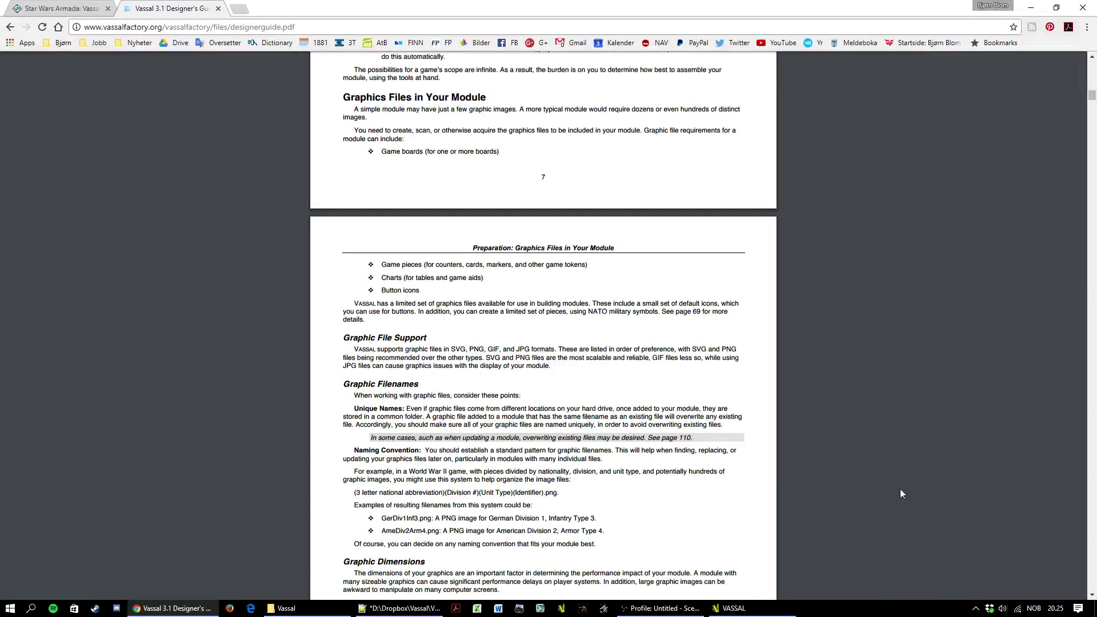
Switch to VASSAL's module library
left_click(786, 609)
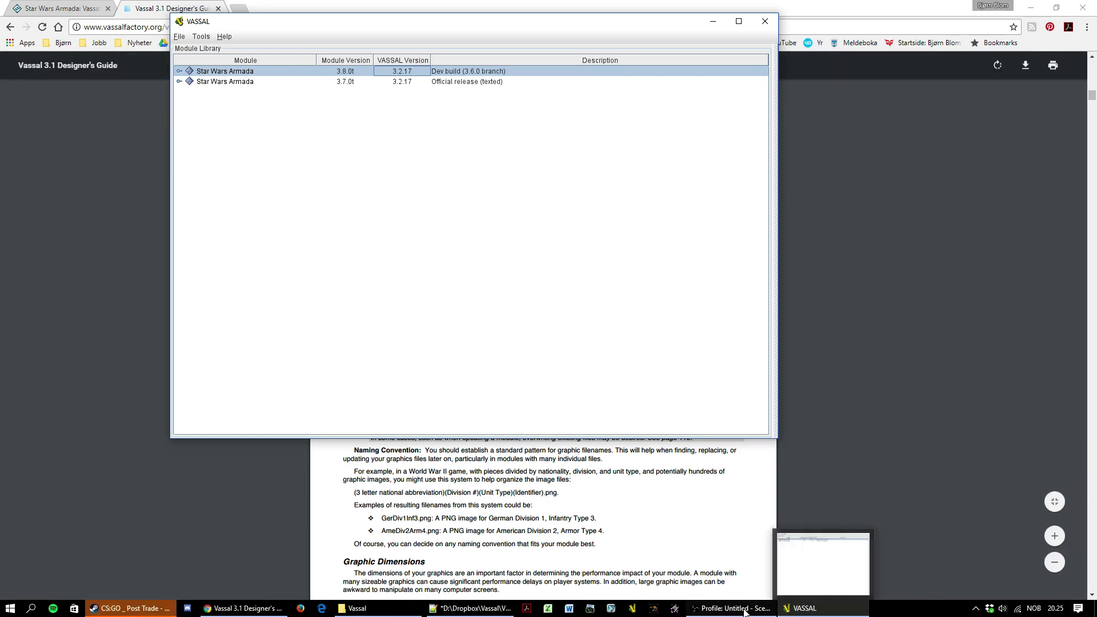
left_click(803, 608)
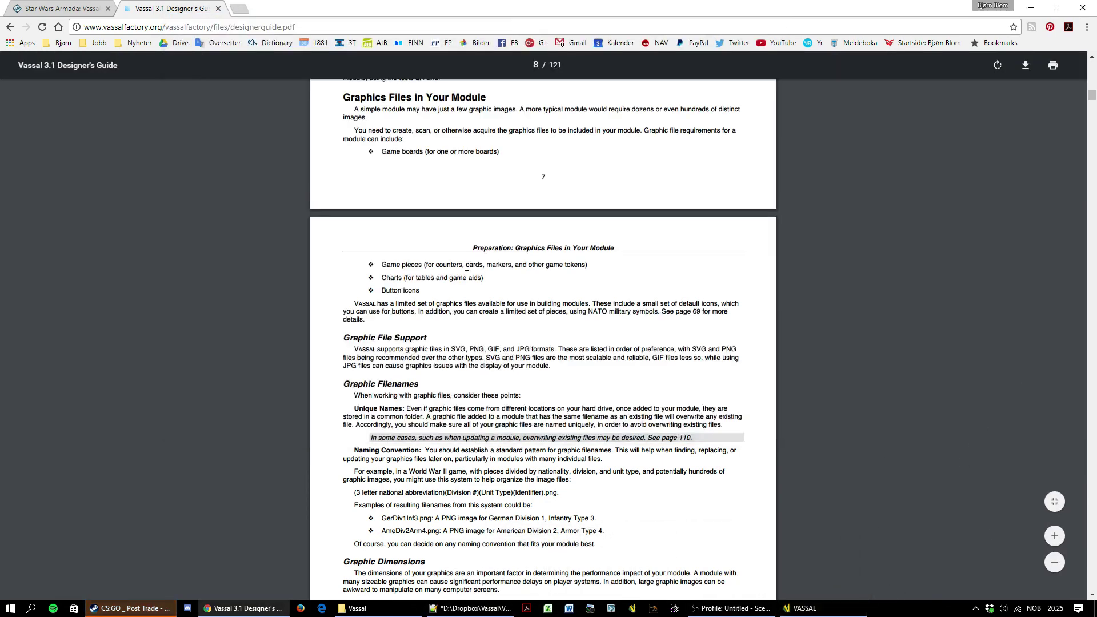
left_click(803, 608)
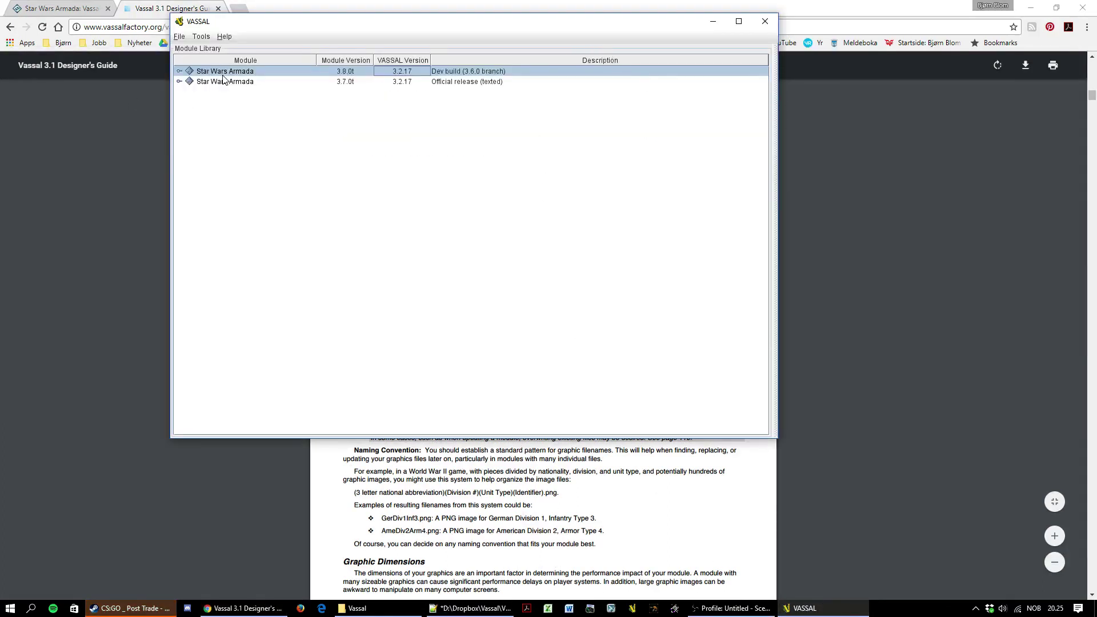
left_click(181, 37)
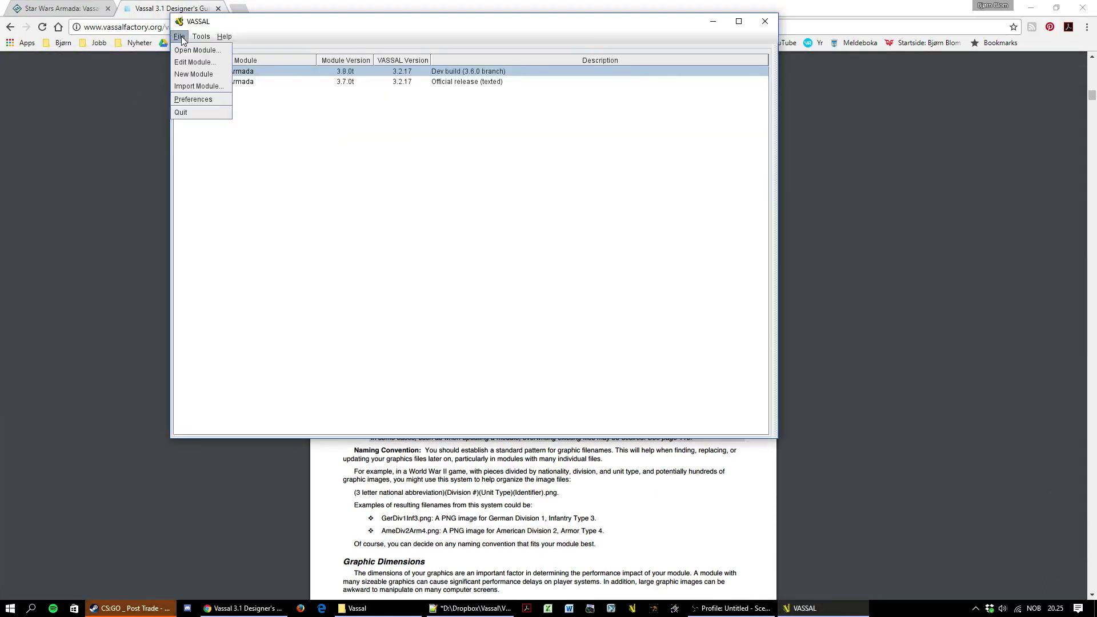
left_click(197, 63)
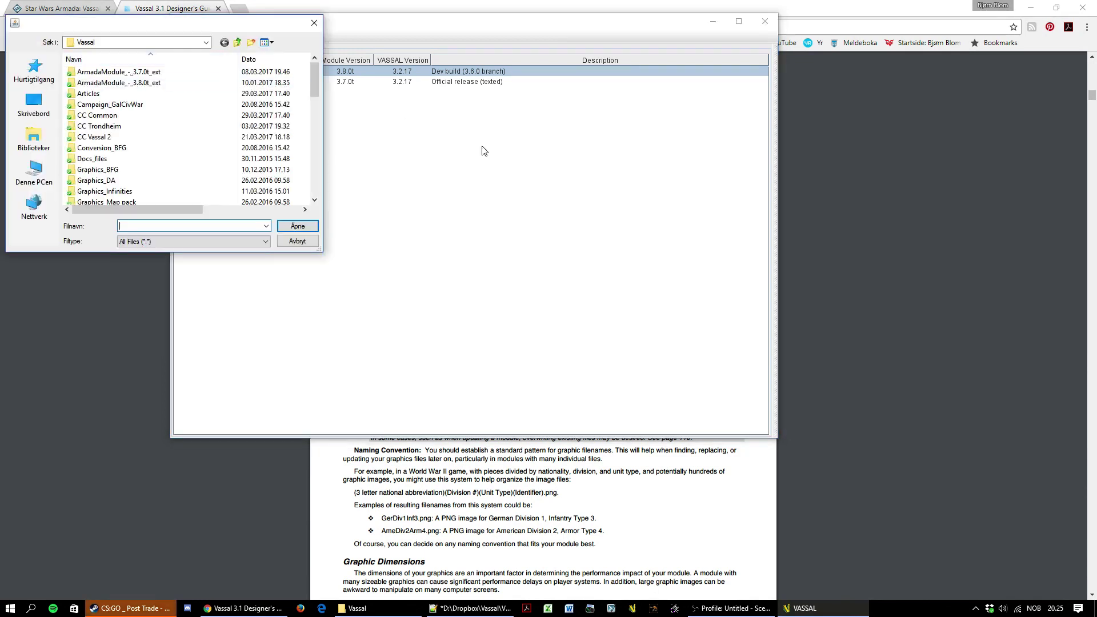
left_click_drag(314, 94, 314, 164)
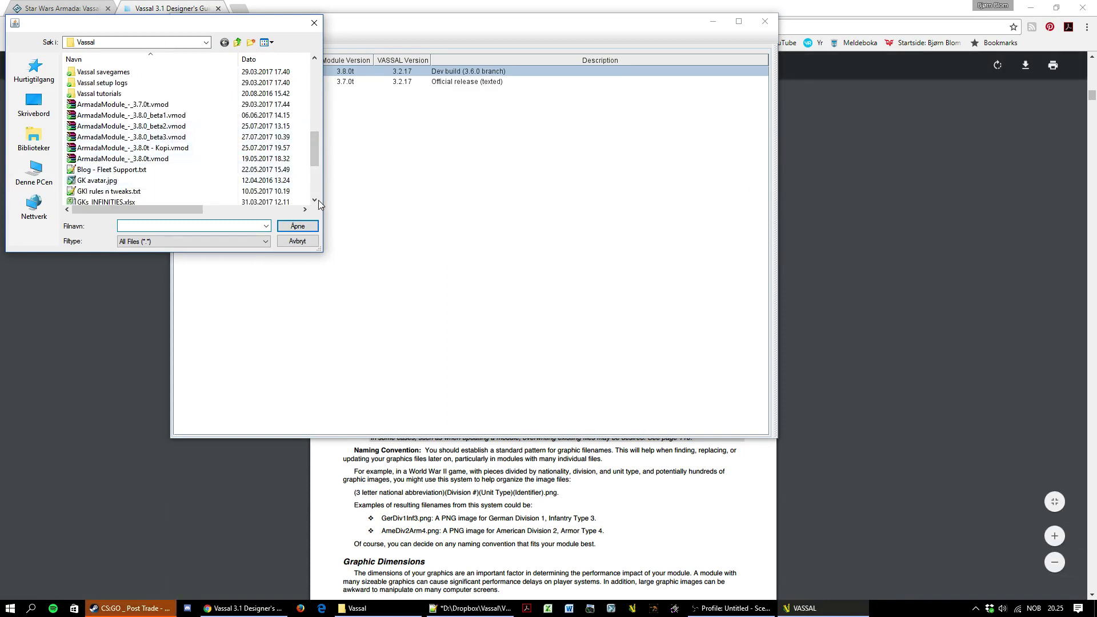
left_click(311, 240)
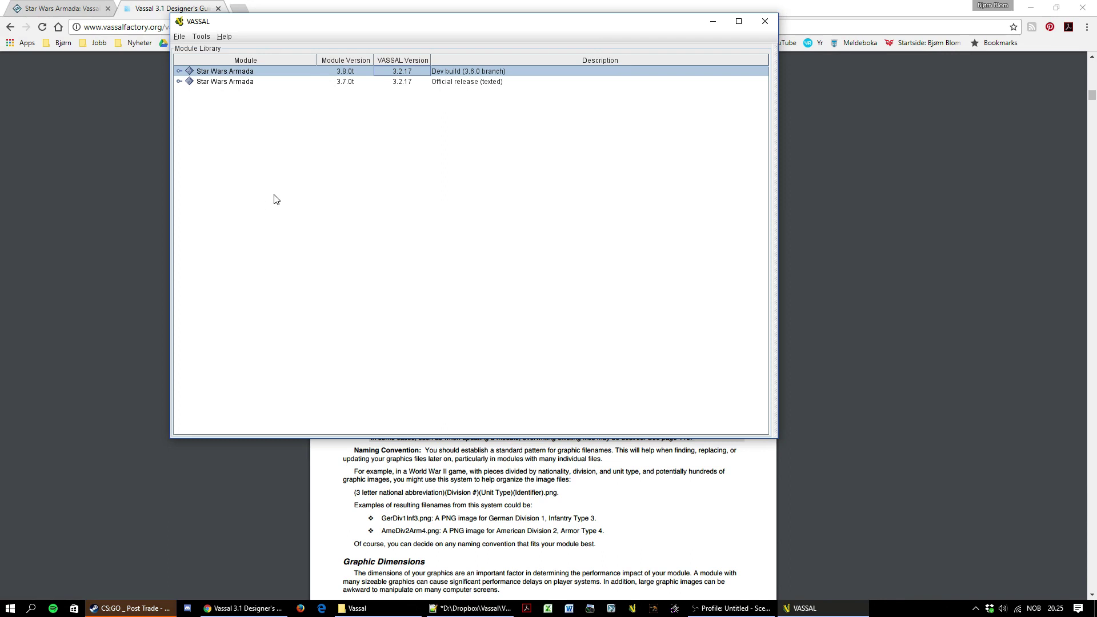
Expand the Star Wars Armada 3.8.0t module's extensions and open that module for editing
left_click(179, 71)
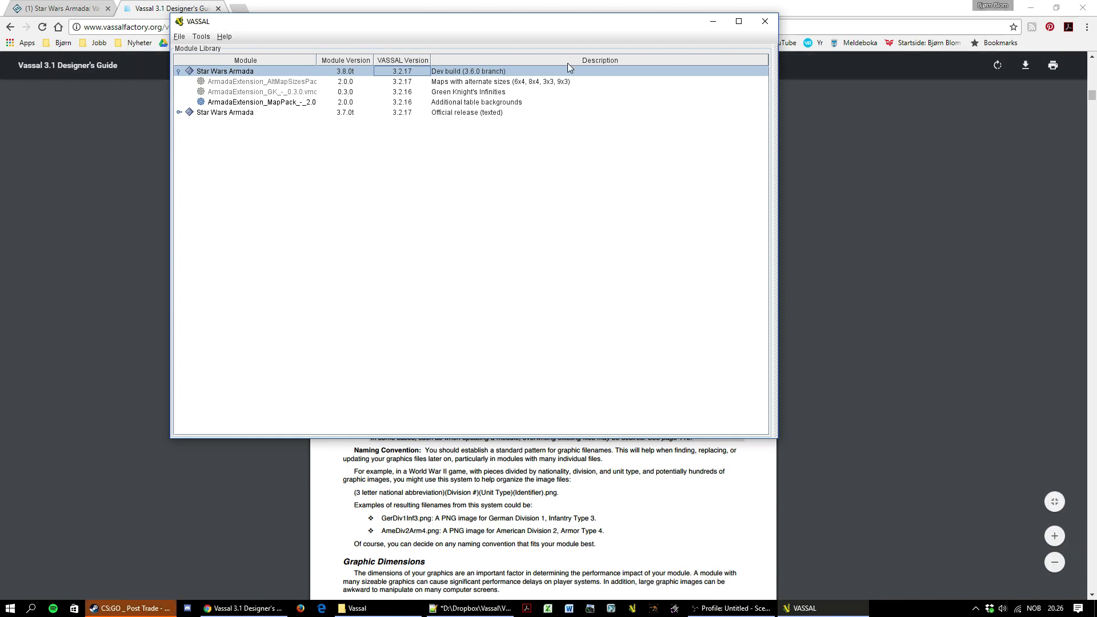
right_click(238, 74)
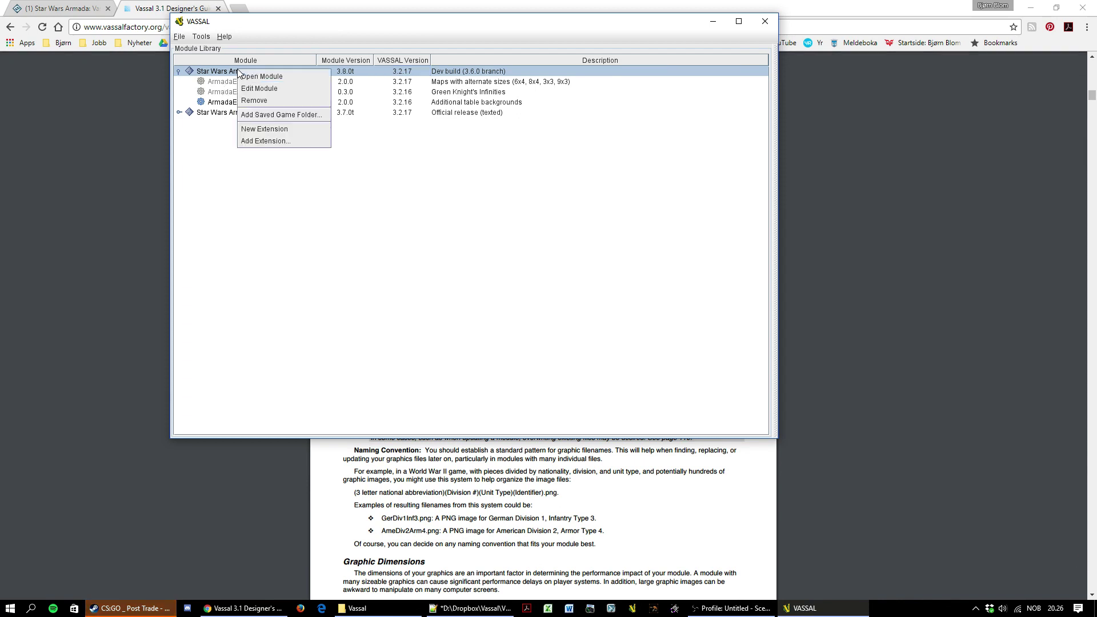
left_click(265, 90)
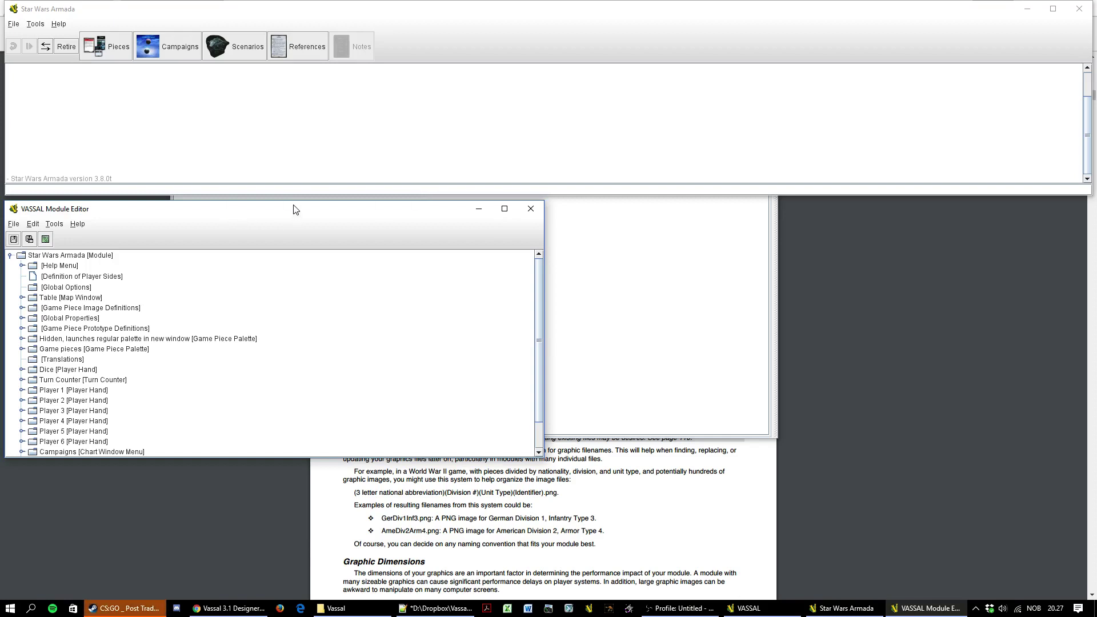
Stretch the Module Editor window to the full height of the screen and flush with the screen's left edge
left_click_drag(294, 199, 238, 3)
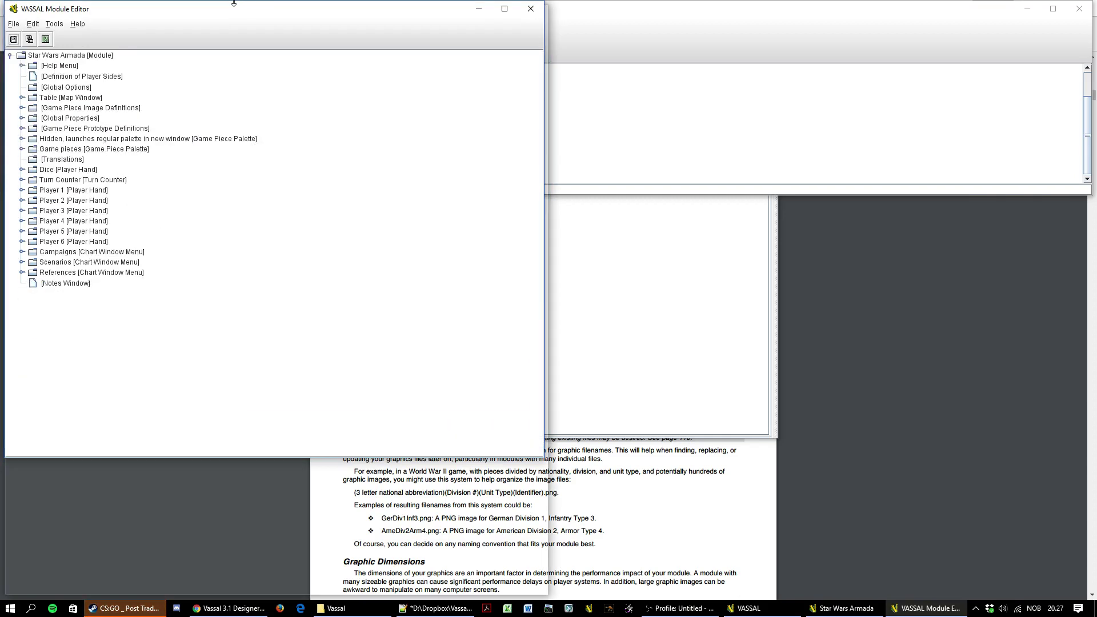
double_click(233, 3)
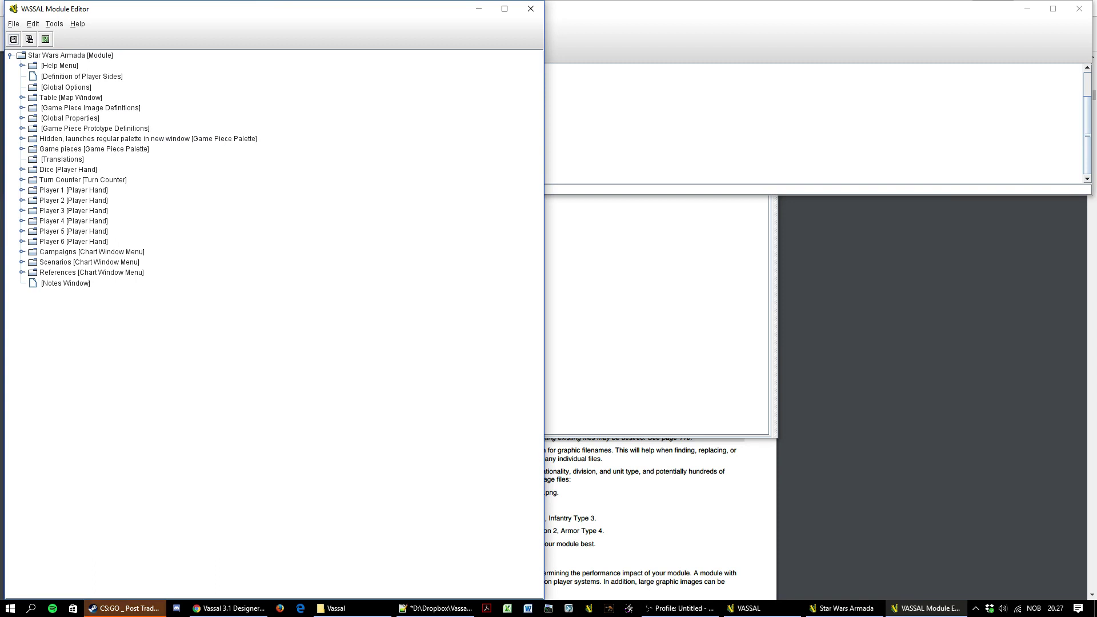
left_click_drag(6, 234, 3, 234)
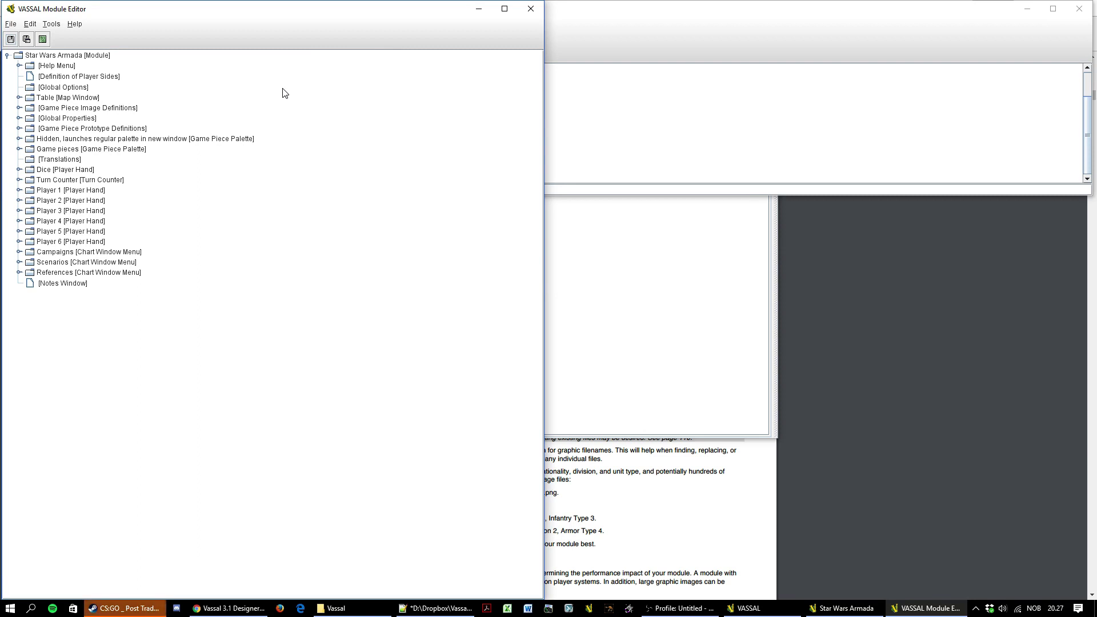
left_click(13, 26)
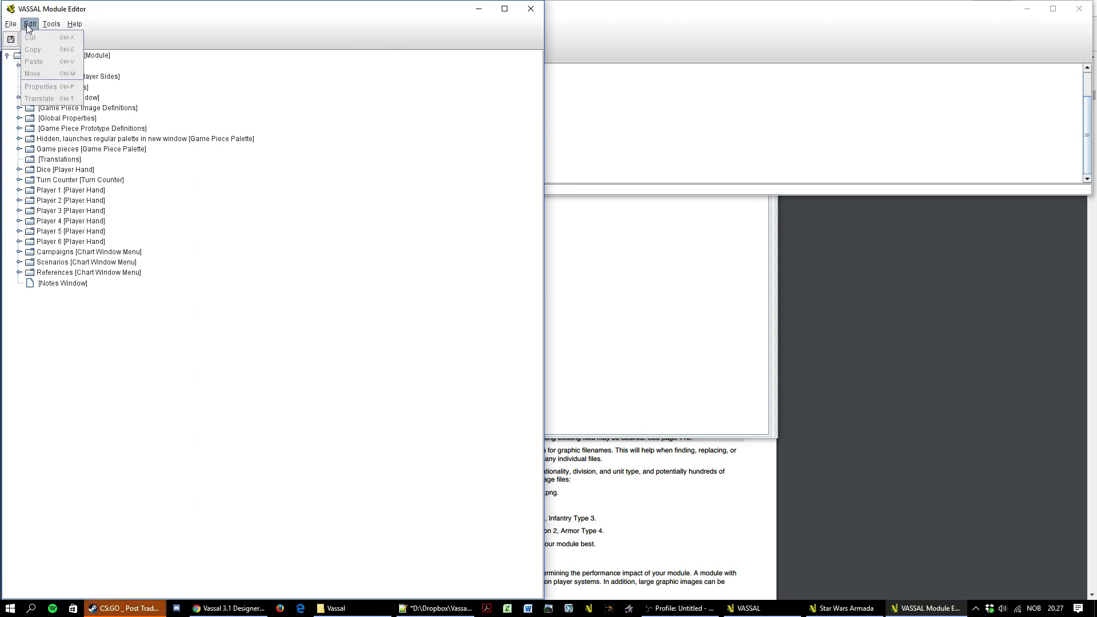
mouse_move(39, 28)
left_click(175, 110)
Examine the properties of the Table map window and close them without changes
left_click(73, 99)
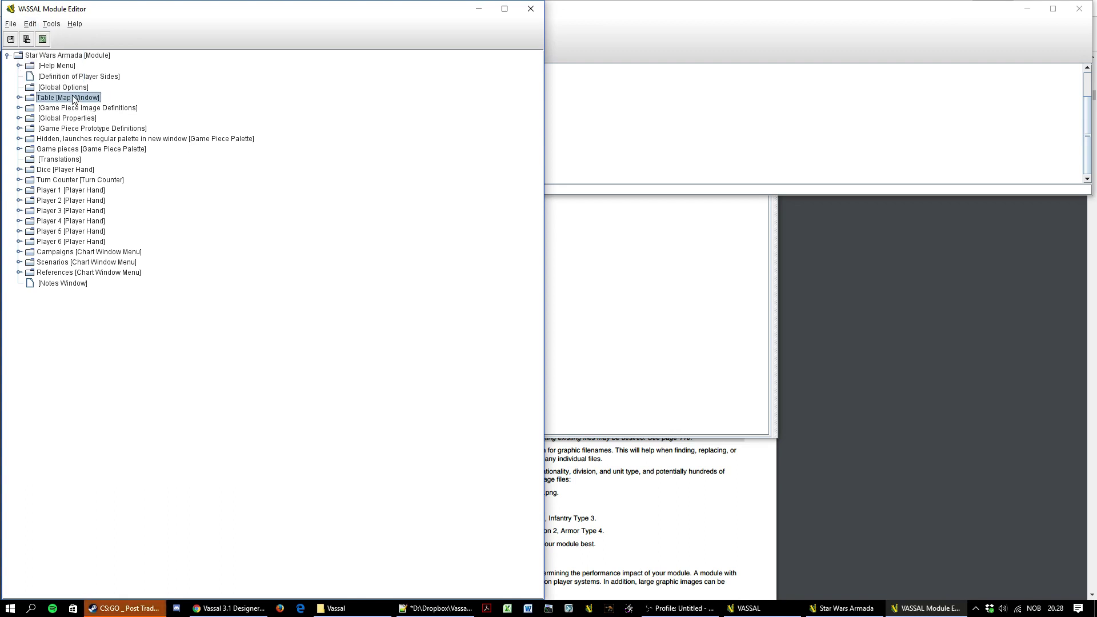
double_click(73, 98)
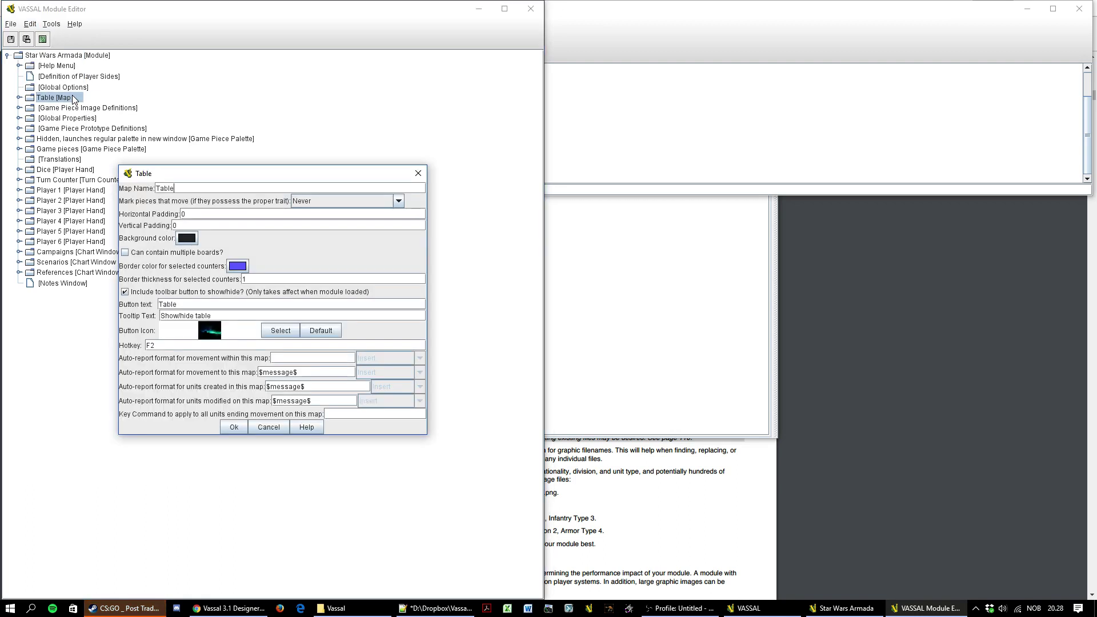
left_click(265, 425)
double_click(53, 100)
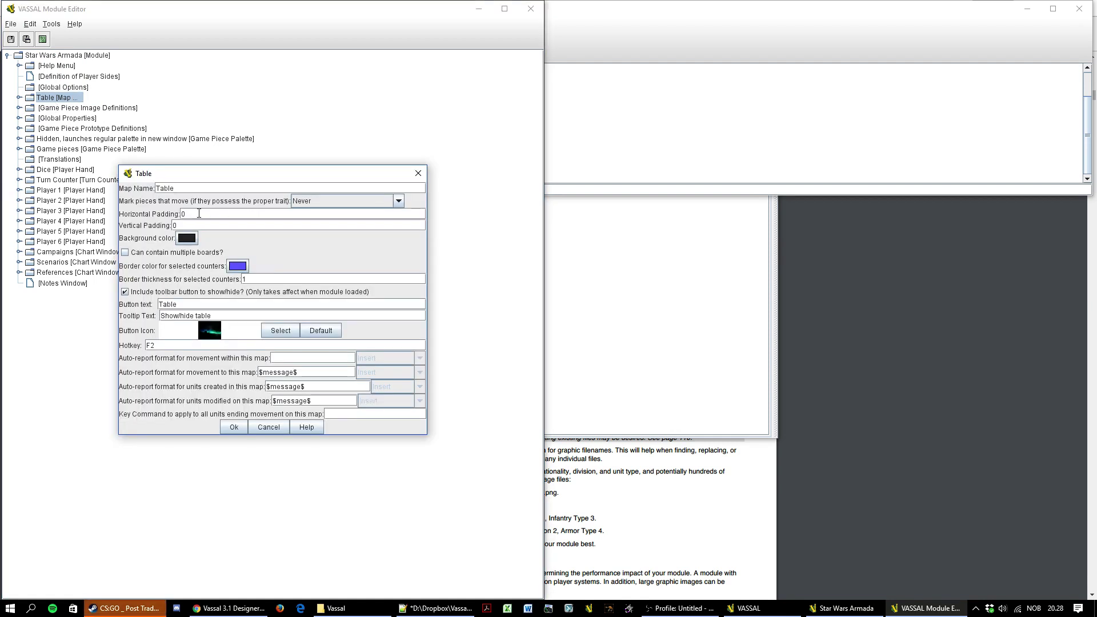
left_click(418, 174)
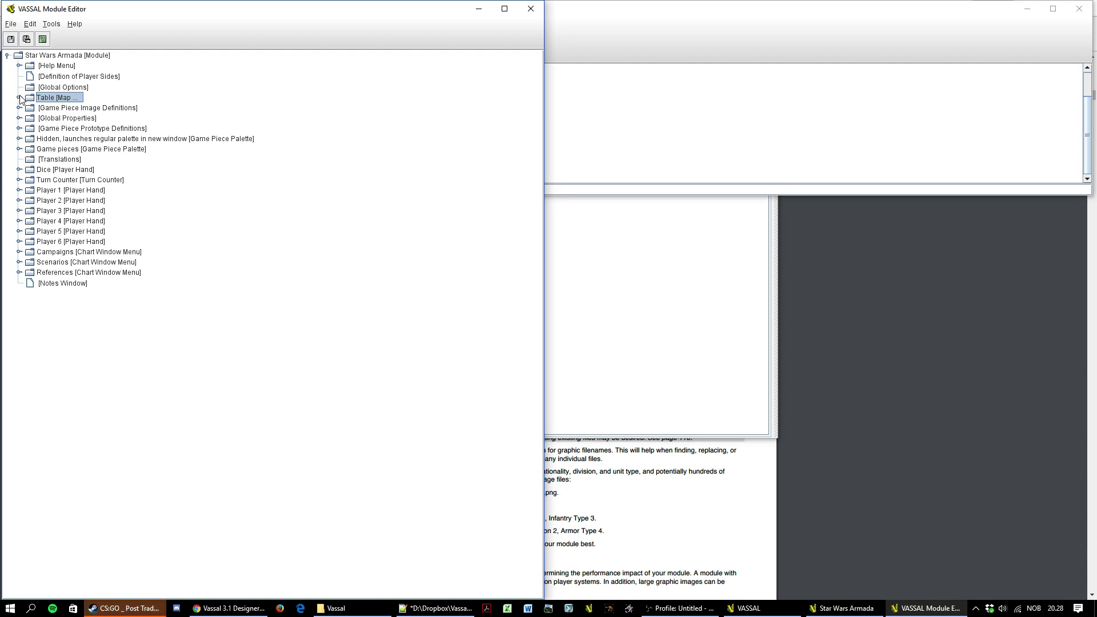
Expand the Table map window and browse the components it contains and the module entries below them
left_click(20, 98)
left_click(62, 109)
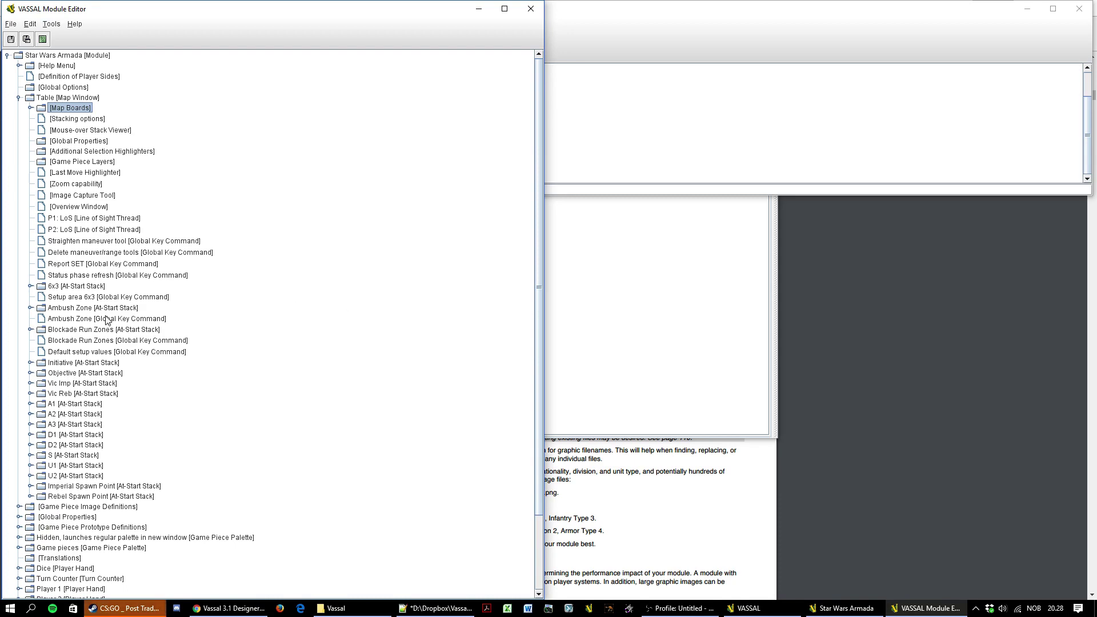
scroll(119, 508, "down", 3)
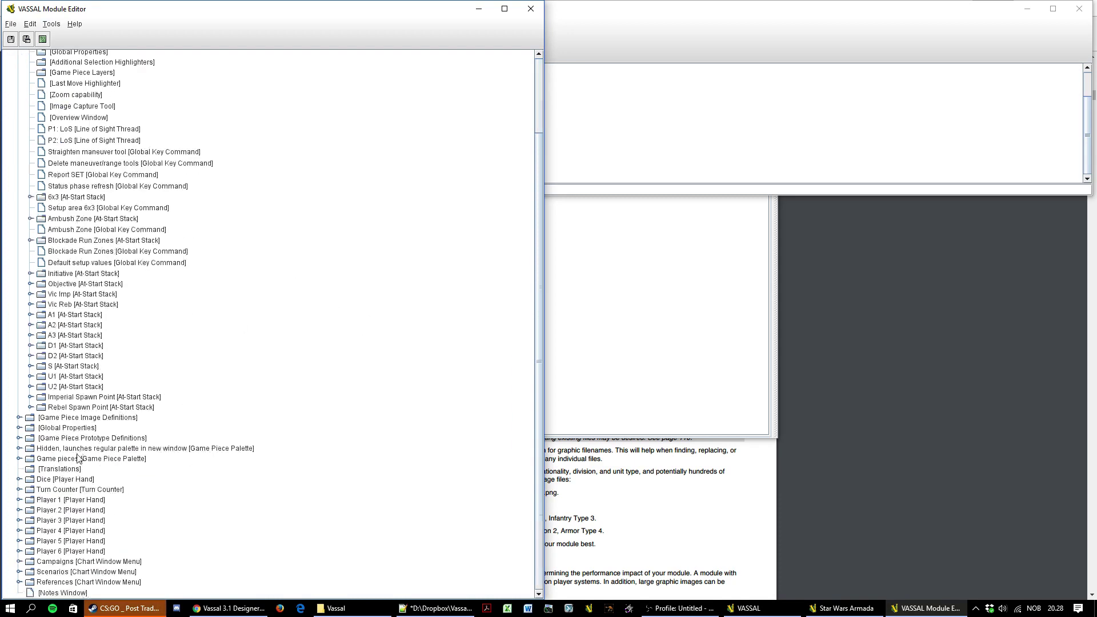
Examine the positions the Player 1 hand can be moved to in the module tree, and close the move dialog without changes
left_click(49, 501)
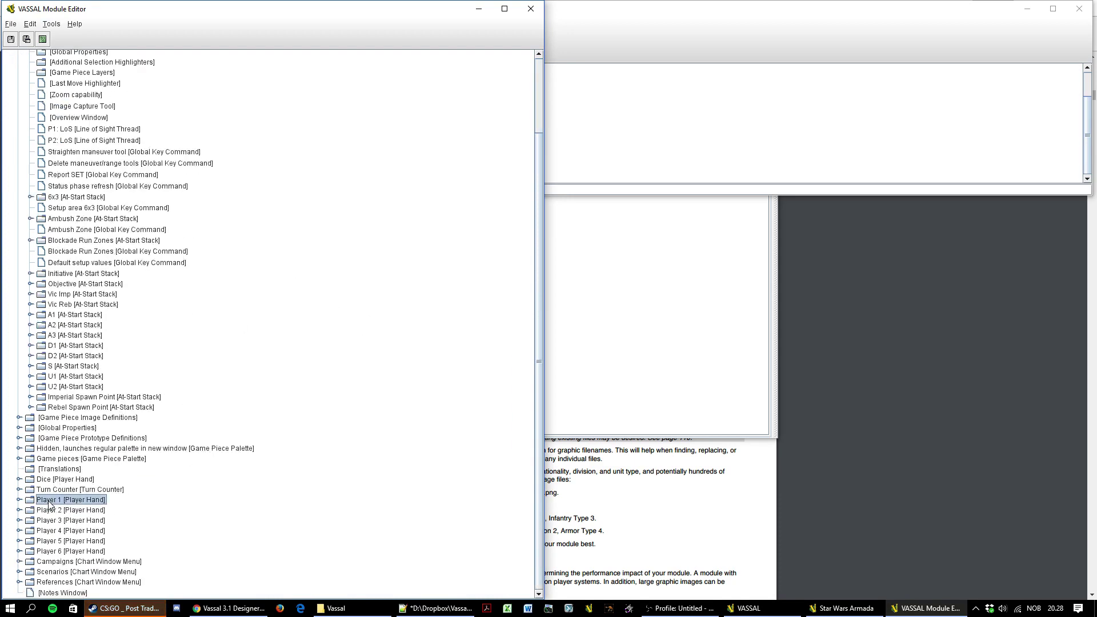
key("ctrl+m")
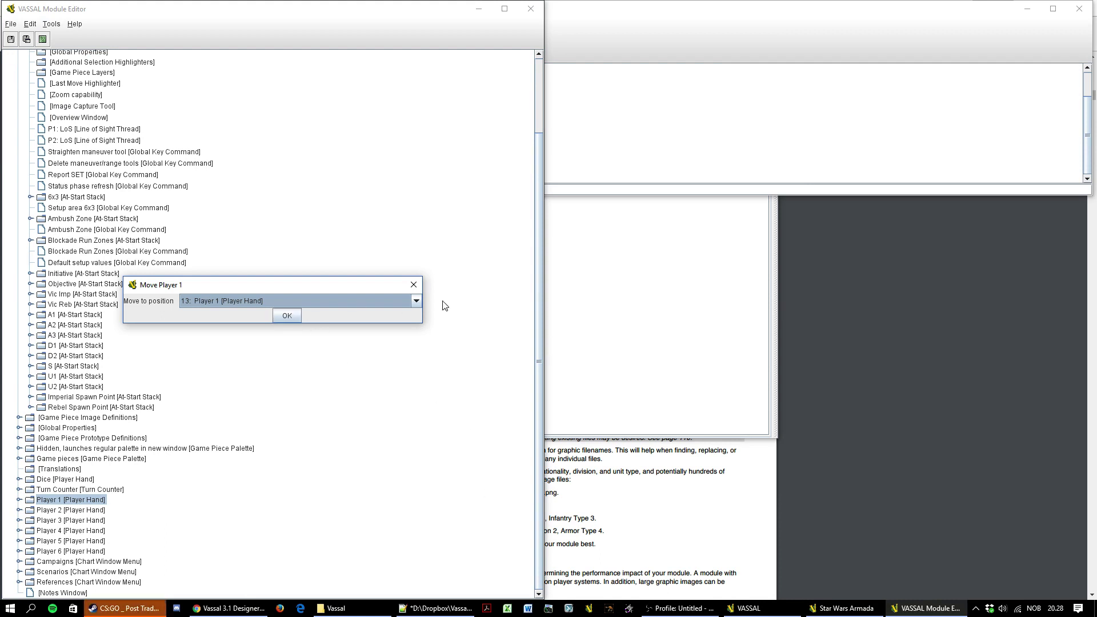
left_click(417, 302)
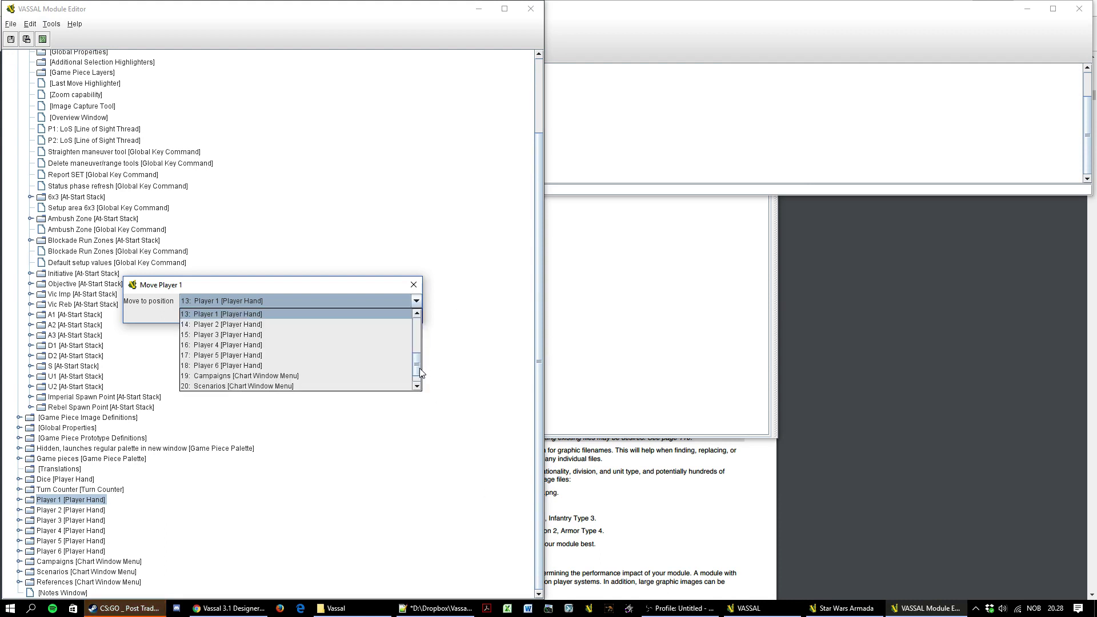
scroll(422, 373, "down", 1)
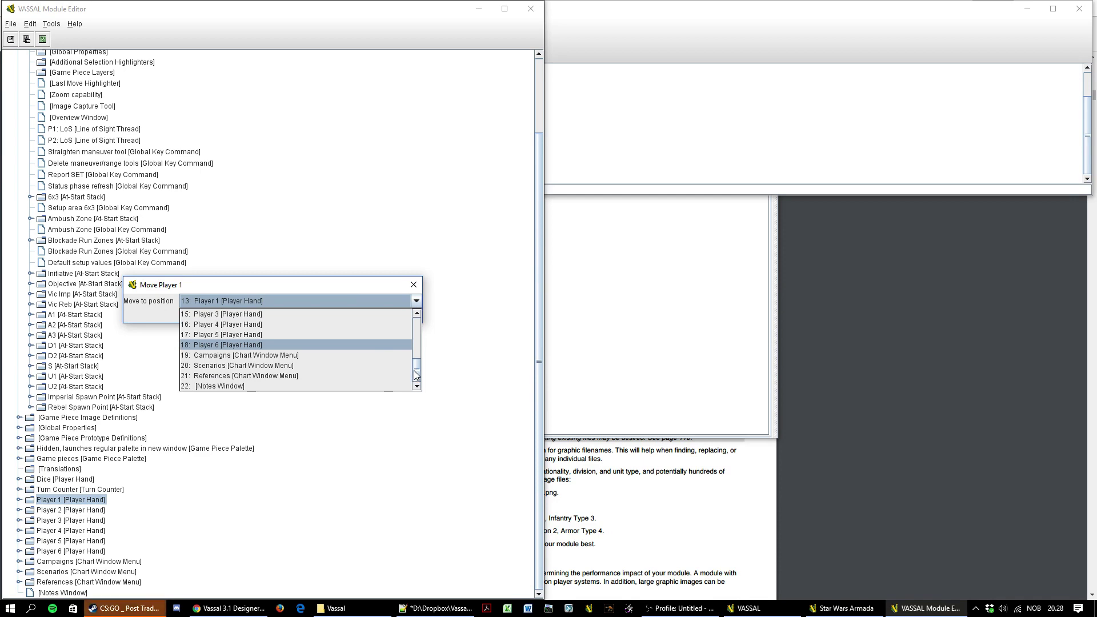
scroll(417, 375, "up", 5)
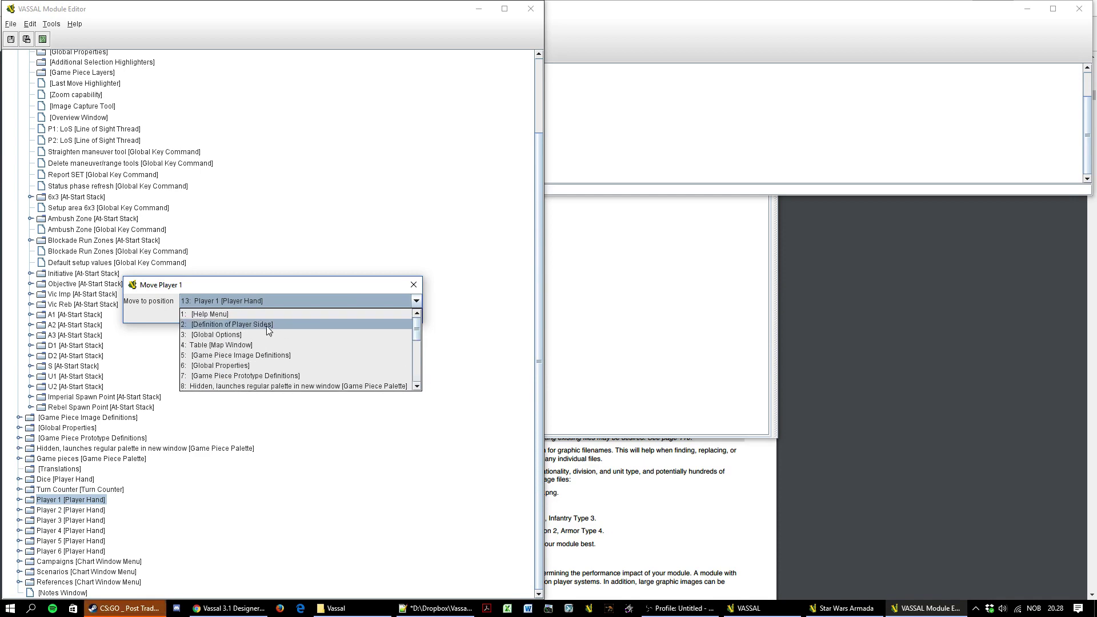
left_click(414, 285)
left_click(414, 284)
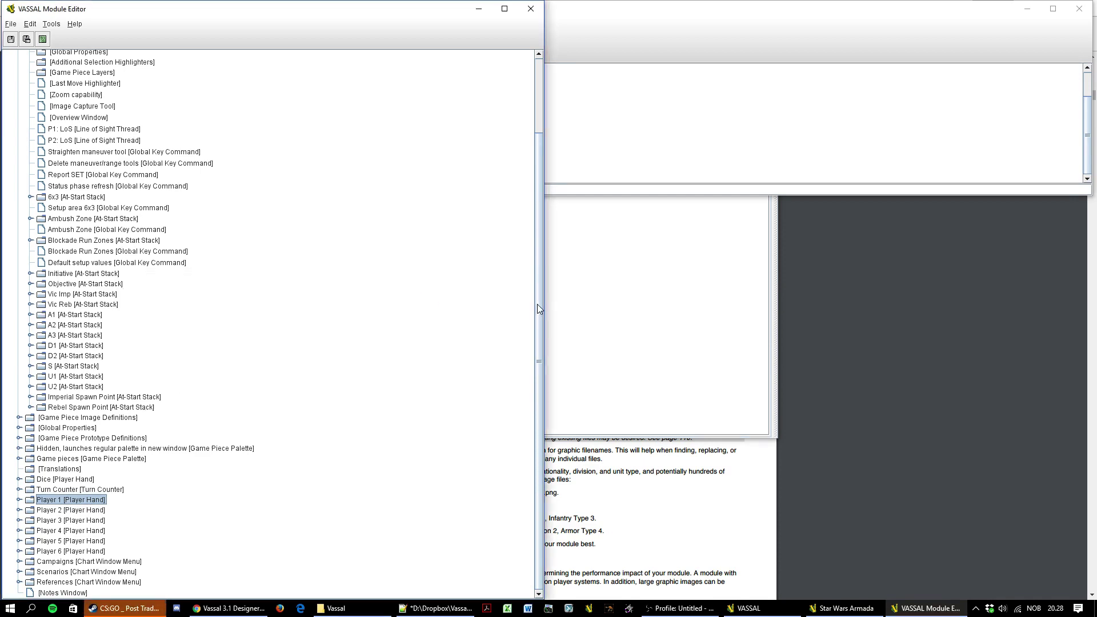
Return to the start of the module tree and collapse the Table map window
left_click_drag(540, 308, 529, 284)
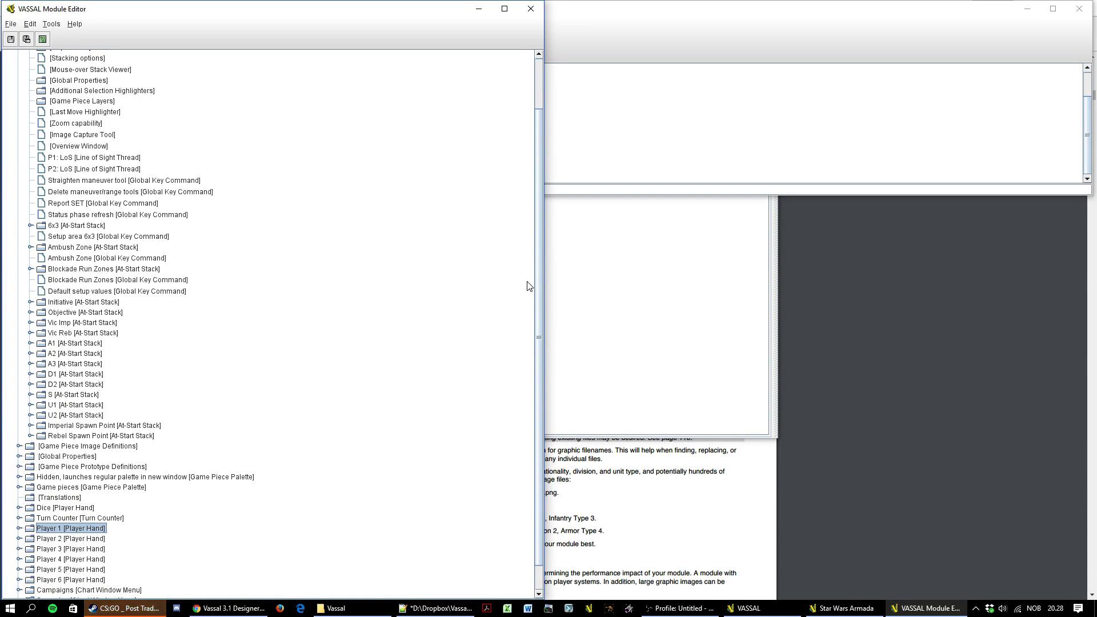
scroll(297, 186, "up", 3)
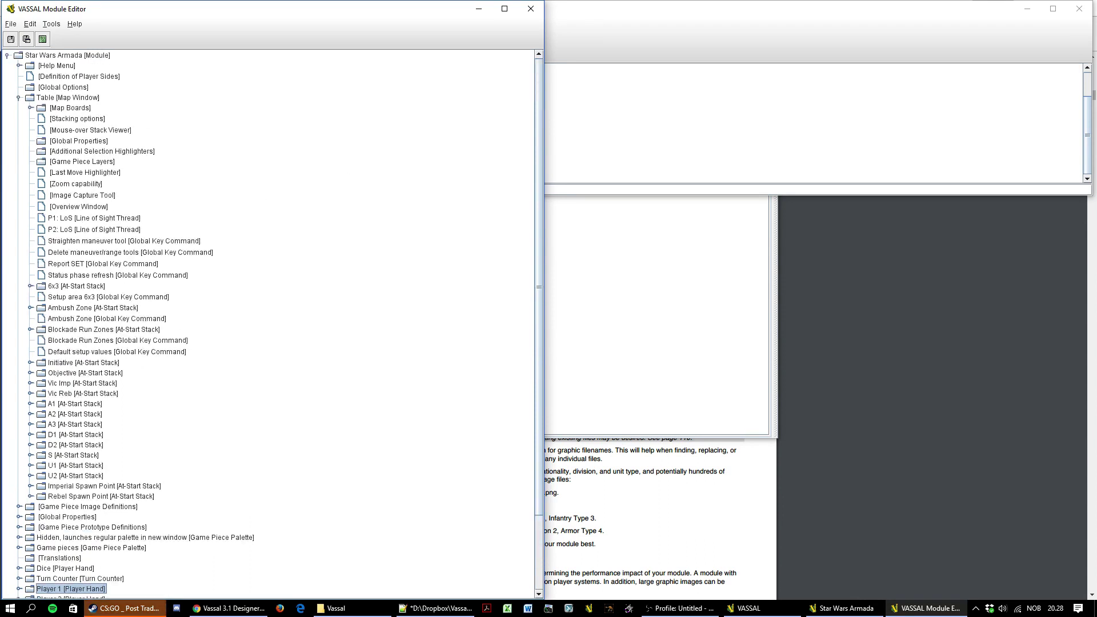
left_click(19, 98)
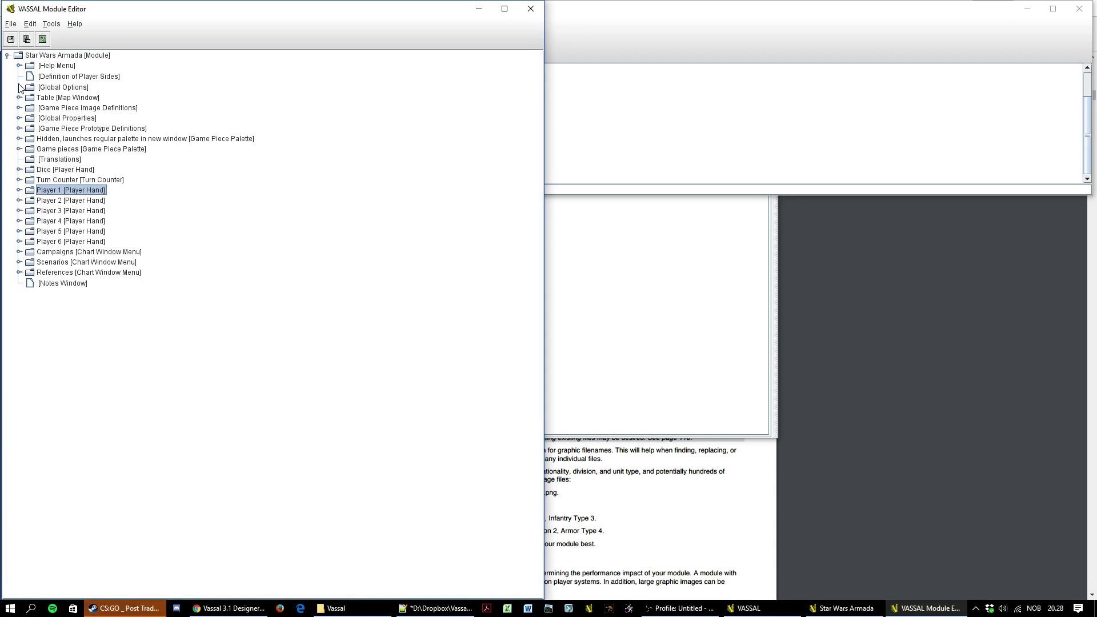
Open the Star Wars Armada module's basic properties and try out editing the game name
left_click(60, 24)
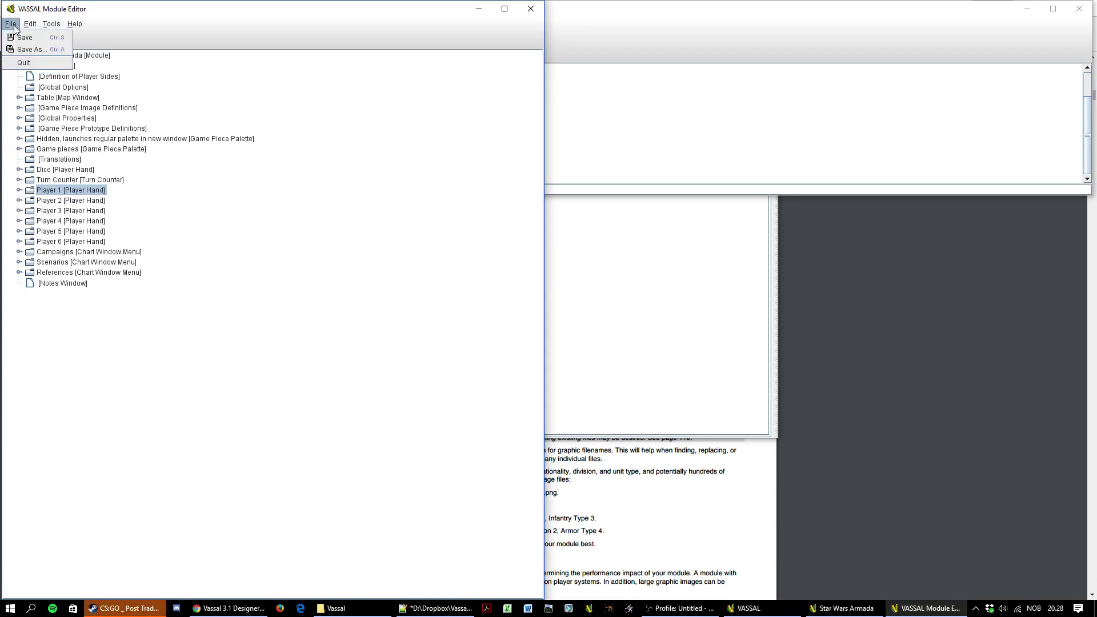
left_click(212, 115)
left_click(41, 56)
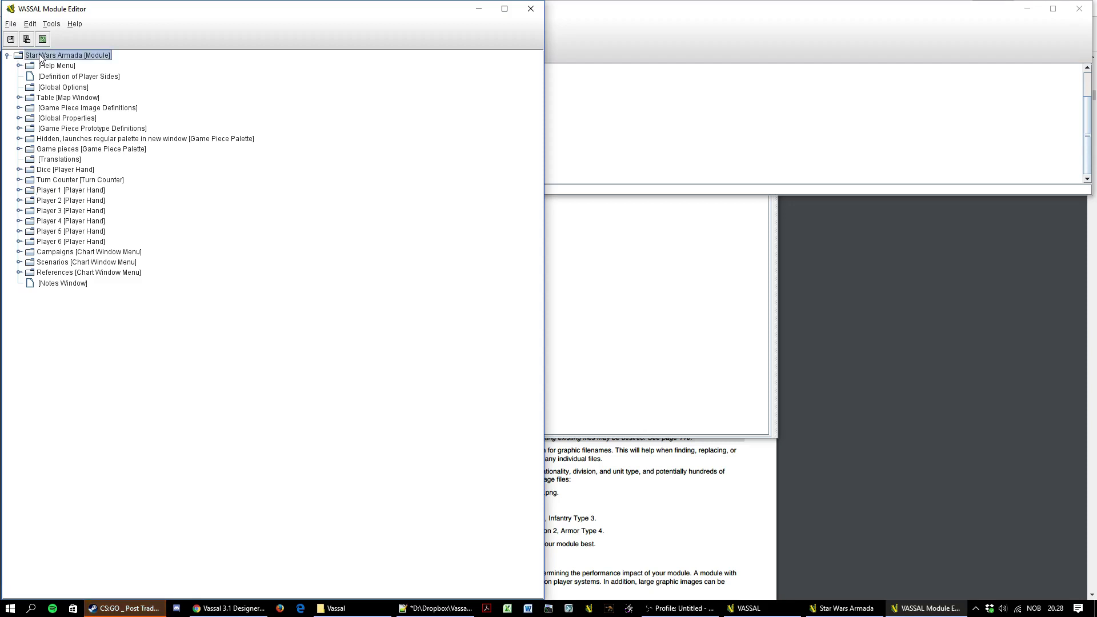
double_click(41, 56)
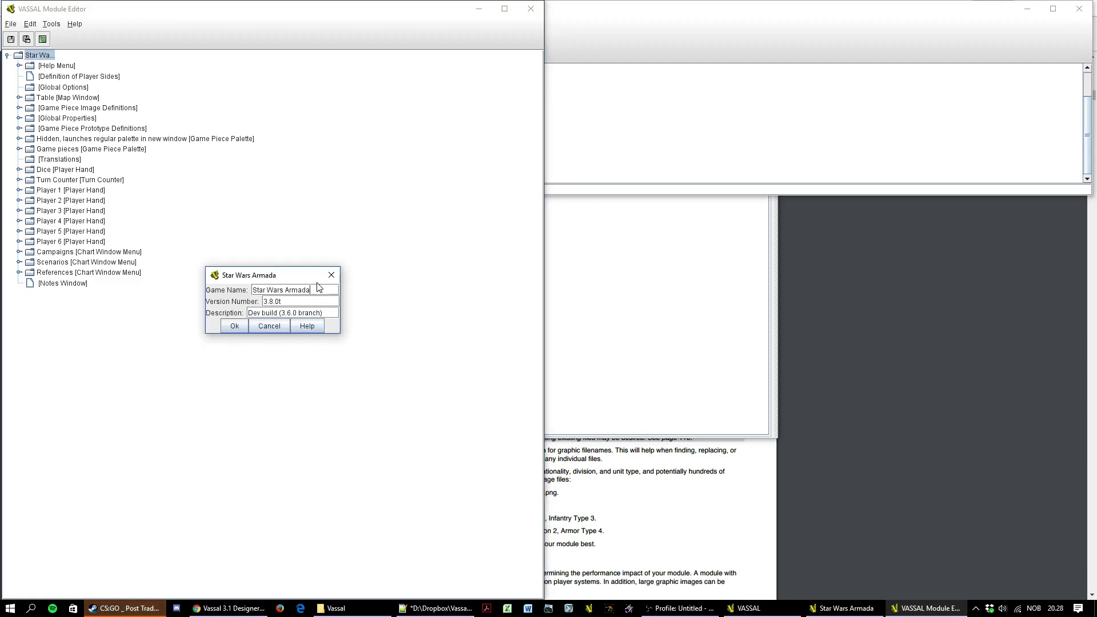
left_click(285, 292)
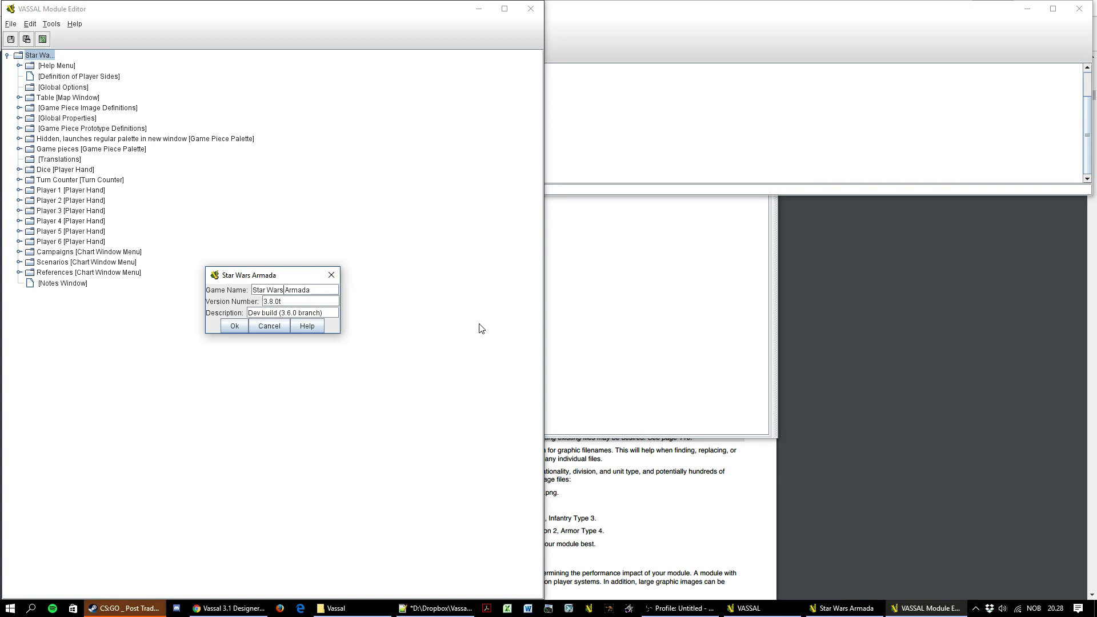
type(">")
key("BackSpace")
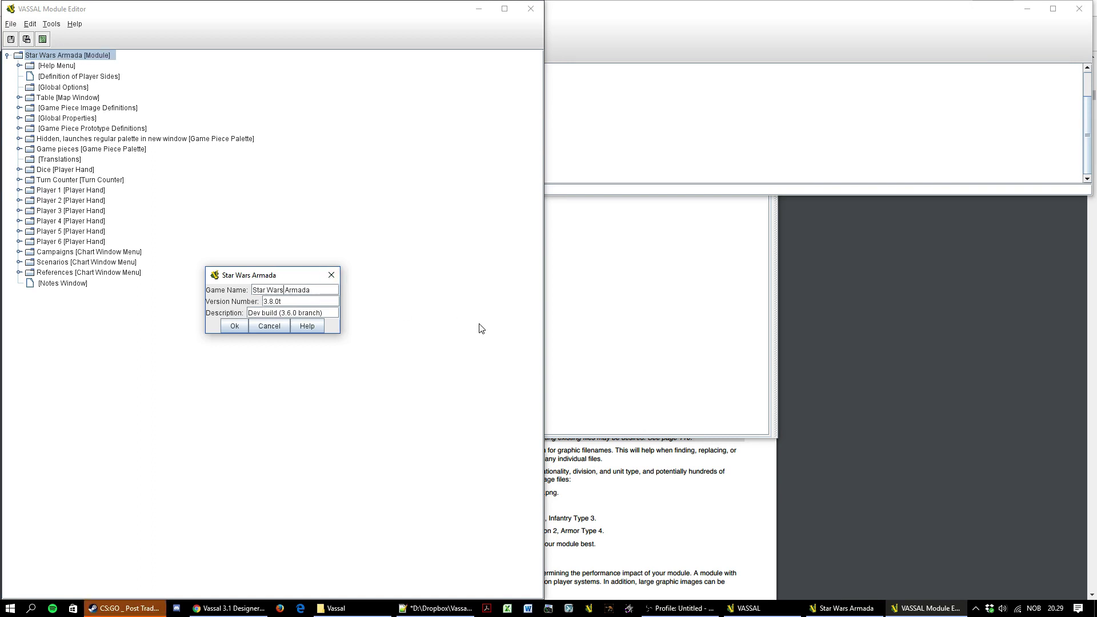
Switch the keyboard layout to Norsk (bokmål) with Norsk tastatur
left_click(1034, 608)
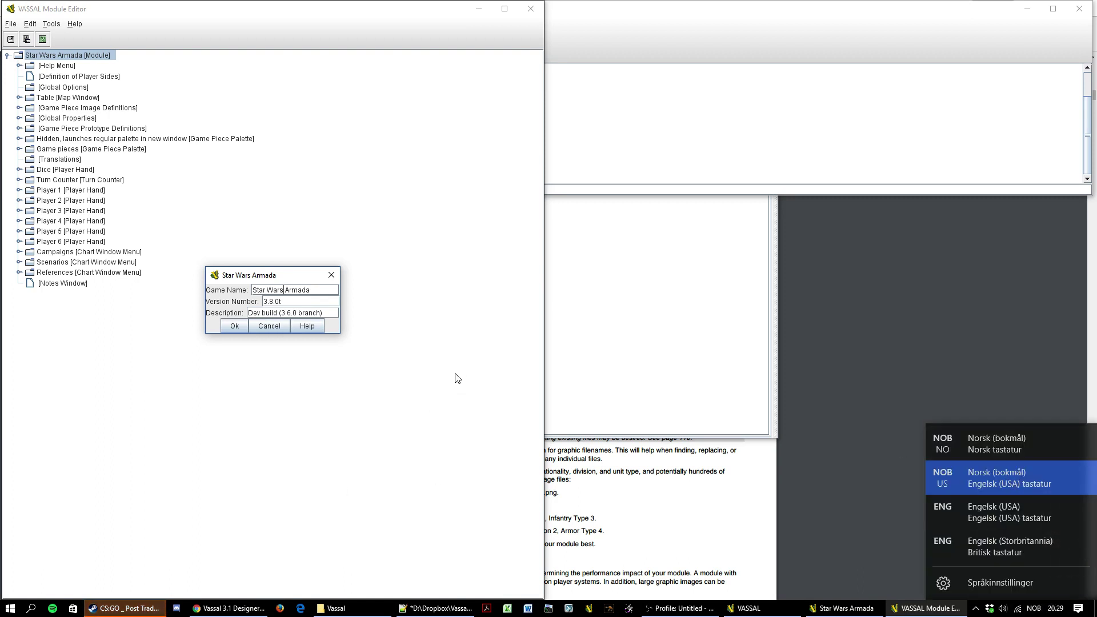
left_click(936, 378)
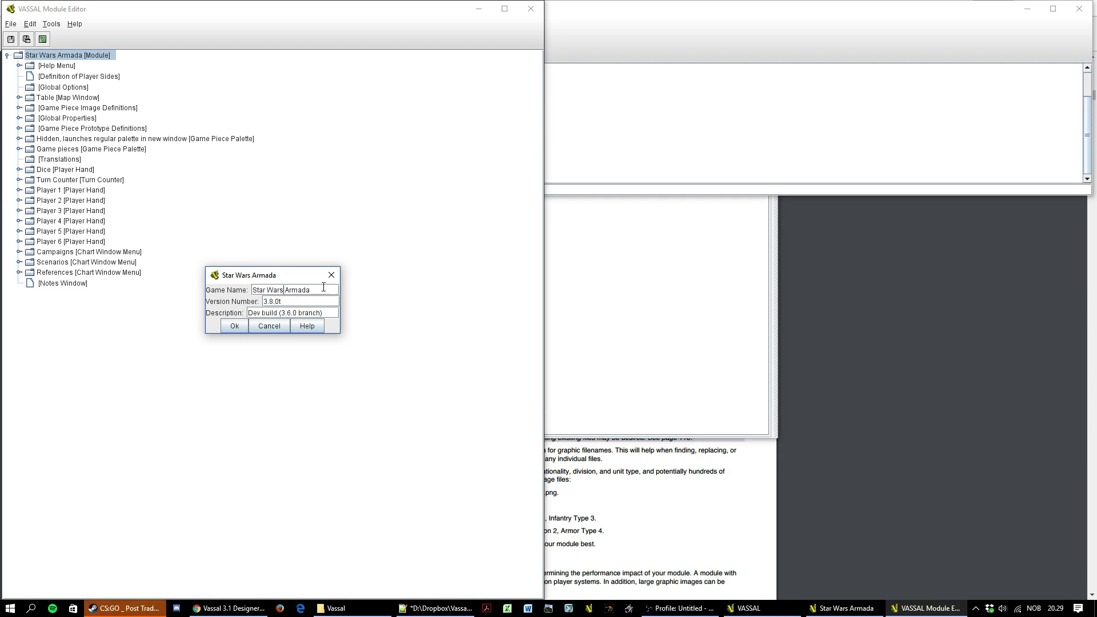
left_click(1033, 608)
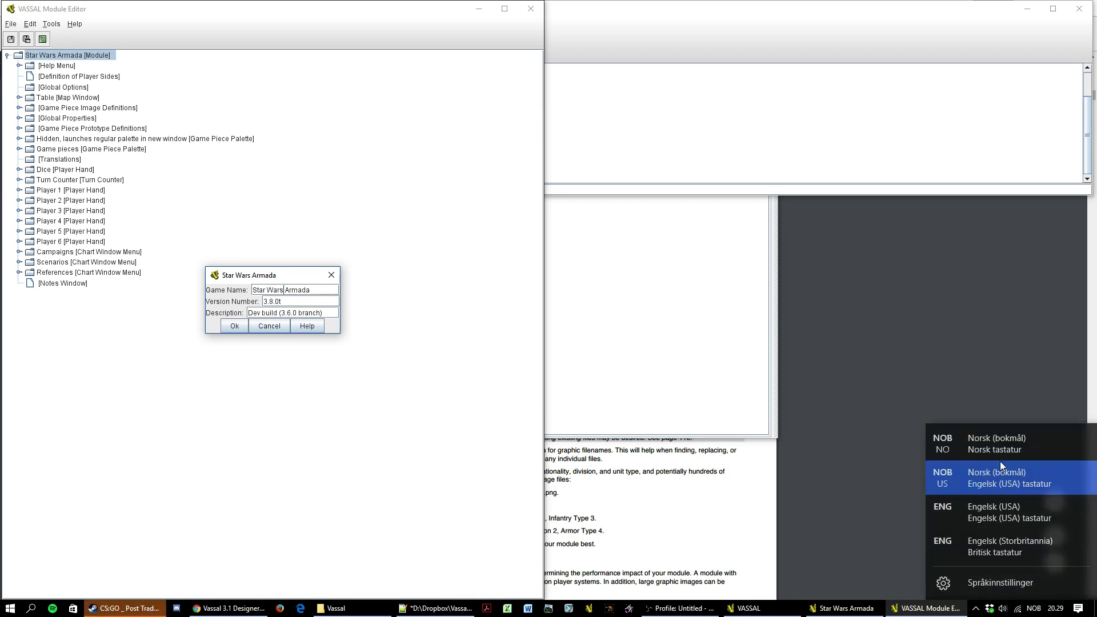
left_click(996, 451)
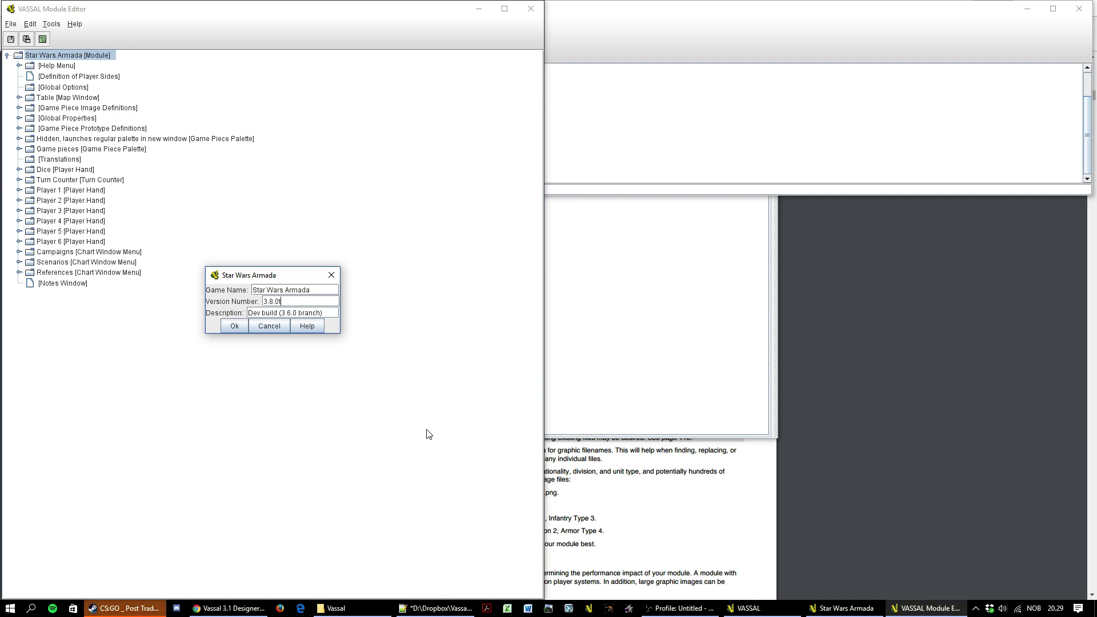
Dismiss the CS:GO Post Trade event notification and cancel the module properties dialog
left_click(133, 611)
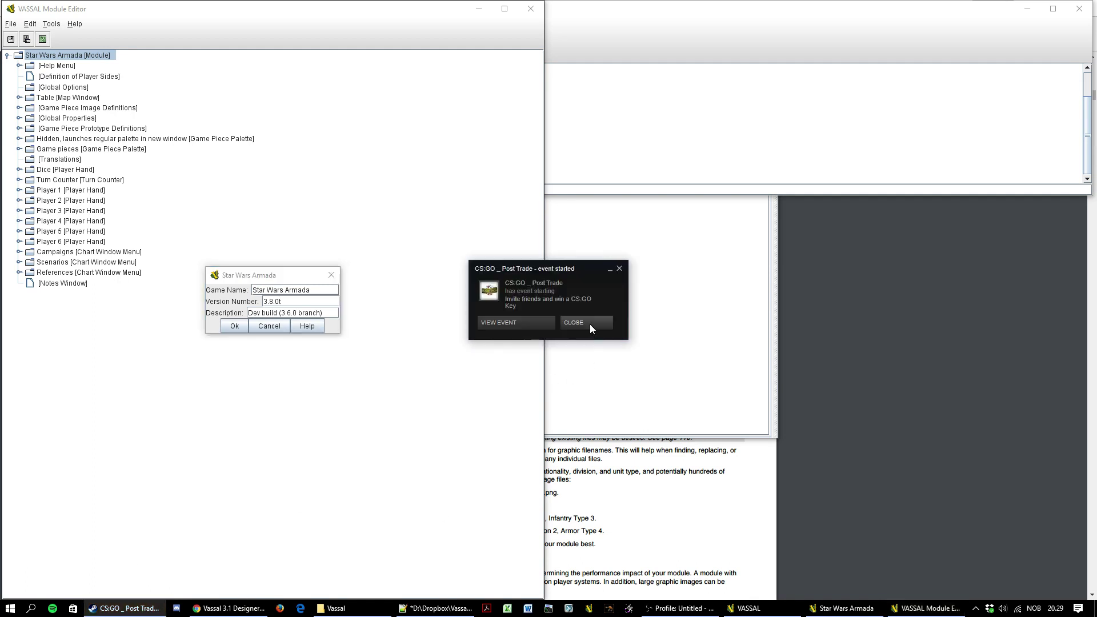
left_click(618, 269)
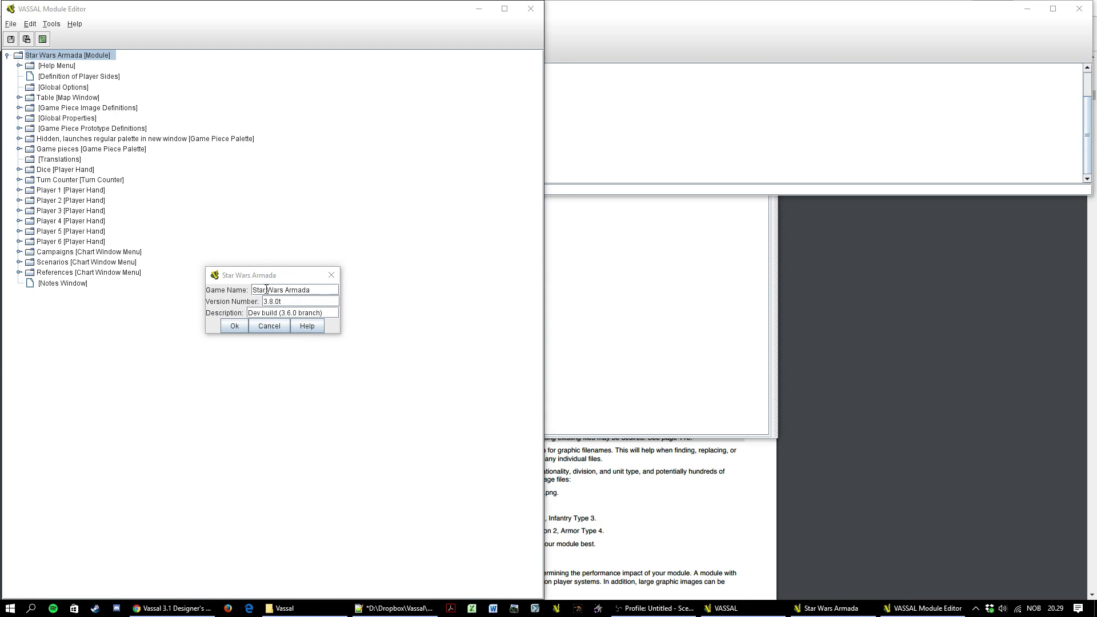
left_click(271, 329)
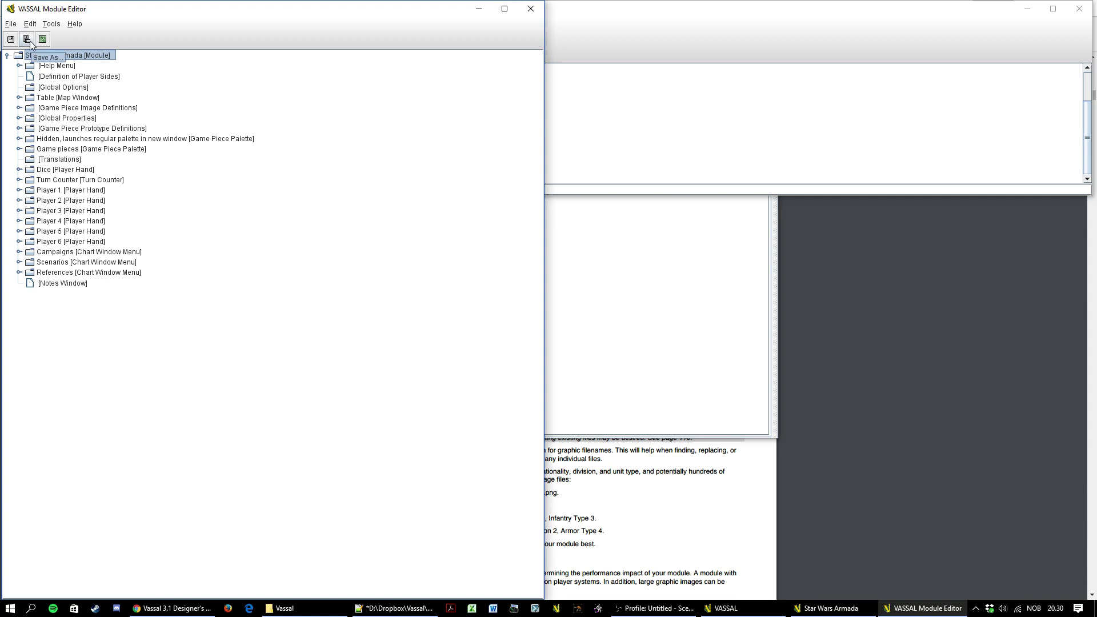
Look over the commands available for saving the module
left_click(11, 24)
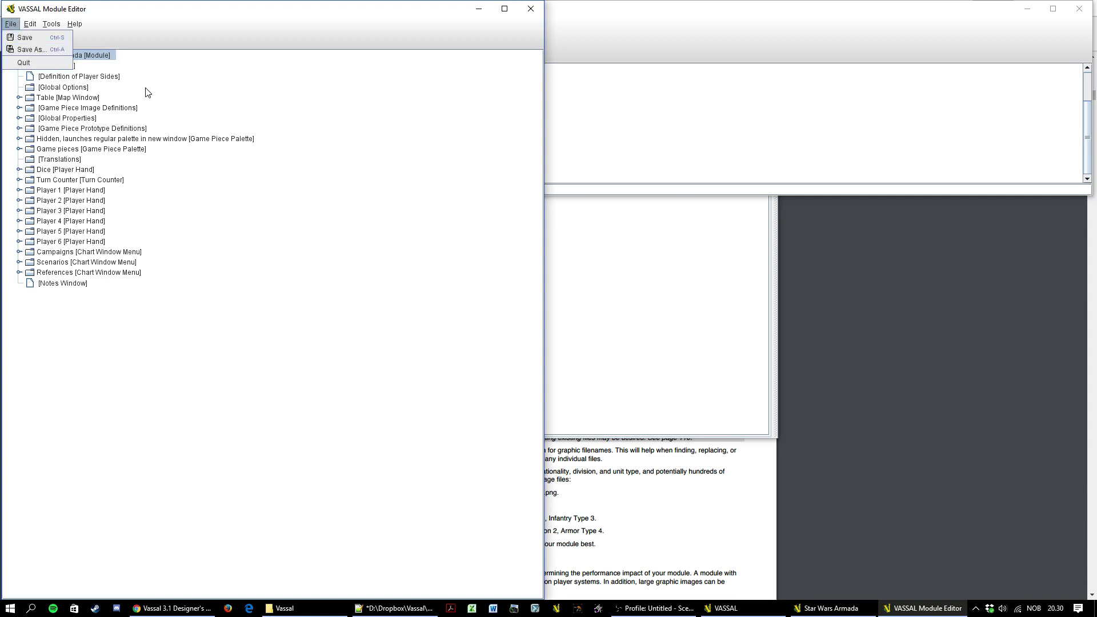
left_click(144, 90)
left_click(11, 39)
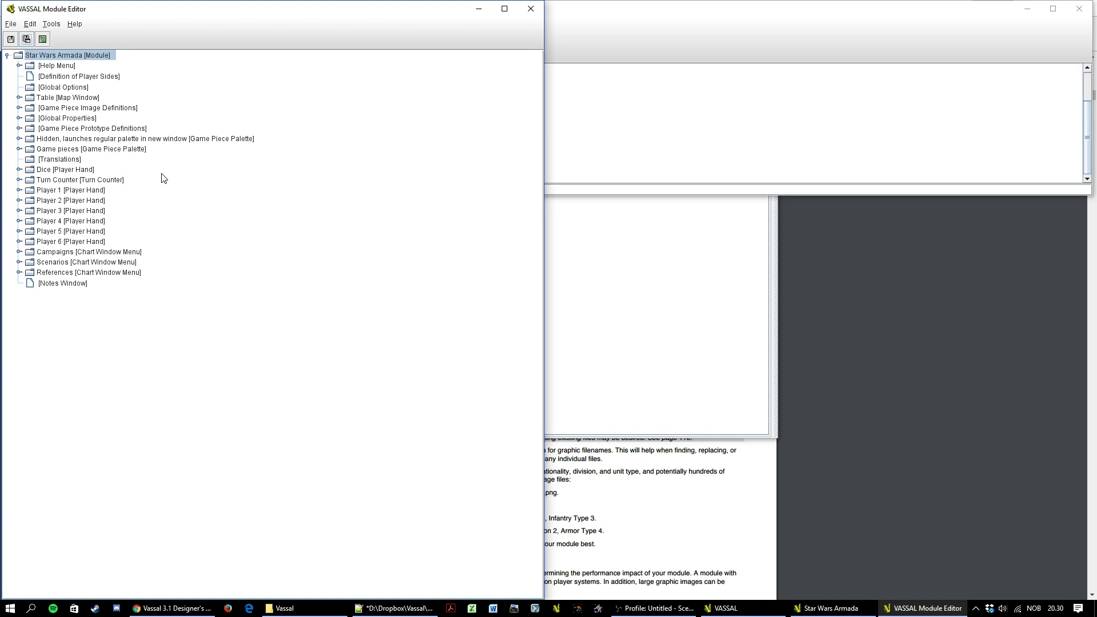
Set the Star Wars Armada module's version number to 3.8.0b4 and its description to "Demo for JJ"
double_click(78, 57)
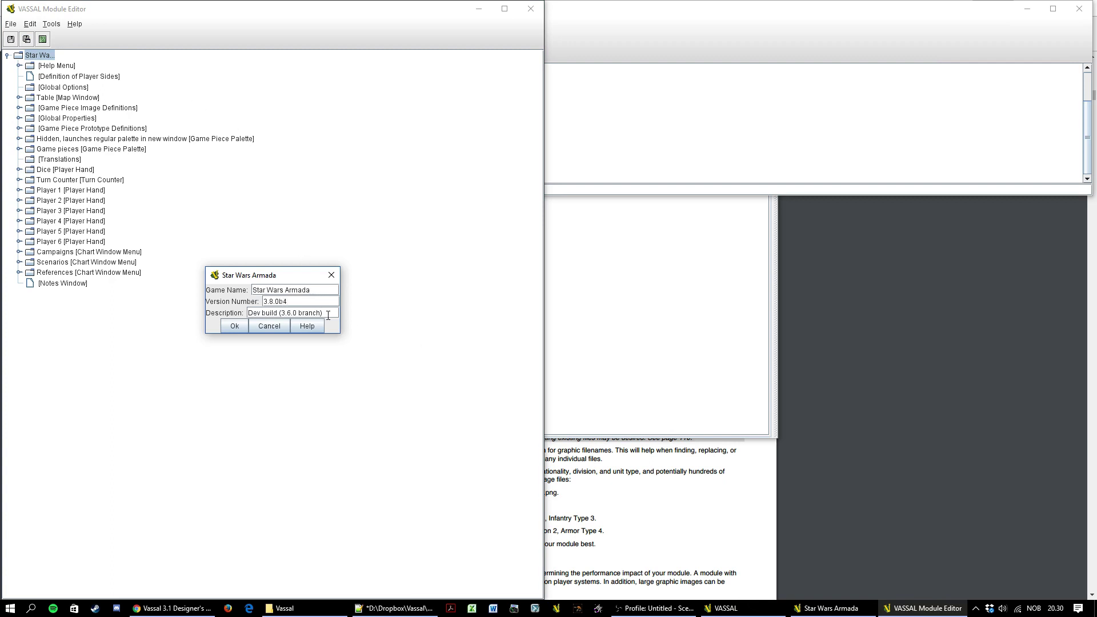
left_click_drag(329, 316, 188, 314)
type("Demo for JJ")
left_click(234, 327)
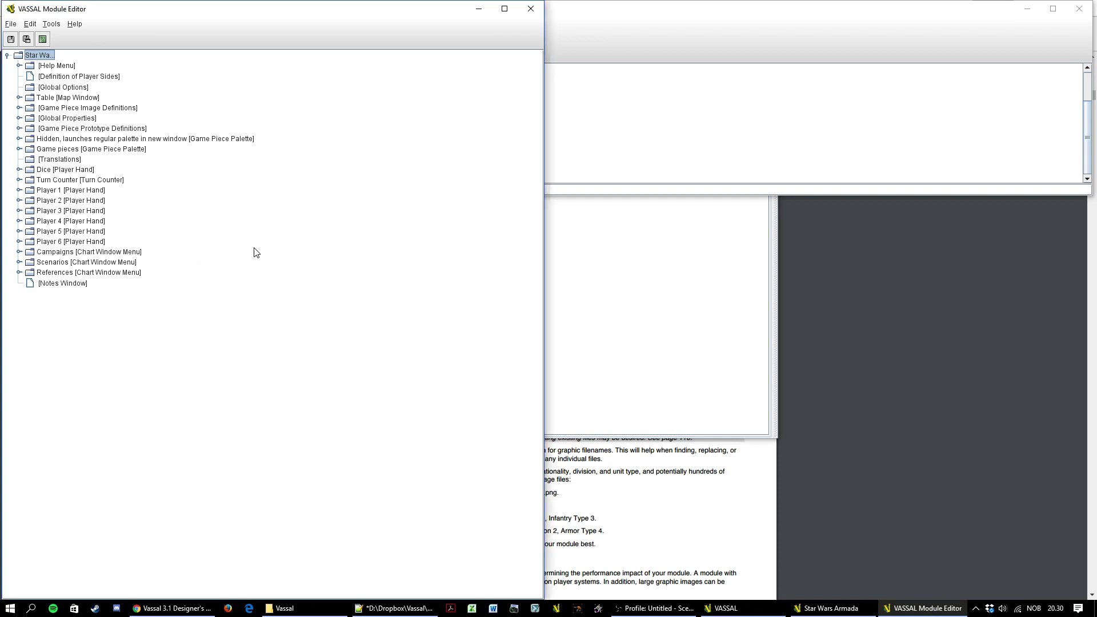
Check where the edited module can be saved, and close the file commands again
left_click(10, 38)
left_click(16, 25)
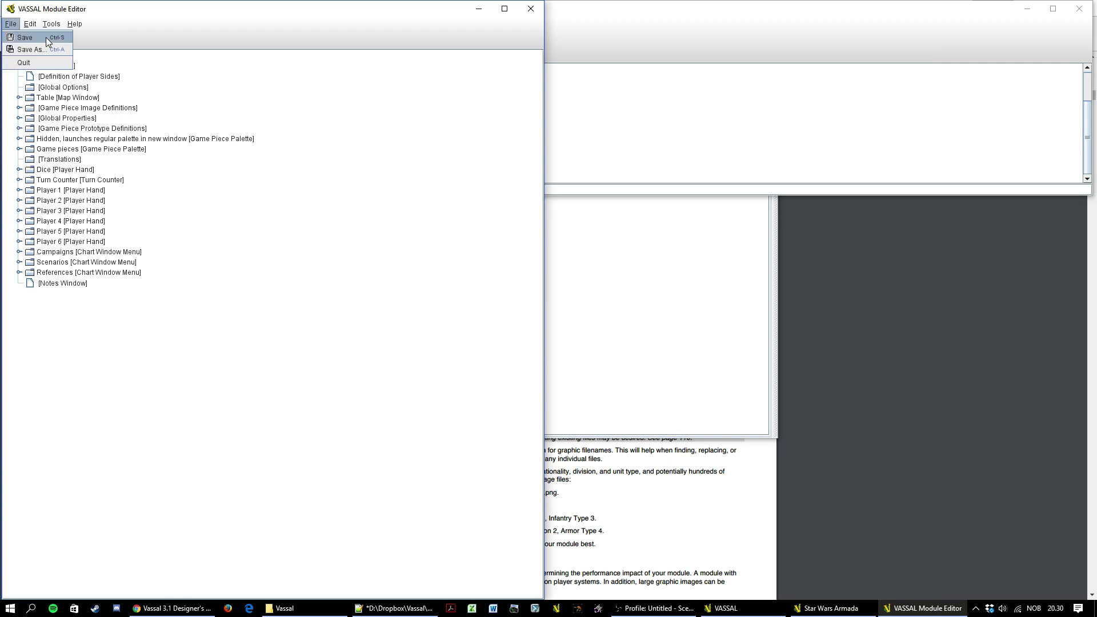
left_click(298, 187)
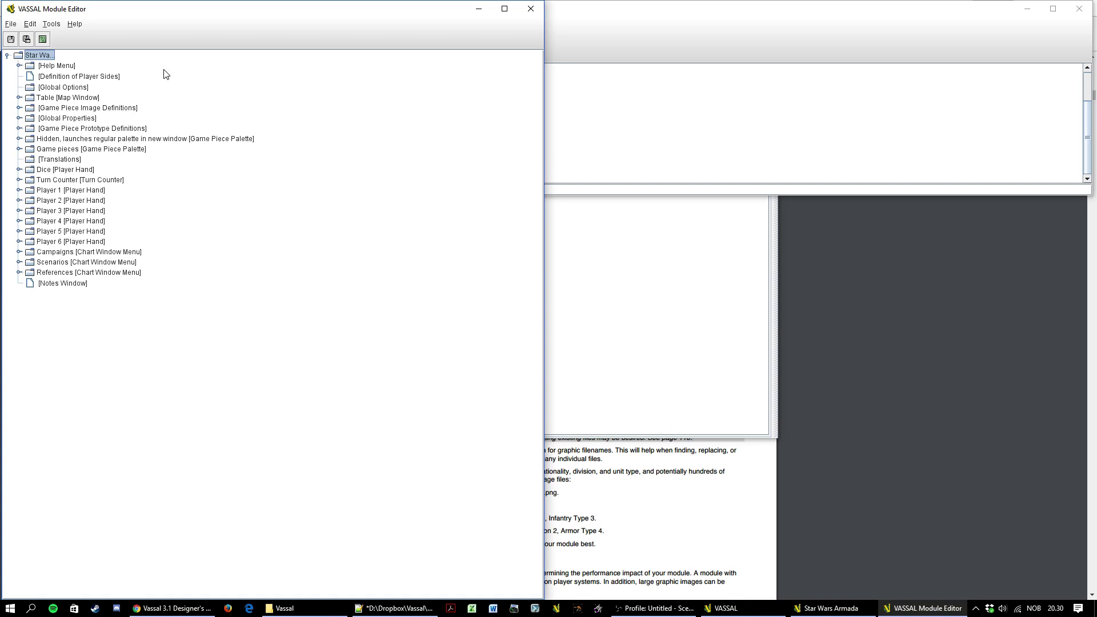
Switch to the Vassal 3.1 Designer's Guide in Chrome and examine its table of contents
left_click(735, 536)
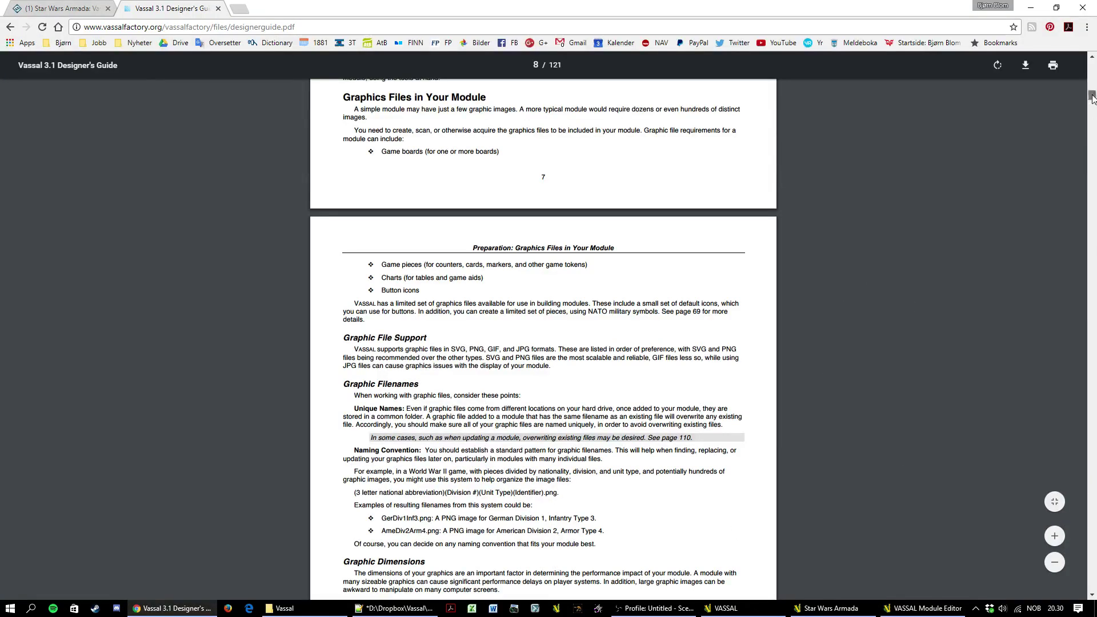
left_click_drag(1092, 96, 1092, 64)
scroll(466, 350, "down", 10)
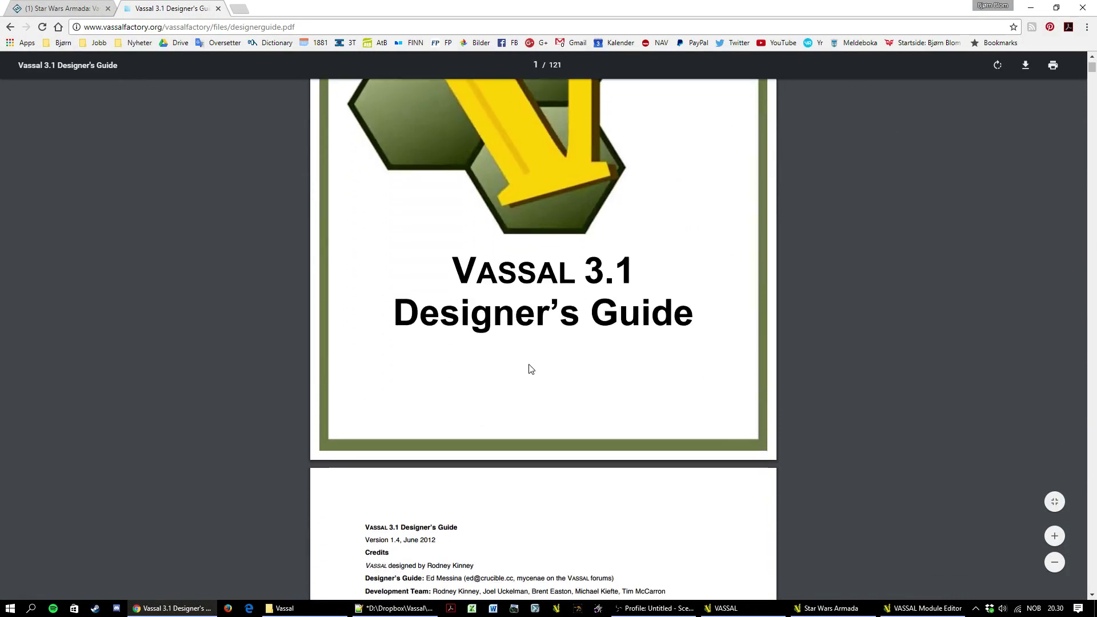
scroll(552, 380, "down", 13)
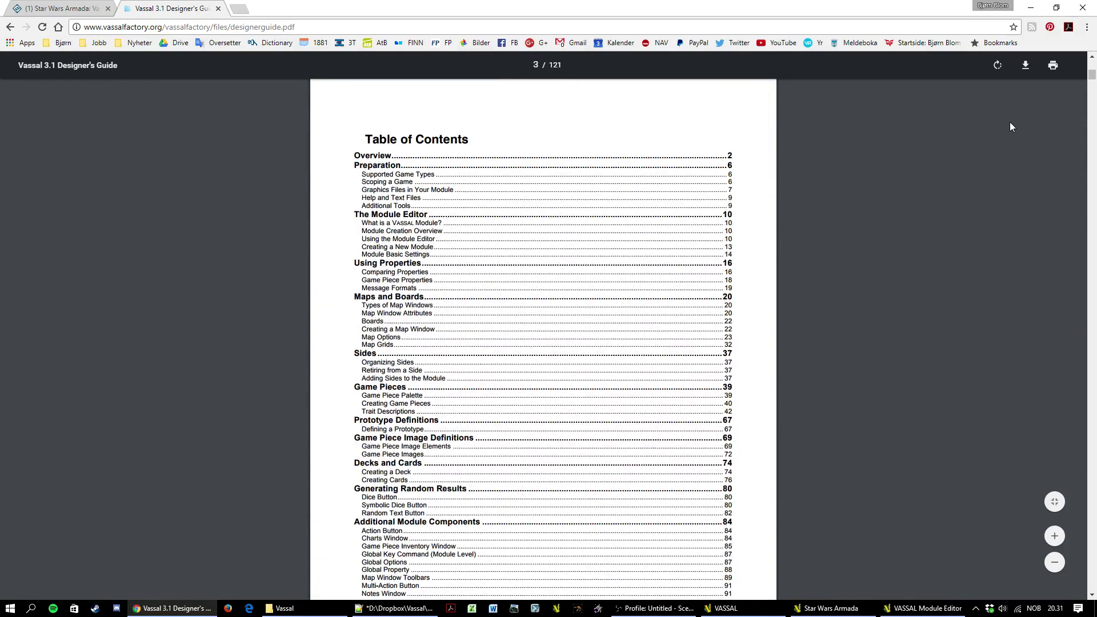
scroll(553, 201, "down", 1)
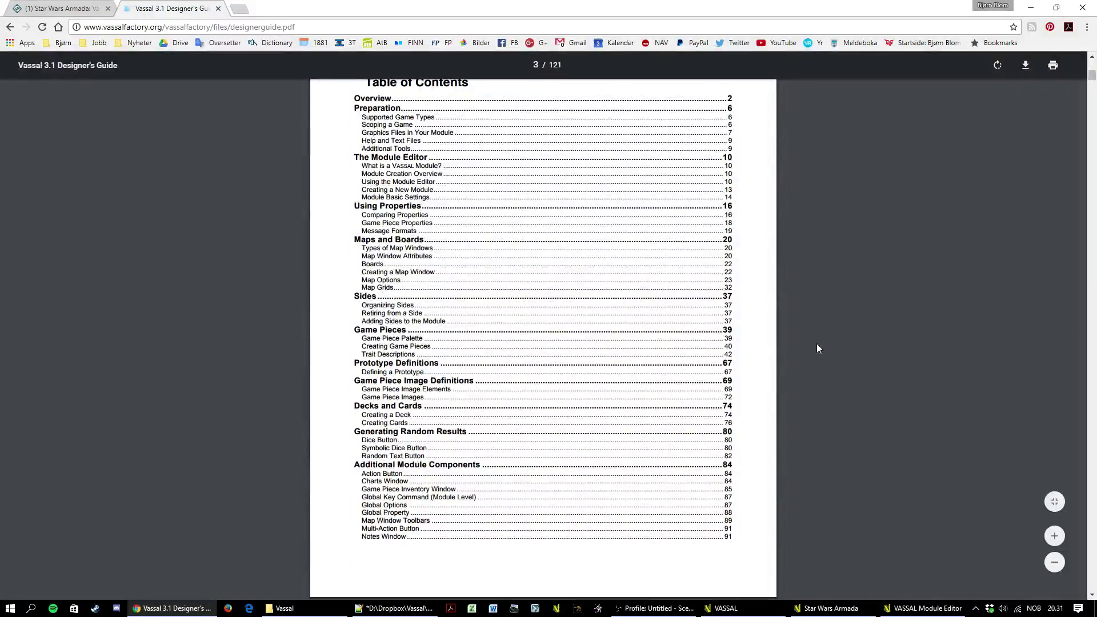
scroll(585, 441, "down", 7)
scroll(588, 442, "up", 6)
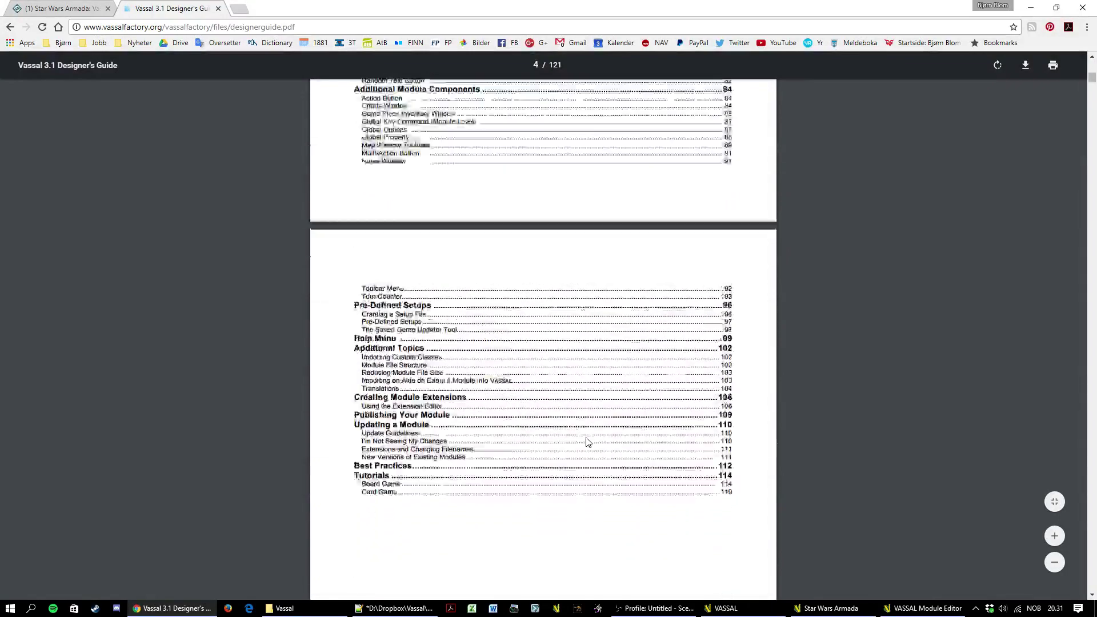
scroll(589, 439, "down", 1)
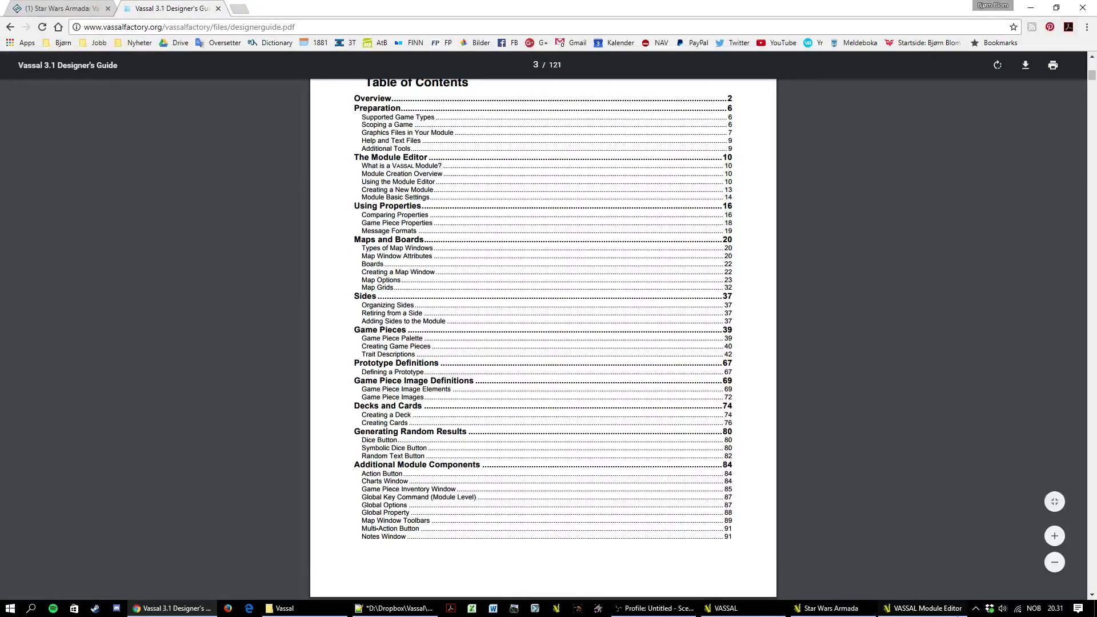
Switch to the VASSAL Module Editor and expand the Help Menu component to view its help file entries
left_click(923, 609)
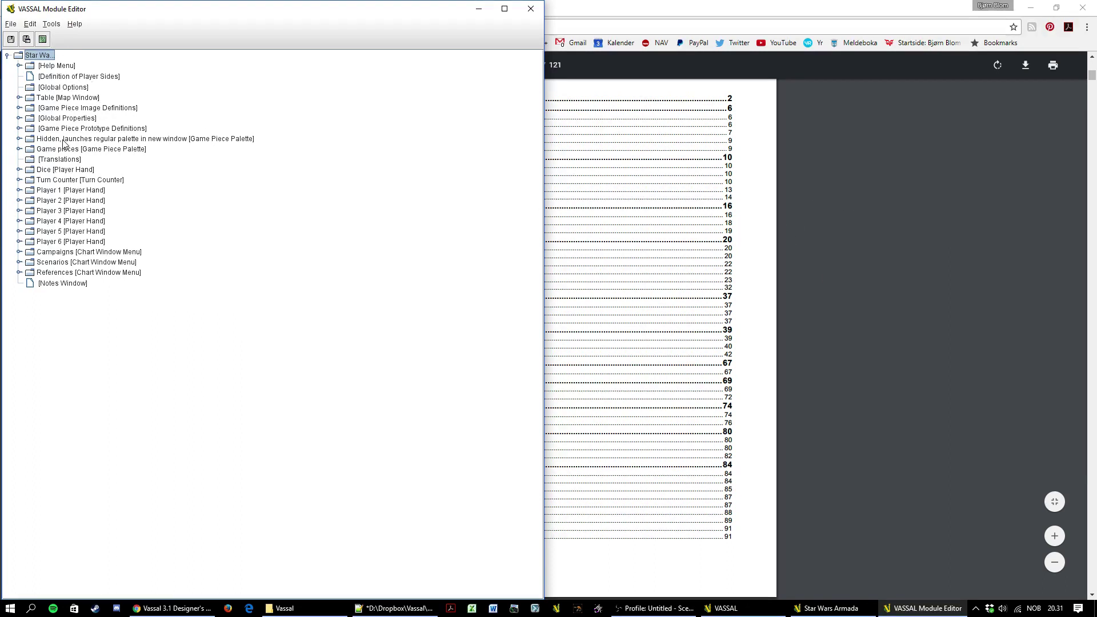
left_click(45, 67)
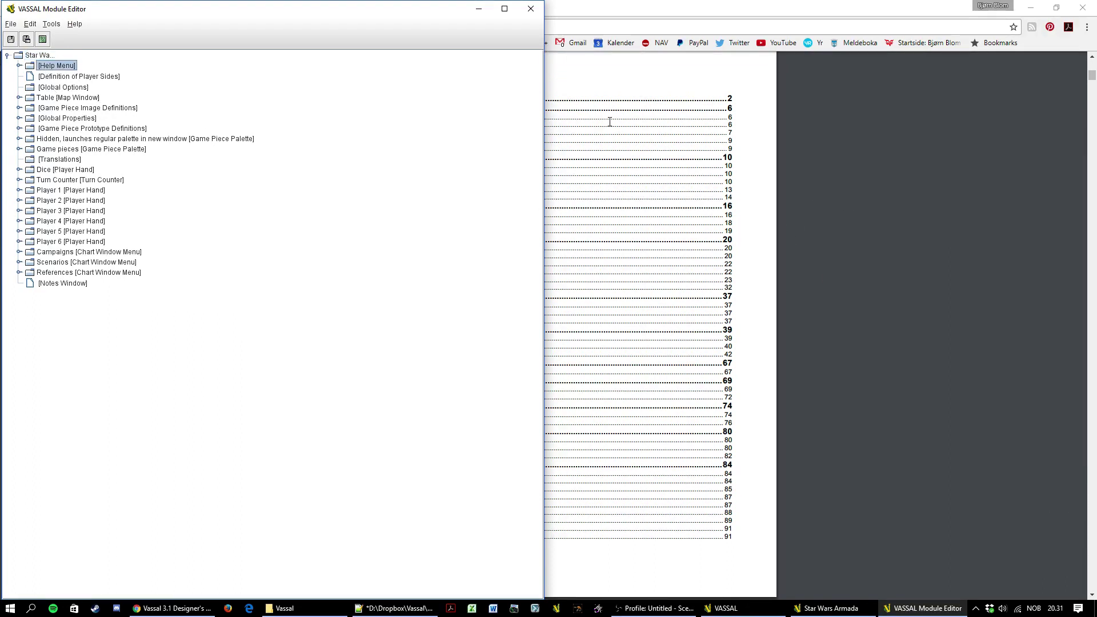
key("Right")
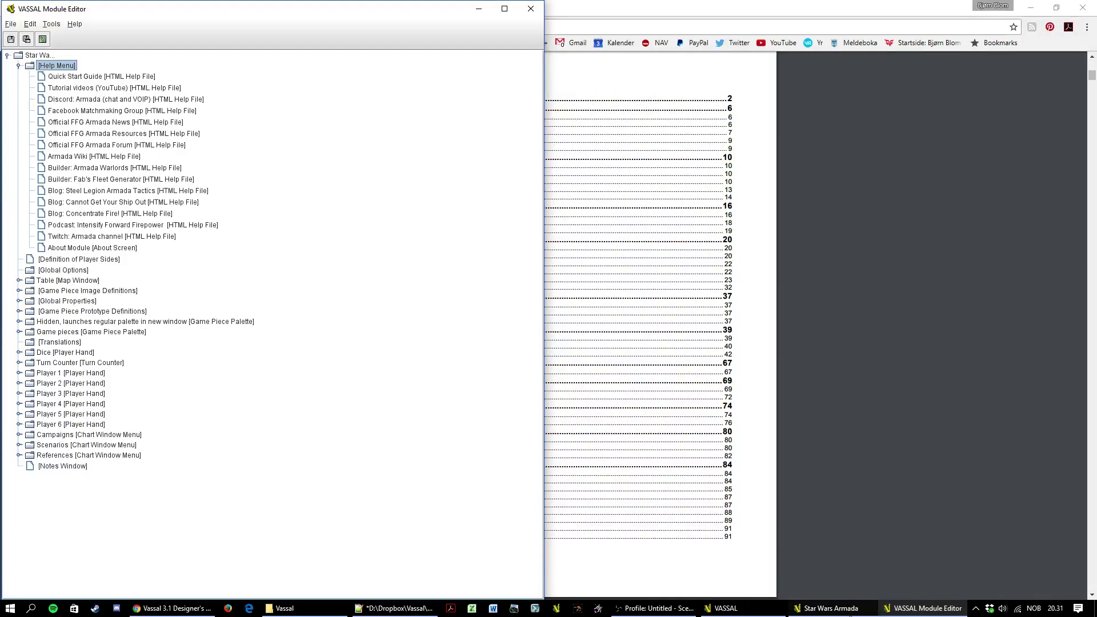
Switch to the Star Wars Armada window, view the "Cannot Get Your Ship Out" blog from its help entries, and close the blog page
left_click(832, 609)
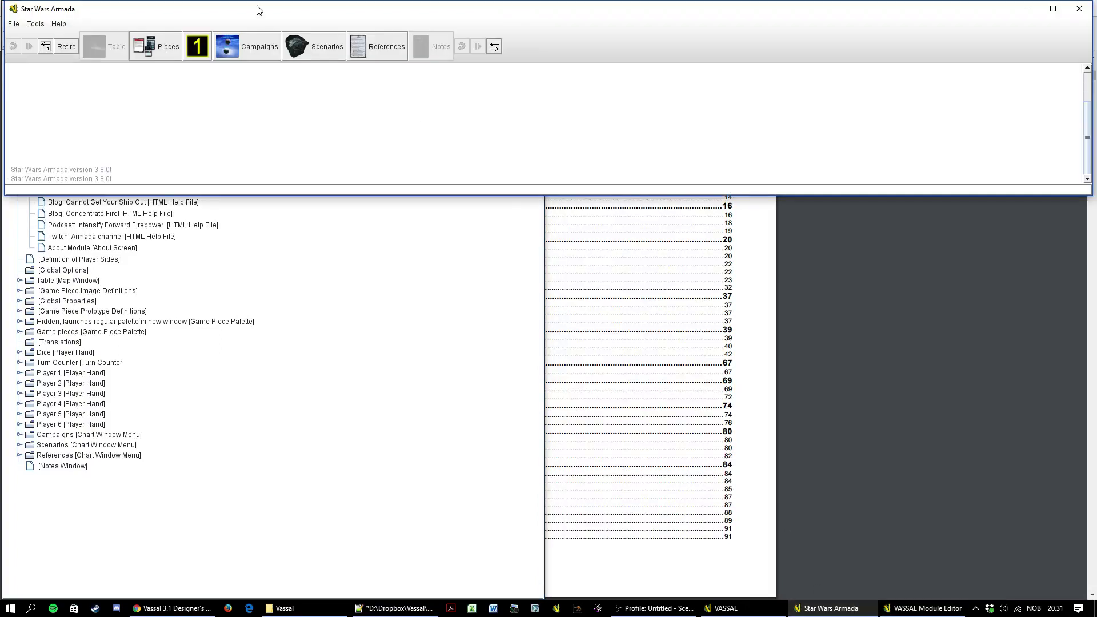
left_click(59, 24)
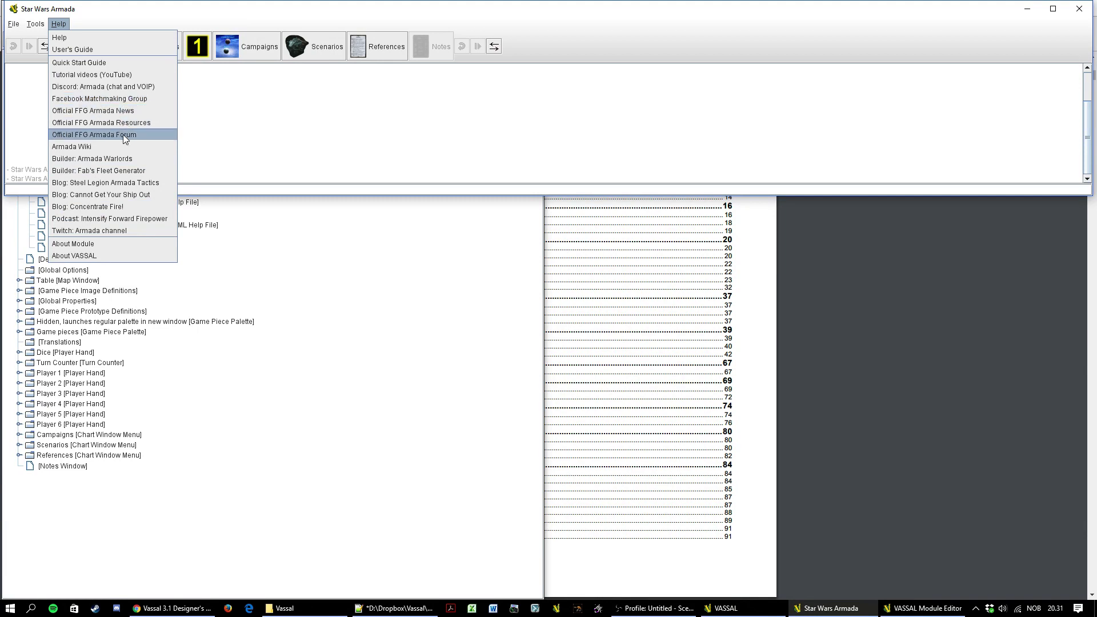
left_click(119, 194)
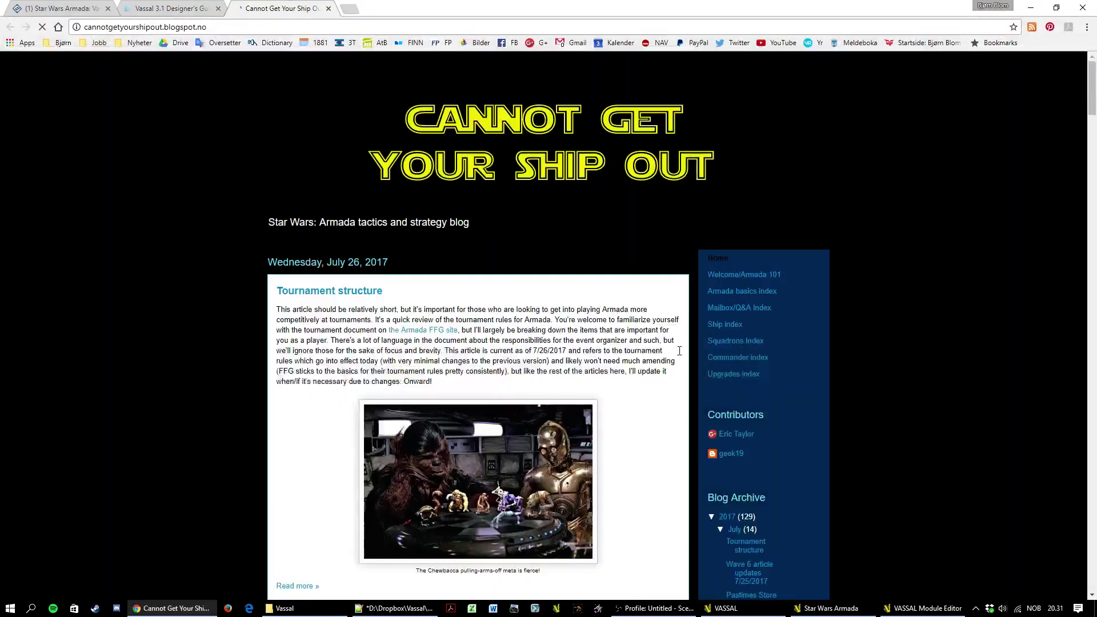
scroll(663, 400, "down", 4)
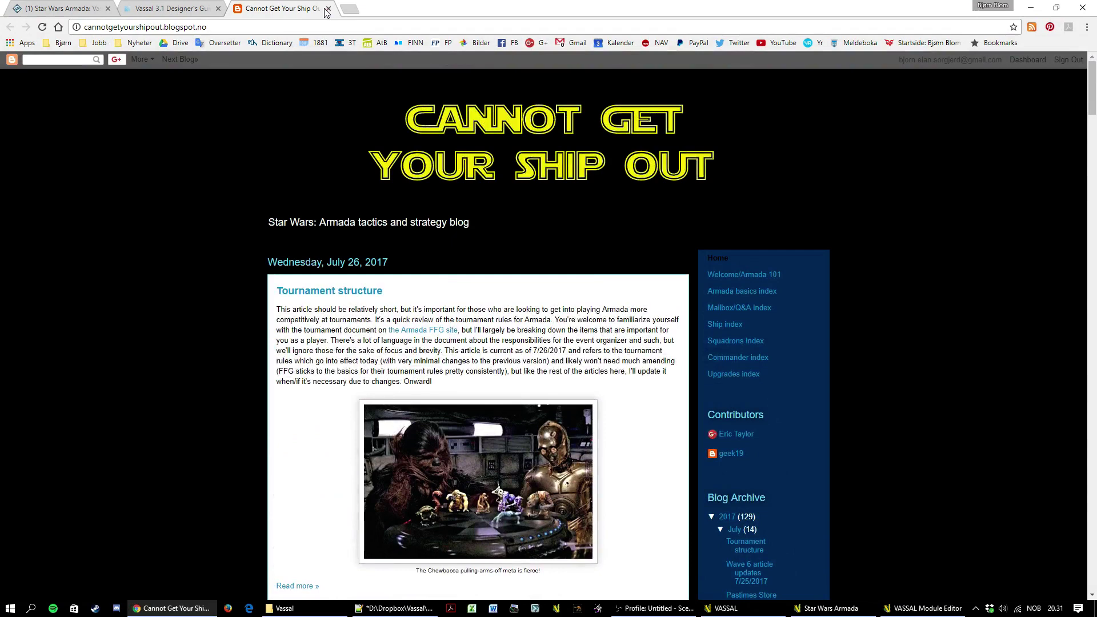
left_click(329, 8)
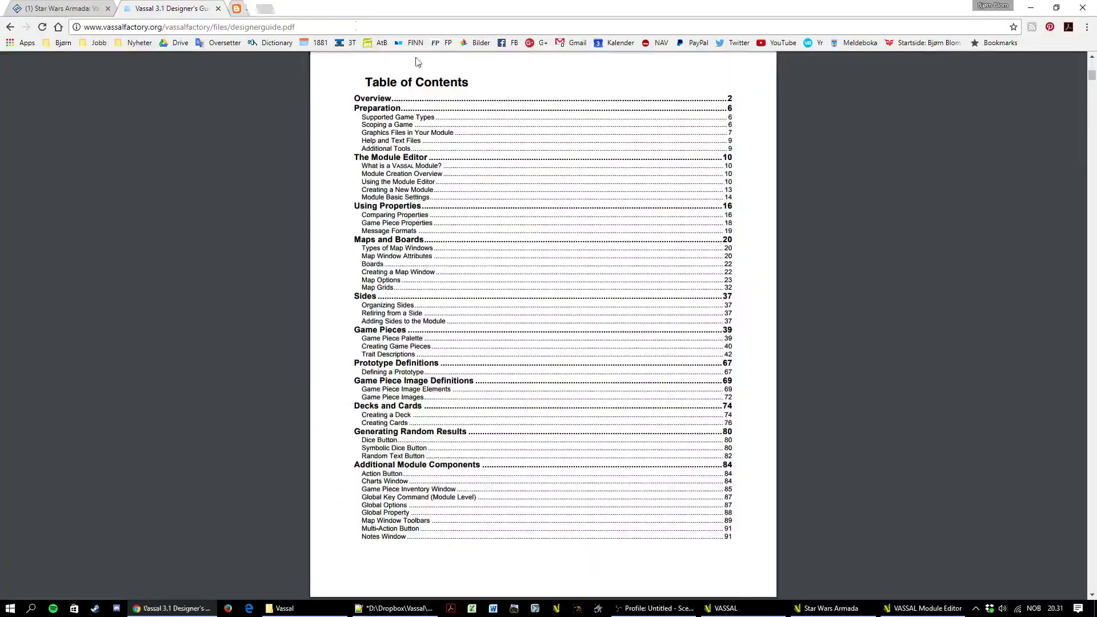
Return to the Module Editor, point out the podcast and Twitch help entries, and collapse the Help Menu component
left_click(923, 608)
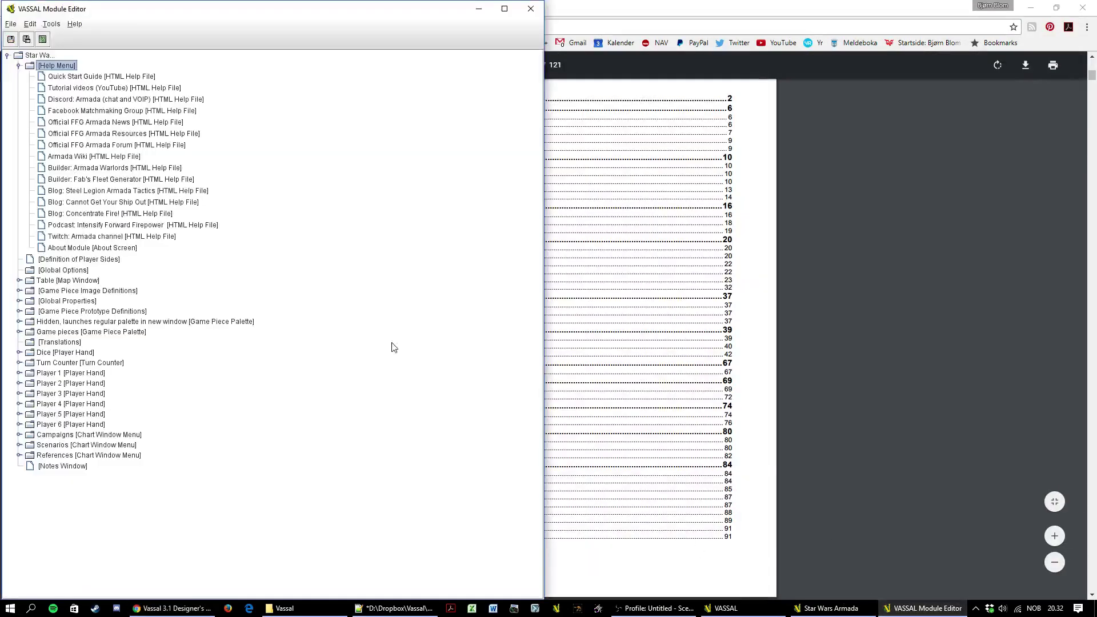
left_click(136, 226)
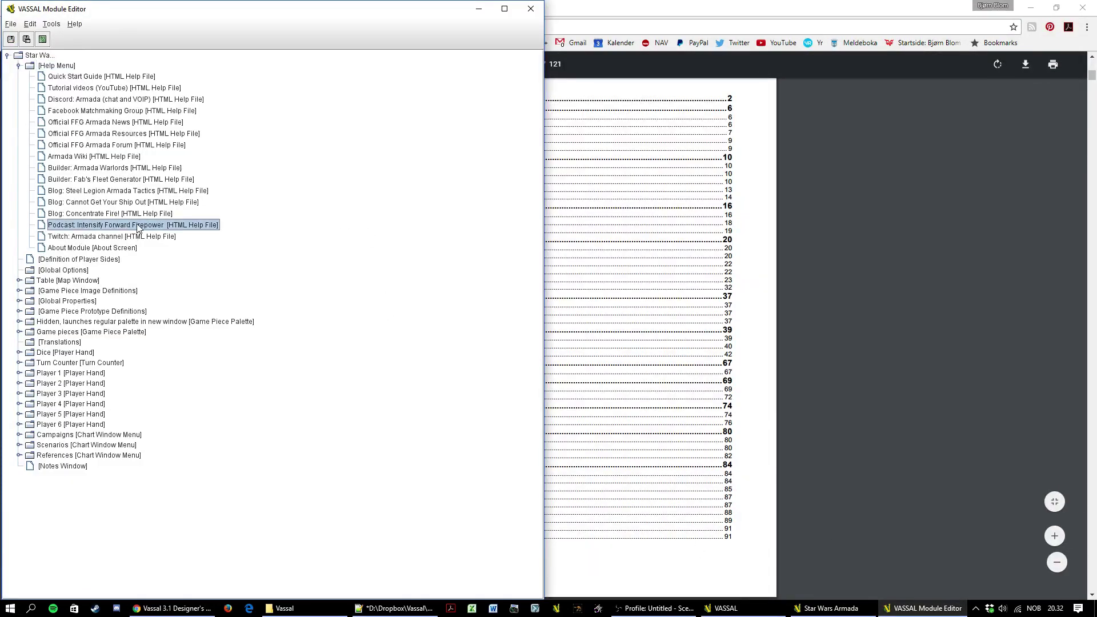
left_click(98, 237)
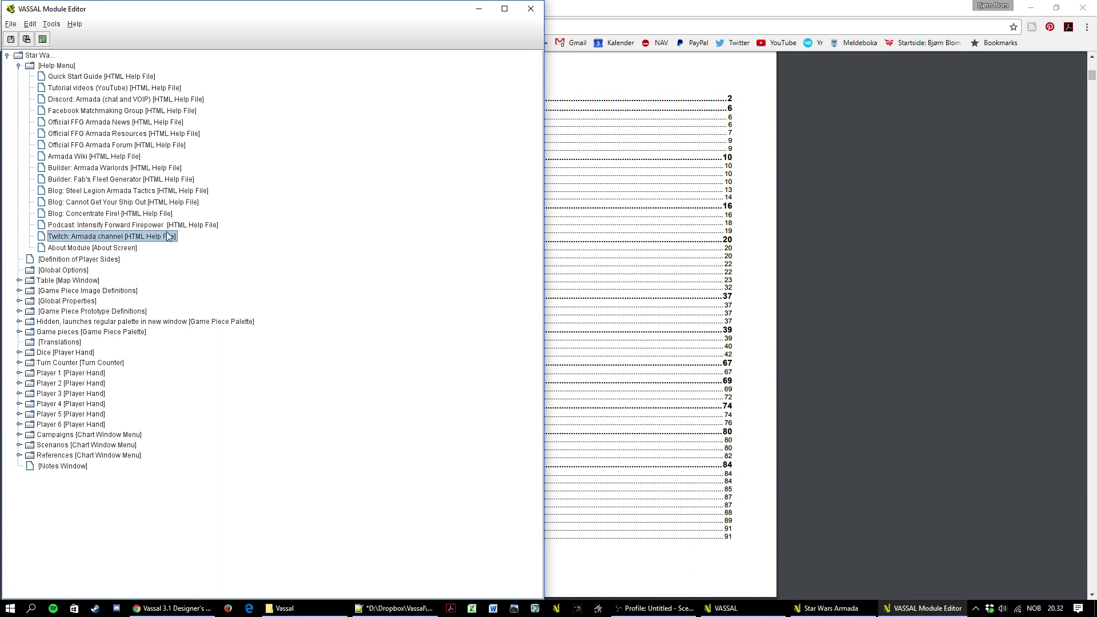
left_click(19, 66)
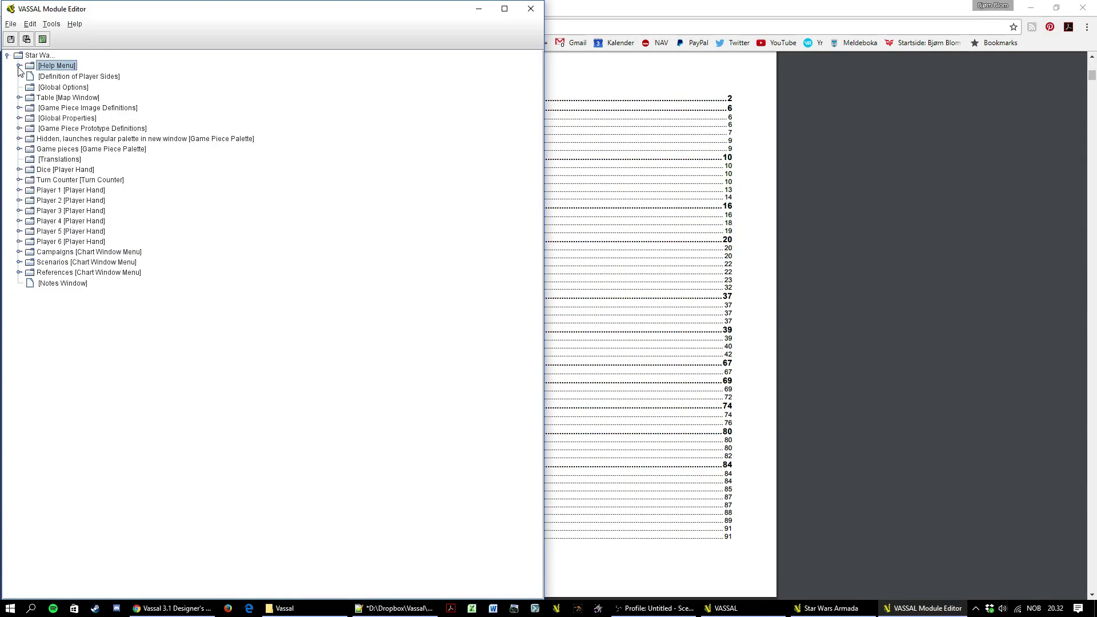
Examine the Definition of Player Sides properties in an enlarged dialog, including the Player 1 side, and leave without changes
left_click(75, 77)
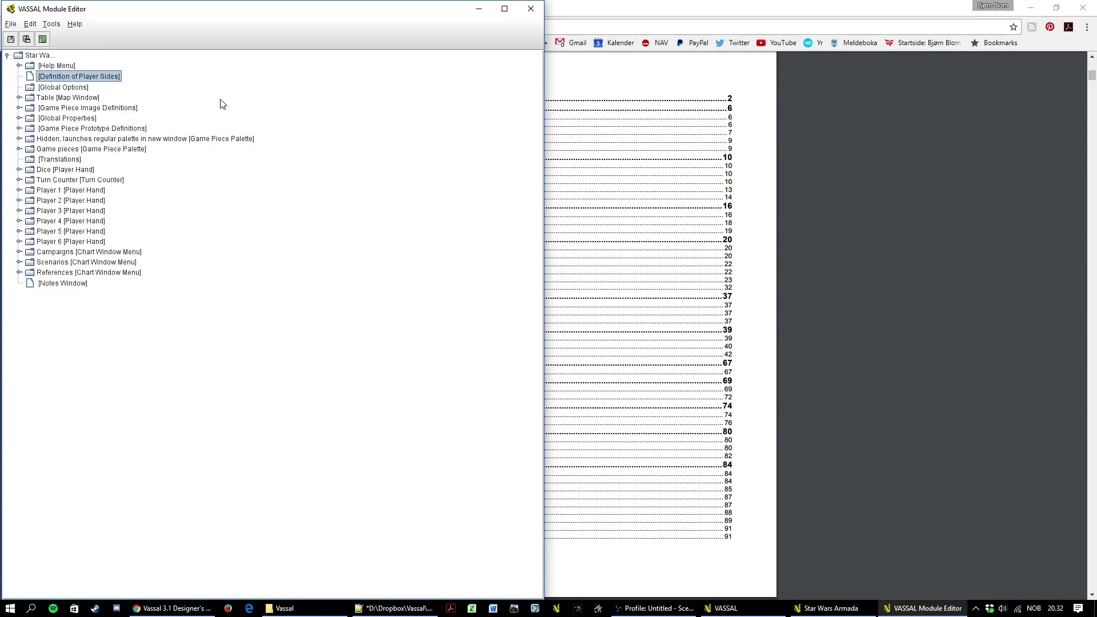
double_click(93, 77)
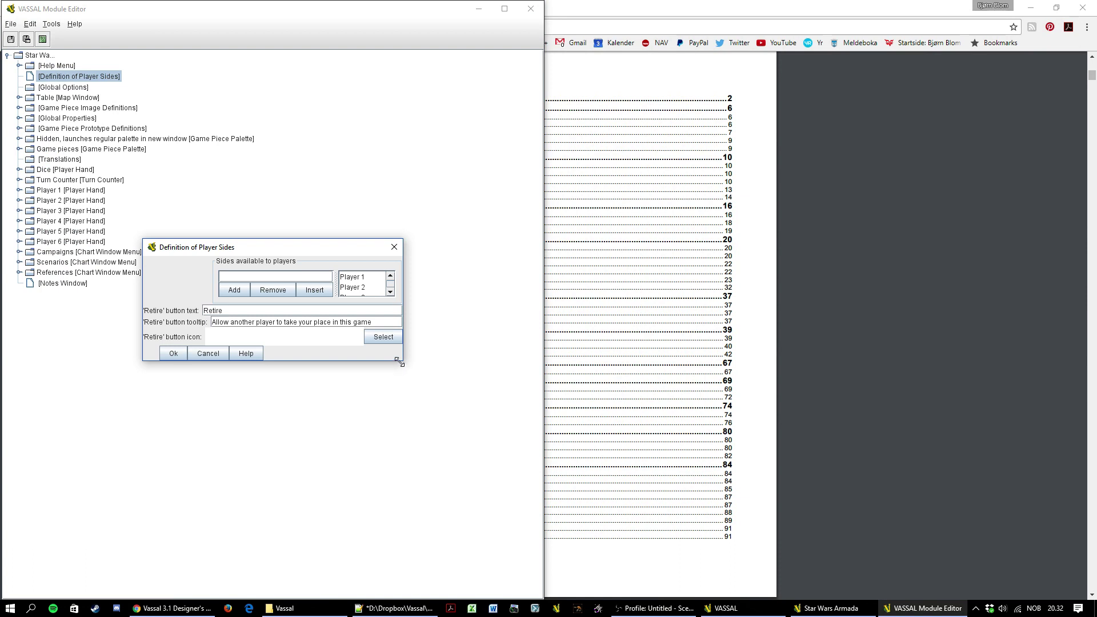
left_click_drag(403, 361, 486, 457)
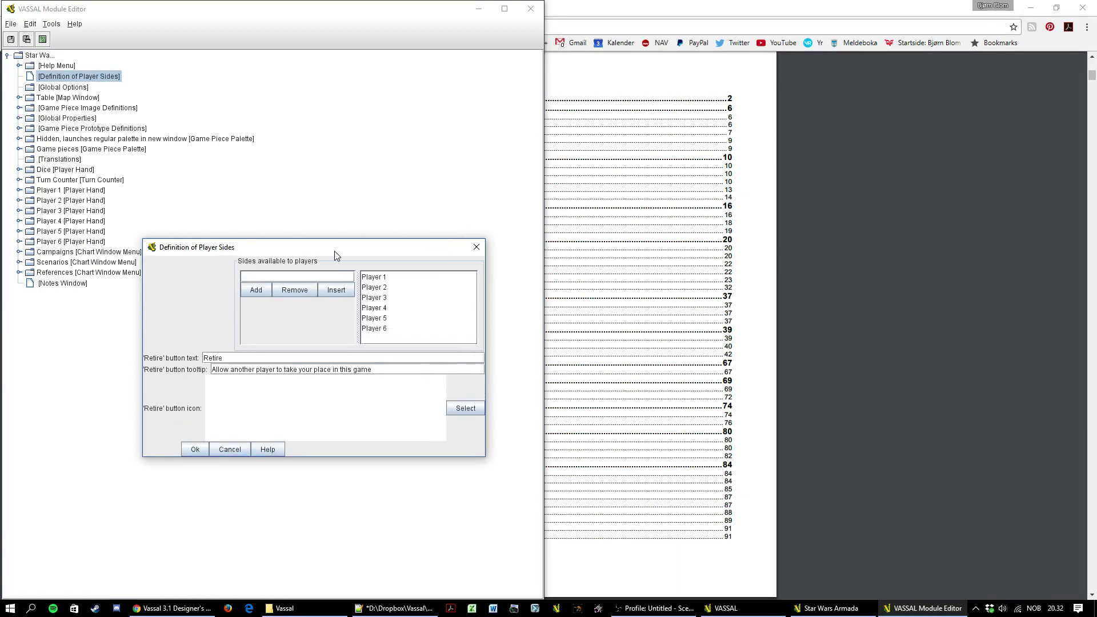
left_click_drag(335, 252, 478, 154)
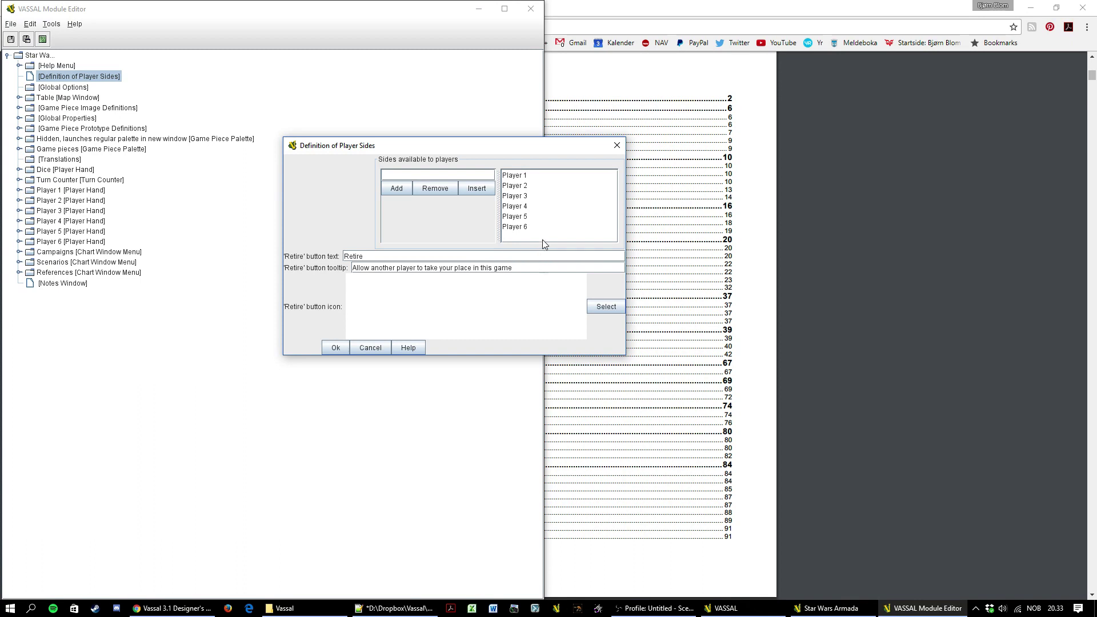
left_click(513, 178)
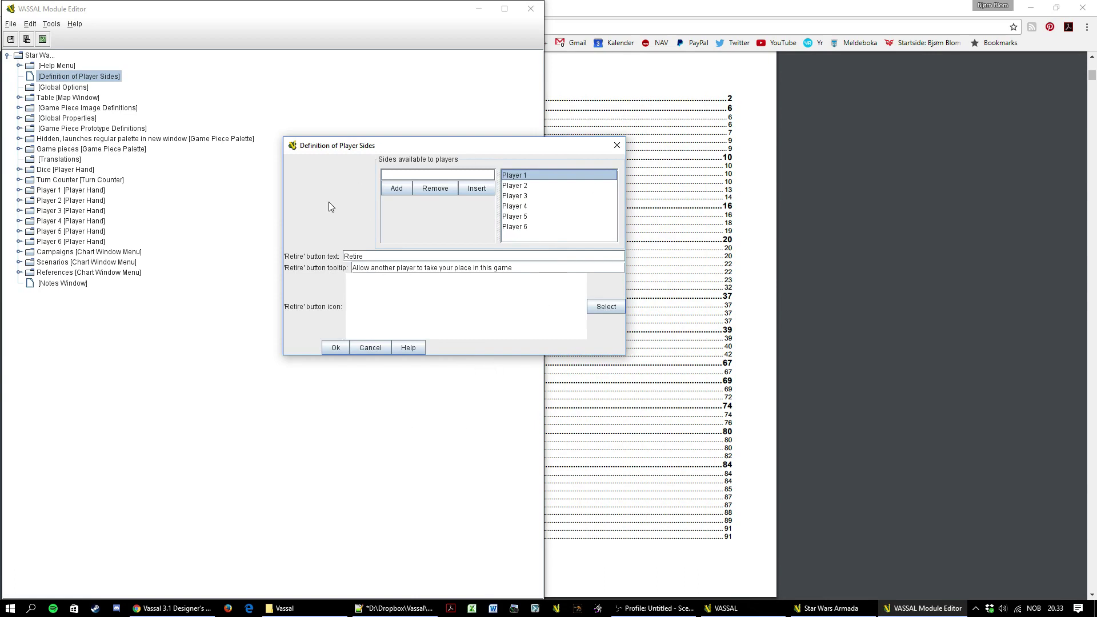
left_click(382, 349)
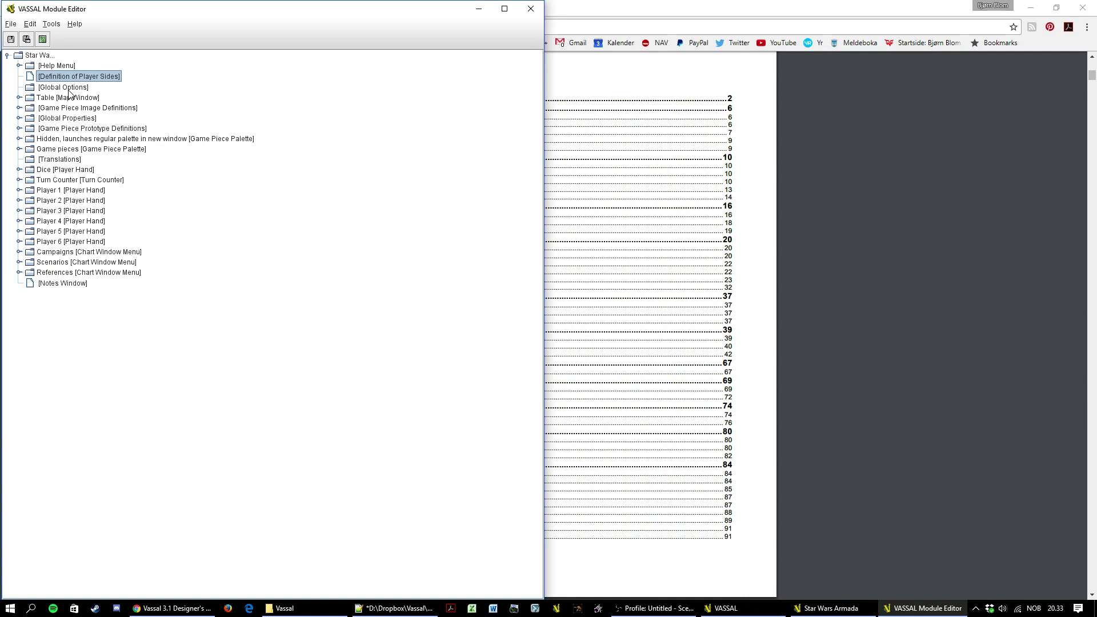
Look over the module's Global Options settings and close them without changes
double_click(68, 88)
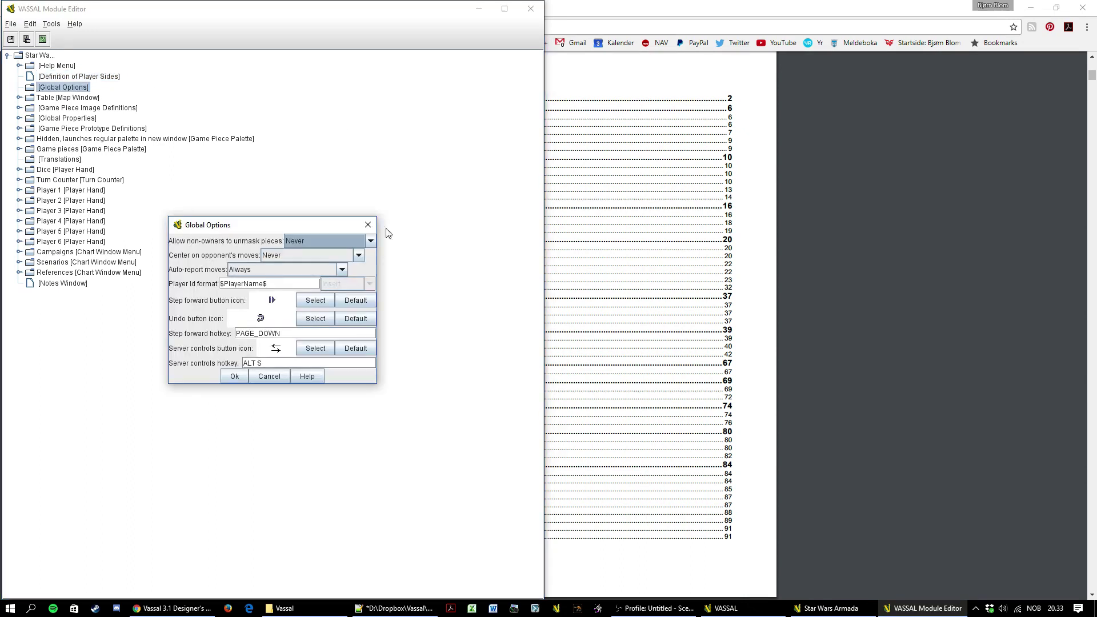
left_click_drag(257, 222, 338, 156)
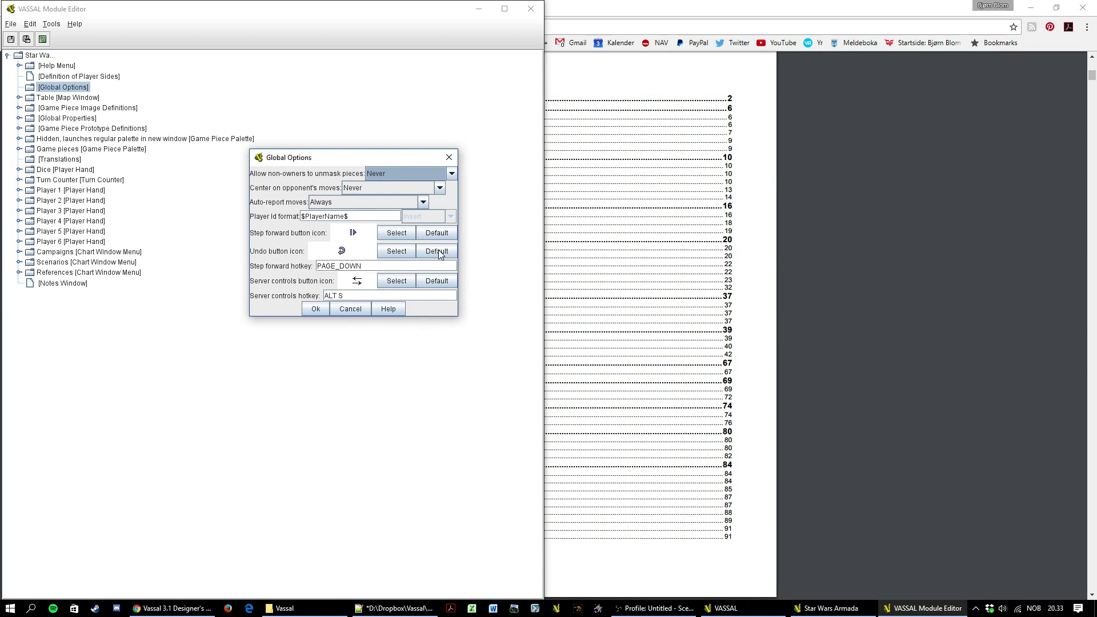
left_click(449, 157)
Expand the Table map window and its Map Boards to view the available boards
left_click(48, 98)
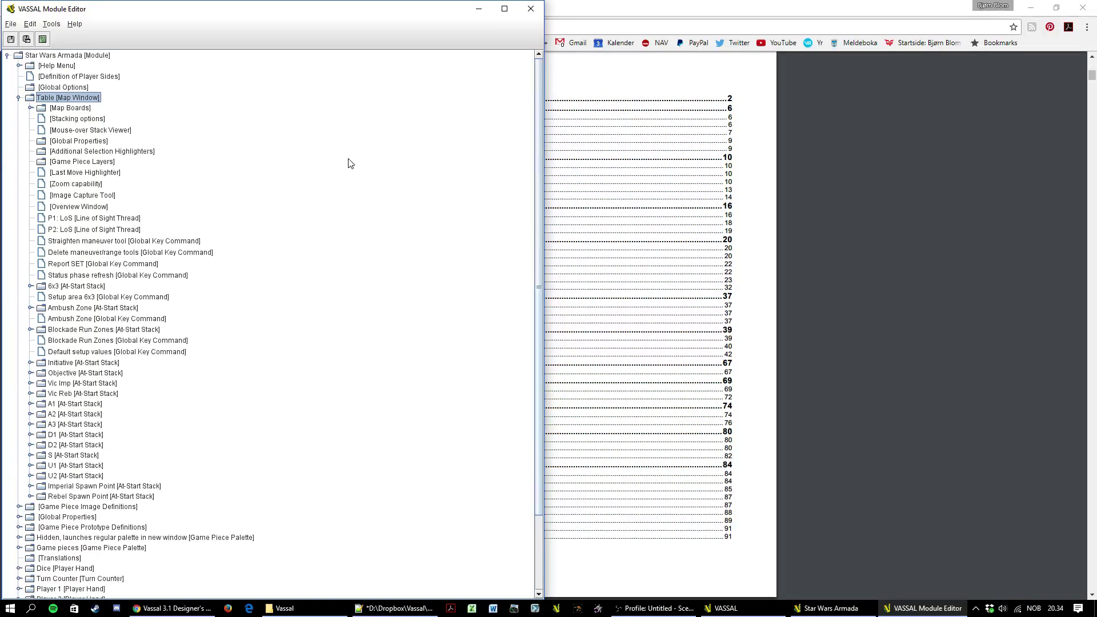
left_click(64, 110)
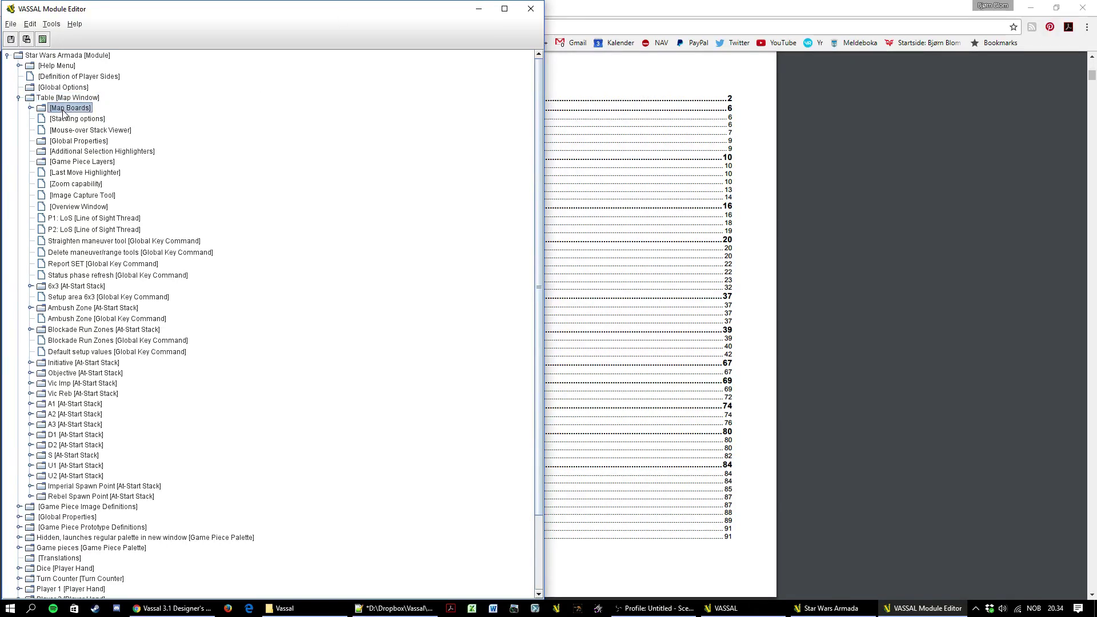
double_click(64, 111)
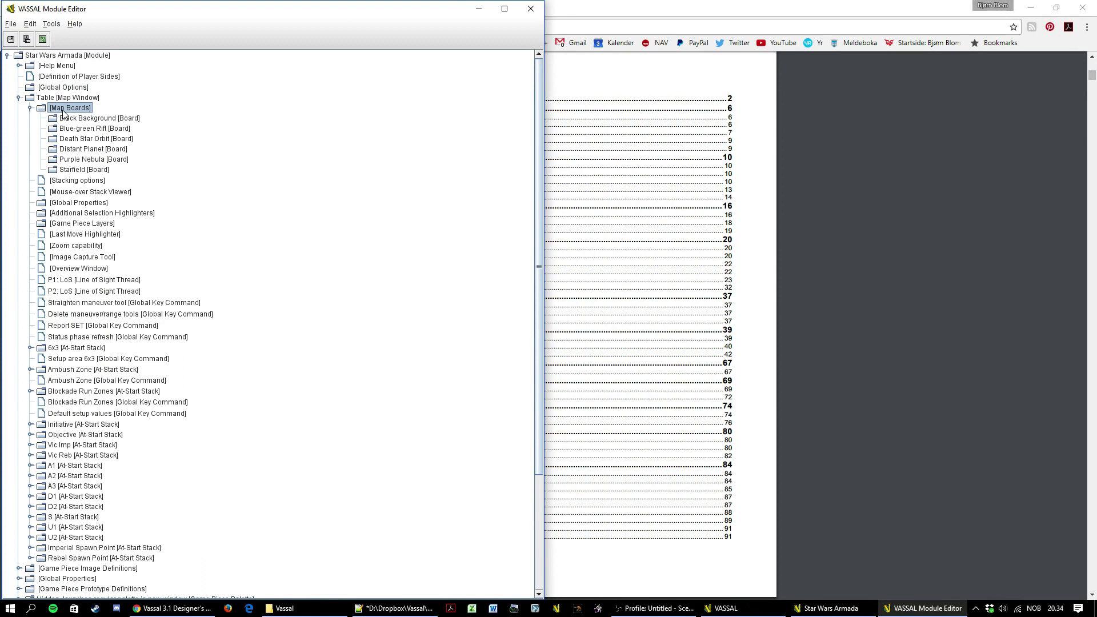
Check the Blue-green Rift board's name and image settings, and leave them without changes
double_click(73, 130)
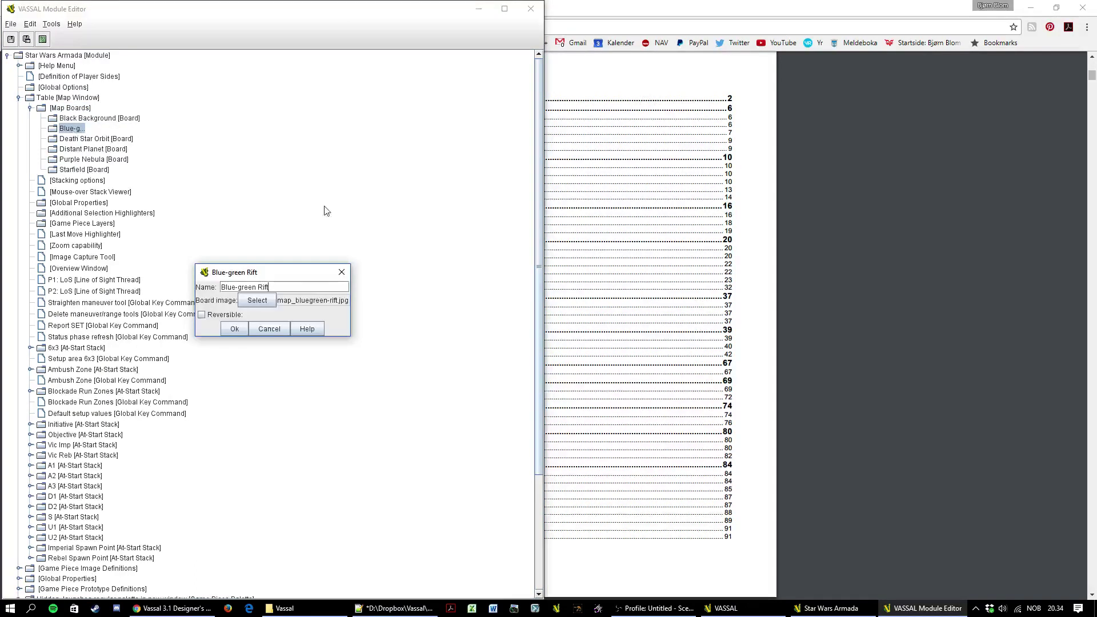
left_click_drag(314, 274, 370, 140)
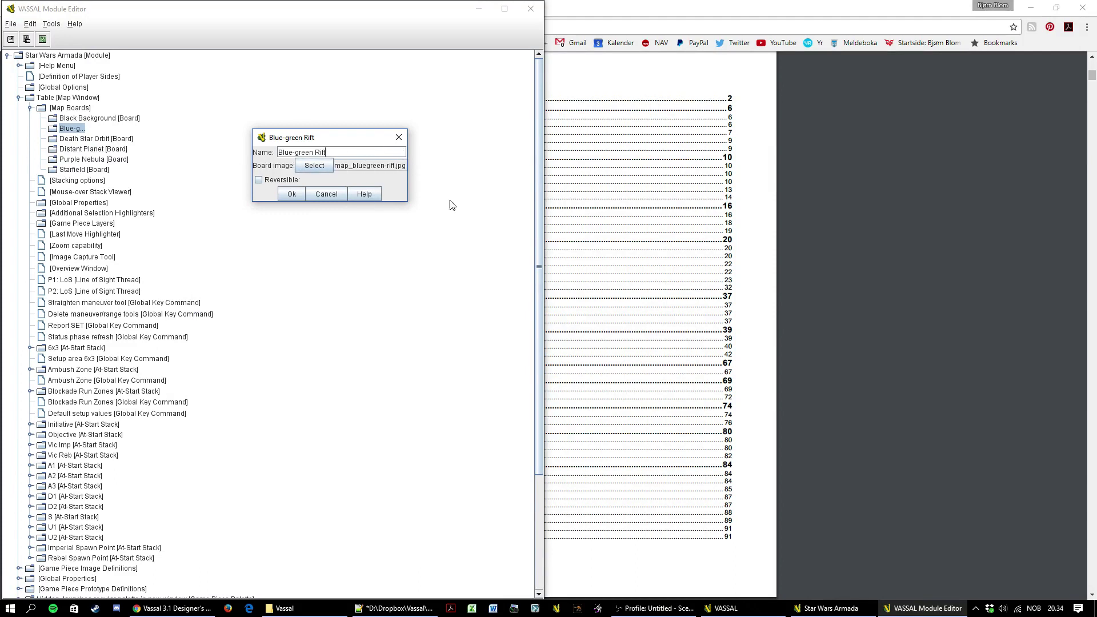
left_click(326, 195)
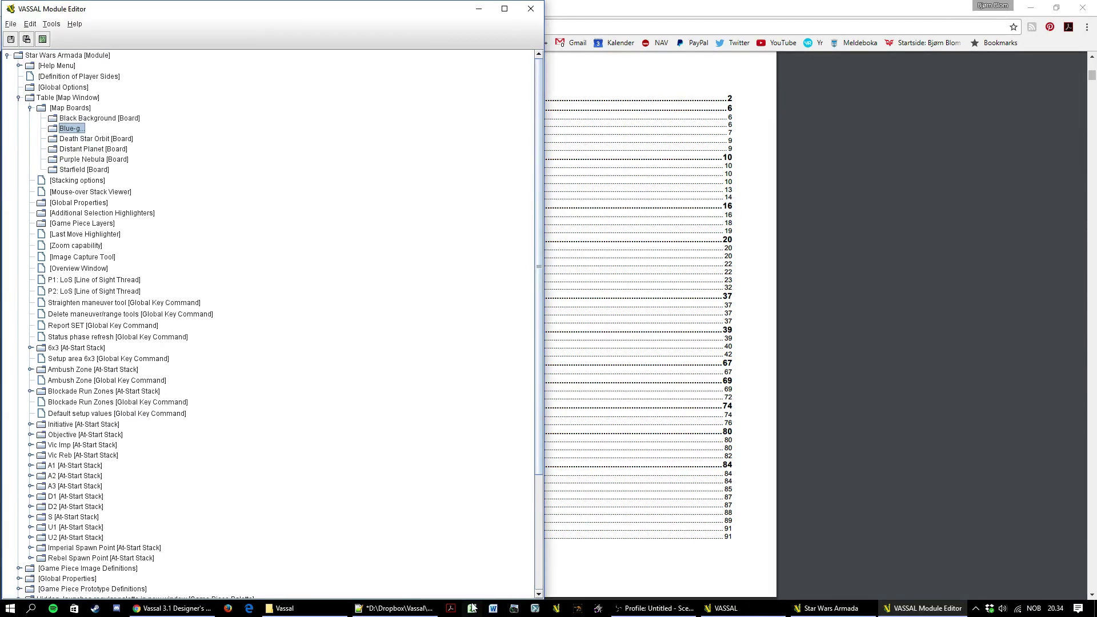
Switch to the Vassal folder in File Explorer and open ArmadaModule_-_3.8.0t.vmod as an archive in WinRAR
mouse_move(308, 615)
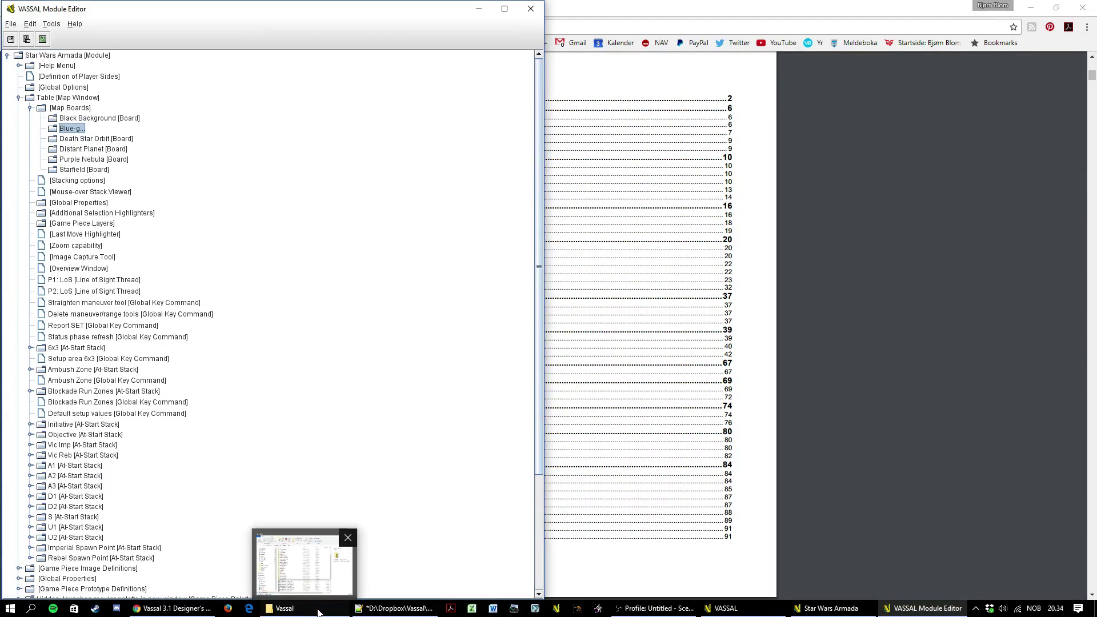
left_click(318, 612)
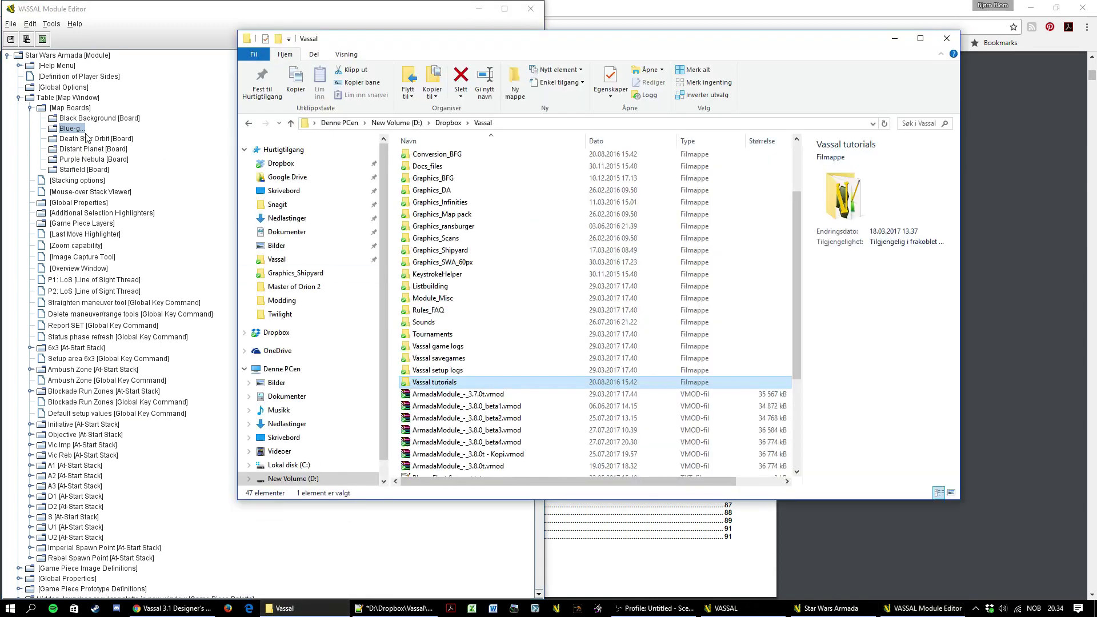
scroll(503, 440, "down", 1)
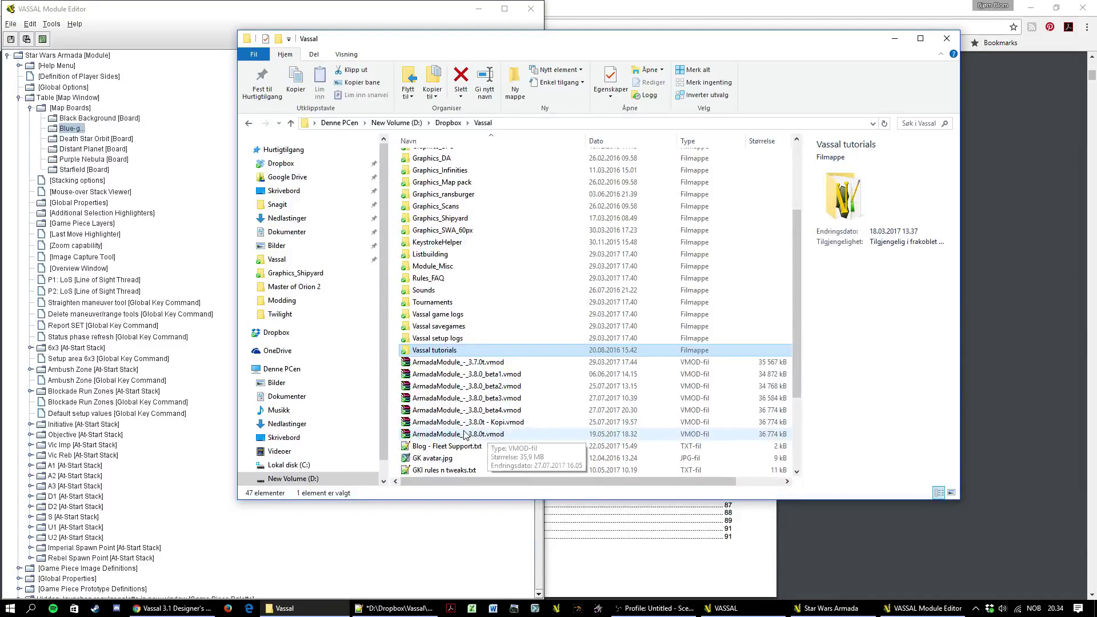
left_click(490, 437)
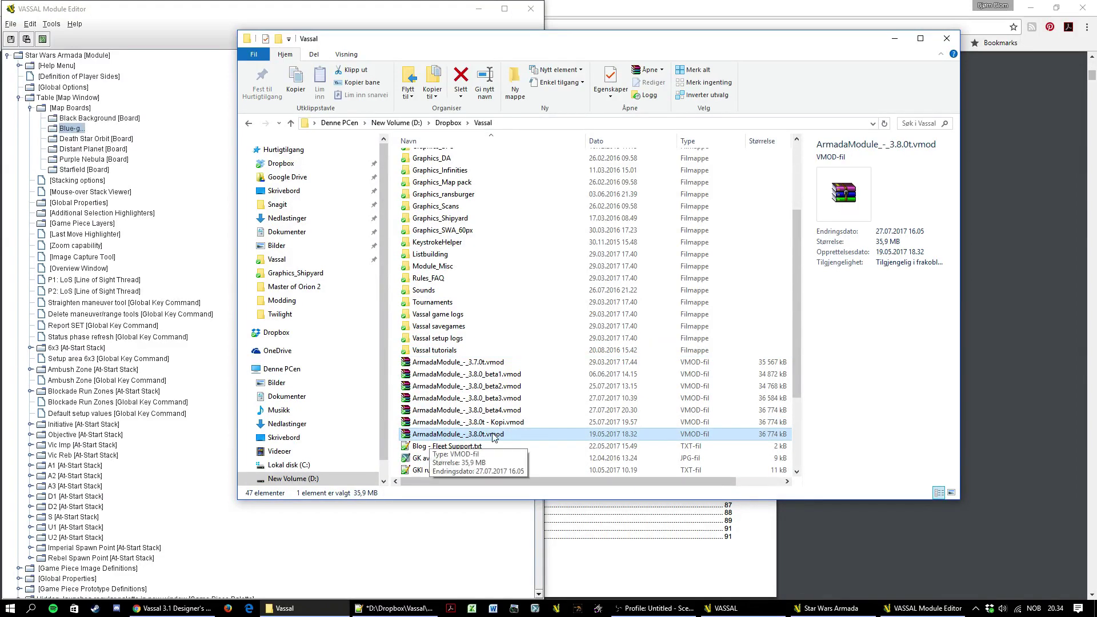
scroll(480, 423, "down", 1)
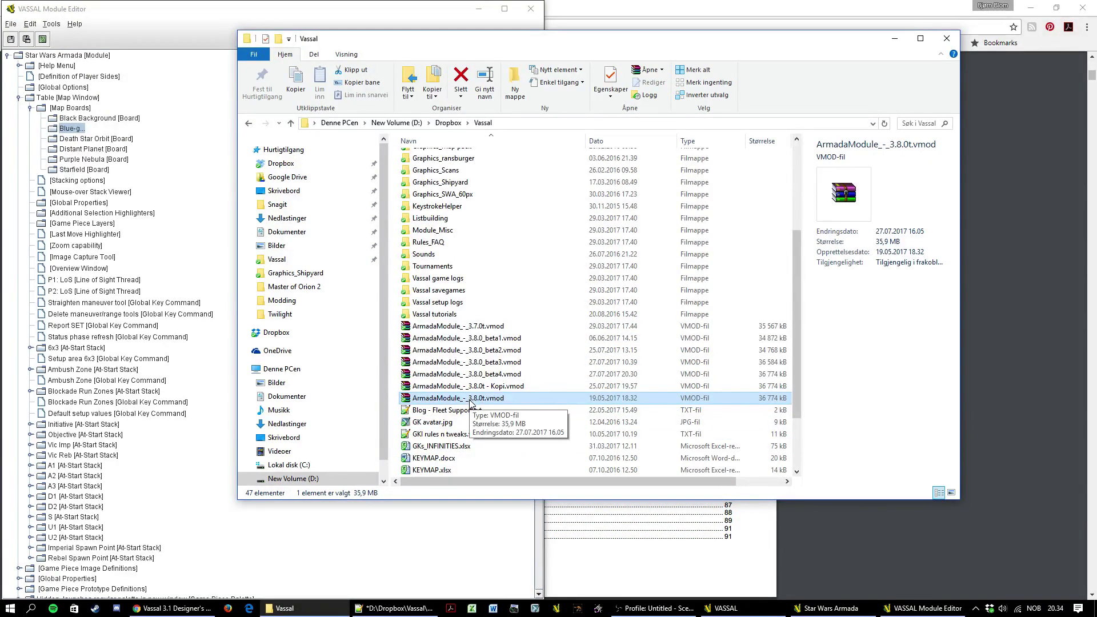
double_click(472, 400)
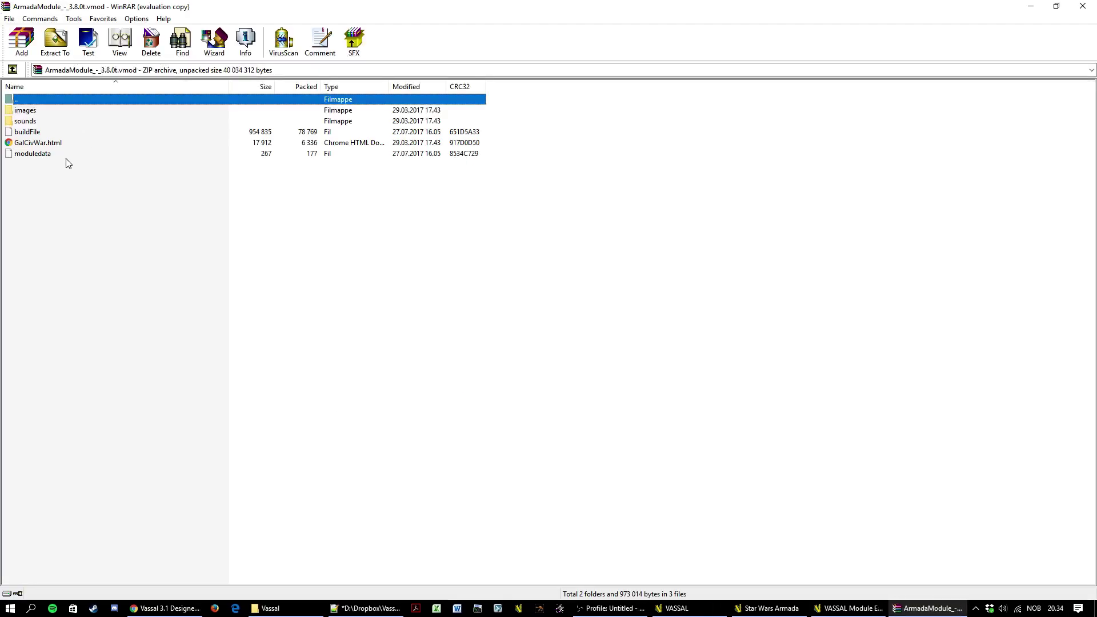
left_click(610, 307)
Point out GalCivWar.html in the archive and open the moduledata file in Notepad++ to view its contents
left_click(55, 144)
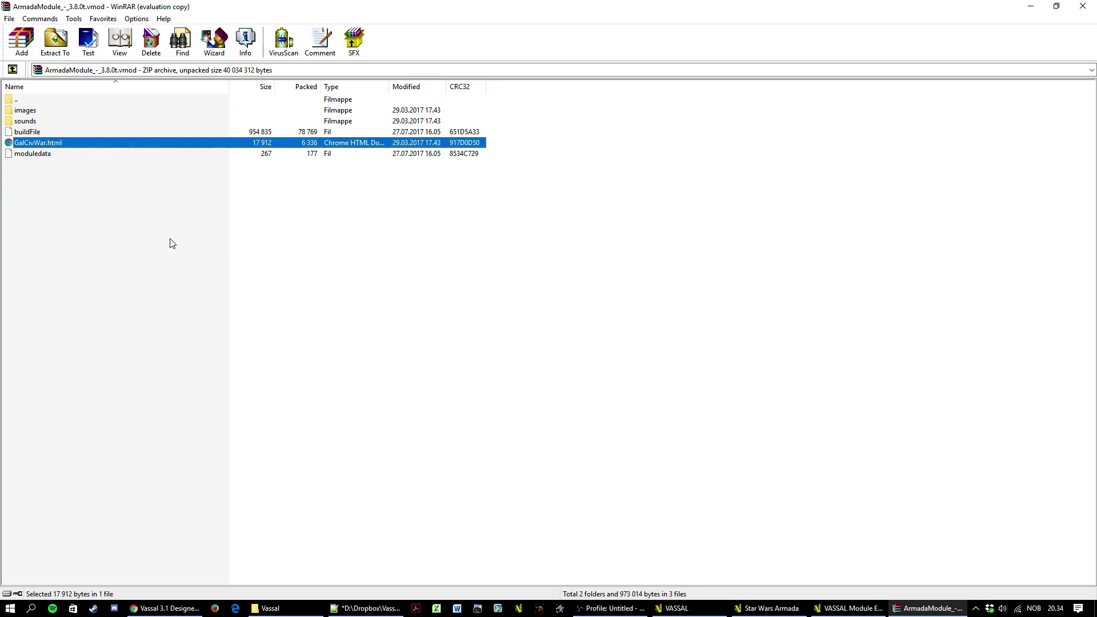
left_click(32, 154)
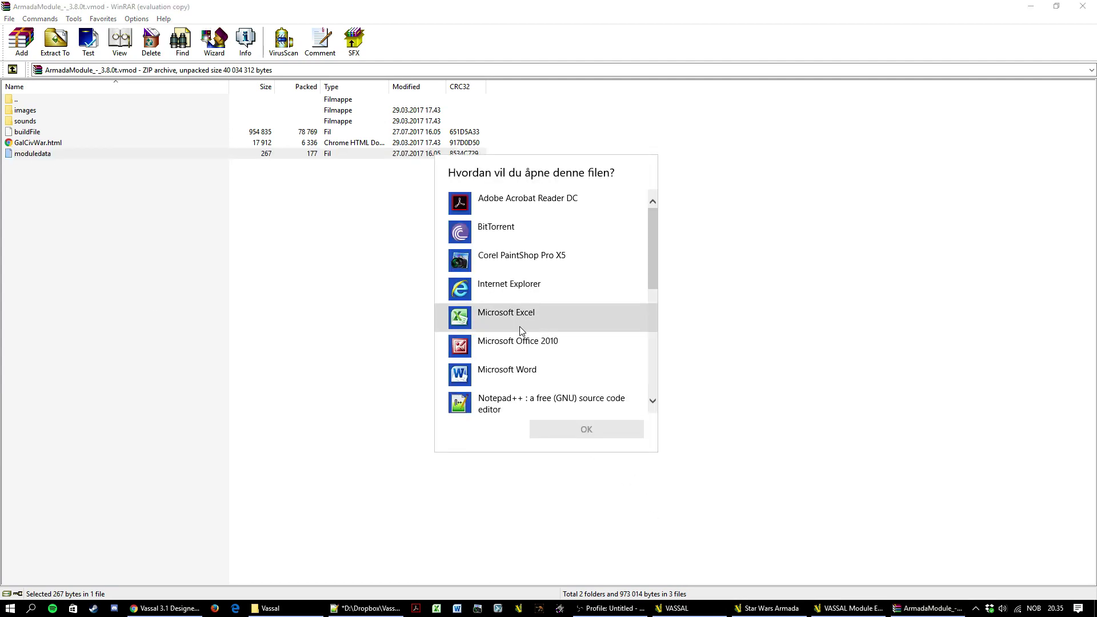
scroll(559, 357, "down", 1)
double_click(532, 372)
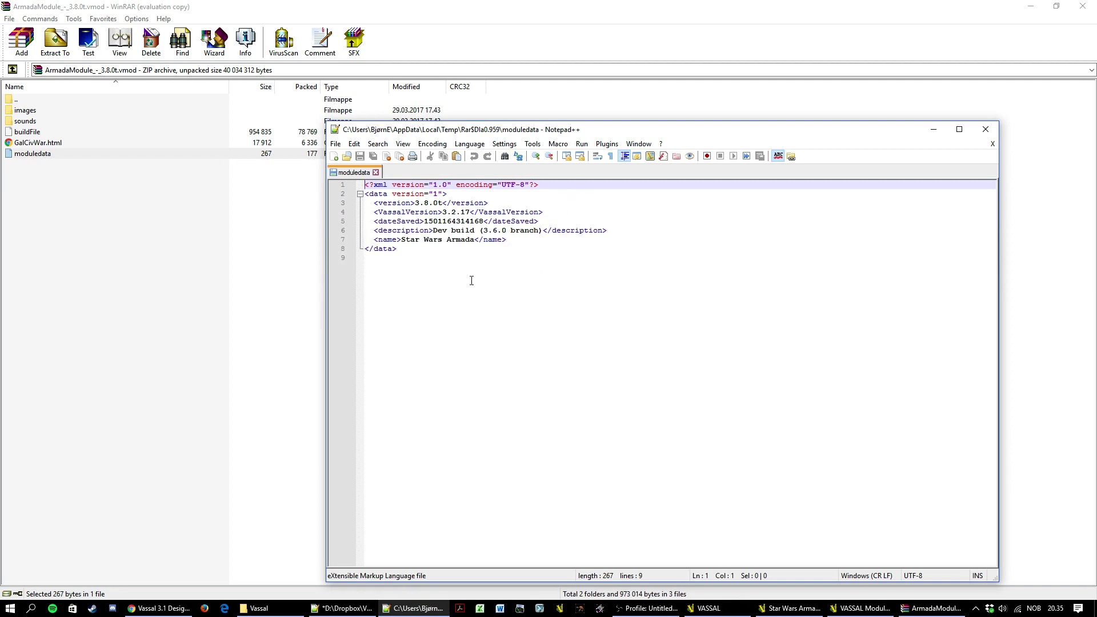
Close the moduledata file, and open buildFile from the archive in Notepad++ to look through its XML definitions
left_click(994, 130)
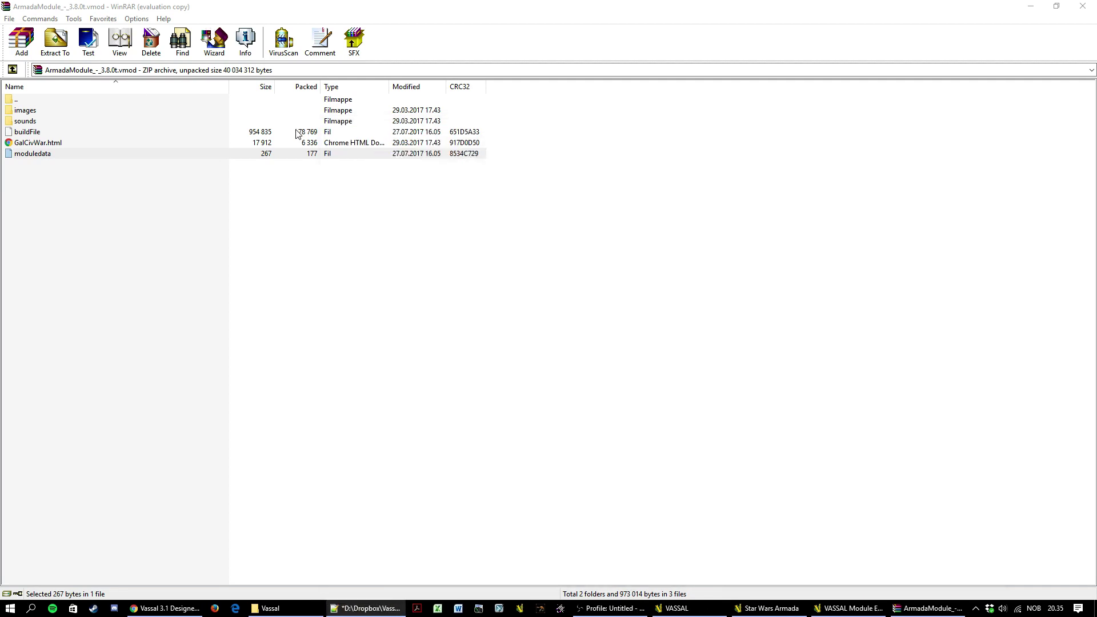
double_click(34, 132)
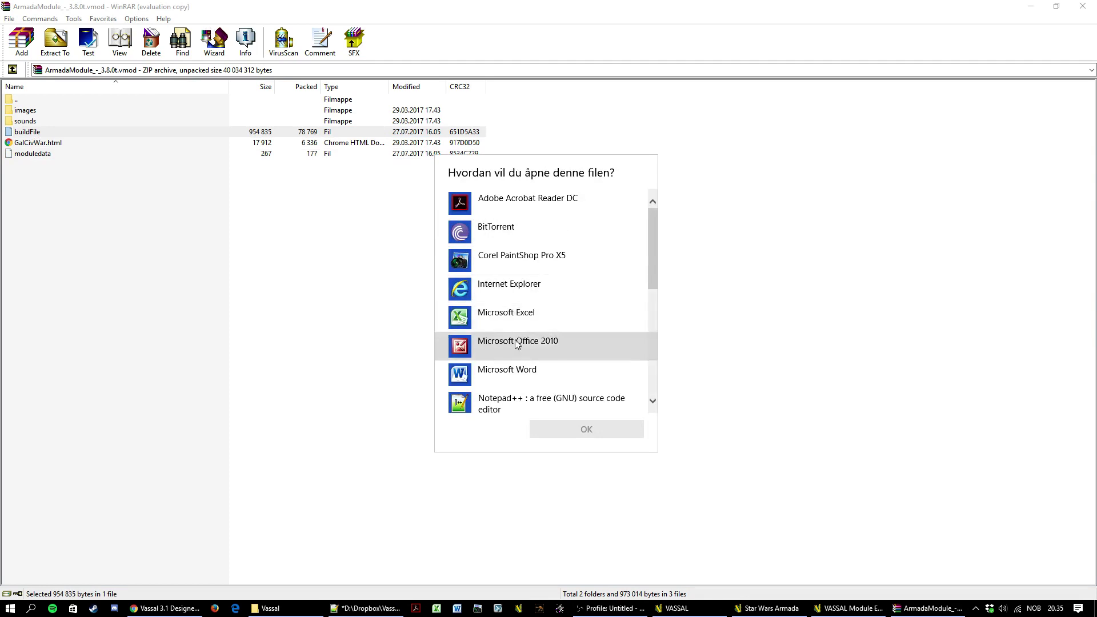
double_click(516, 401)
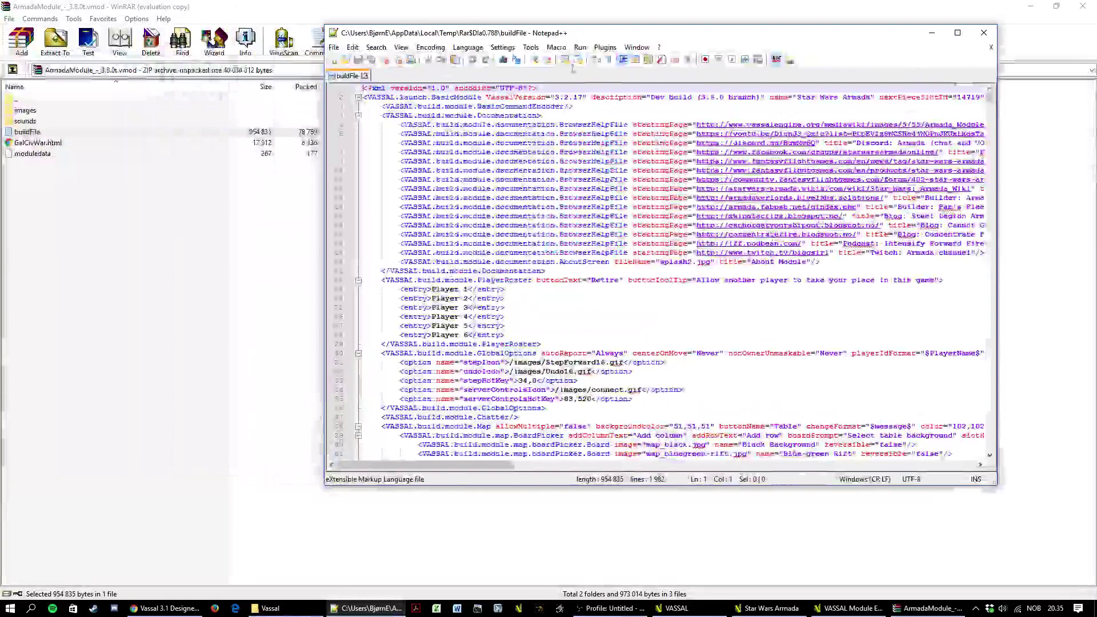
mouse_move(995, 100)
left_mouse_down()
mouse_move(990, 429)
mouse_move(997, 148)
mouse_move(1013, 100)
left_mouse_up()
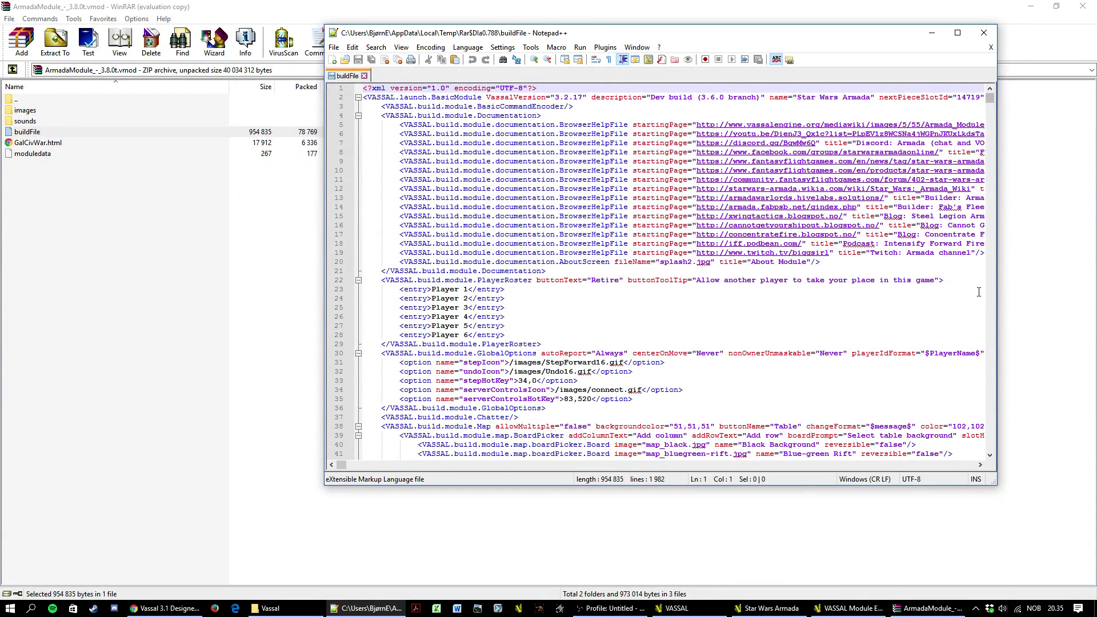
left_click(631, 465)
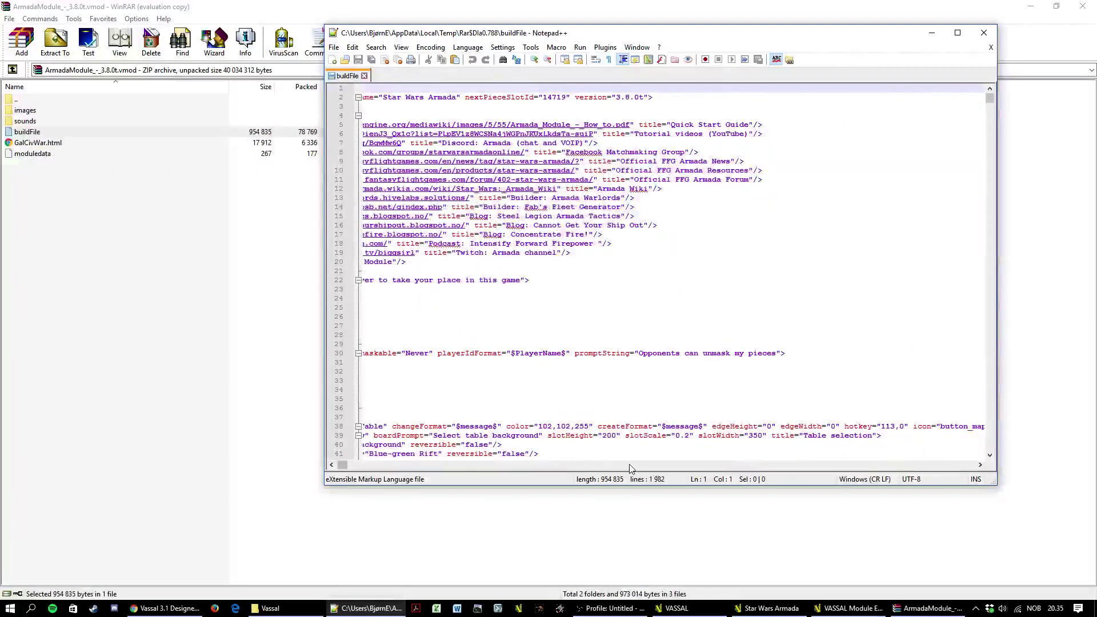
scroll(348, 468, "left", 2)
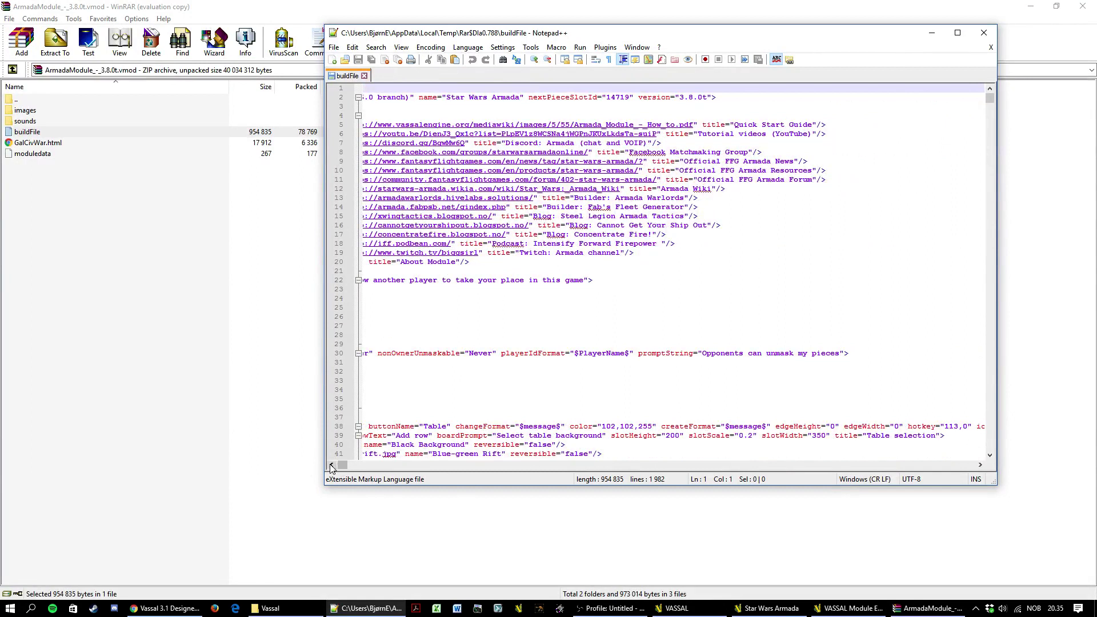
left_click(332, 465)
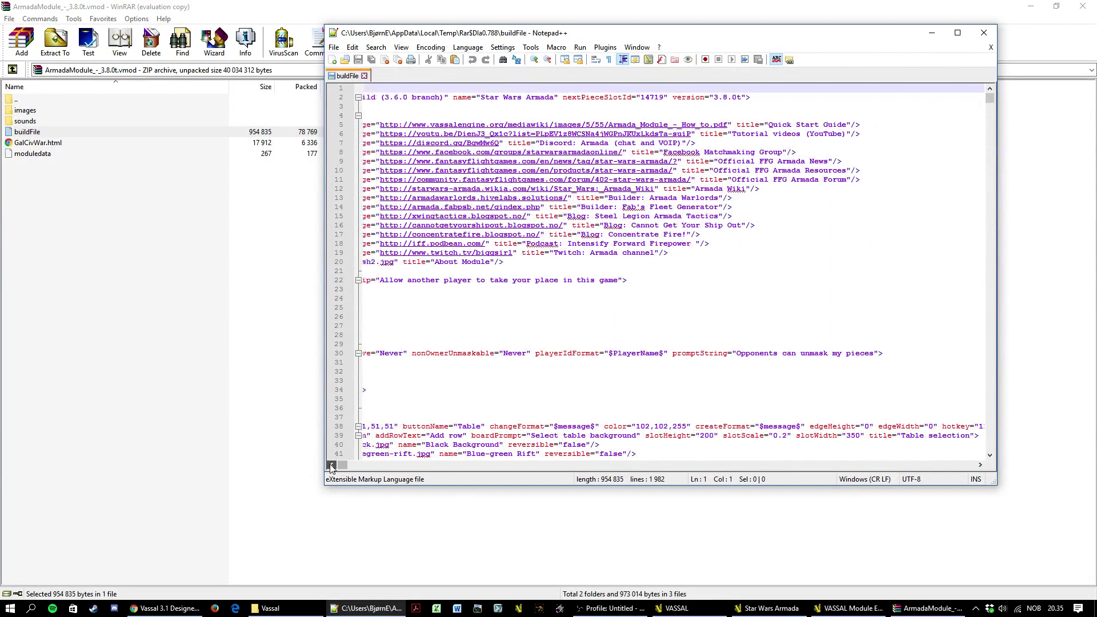
left_click(993, 36)
Open Black.wav from the archive's sounds folder in the music player, close it and return to the archive's root
double_click(32, 123)
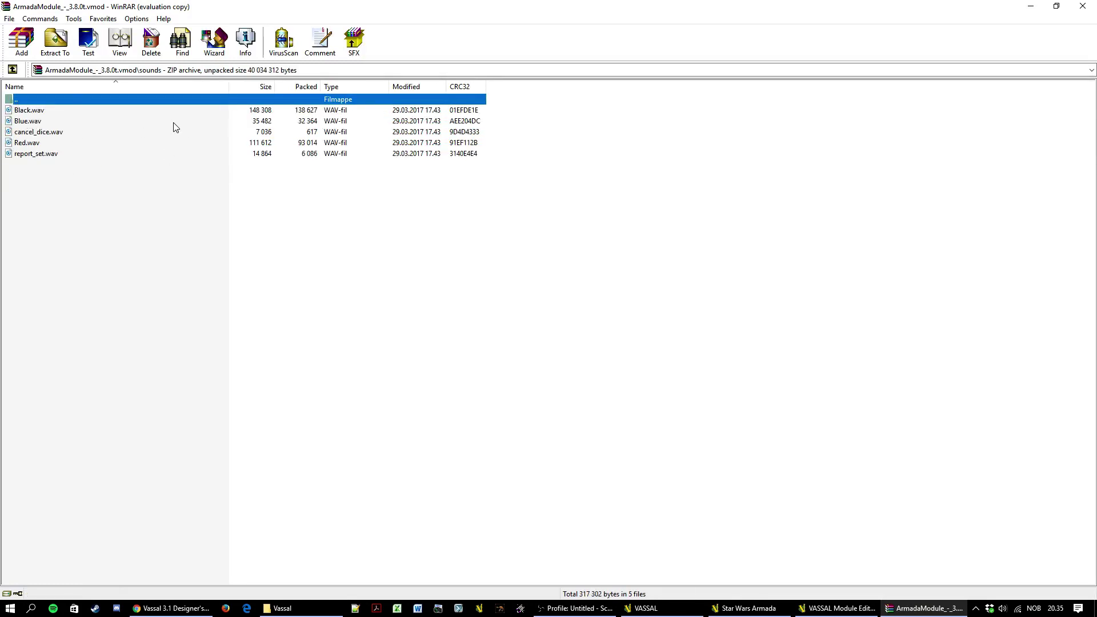
double_click(24, 112)
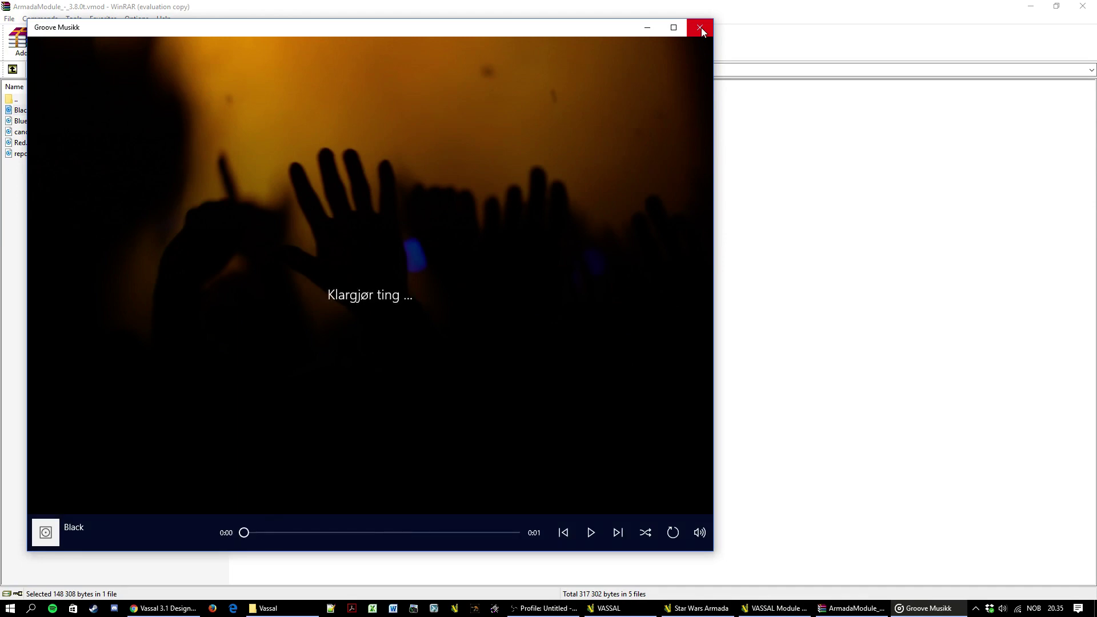
left_click(701, 28)
double_click(28, 99)
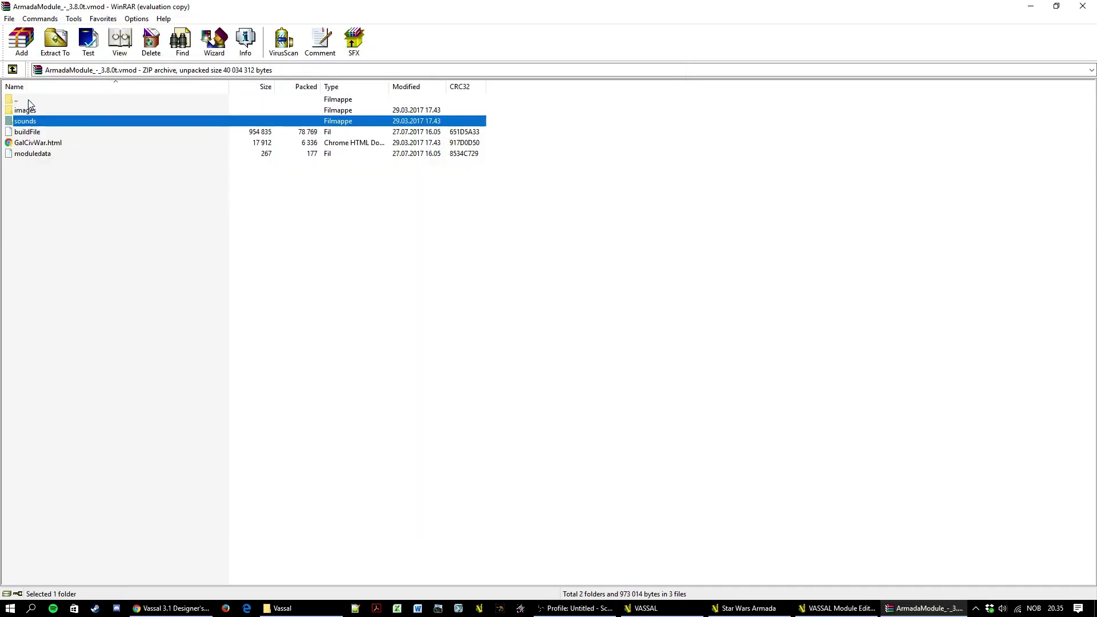
Open the archive's images folder and browse through its image files down to the w5 and w6 cards
double_click(29, 110)
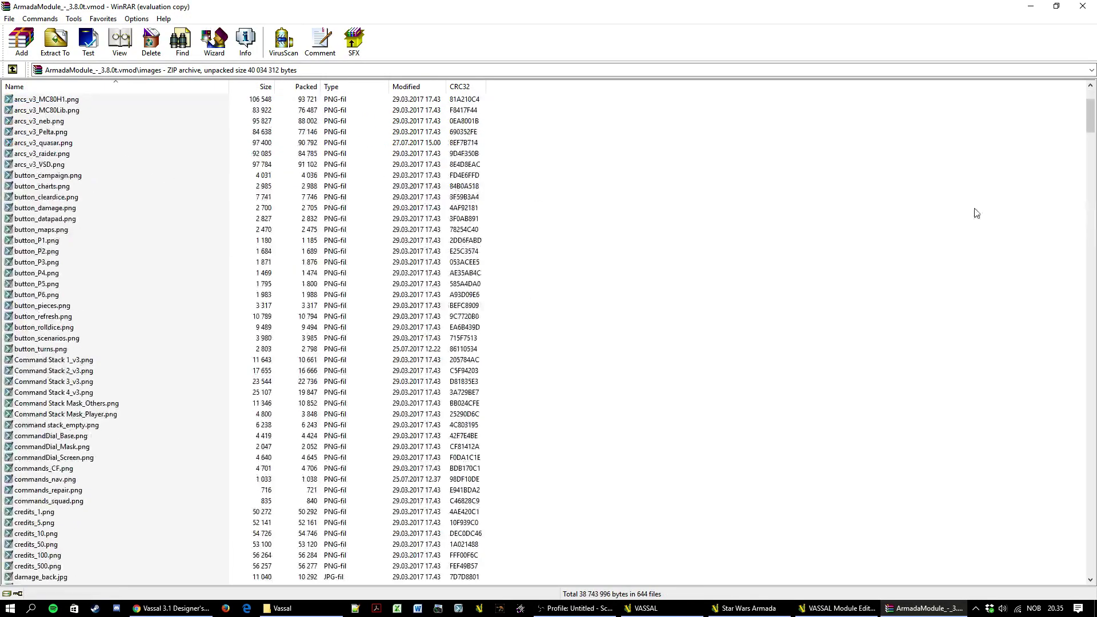
scroll(1087, 149, "up", 4)
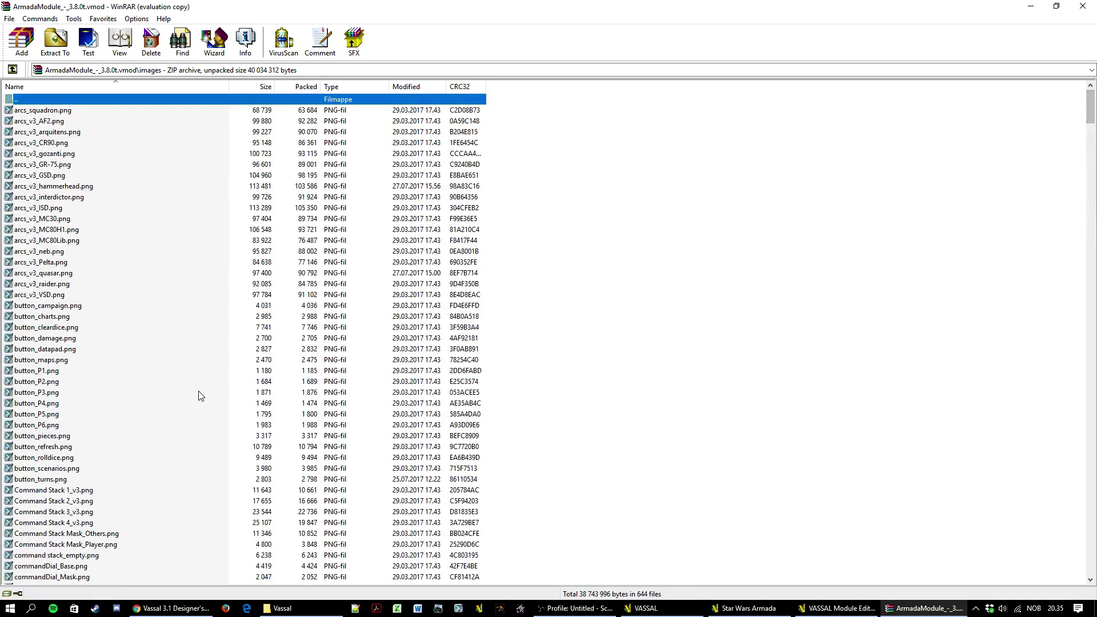
left_click_drag(1090, 109, 1091, 587)
key("Home")
scroll(200, 394, "down", 20)
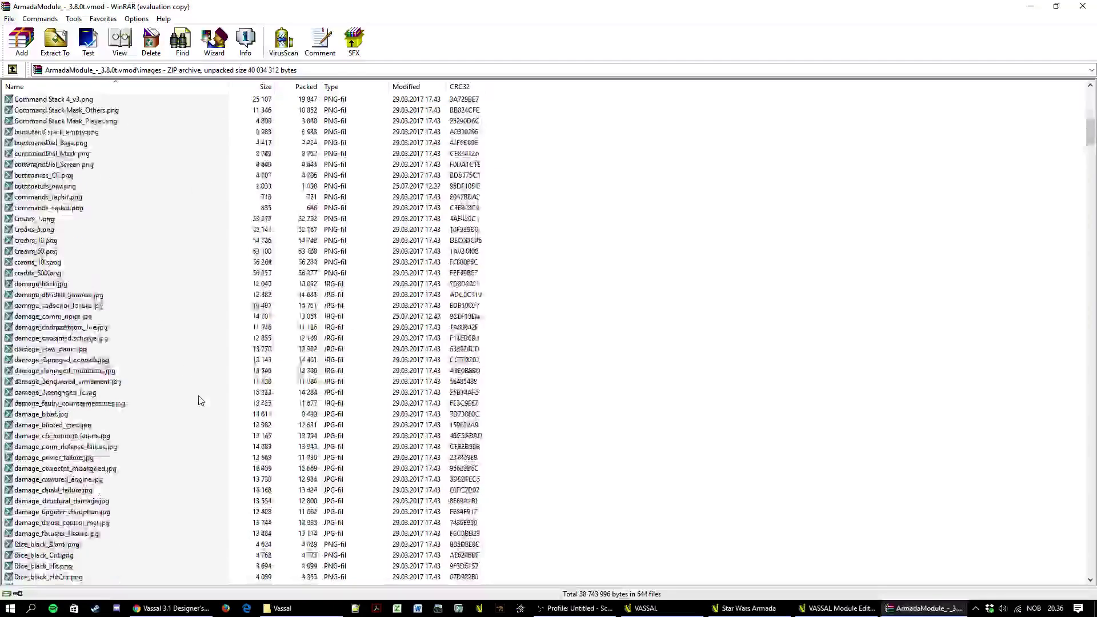
left_click_drag(1075, 155, 1074, 553)
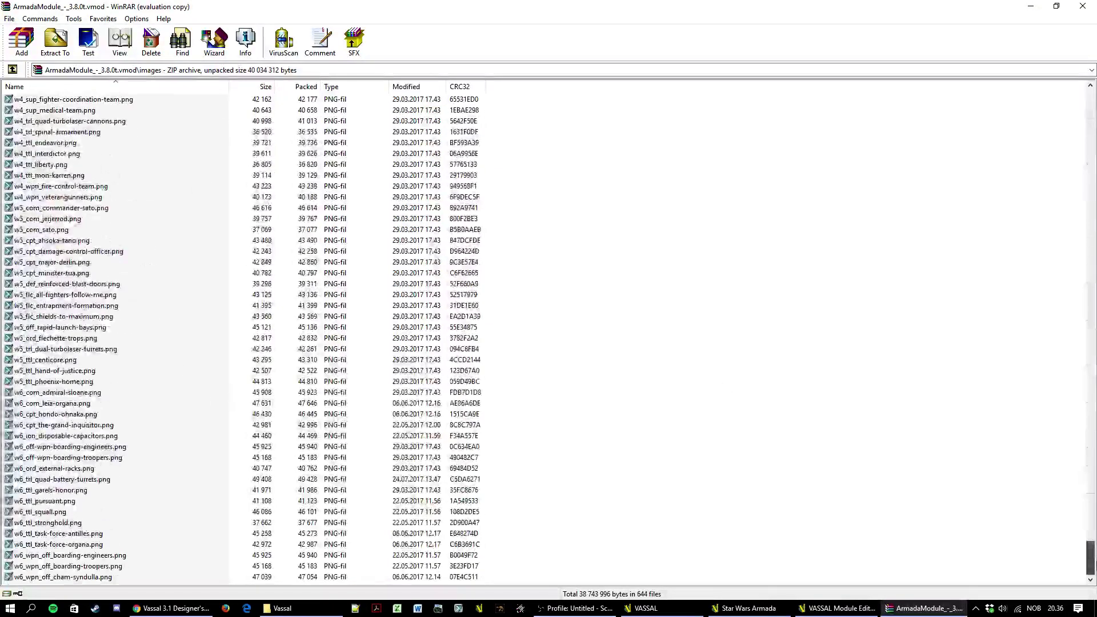
View w5_trl_dual-turbolaser-turrets.png in Snagit Editor, and close the editor, discarding unsaved files and changes, as well as the archive
left_click(44, 349)
double_click(45, 349)
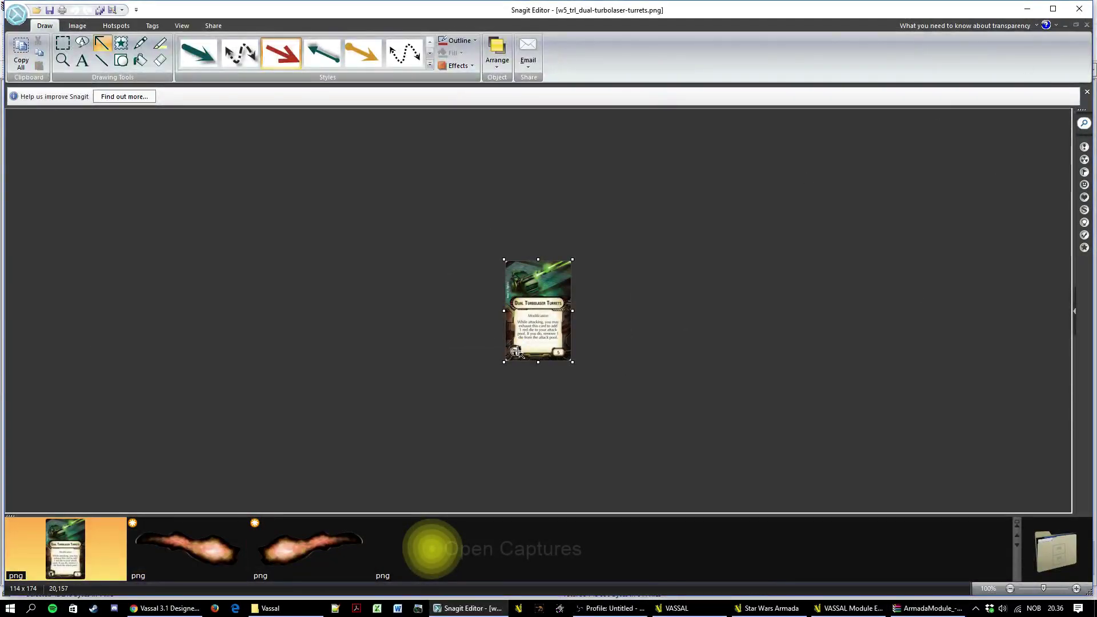
left_click(1079, 8)
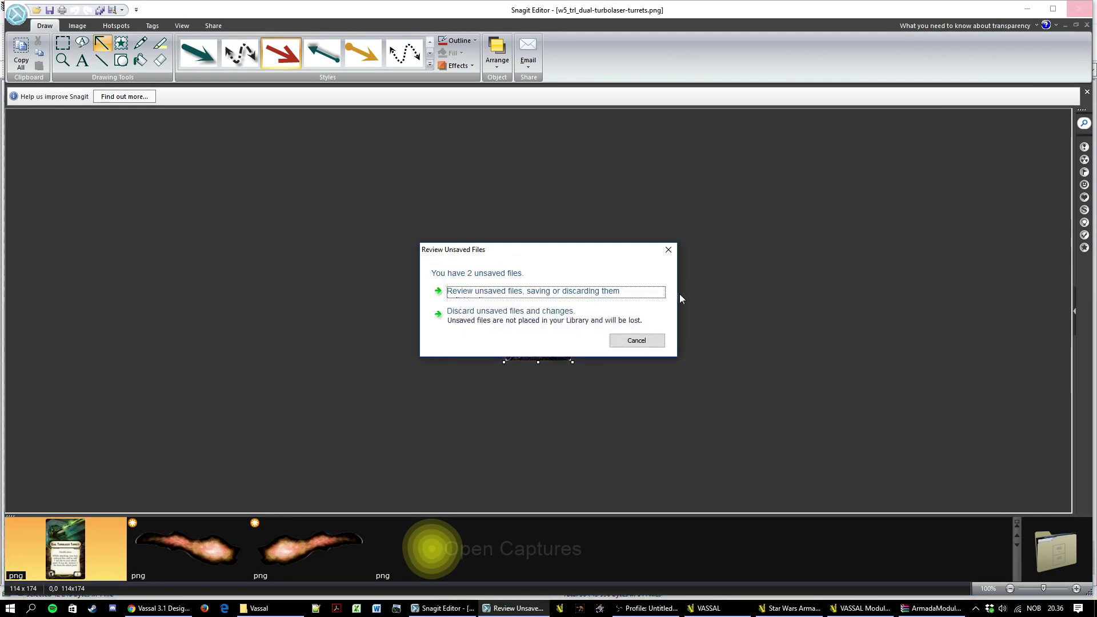
left_click(510, 311)
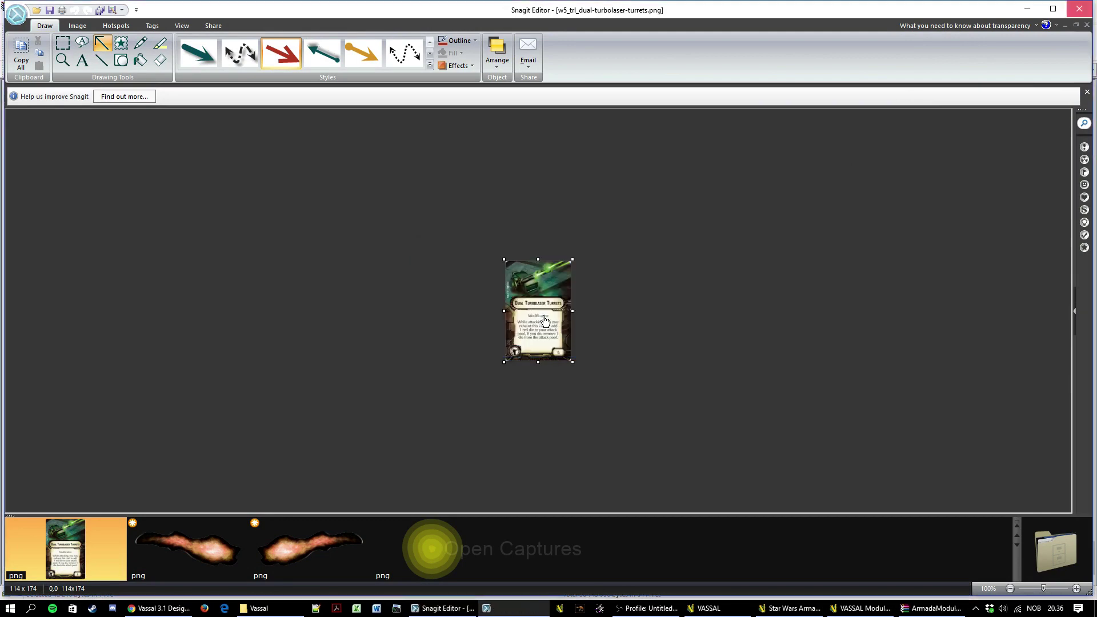
left_click(1083, 6)
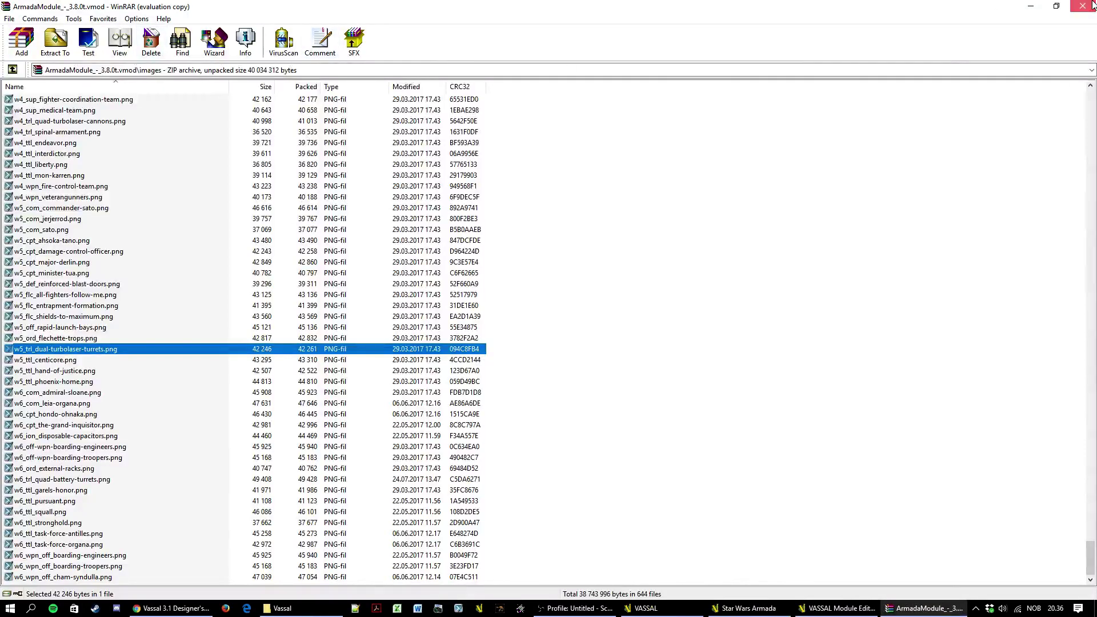
Return to the VASSAL Module Editor and collapse the Map Boards branch under the Table map window
left_click(150, 144)
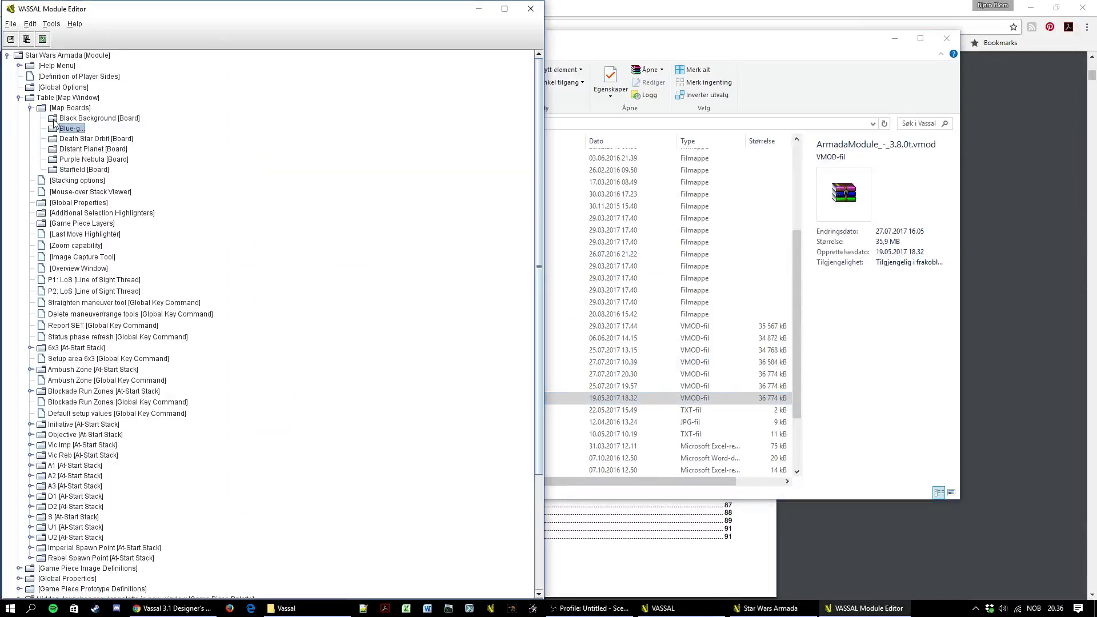
left_click(984, 232)
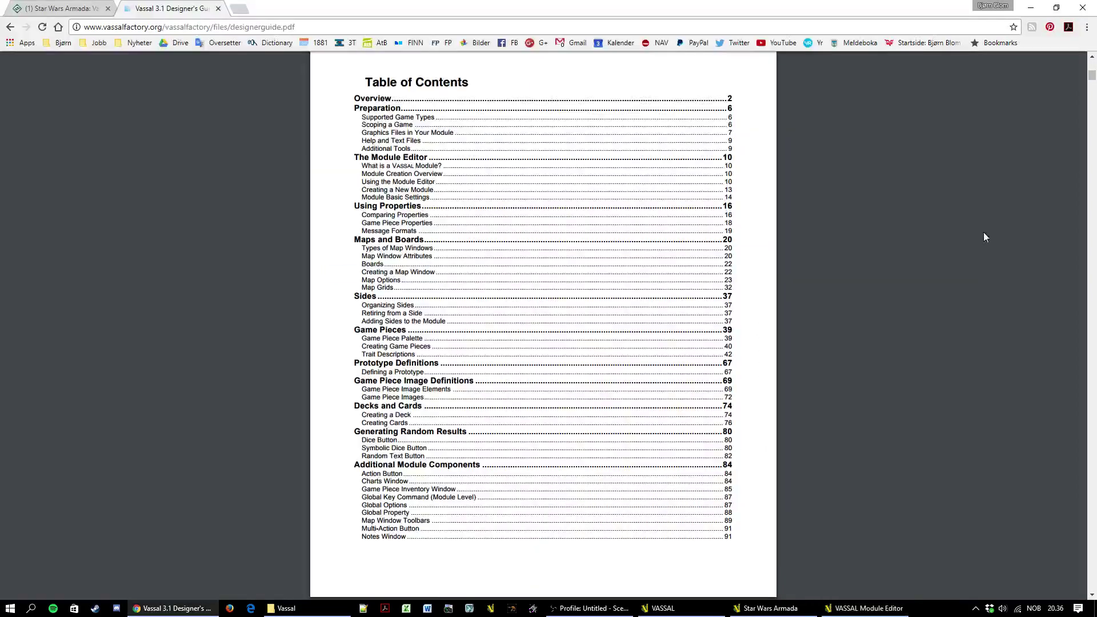
left_click(866, 608)
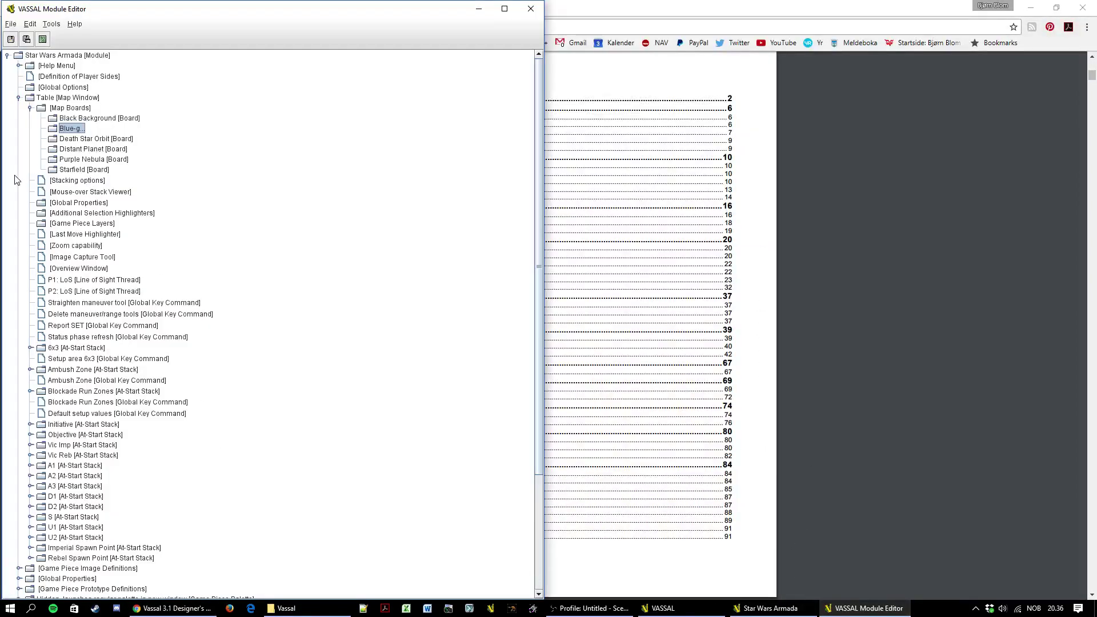
left_click(30, 107)
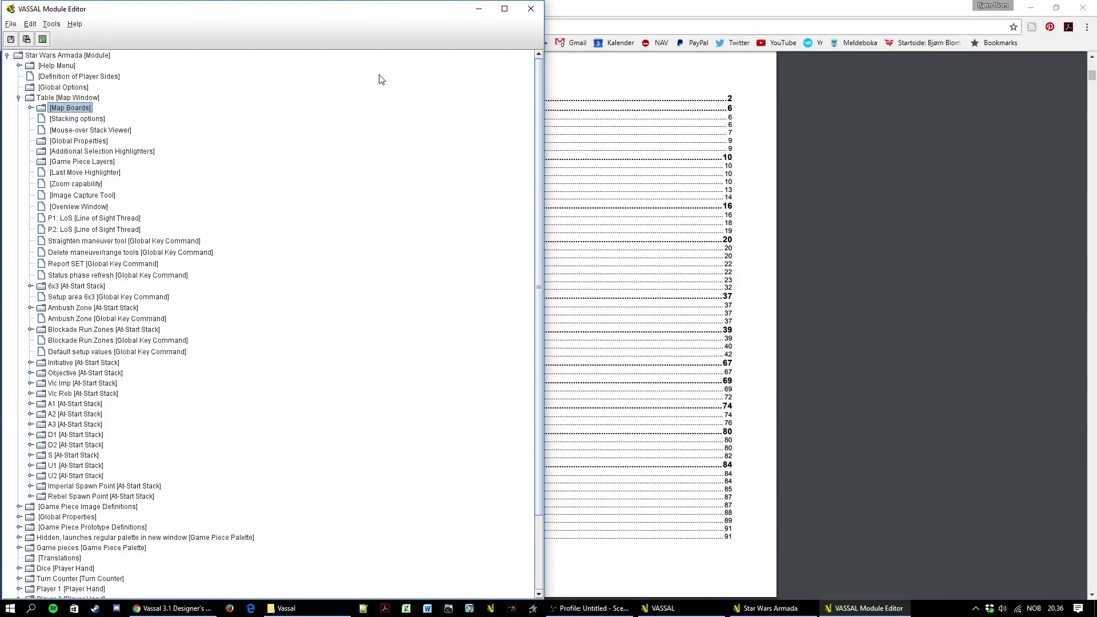
Check the P1: LoS thread's properties without changing them, and select the Straighten maneuver tool global key command
double_click(66, 222)
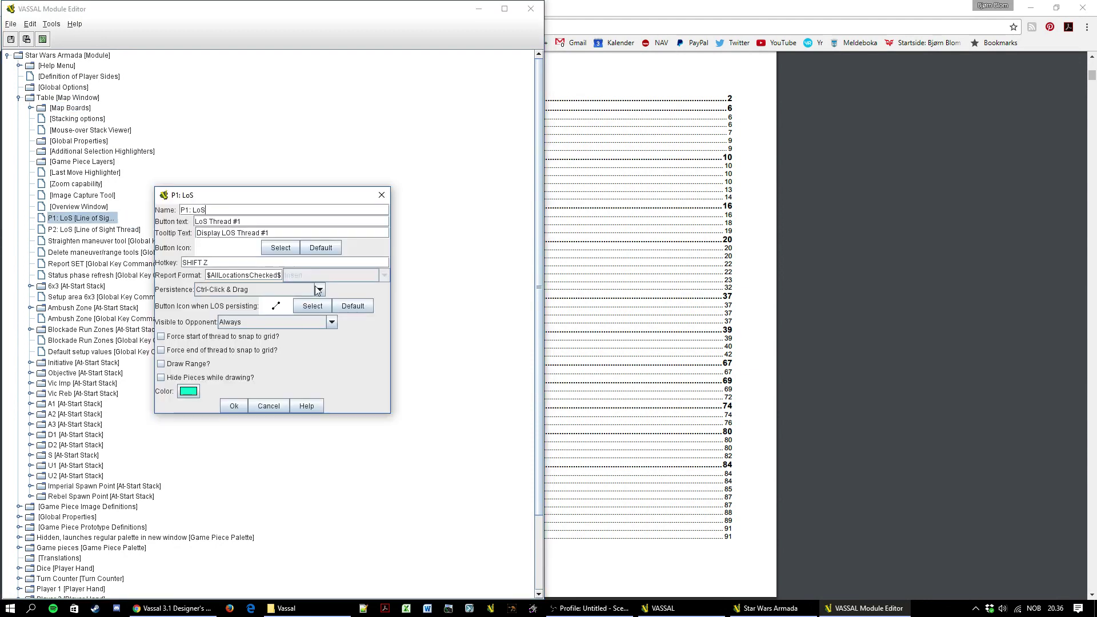
left_click(252, 401)
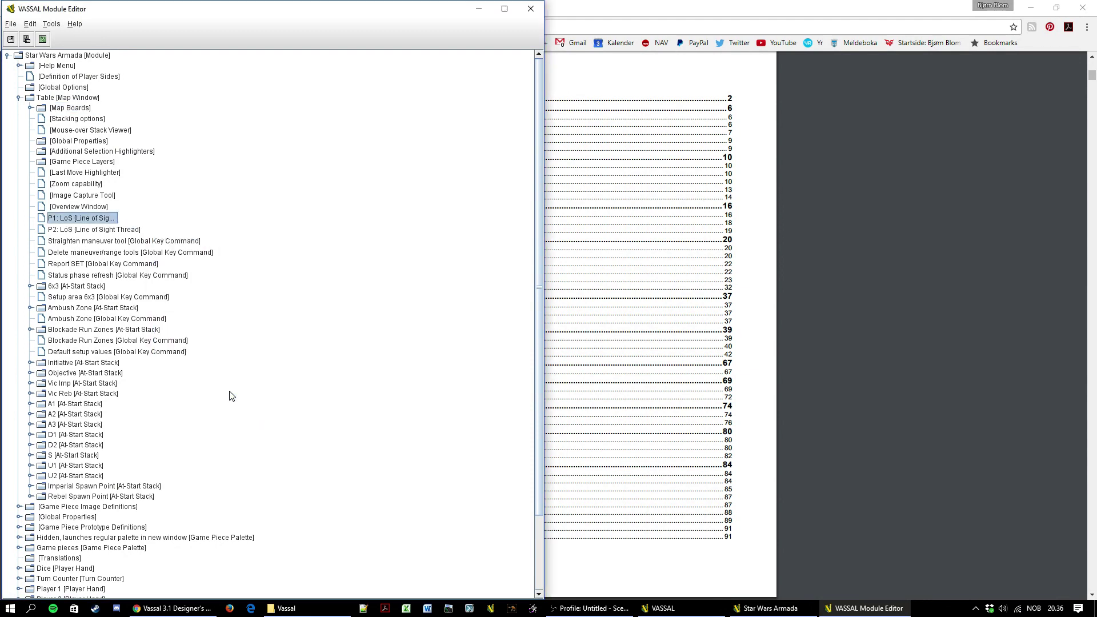
left_click(130, 242)
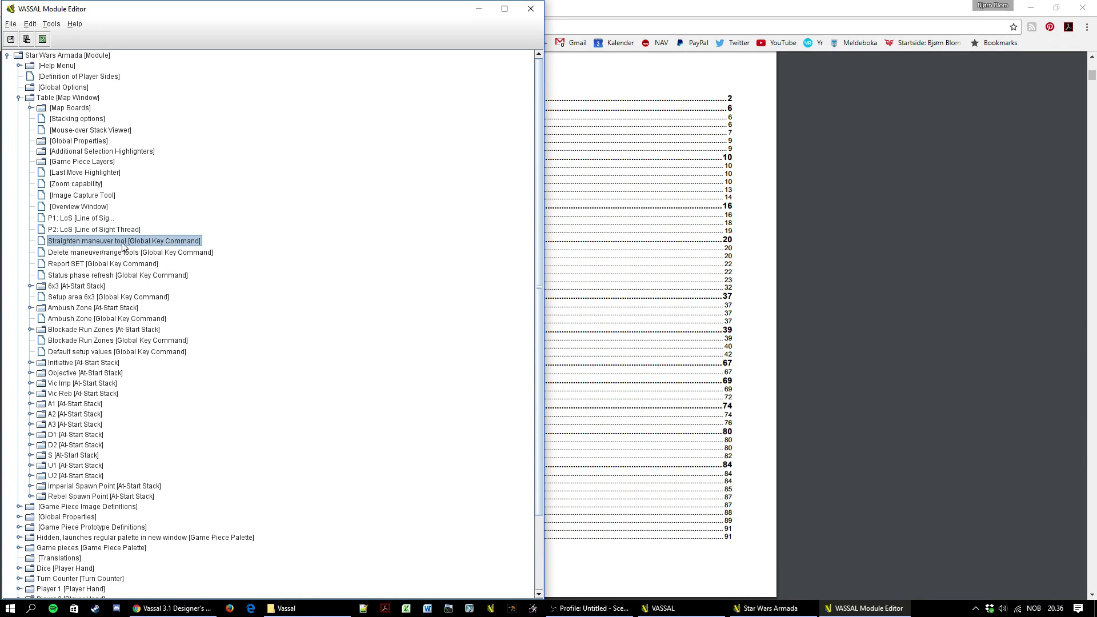
Switch to the Star Wars Armada controls window, start a new game and close it again
left_click(763, 608)
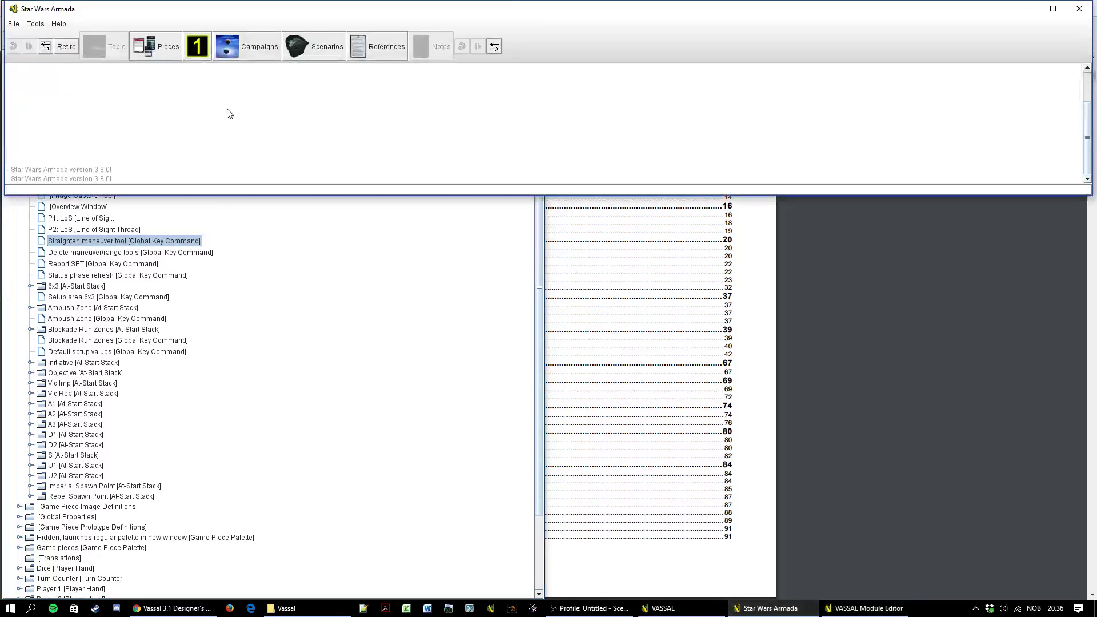
left_click(16, 24)
left_click(24, 37)
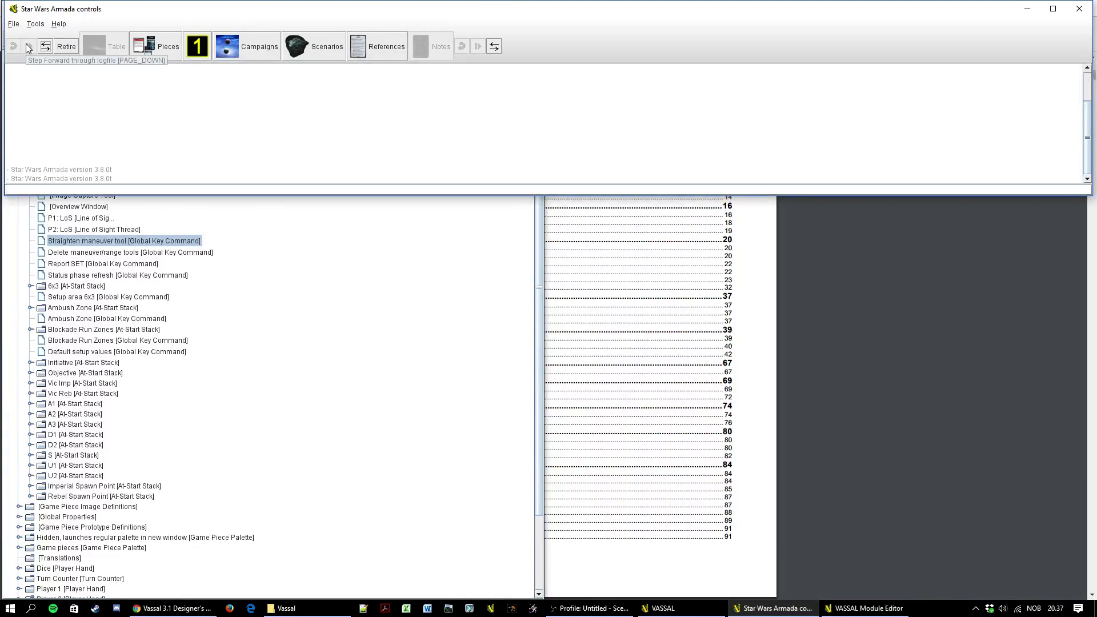
left_click(13, 24)
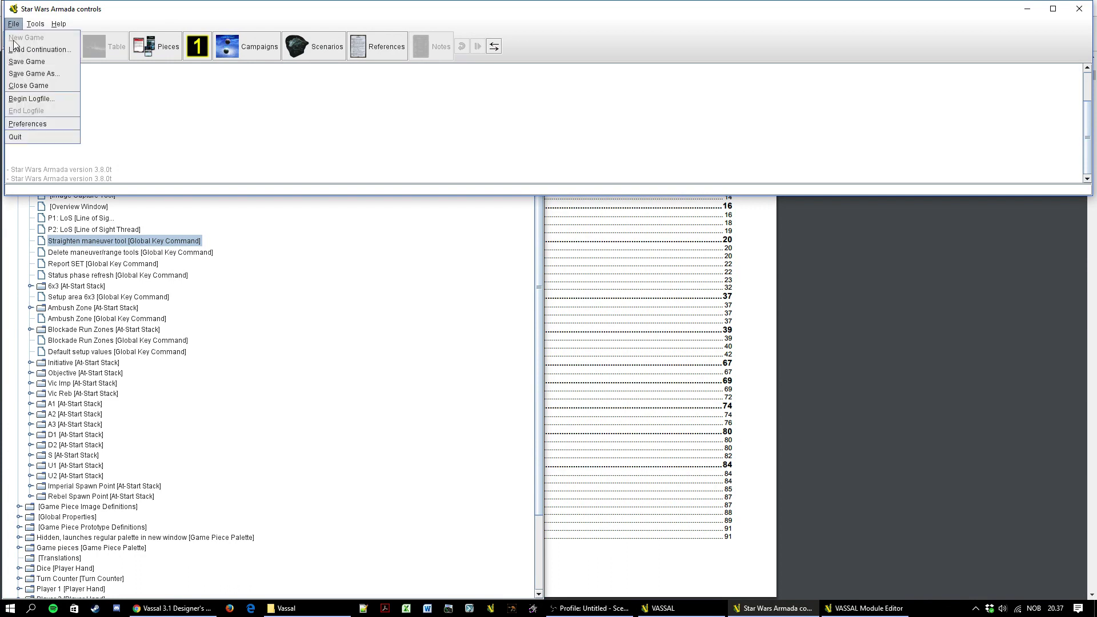
left_click(203, 106)
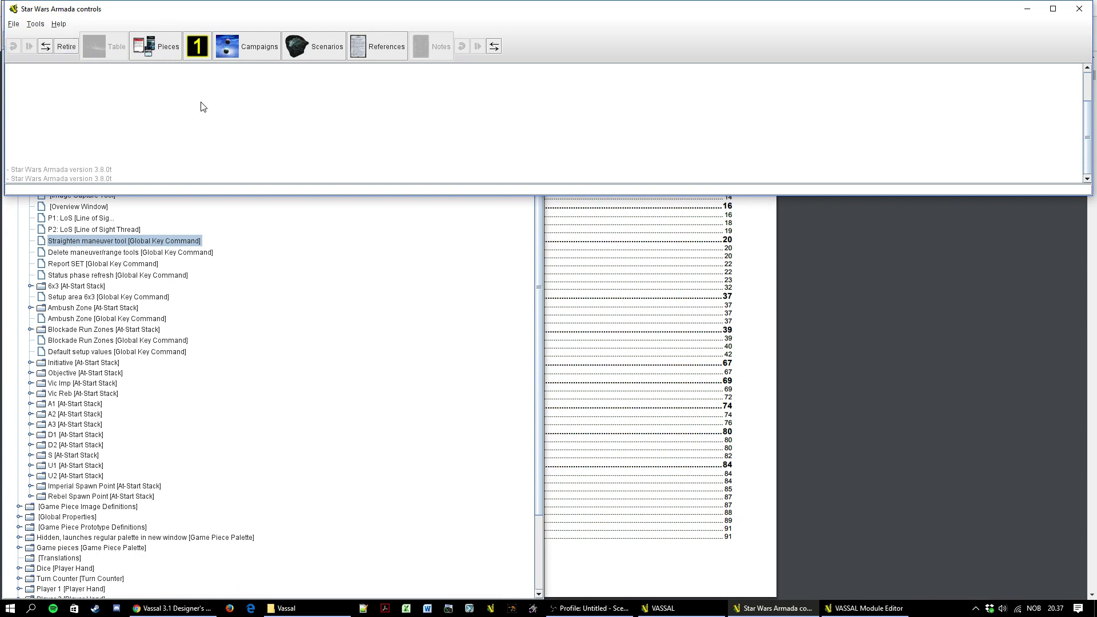
left_click(773, 606)
left_click(773, 607)
left_click(14, 24)
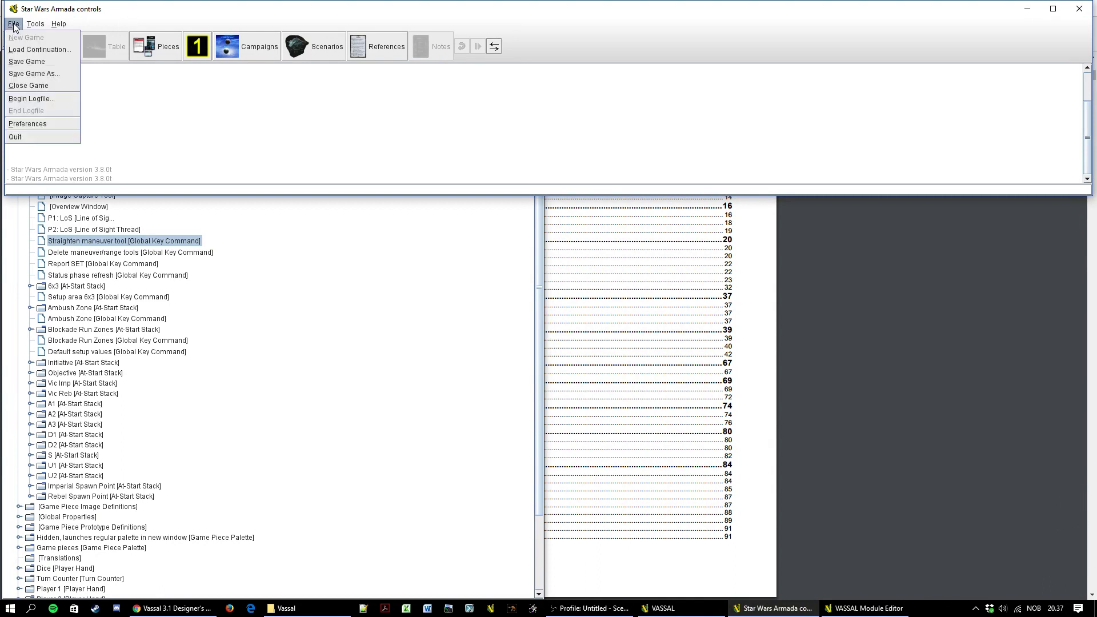
left_click(33, 89)
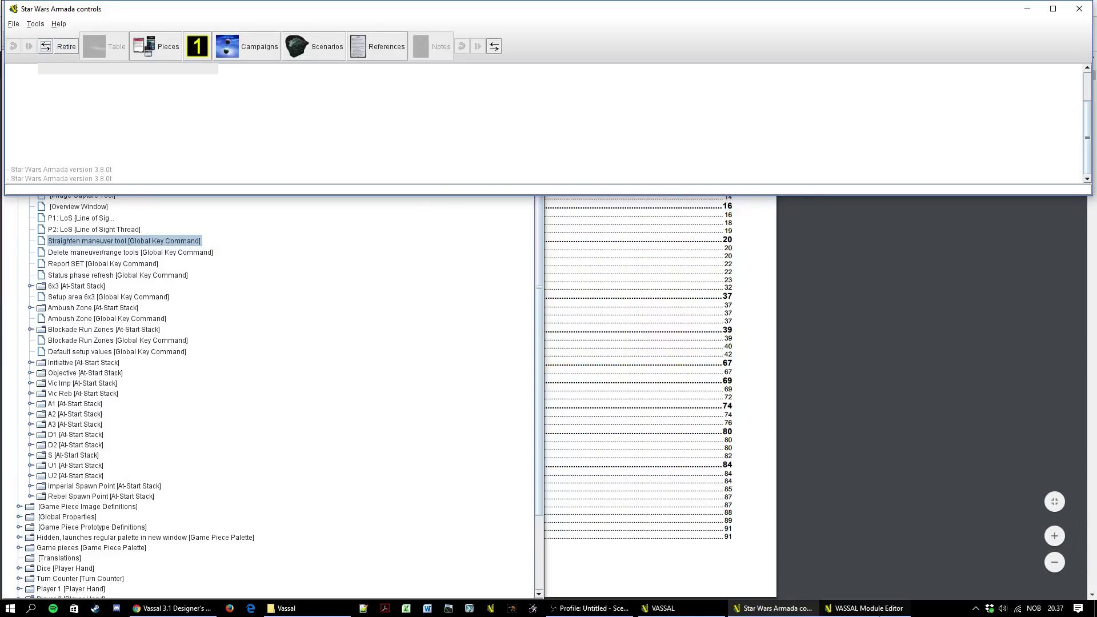
Try to start a new game in Star Wars Armada 3.8.0t, close its session, and bring up the VASSAL module library
left_click(875, 611)
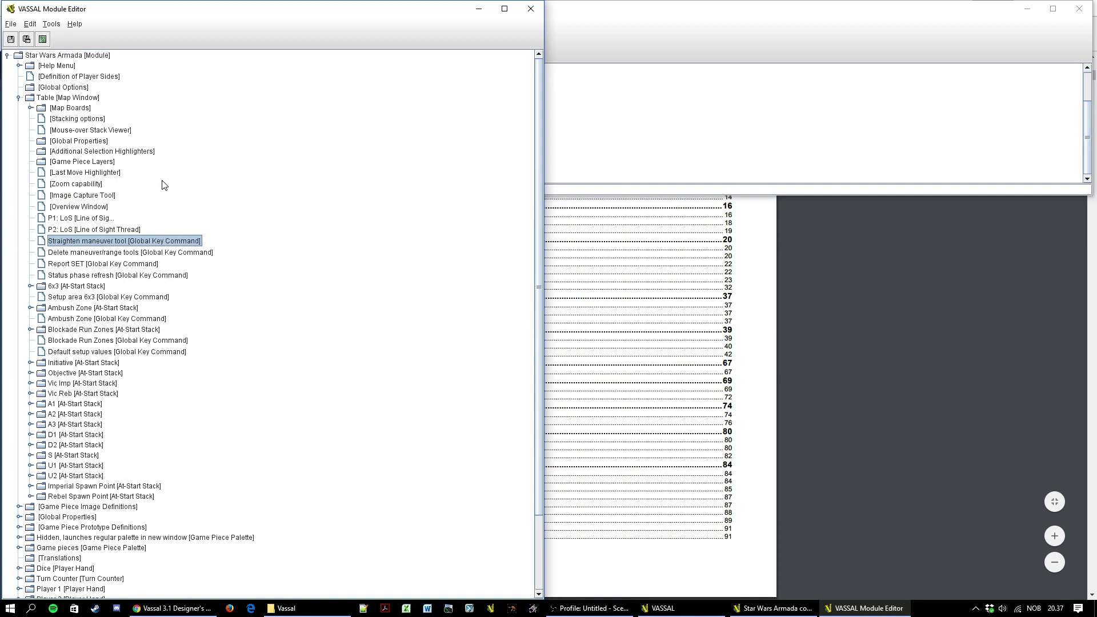
left_click(52, 57)
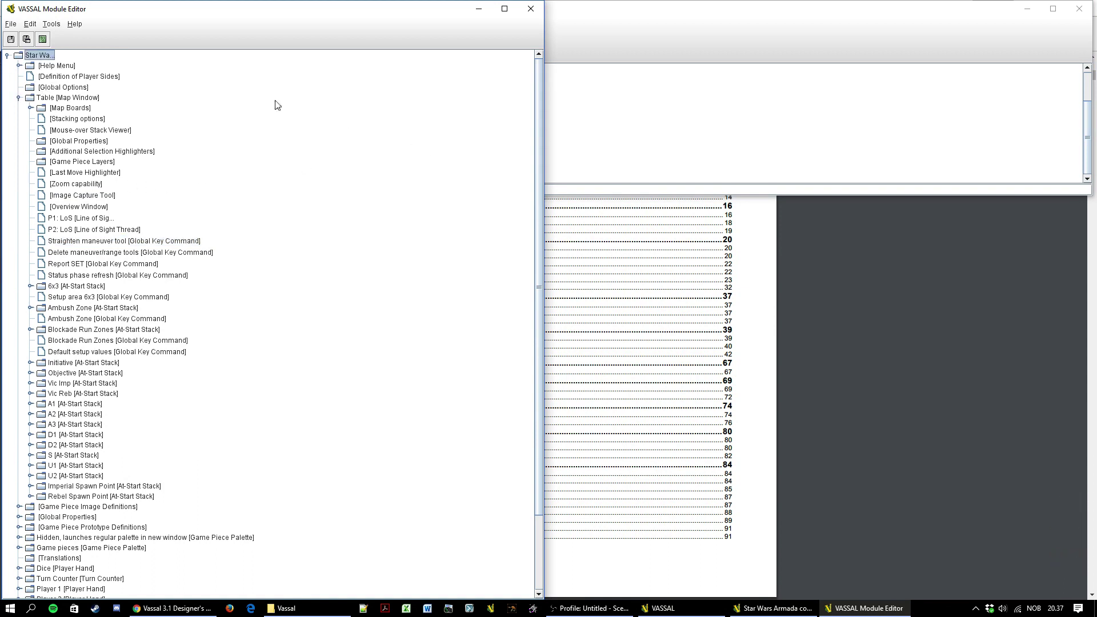
left_click(792, 144)
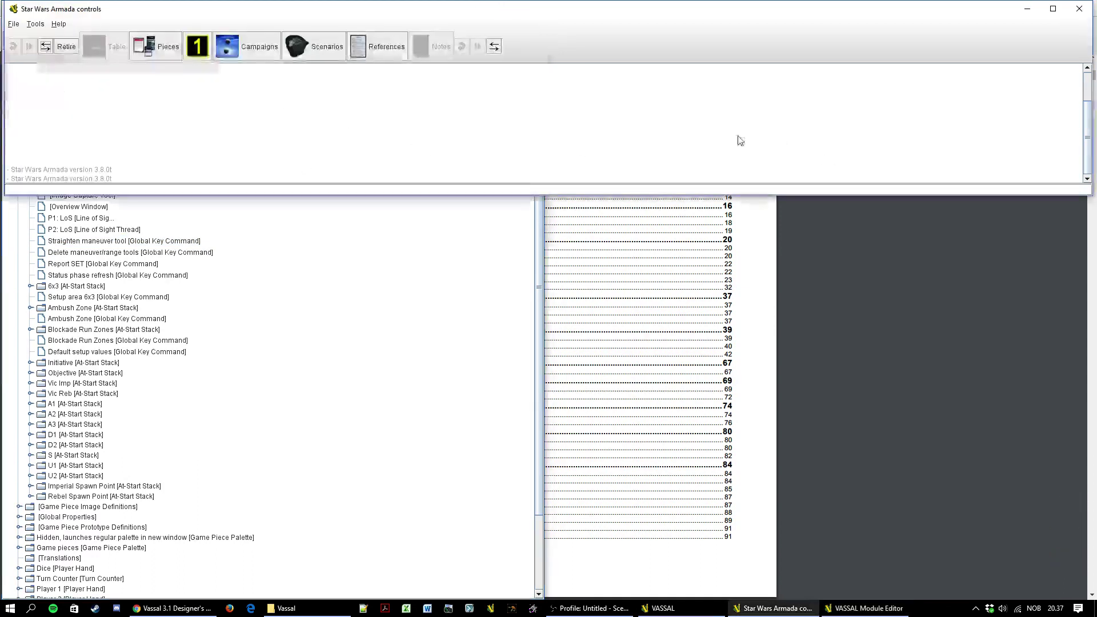
left_click(13, 24)
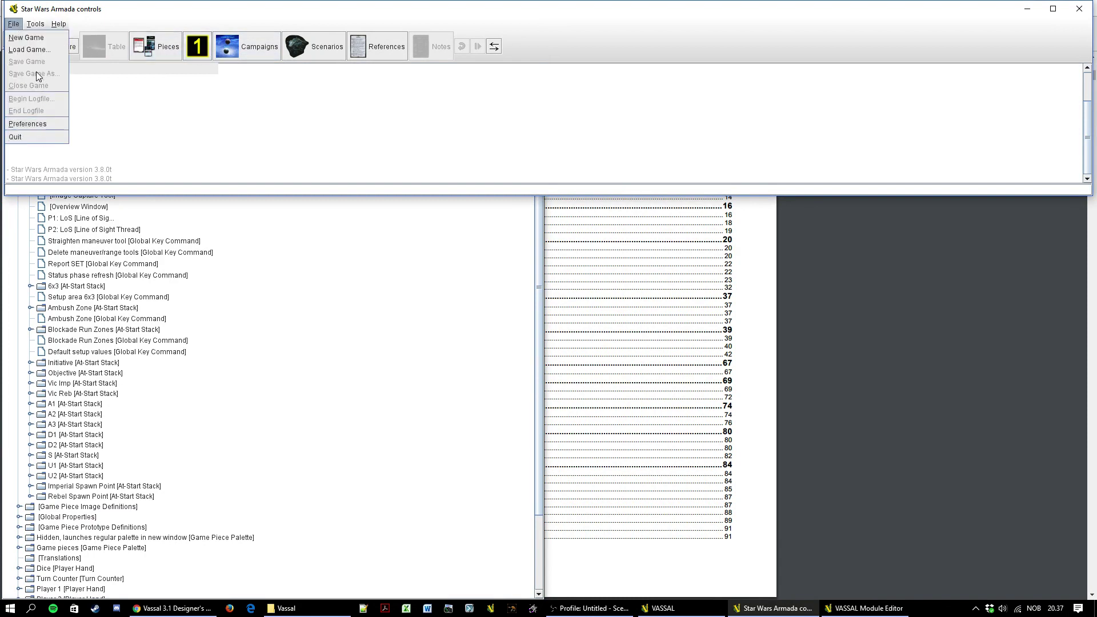
left_click(32, 37)
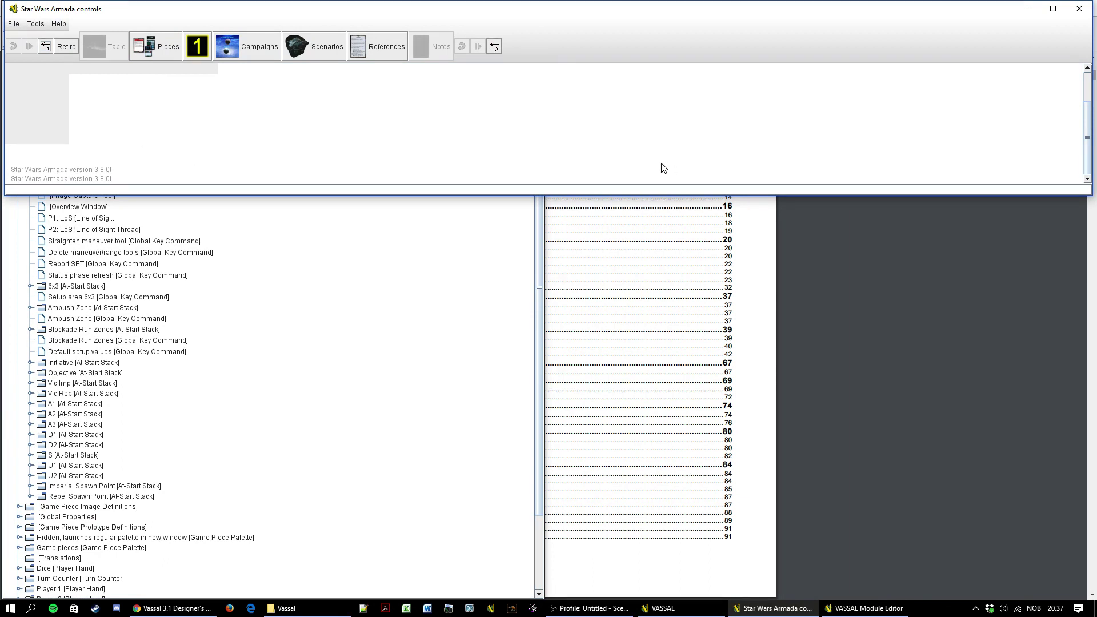
left_click(1079, 8)
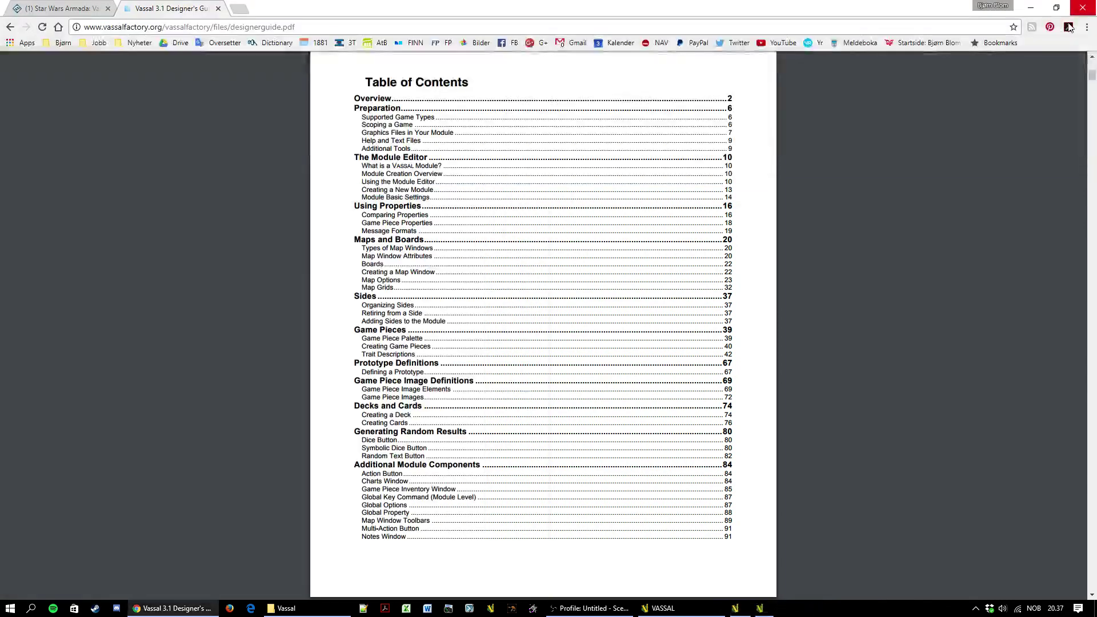
left_click(663, 608)
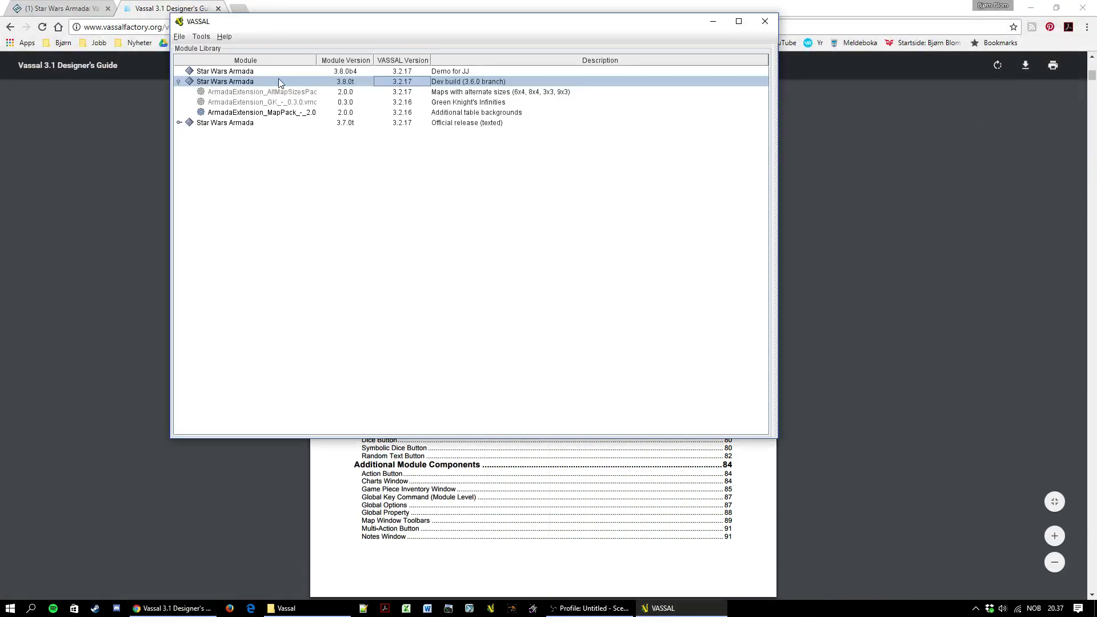
Launch the Star Wars Armada 3.8.0b4 demo module to look for a game online, and close it
left_click(252, 70)
double_click(252, 71)
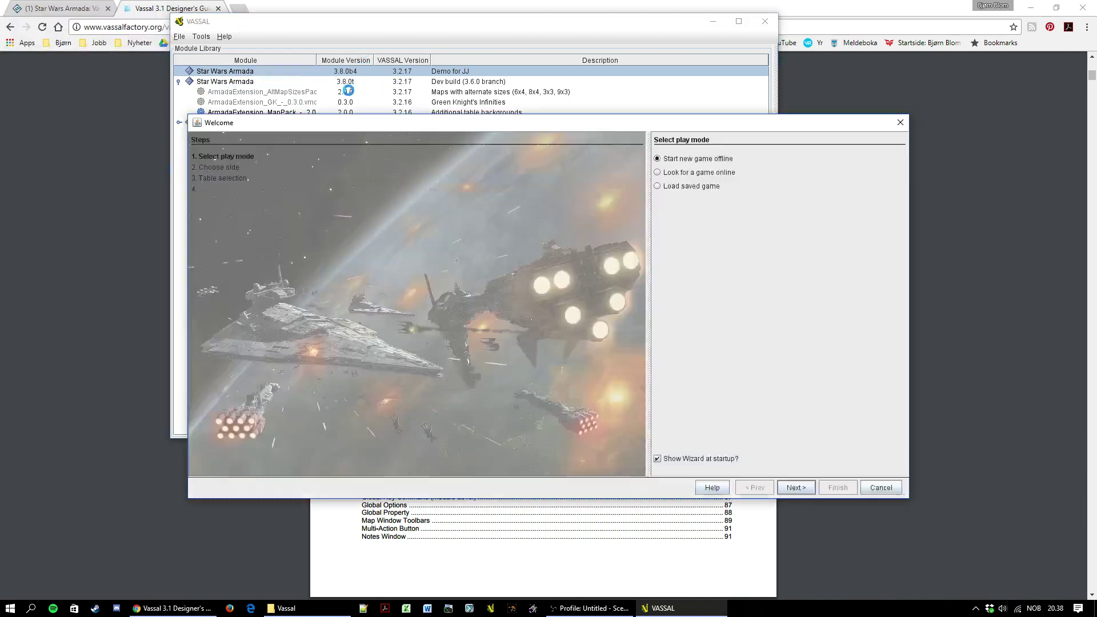
left_click(712, 173)
left_click(837, 488)
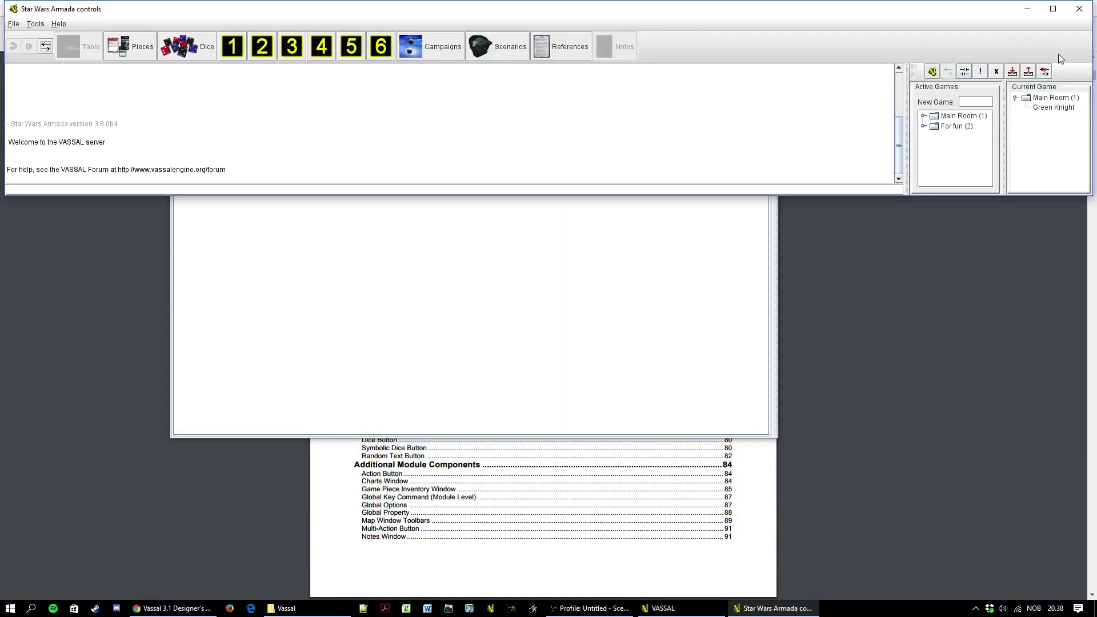
left_click(1079, 8)
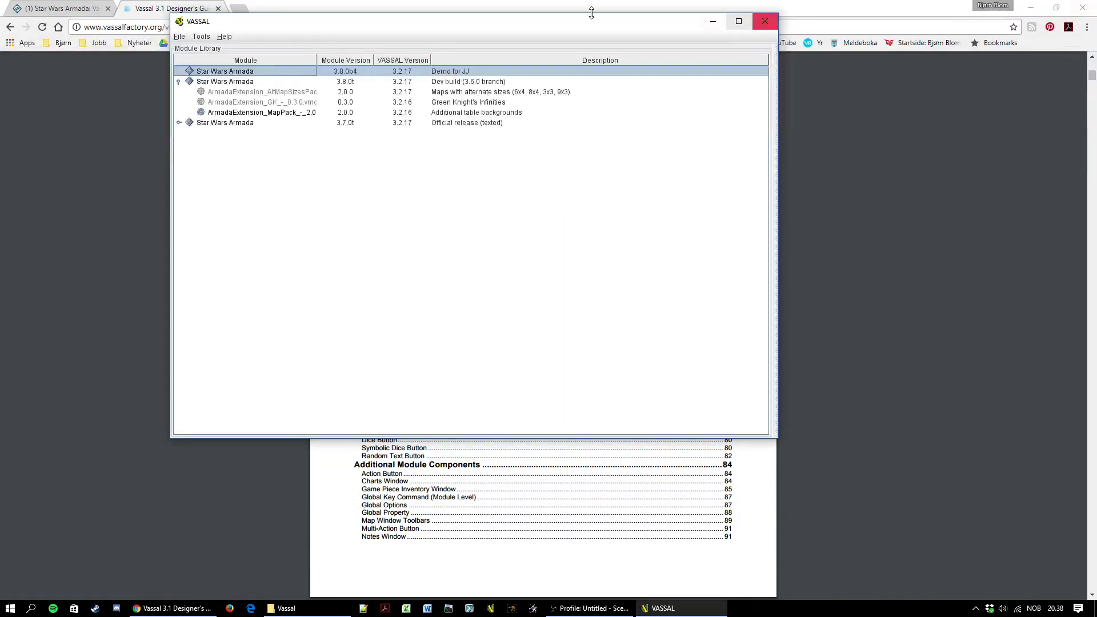
Open Star Wars Armada 3.8.0b4 for editing and start a new game, completing the side and table selection
right_click(207, 71)
left_click(216, 86)
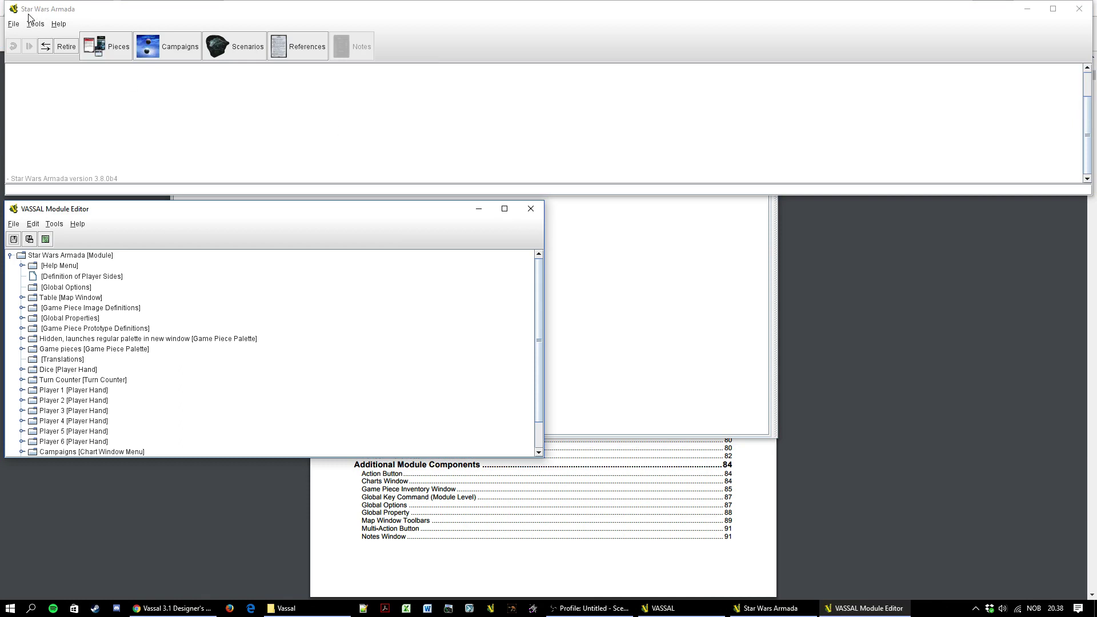
left_click(13, 23)
left_click(19, 38)
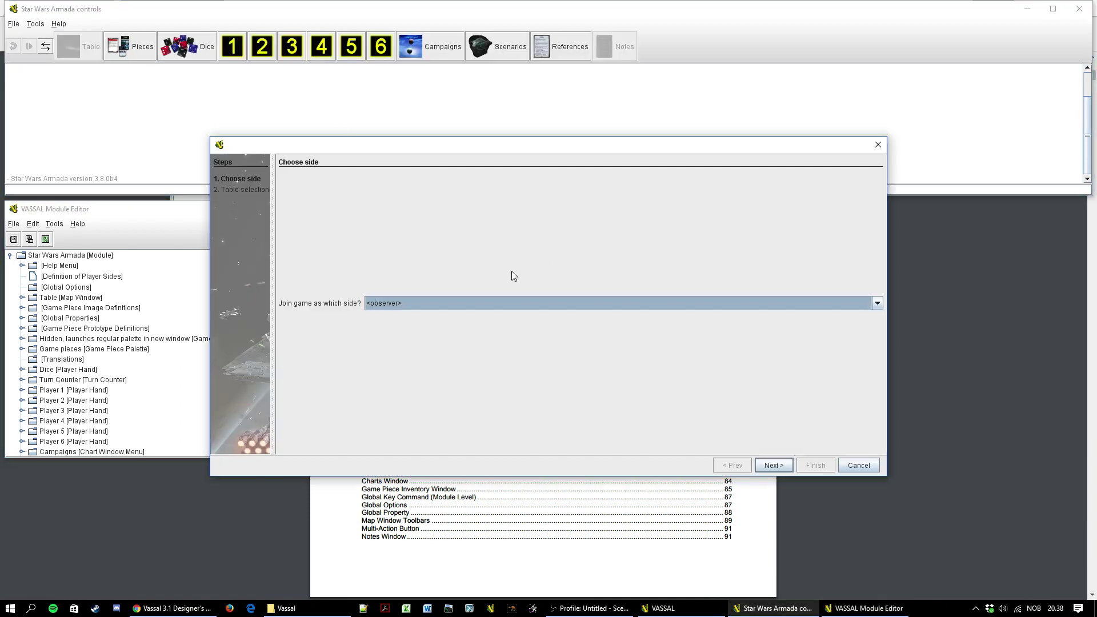
key("Return")
key("Return")
key("alt+Down")
key("Down")
key("Down")
key("Return")
key("Return")
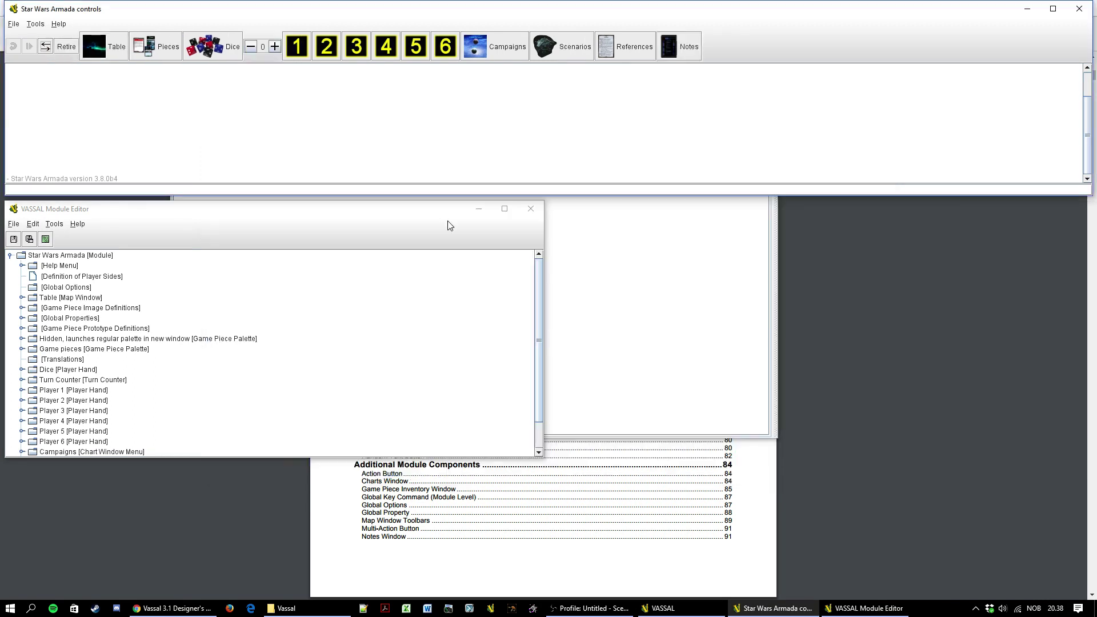
Expand the Table map window, select the Straighten maneuver tool command, and show the game table alongside the module editor
left_click(21, 298)
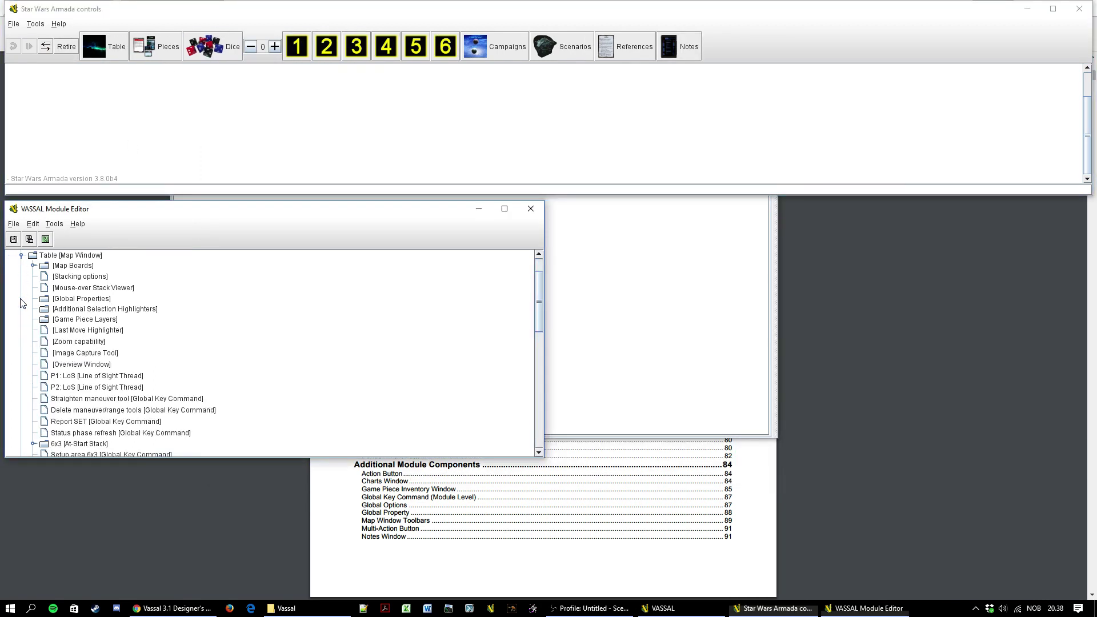
left_click(85, 400)
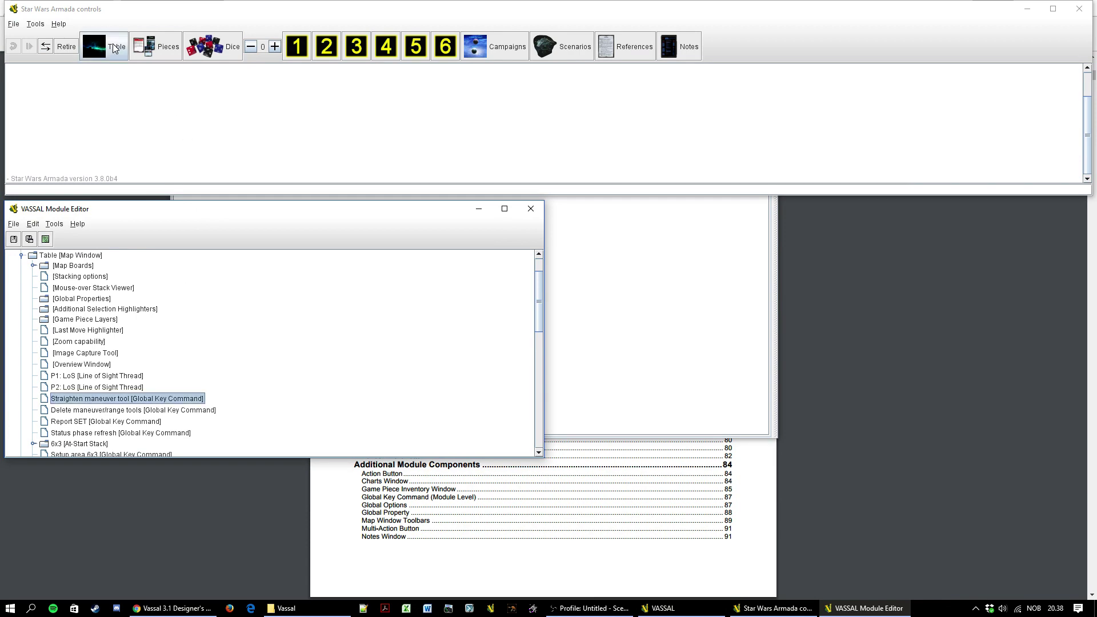
left_click(115, 48)
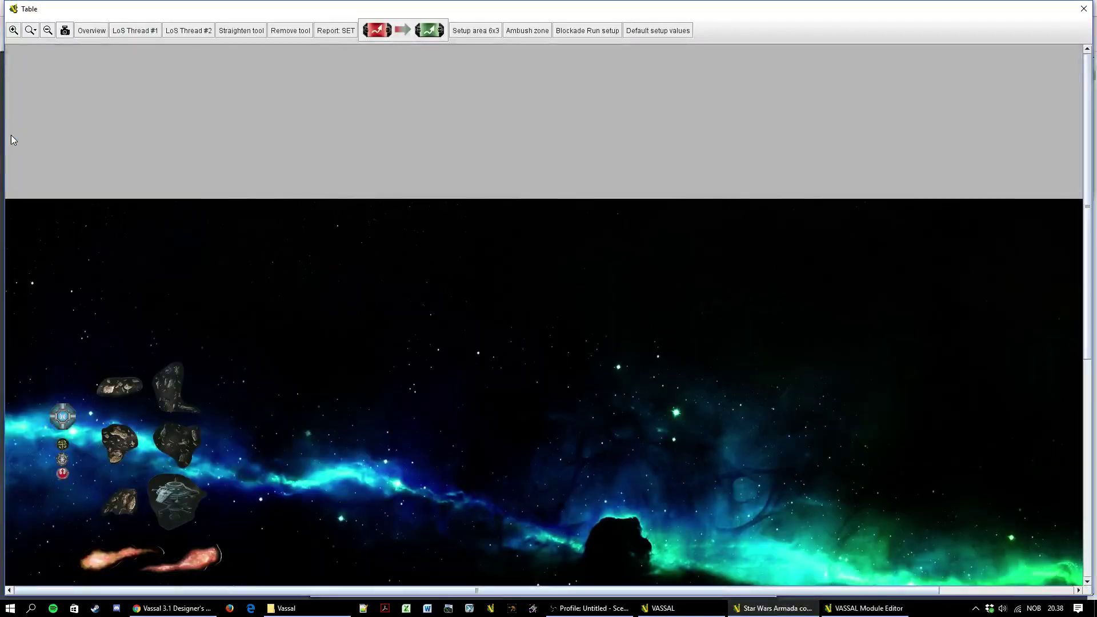
left_click_drag(6, 140, 400, 146)
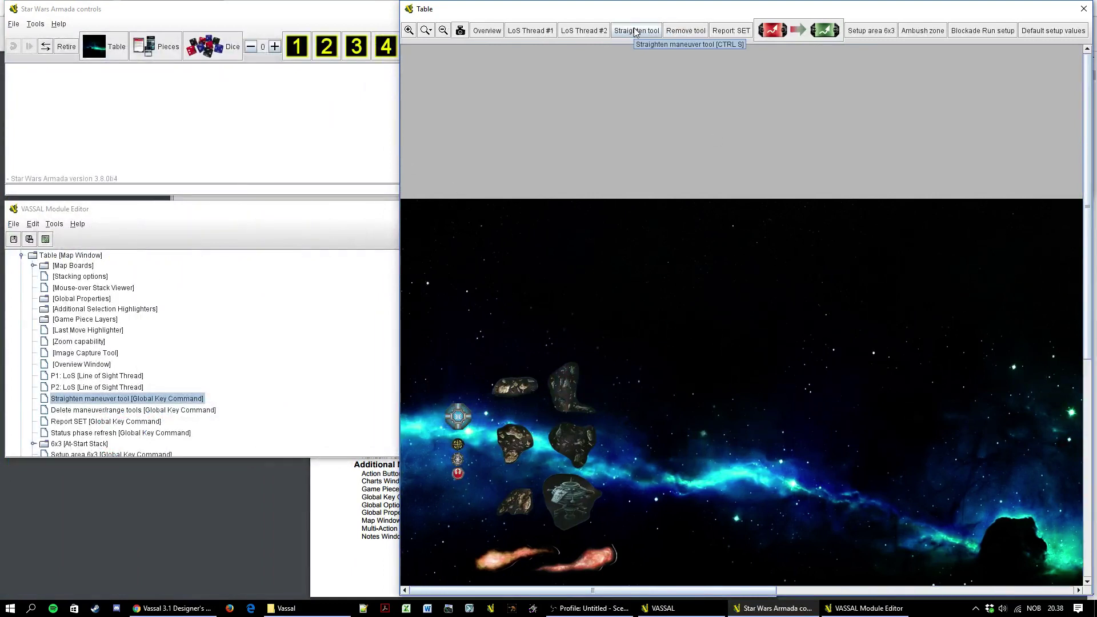
Examine the Straighten maneuver tool command's properties, trying F12 as its hotkey, and close them without saving
double_click(115, 400)
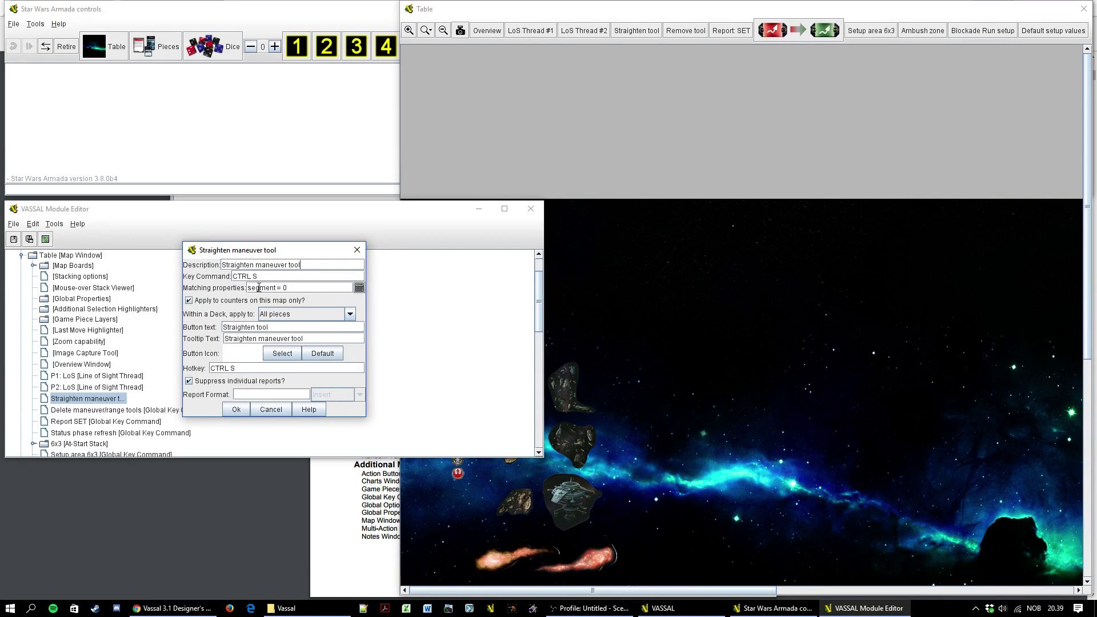
left_click(238, 367)
key("F12")
left_click(264, 409)
scroll(400, 356, "down", 1)
scroll(506, 338, "up", 2)
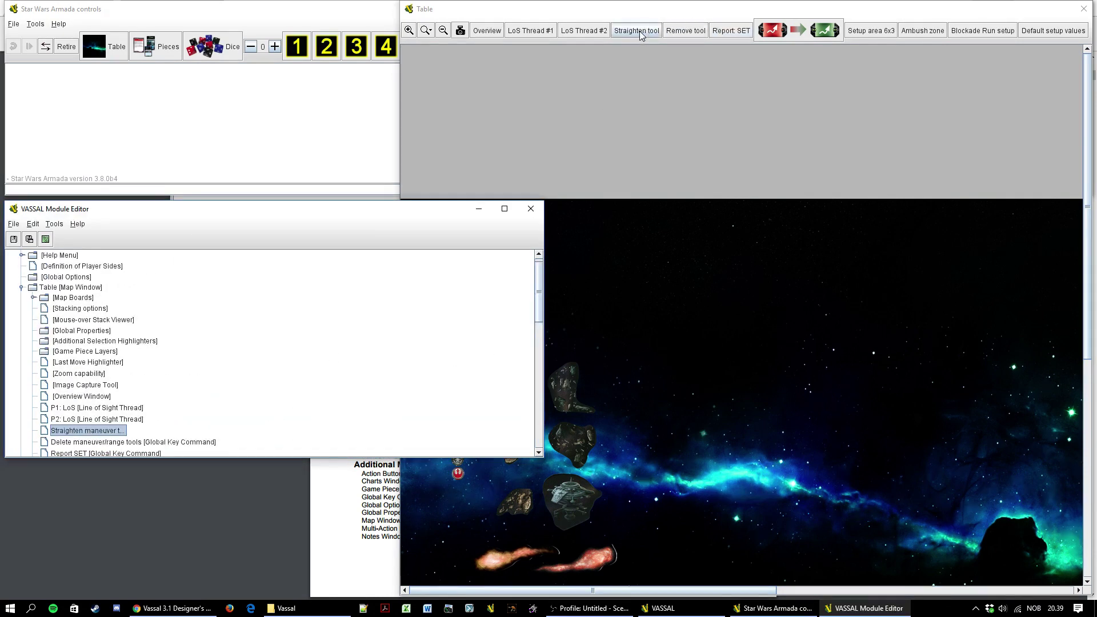
scroll(542, 318, "down", 4)
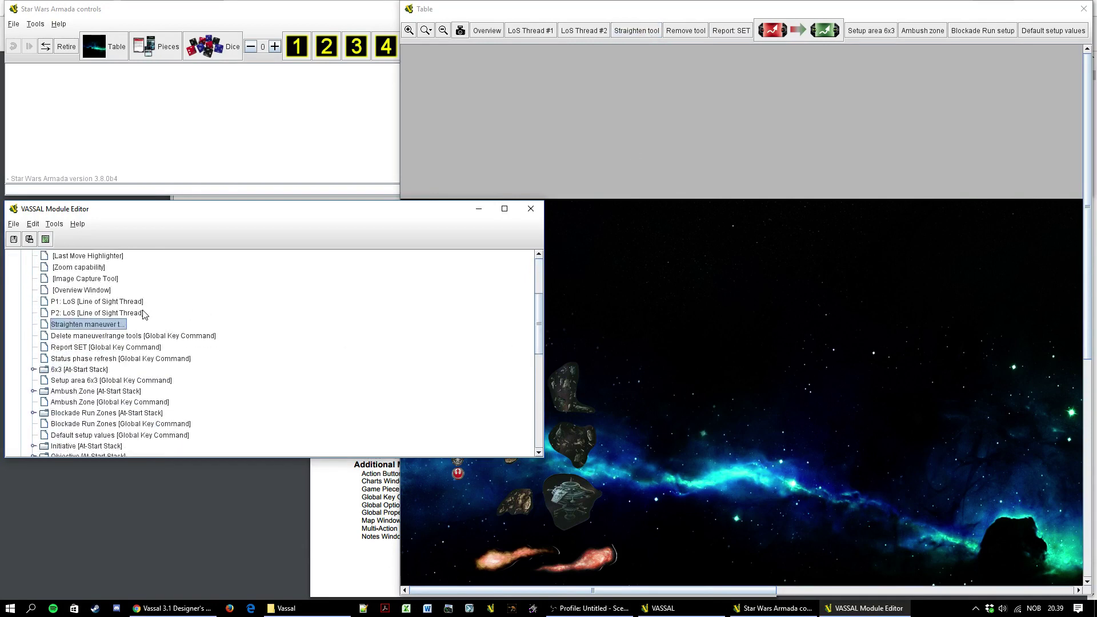
double_click(98, 324)
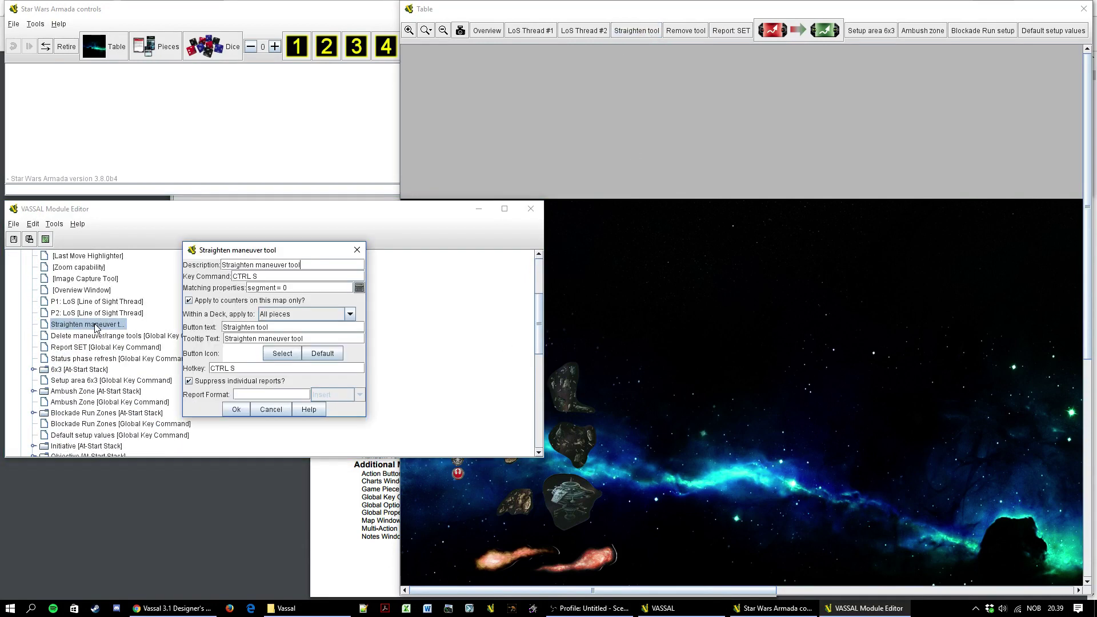
left_click(278, 414)
View the maneuver tool segment pieces in the hidden Game Piece Palette and collapse the palette again
scroll(153, 404, "down", 10)
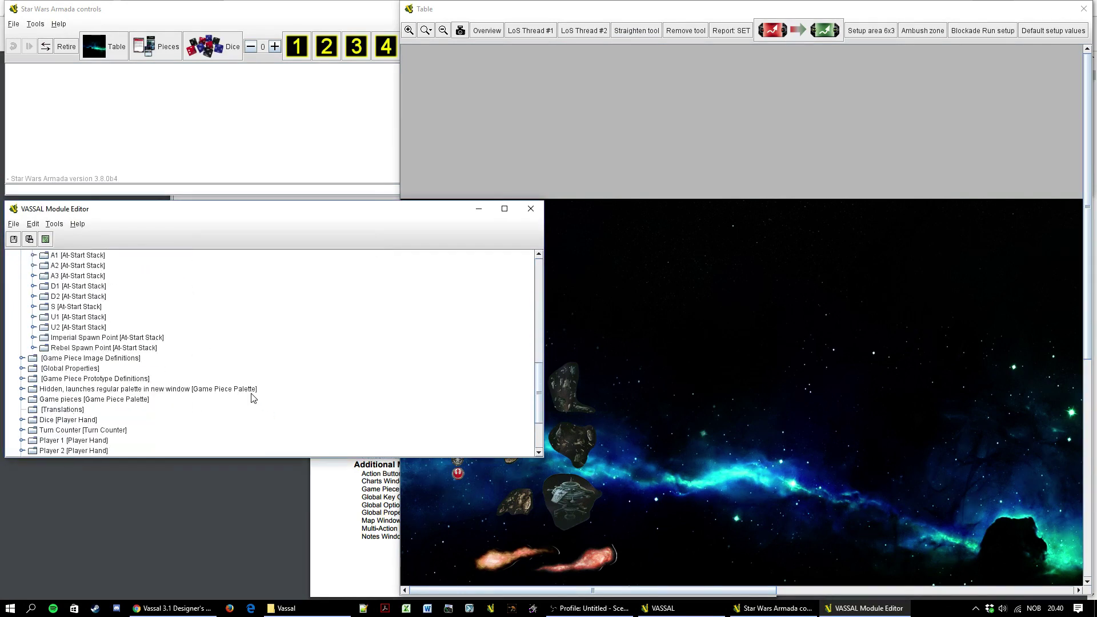
left_click(22, 389)
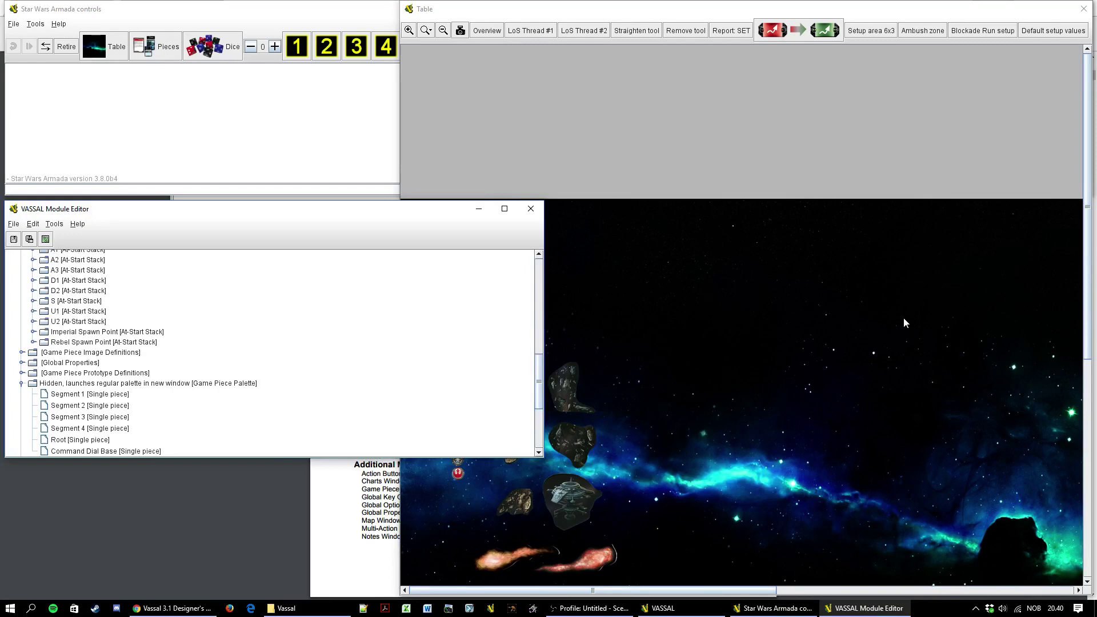
left_click(22, 383)
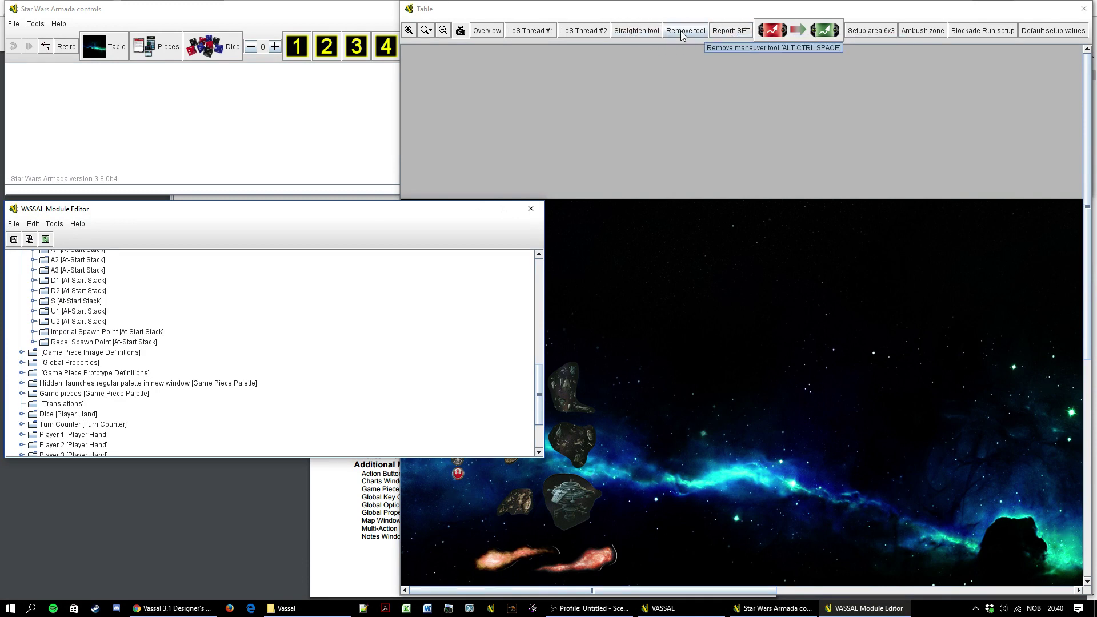
Read the full matching properties expression of the Delete maneuver/range tools command in an enlarged dialog and close it unchanged
scroll(154, 308, "up", 5)
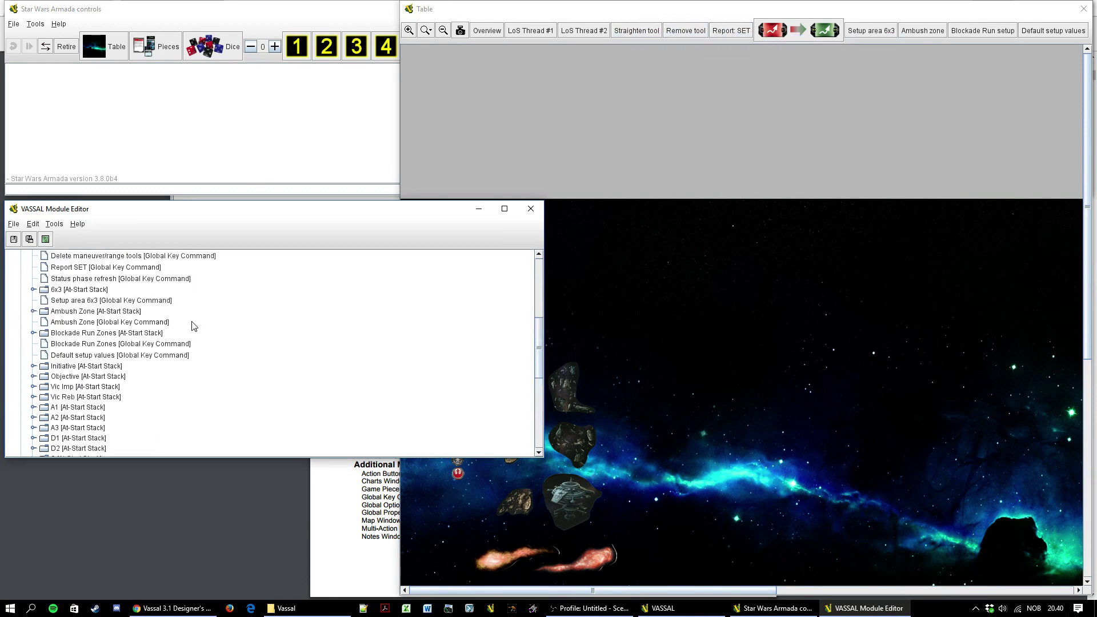
scroll(125, 336, "up", 1)
double_click(87, 290)
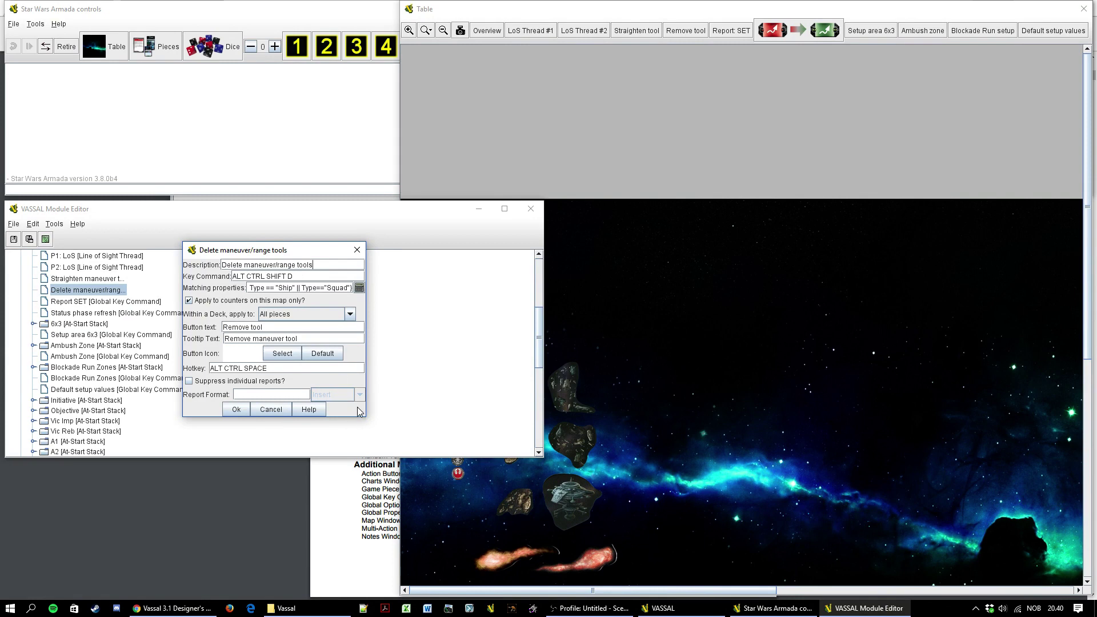
left_click_drag(365, 417, 473, 453)
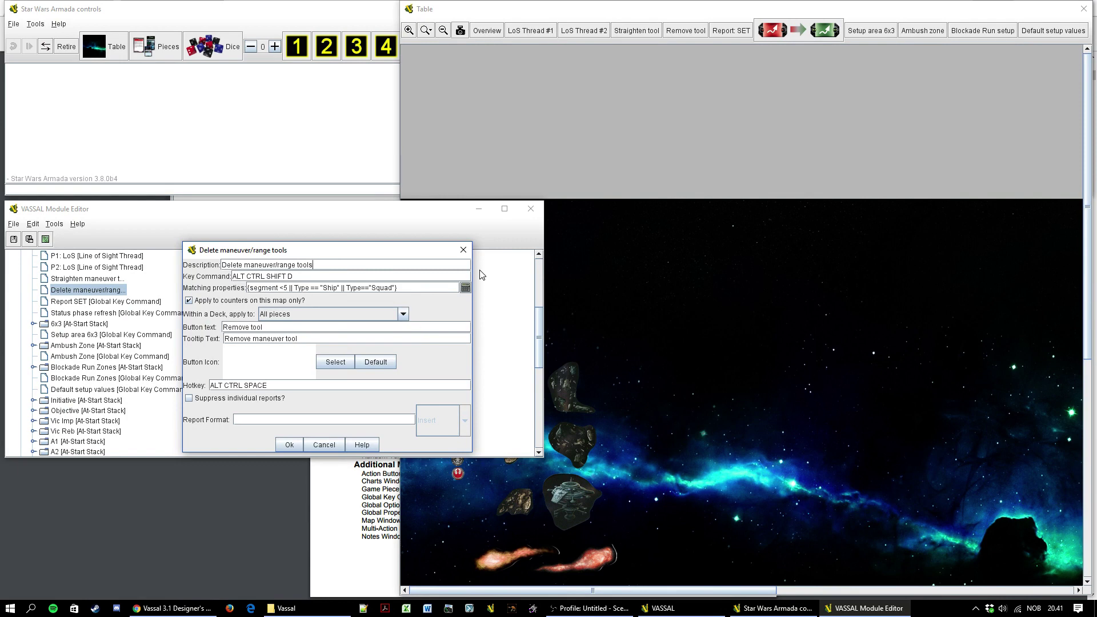
left_click(463, 249)
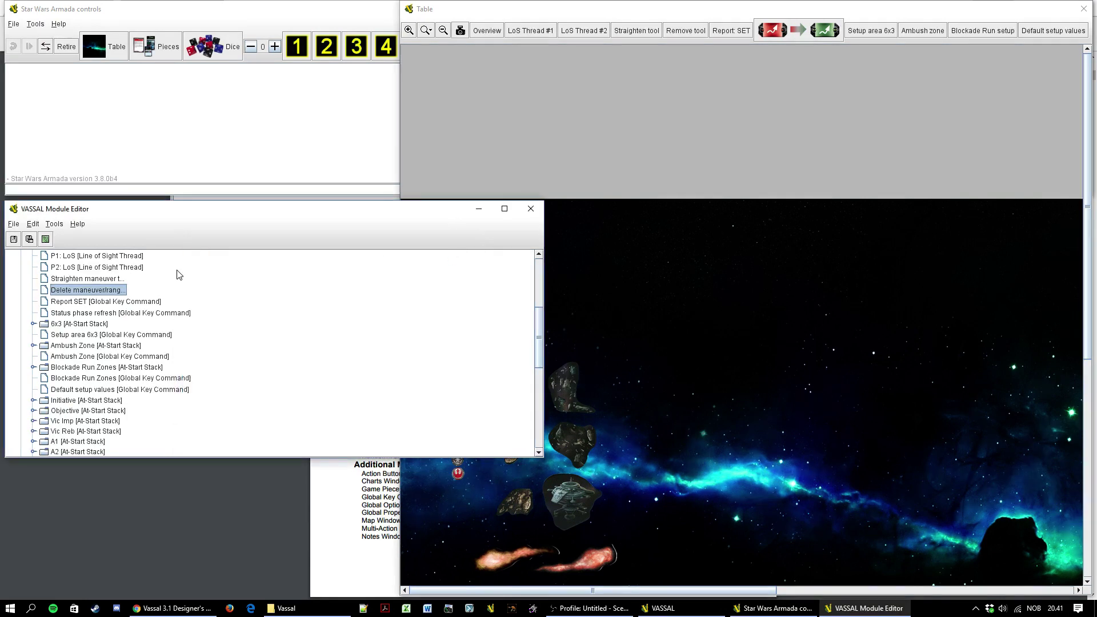
Compare the properties of the Straighten maneuver tool and Report SET commands, leaving both unchanged
double_click(83, 280)
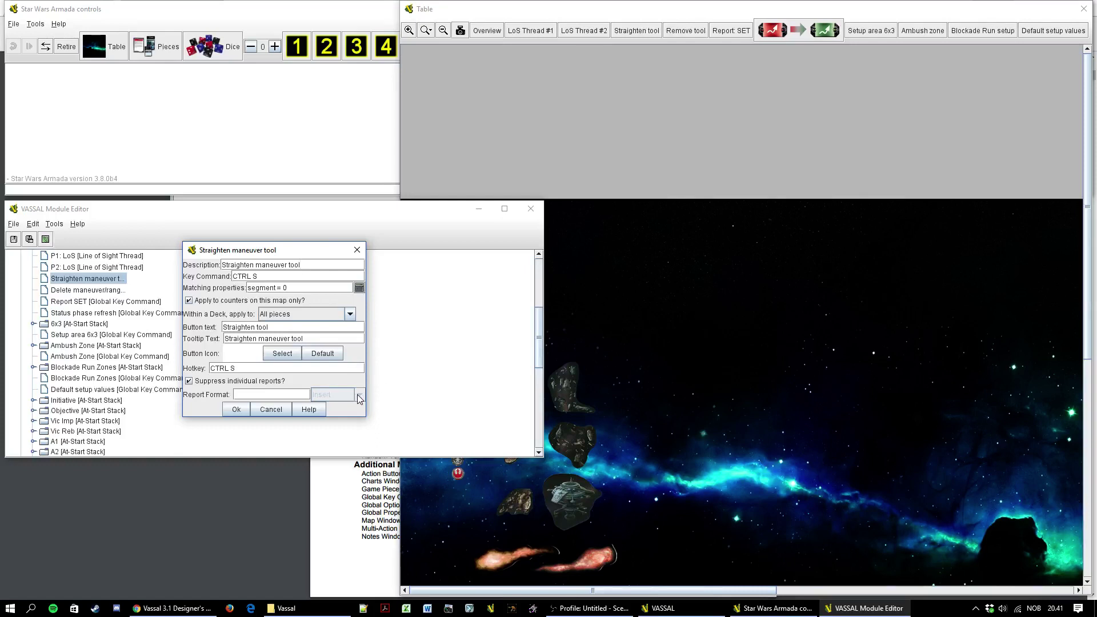
left_click(273, 411)
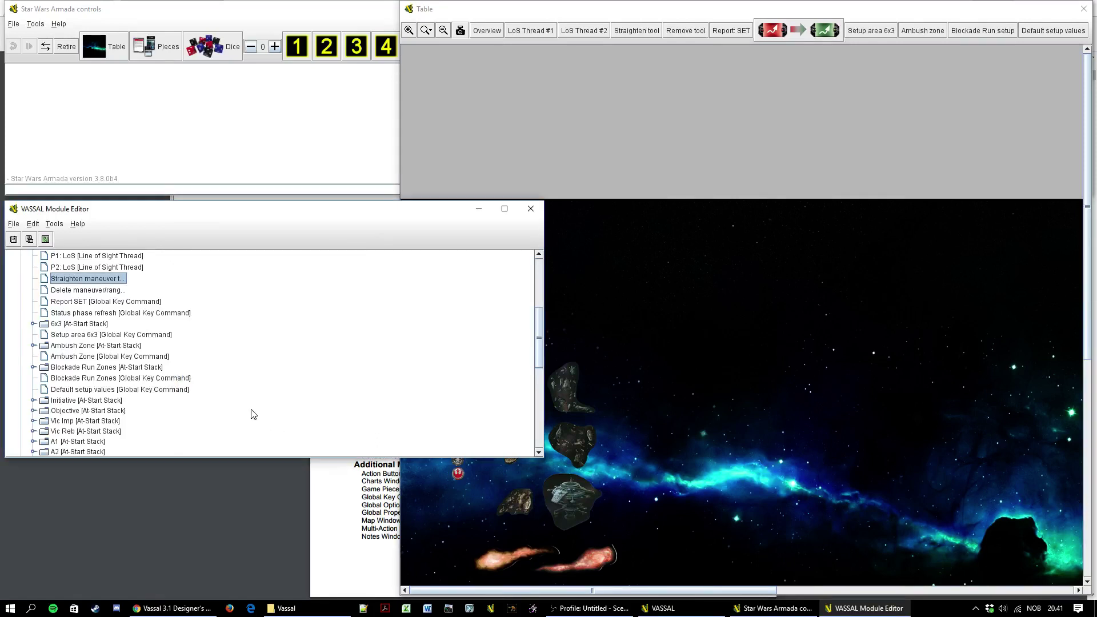
double_click(123, 303)
left_click_drag(266, 254, 329, 240)
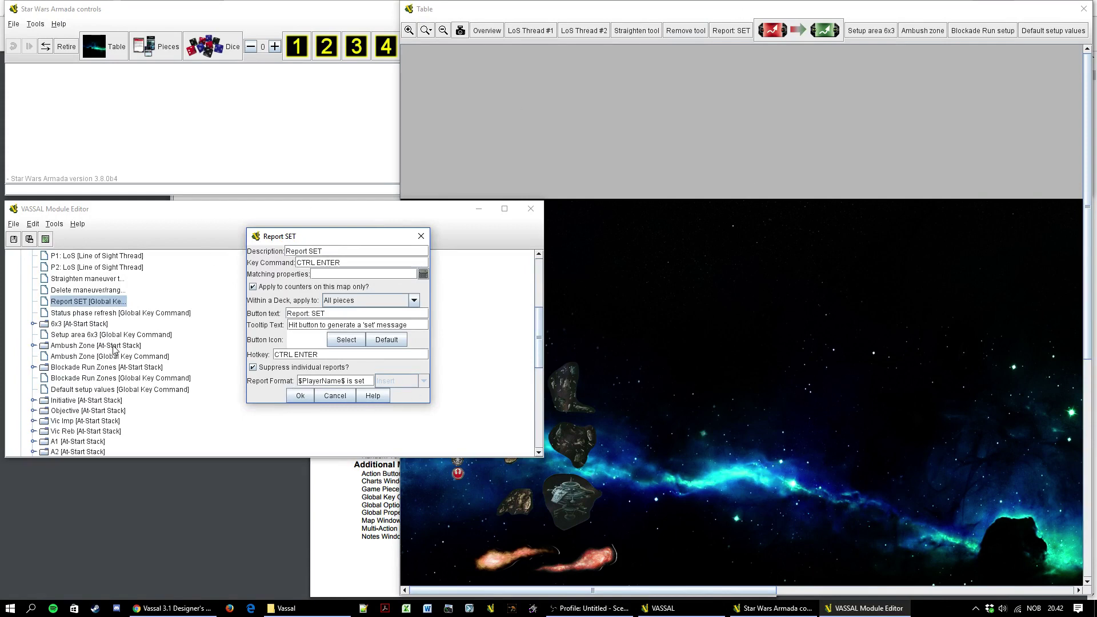
left_click(343, 400)
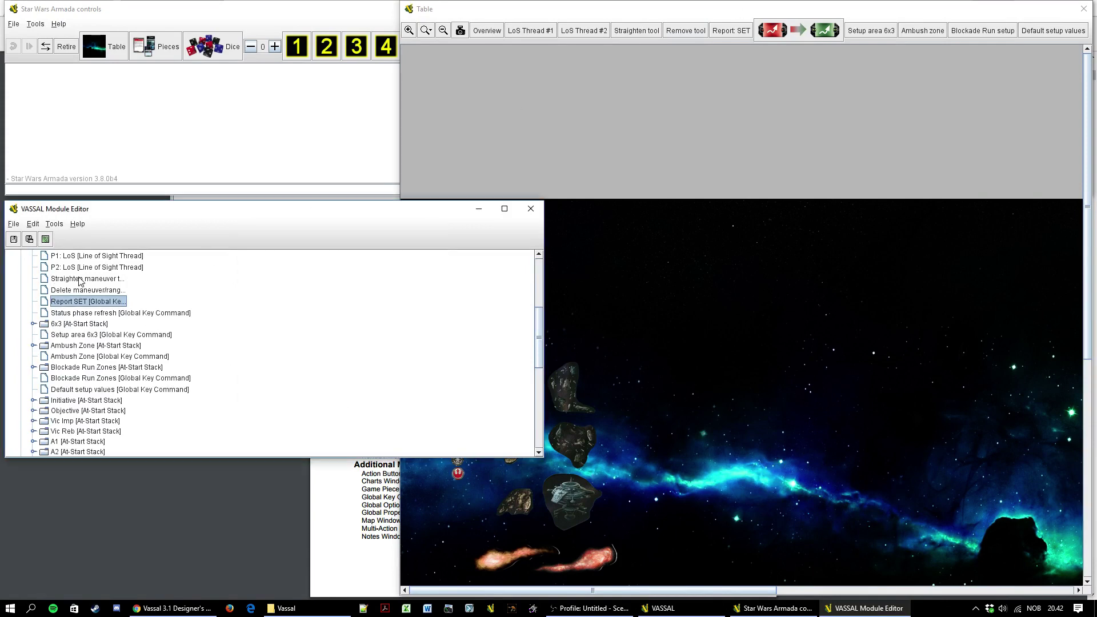
Recheck the Straighten maneuver tool's report format without saving, and run Report: SET on the game table
double_click(80, 278)
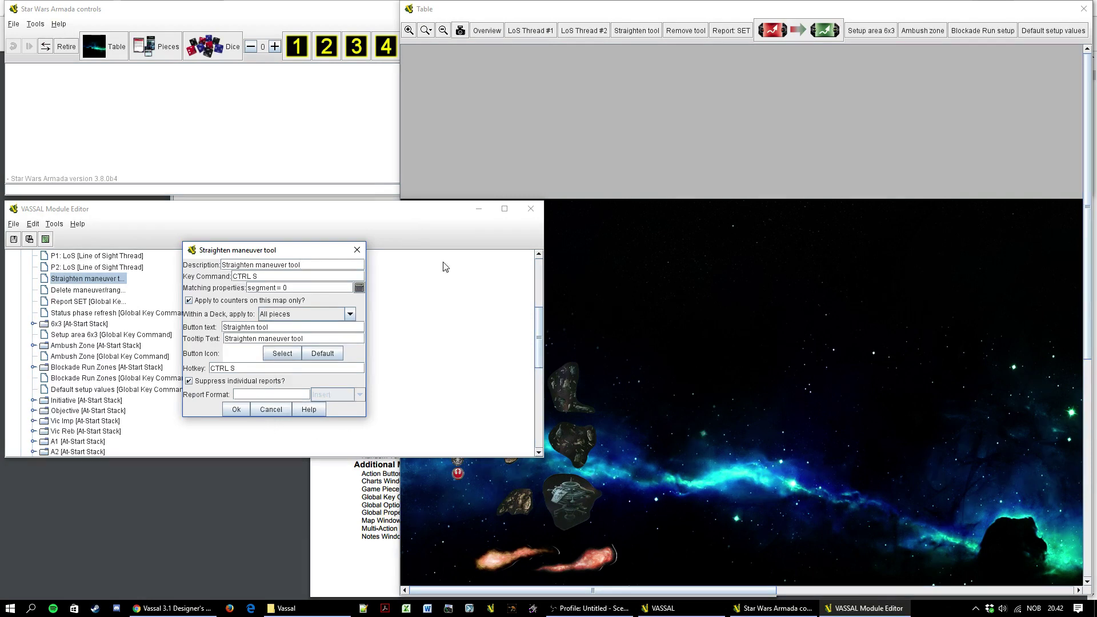
left_click(253, 395)
left_click(277, 409)
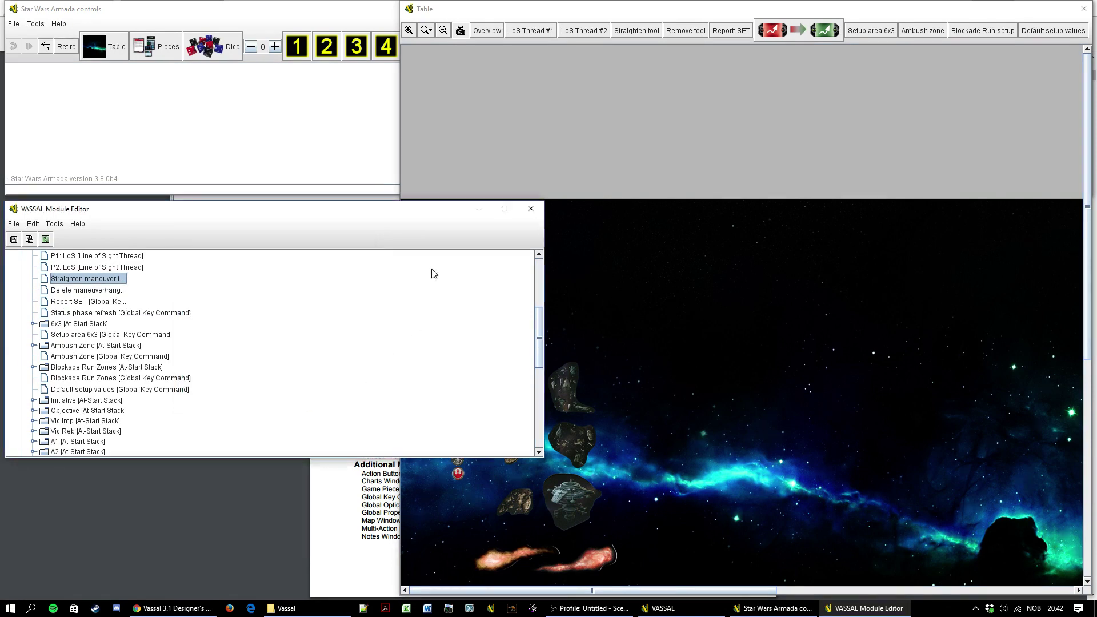
left_click(732, 30)
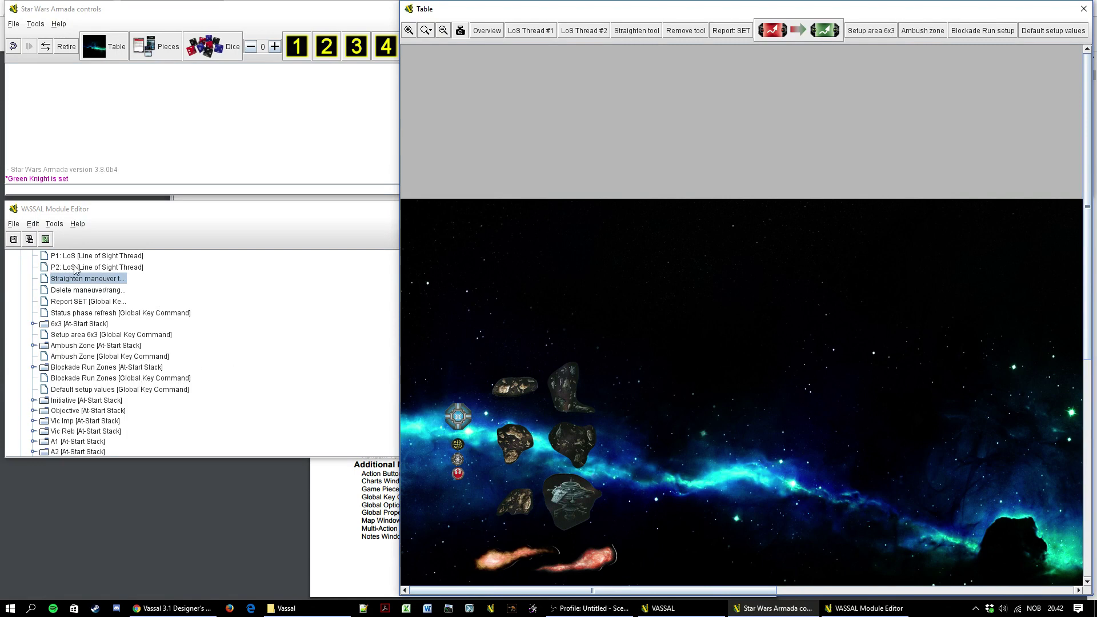
Review the properties of the Status phase refresh global key command and close them without changes
scroll(106, 312, "down", 4)
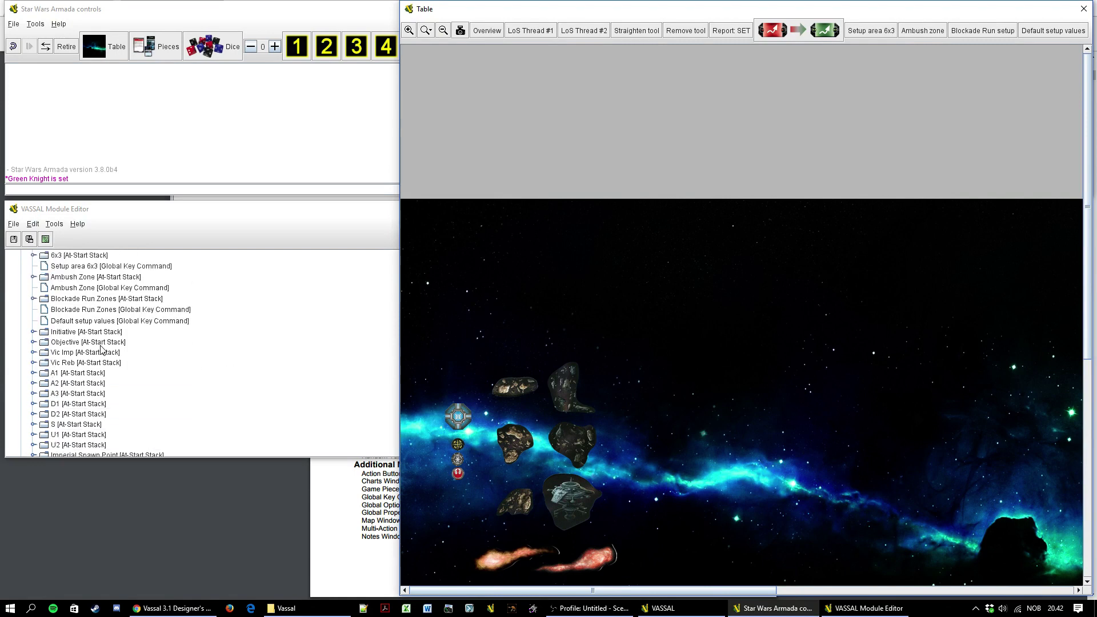
scroll(121, 415, "up", 4)
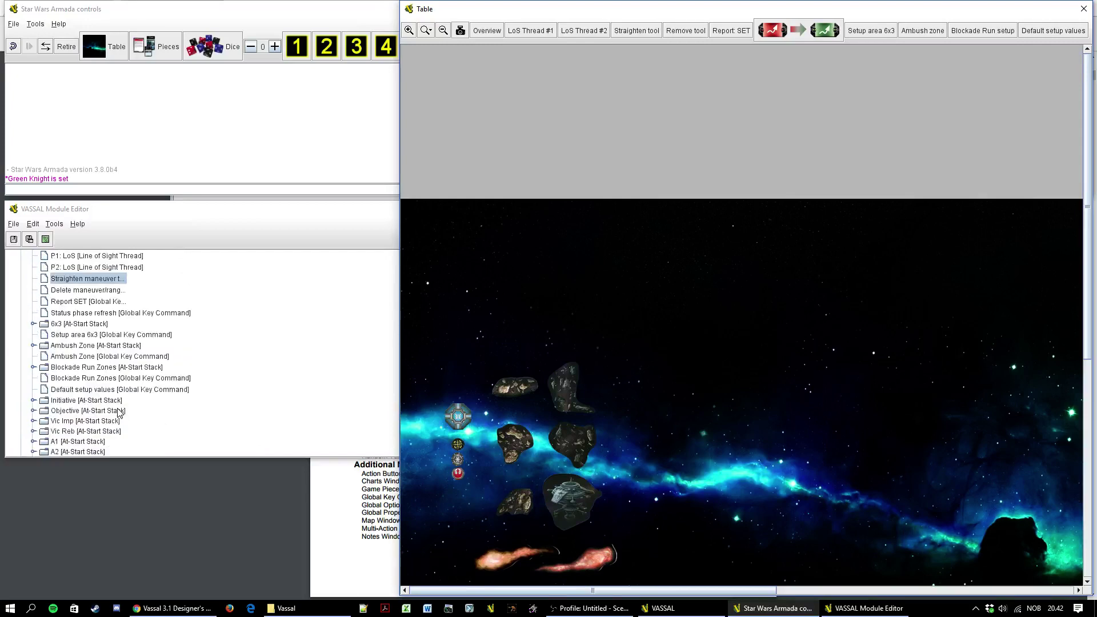
double_click(95, 313)
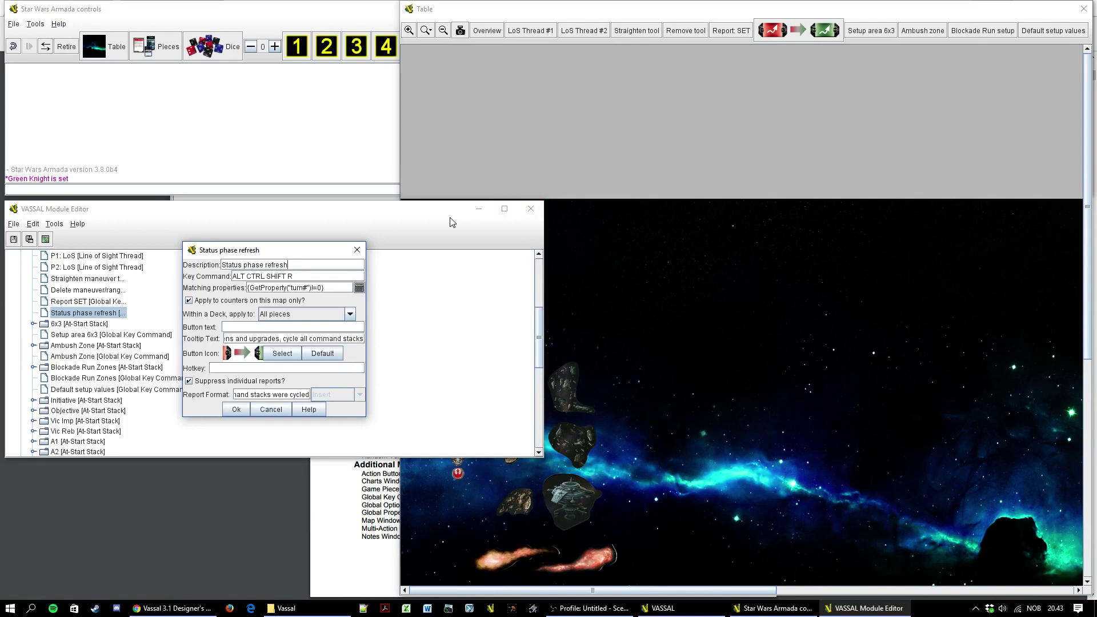
left_click_drag(450, 219, 503, 209)
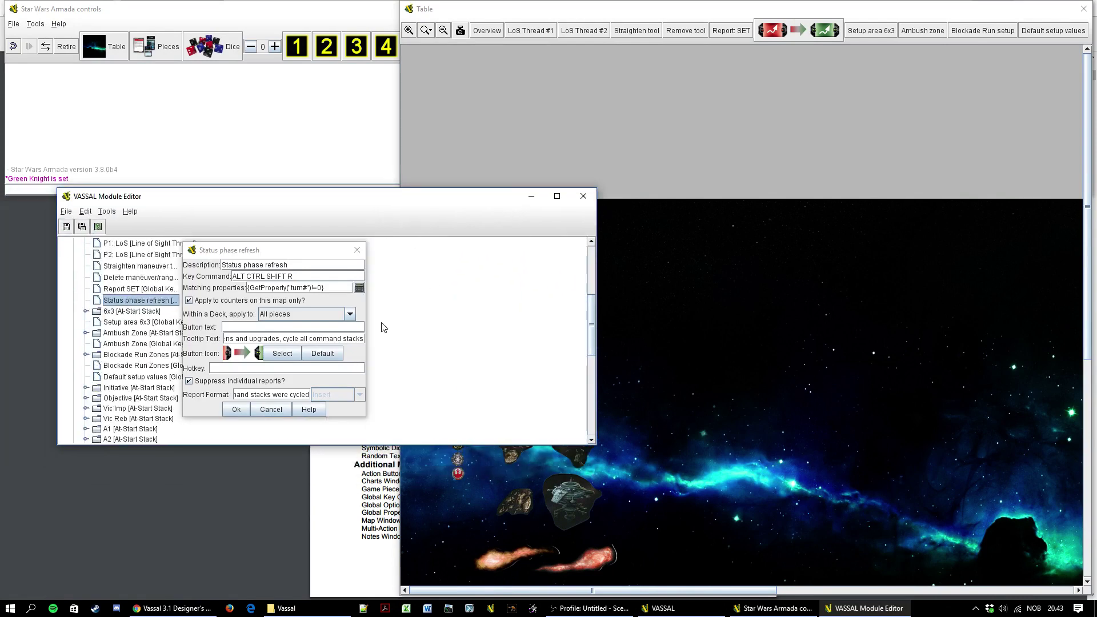
left_click_drag(261, 253, 329, 262)
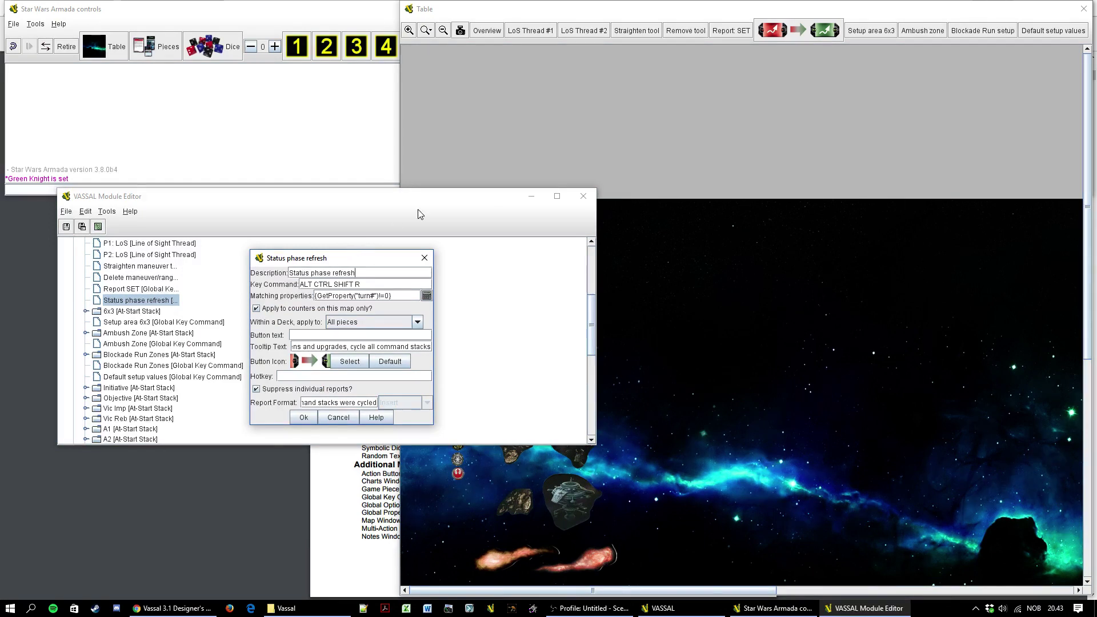
left_click(424, 258)
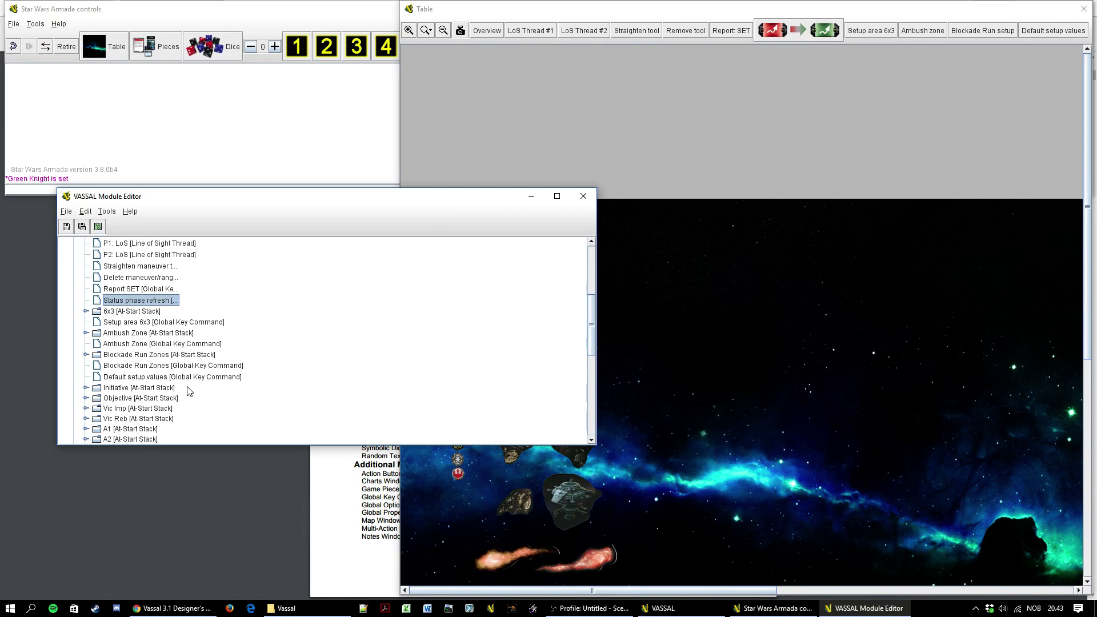
Inspect the traits of the setup area piece in the 6x3 At-Start Stack, cancel, and collapse the stack
key("Down")
key("Right")
key("Left")
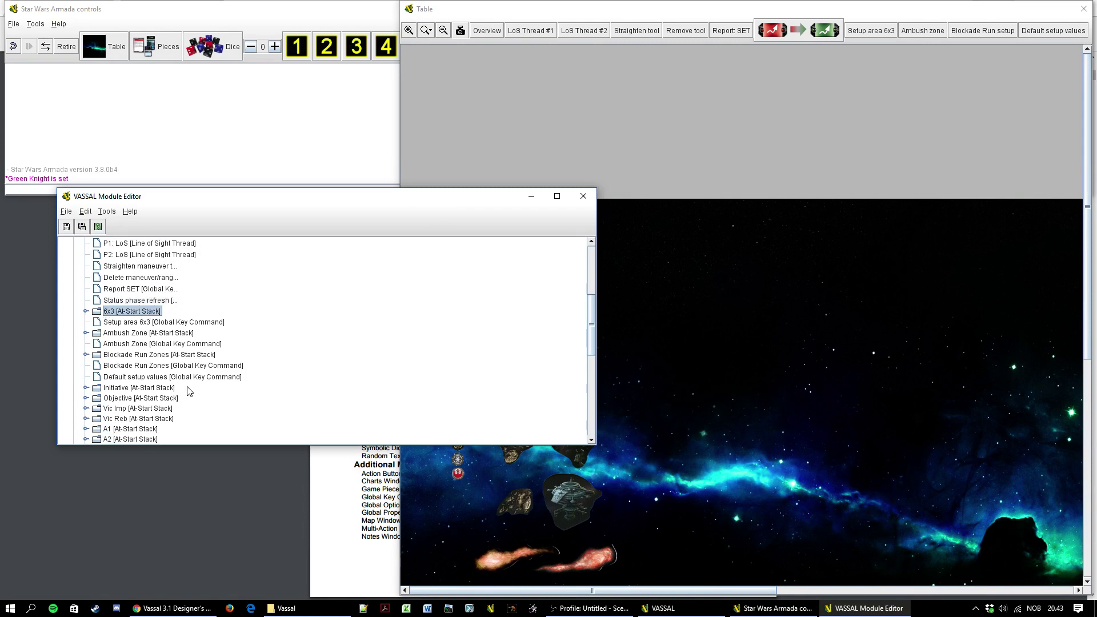
left_click(122, 332)
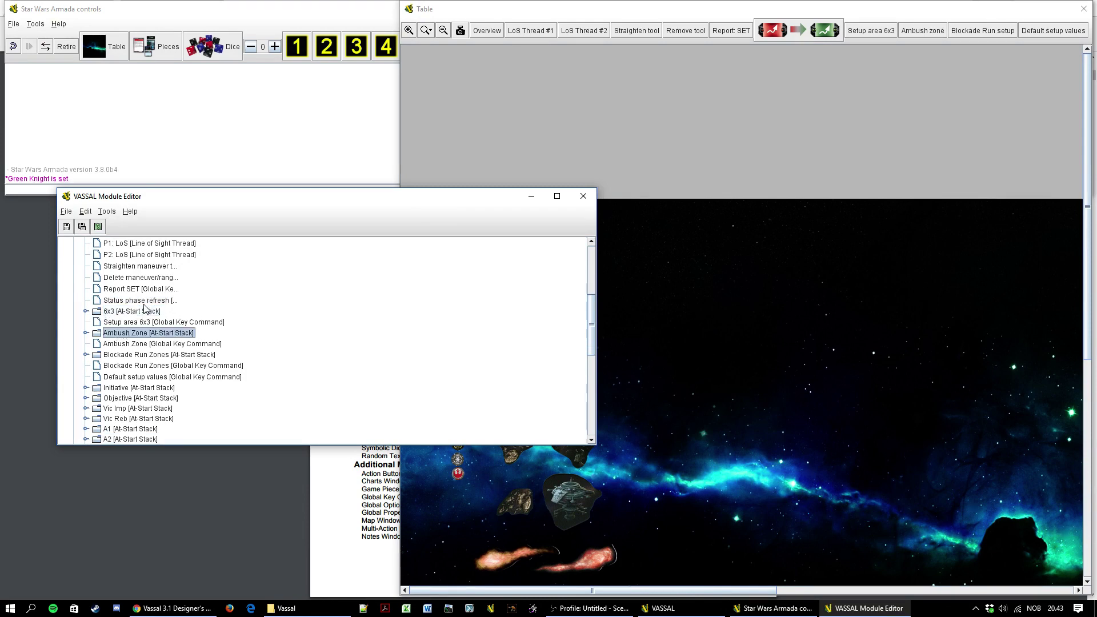
left_click(142, 311)
scroll(197, 326, "down", 2)
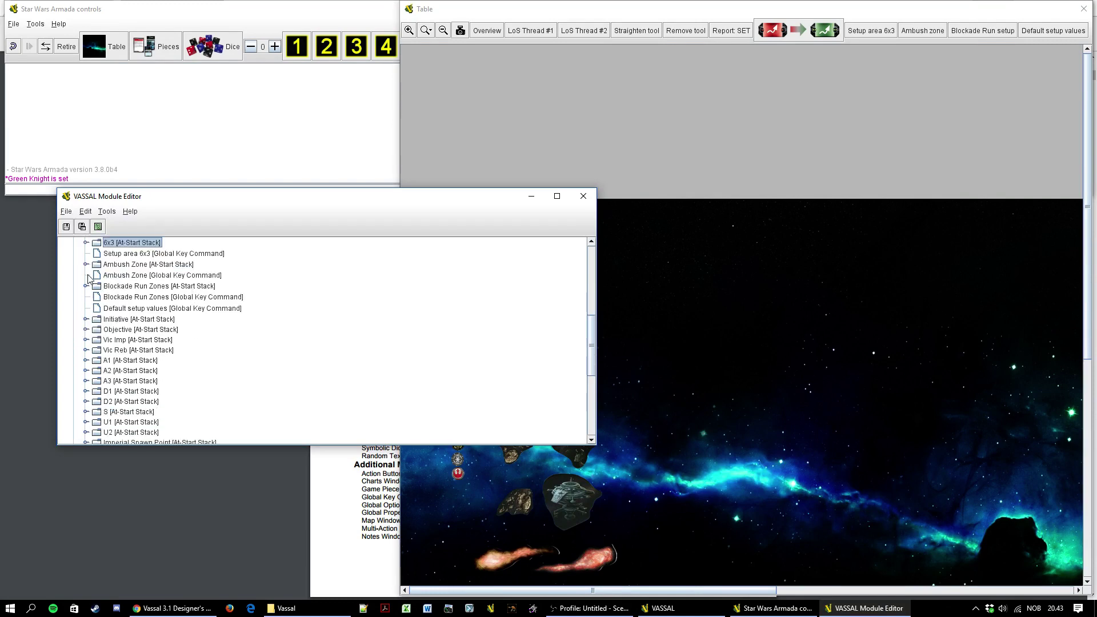
left_click(86, 243)
double_click(118, 254)
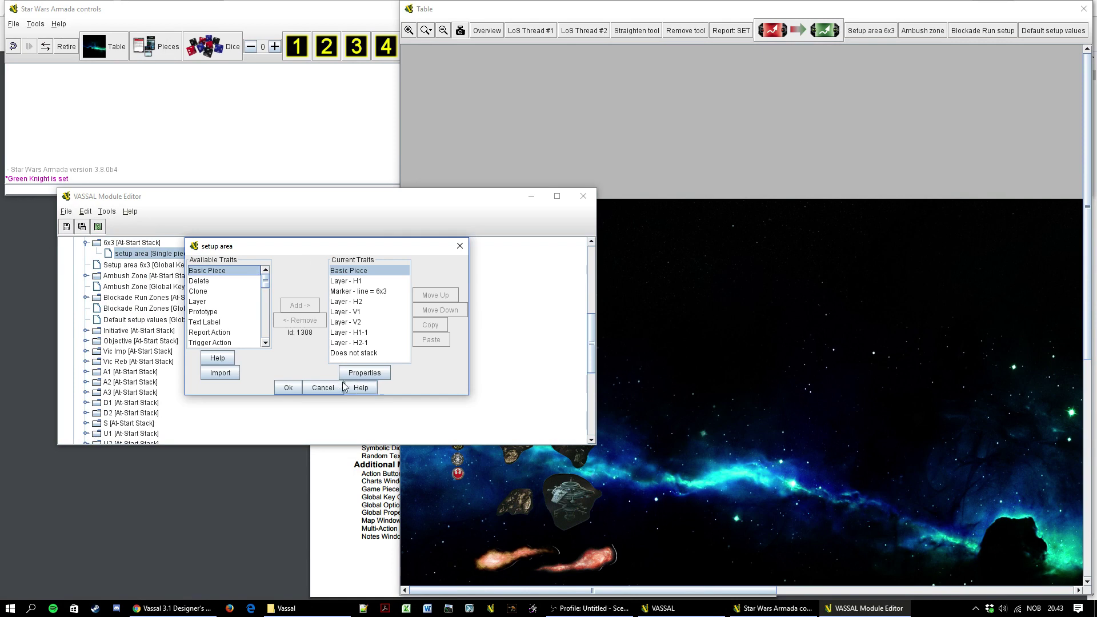
left_click(323, 387)
scroll(112, 307, "up", 1)
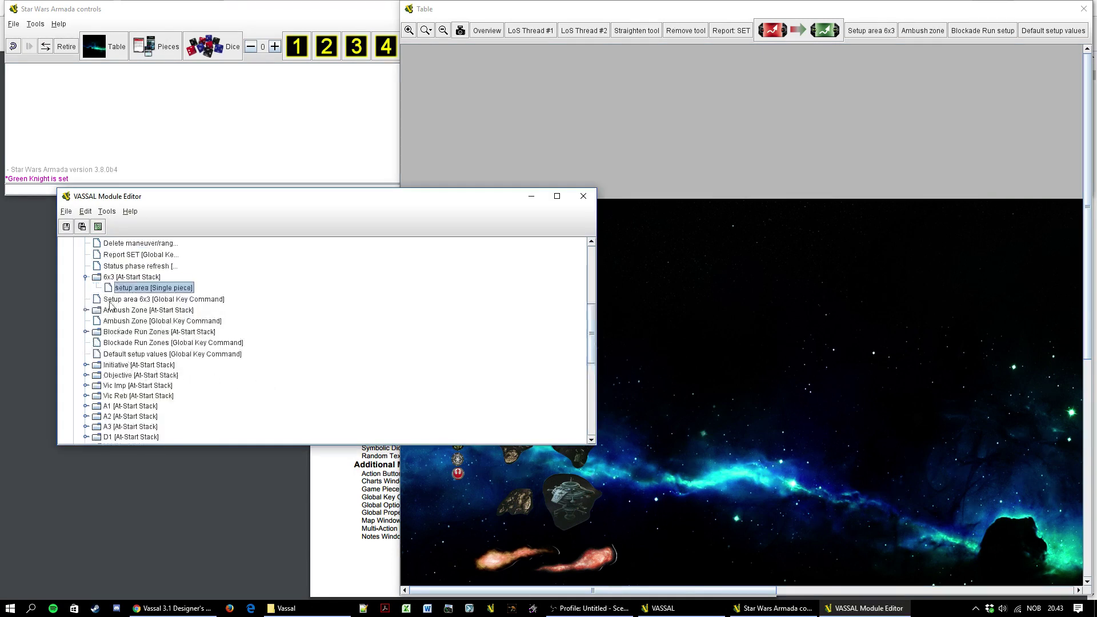
left_click(87, 277)
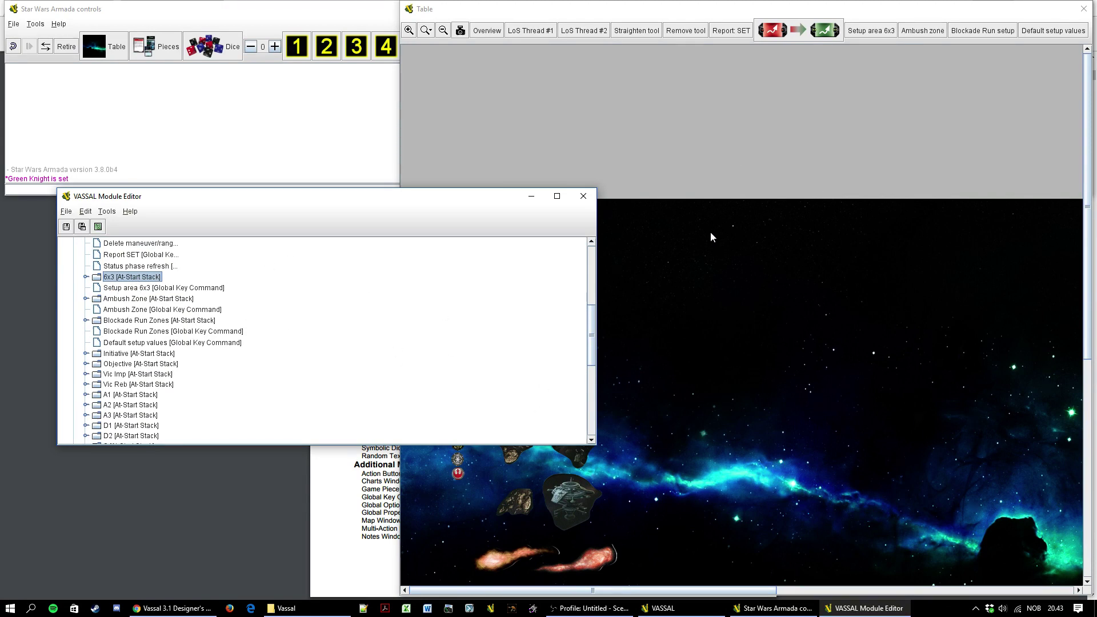
Show the 6x3 setup area and ambush zone lines on the game table, and hide both again
left_click(868, 32)
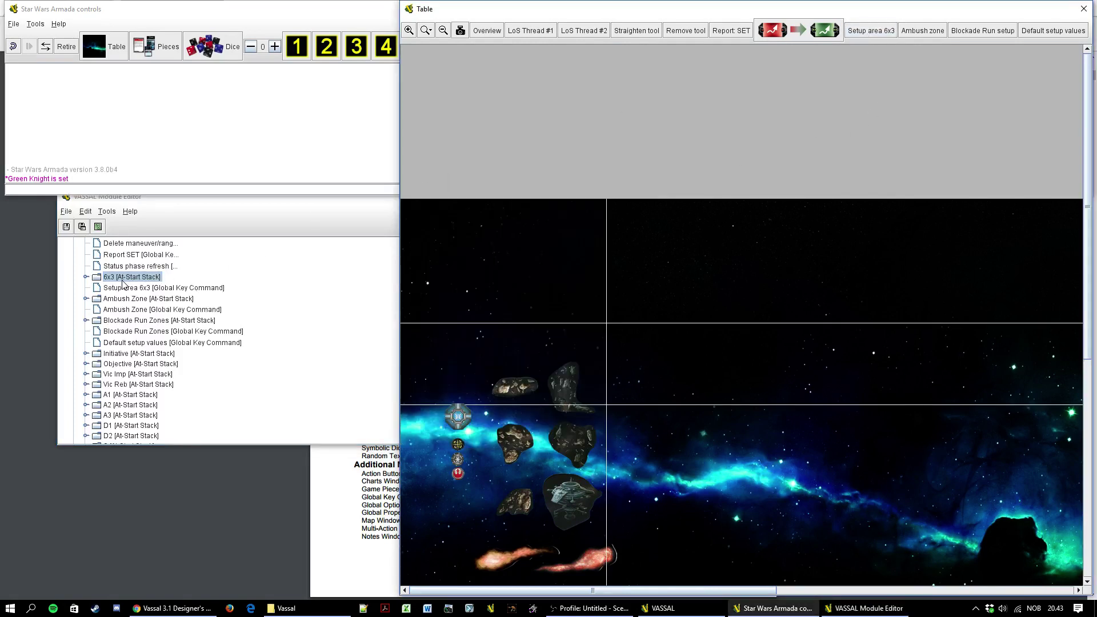
left_click(927, 31)
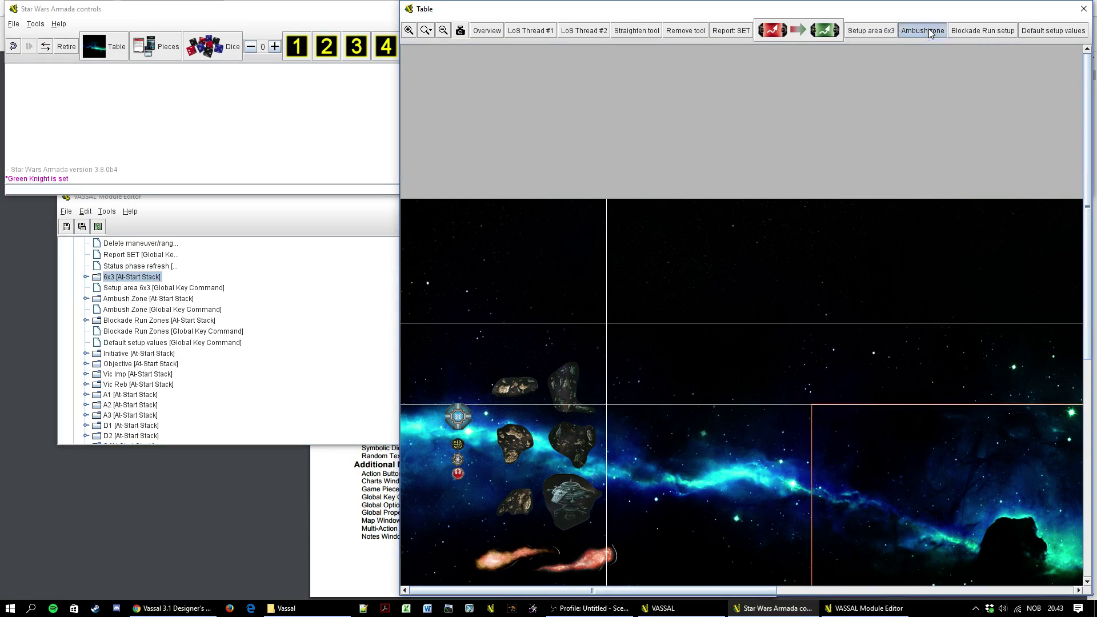
left_click(961, 30)
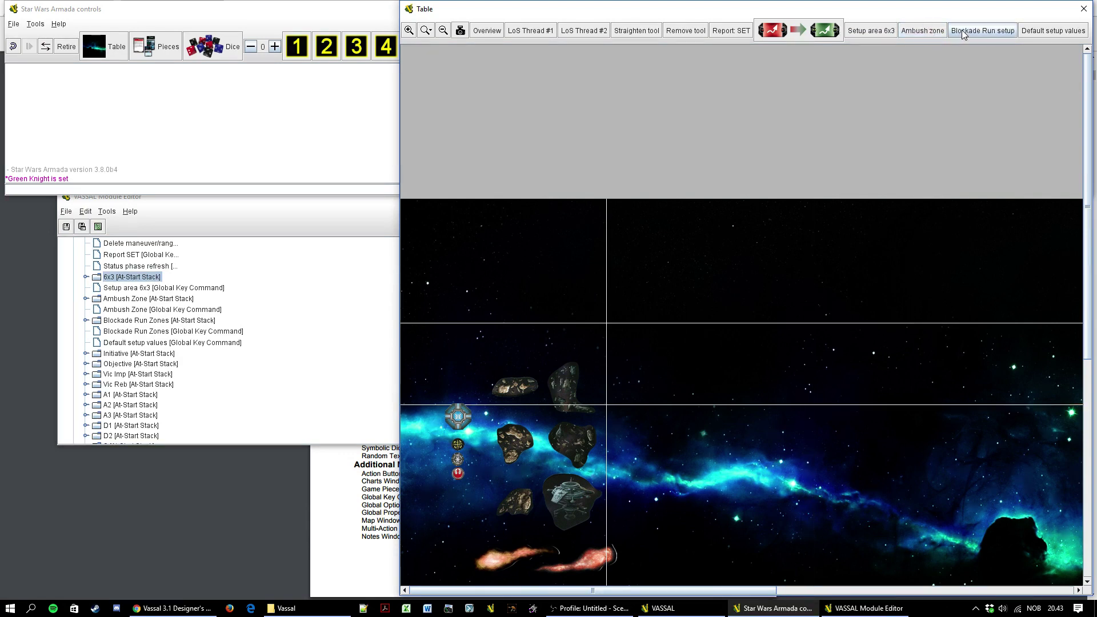
left_click(882, 35)
Compare the At-Start Stacks from Rebel Spawn Point up to Initiative with the spawn tokens on the game table
scroll(137, 331, "down", 2)
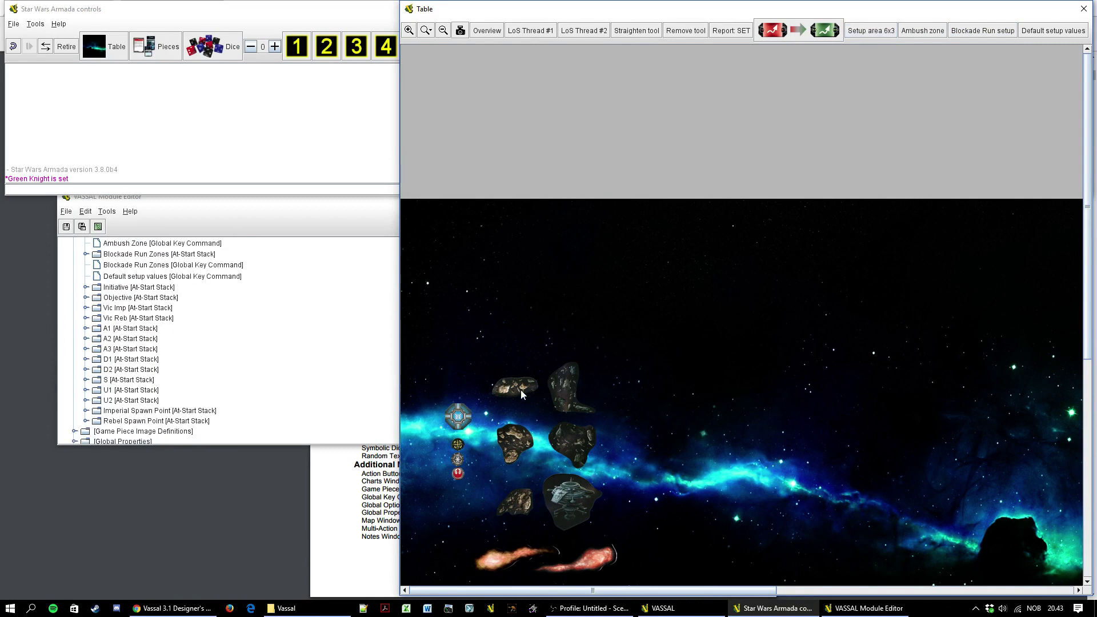
scroll(571, 501, "down", 5)
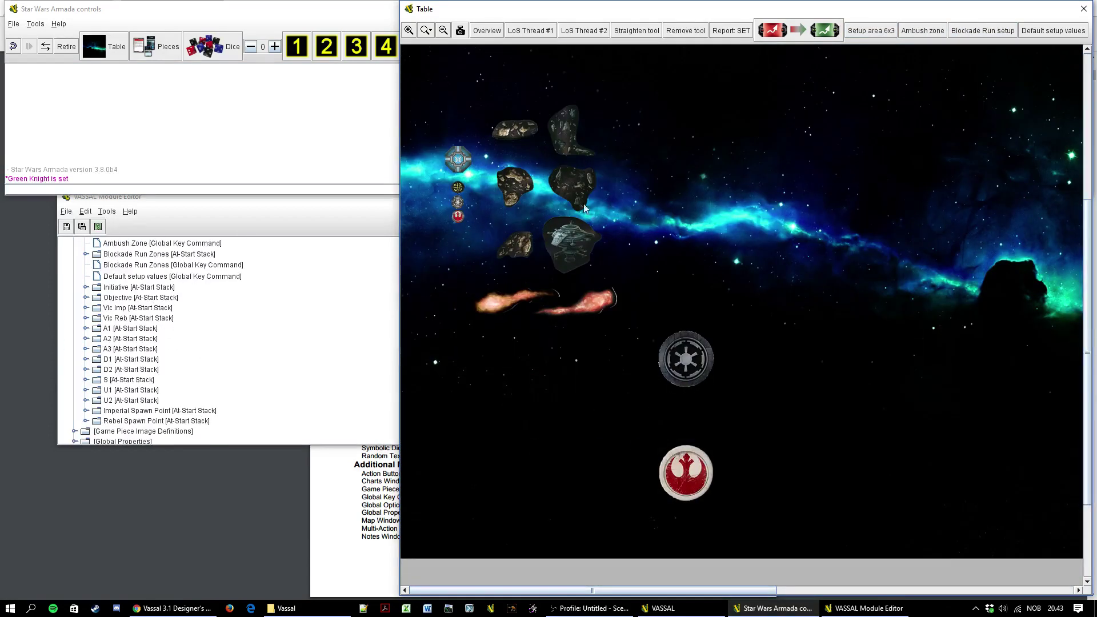
left_click(146, 421)
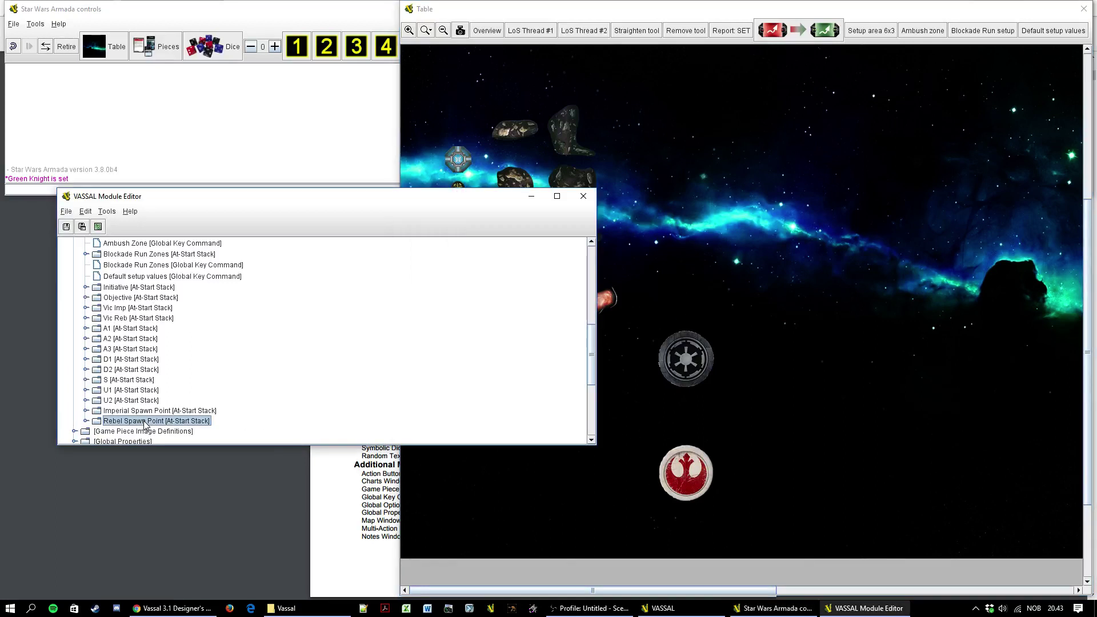
key("Up")
key("Up")
key("Up")
key("Up")
key("Up")
key("Up")
key("Up")
key("Up")
key("Up")
key("Up")
key("Up")
key("Up")
key("Up")
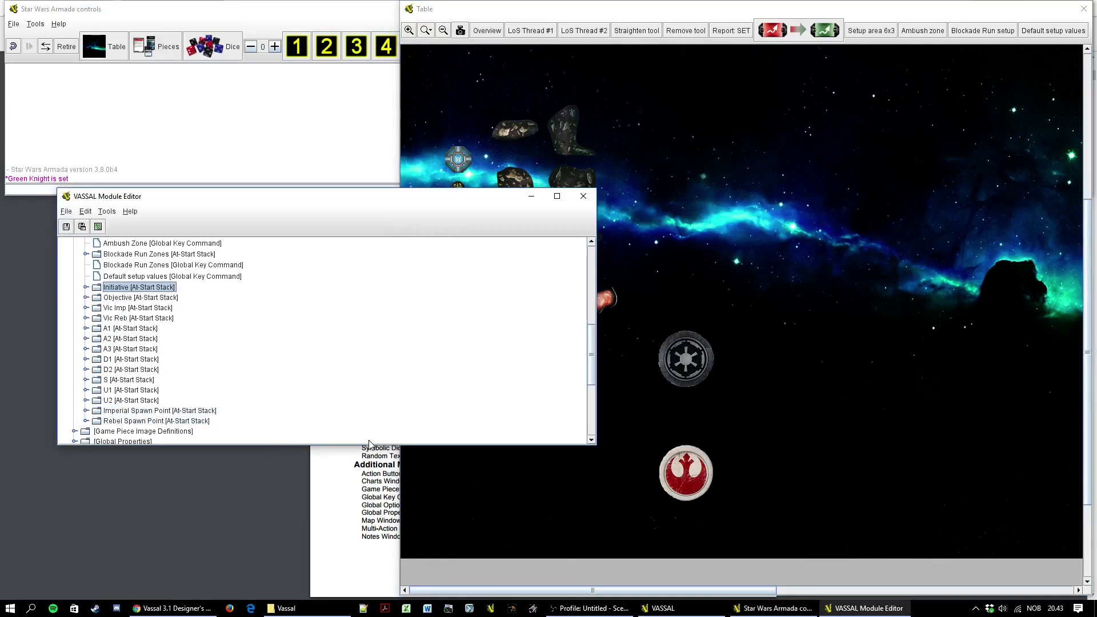
key("Down")
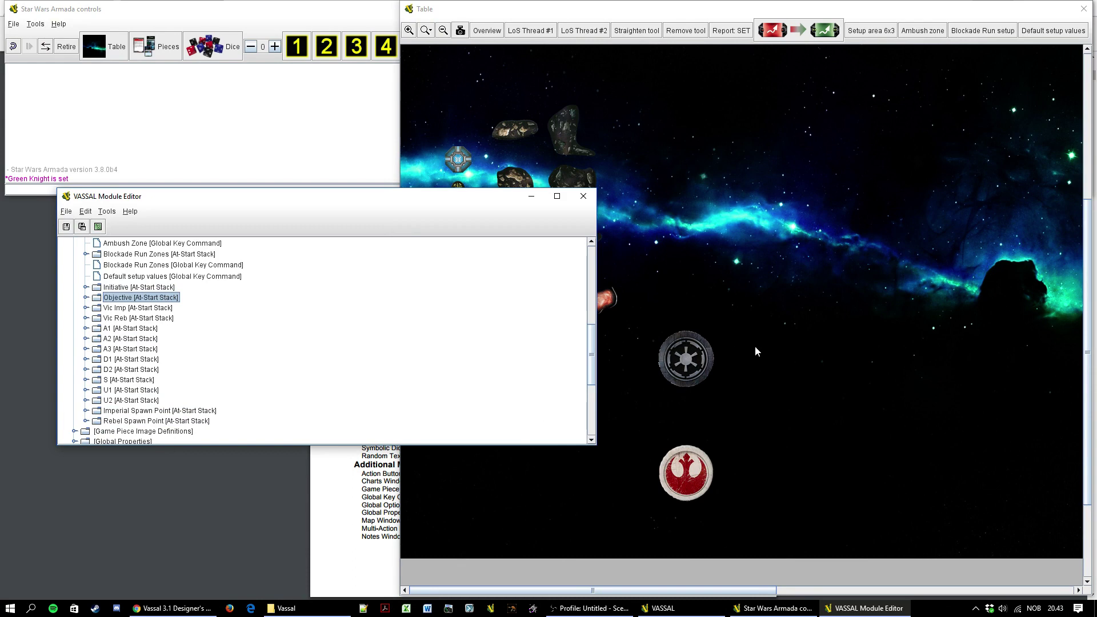
Check the board and X/Y position settings of the Imperial Spawn Point At-Start Stack and cancel
double_click(156, 411)
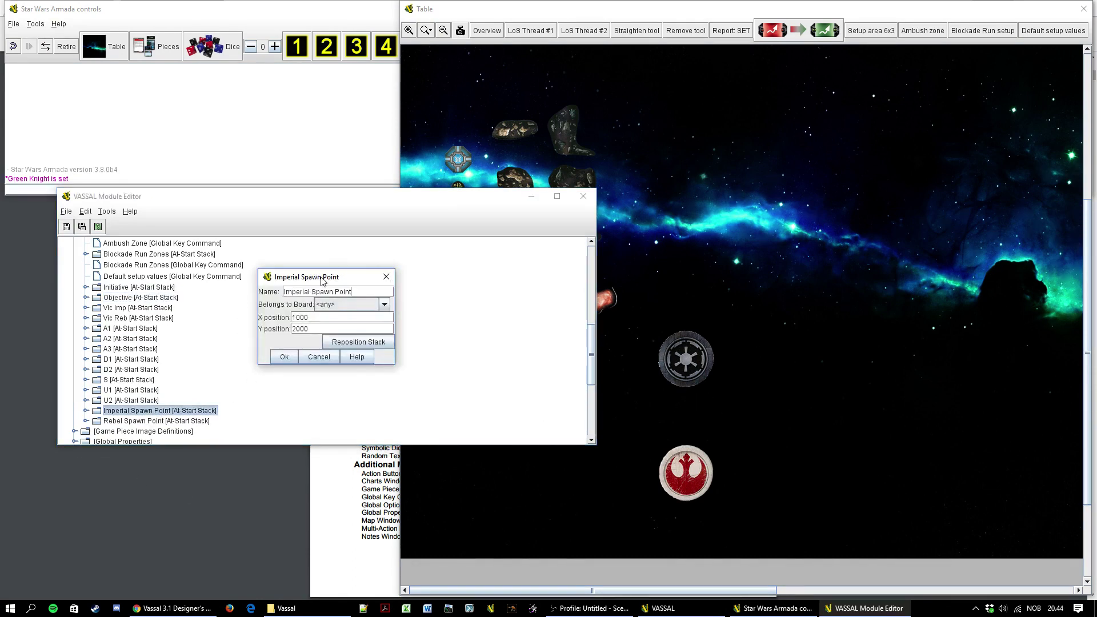
mouse_move(323, 280)
left_mouse_down()
mouse_move(185, 278)
mouse_move(340, 292)
left_mouse_up()
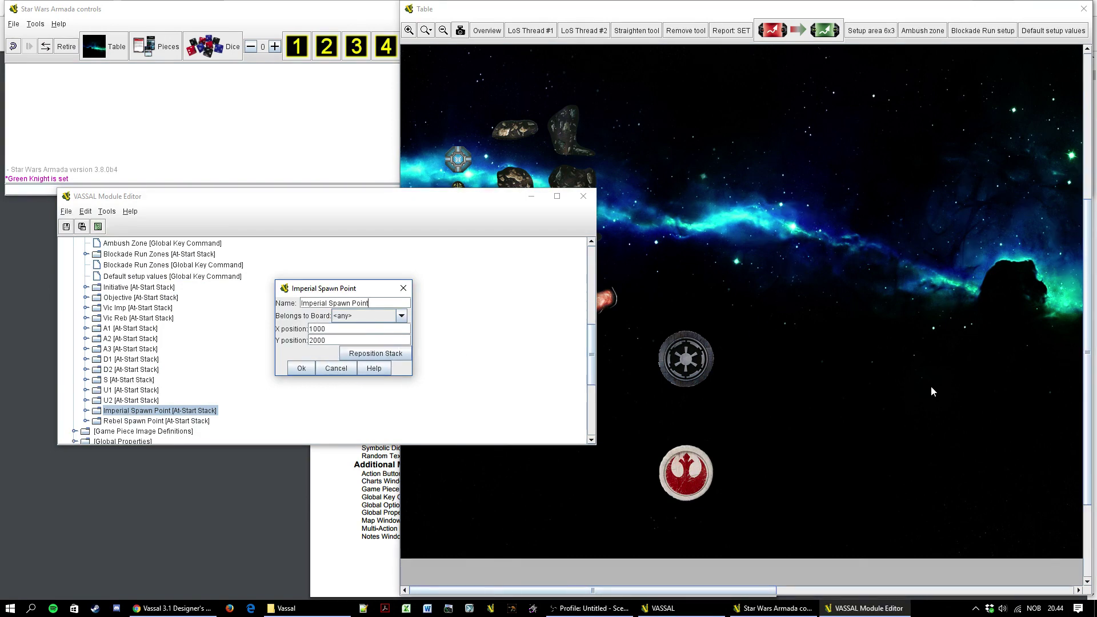
left_click(331, 373)
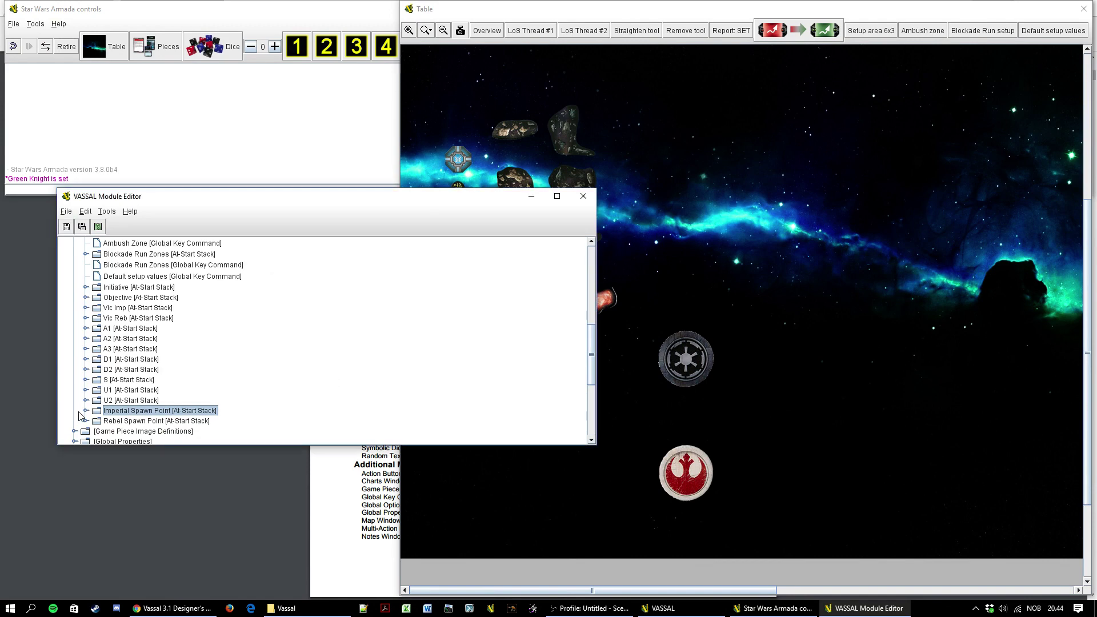
Examine the traits of the Imperial Spawn Token piece, cancel, and collapse the Imperial Spawn Point stack
left_click(87, 410)
double_click(147, 423)
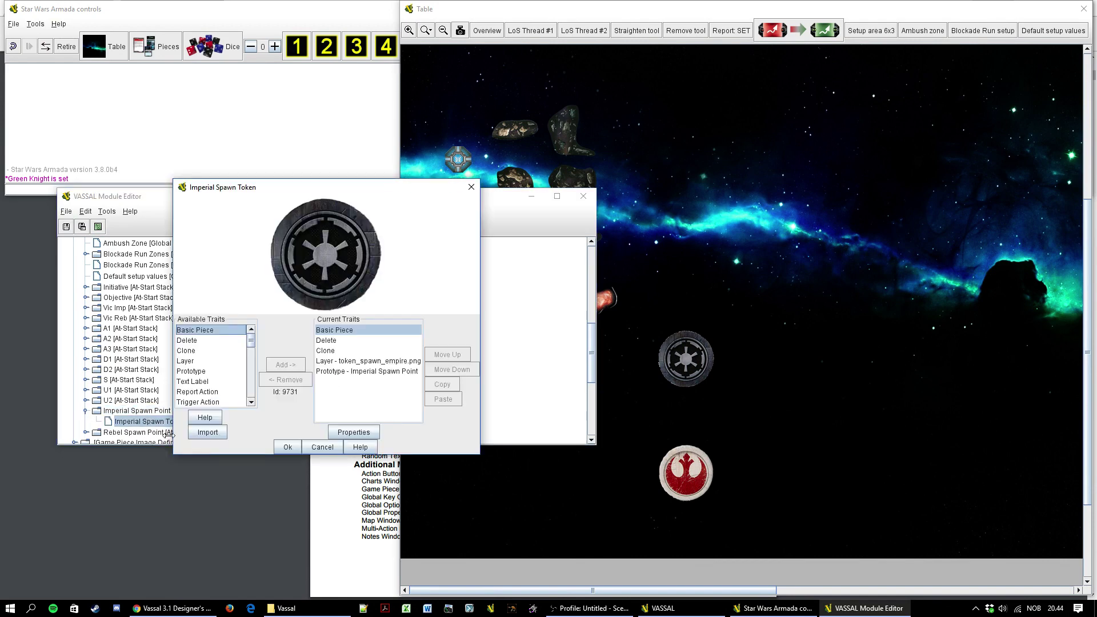
left_click(323, 447)
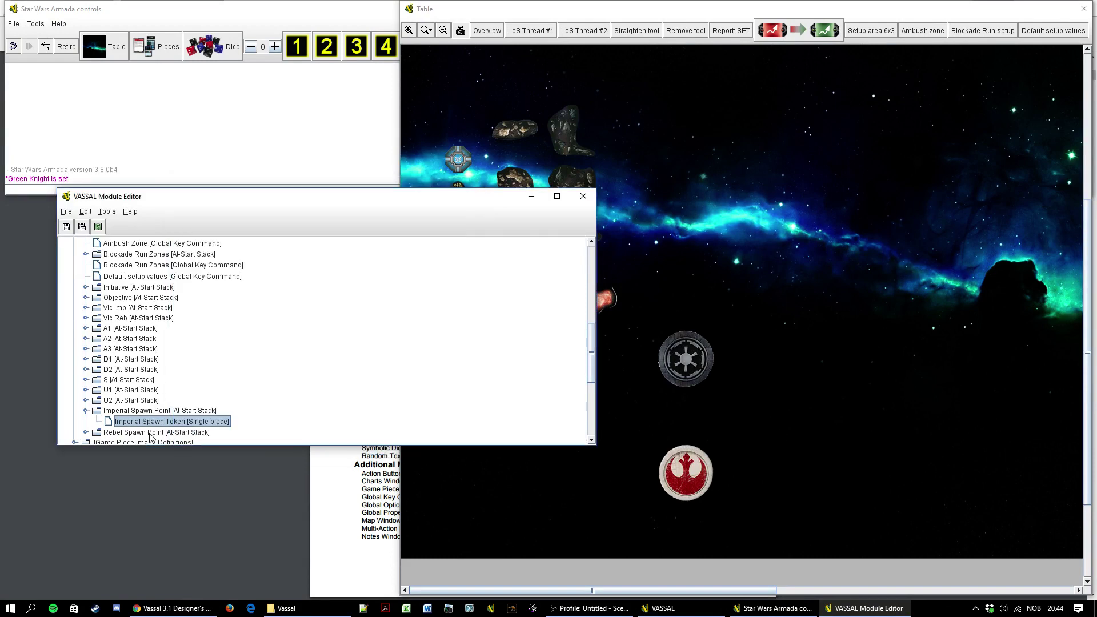
scroll(159, 412, "down", 2)
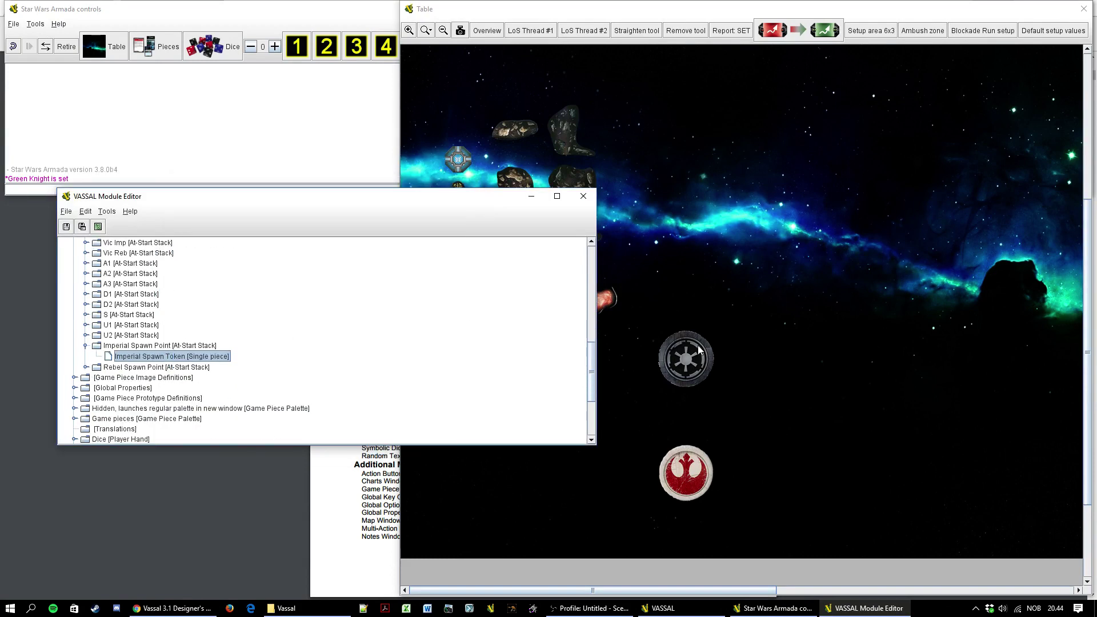
left_click(85, 345)
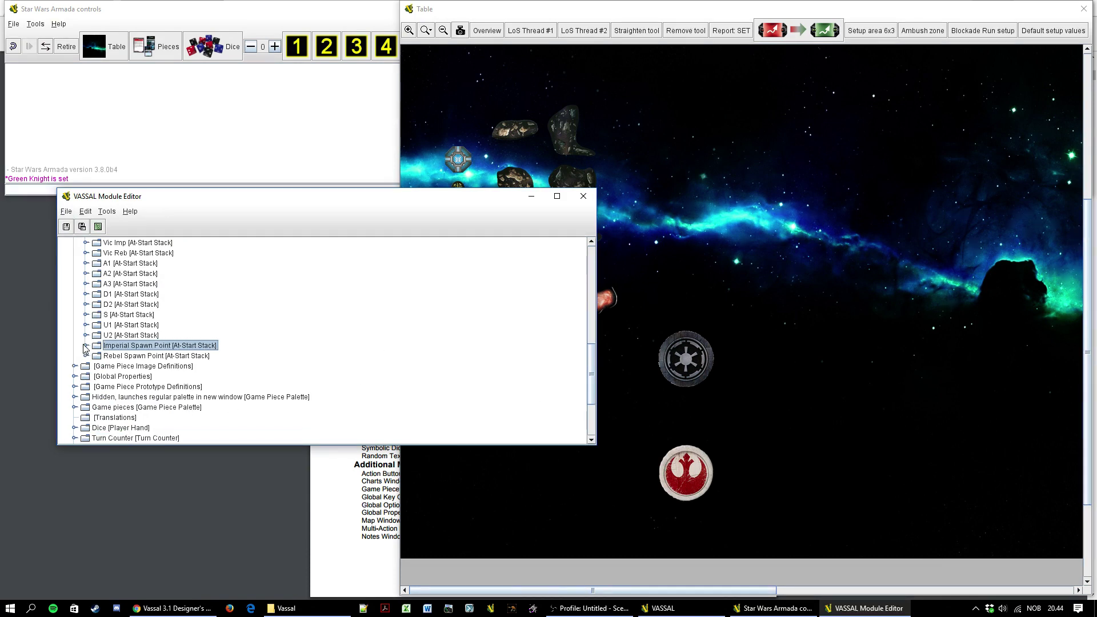
Collapse the Table map window component and look briefly at the contents of Game Piece Image Definitions
scroll(130, 316, "up", 15)
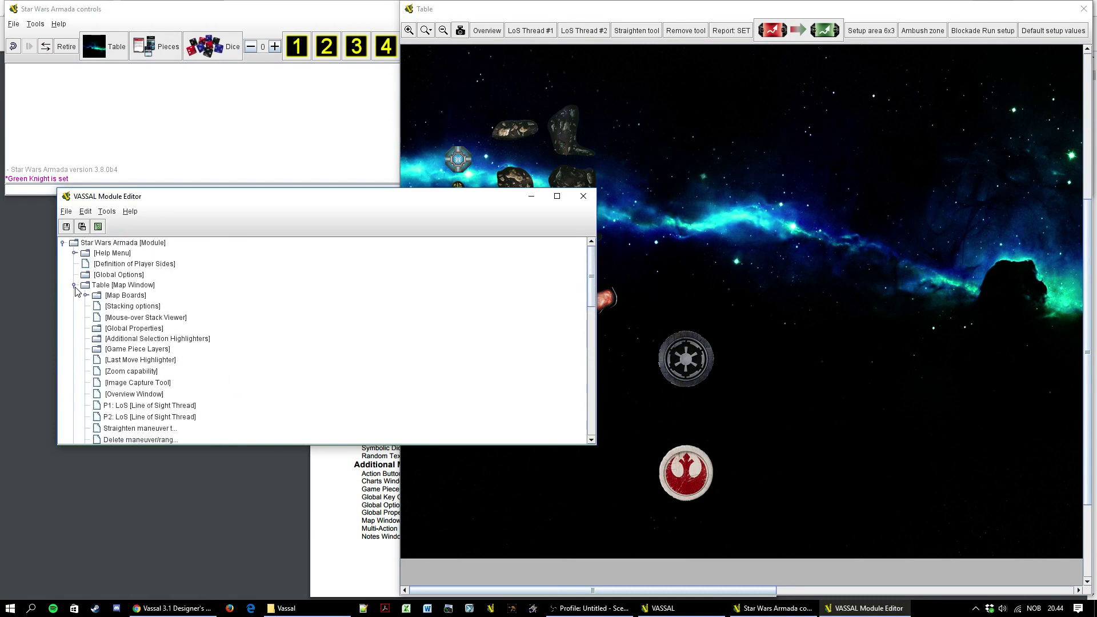
left_click(74, 285)
left_click(119, 298)
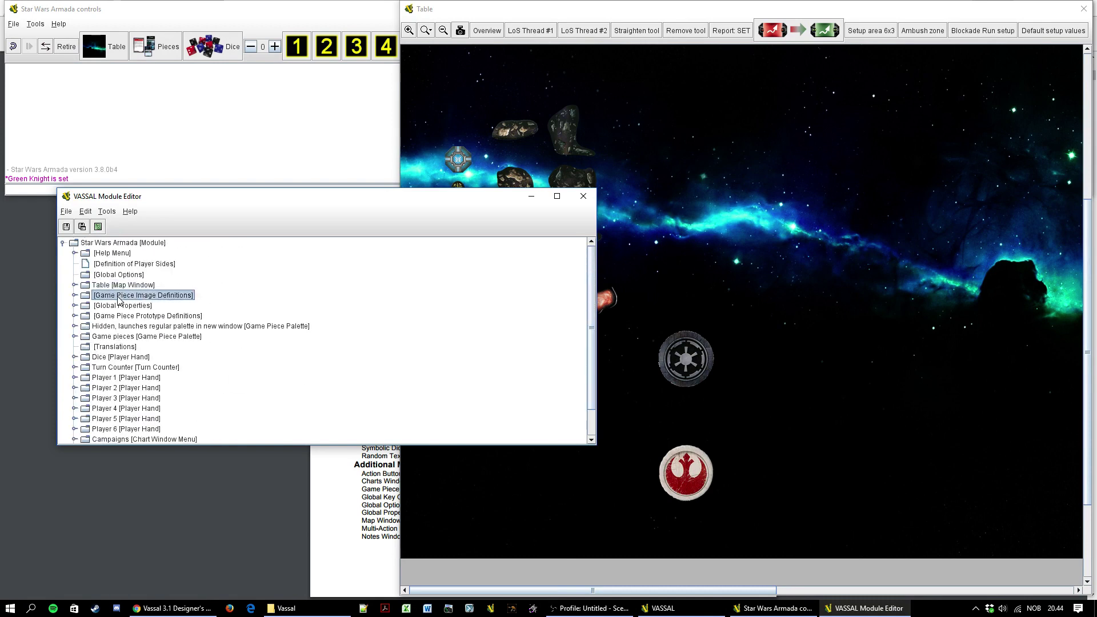
left_click(74, 296)
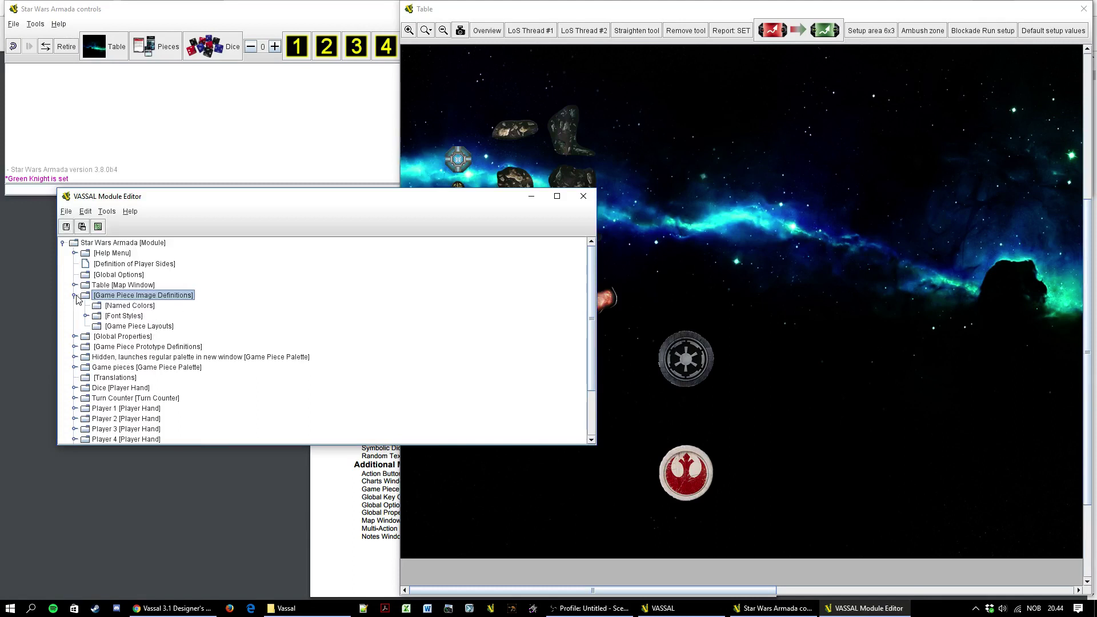
left_click(75, 295)
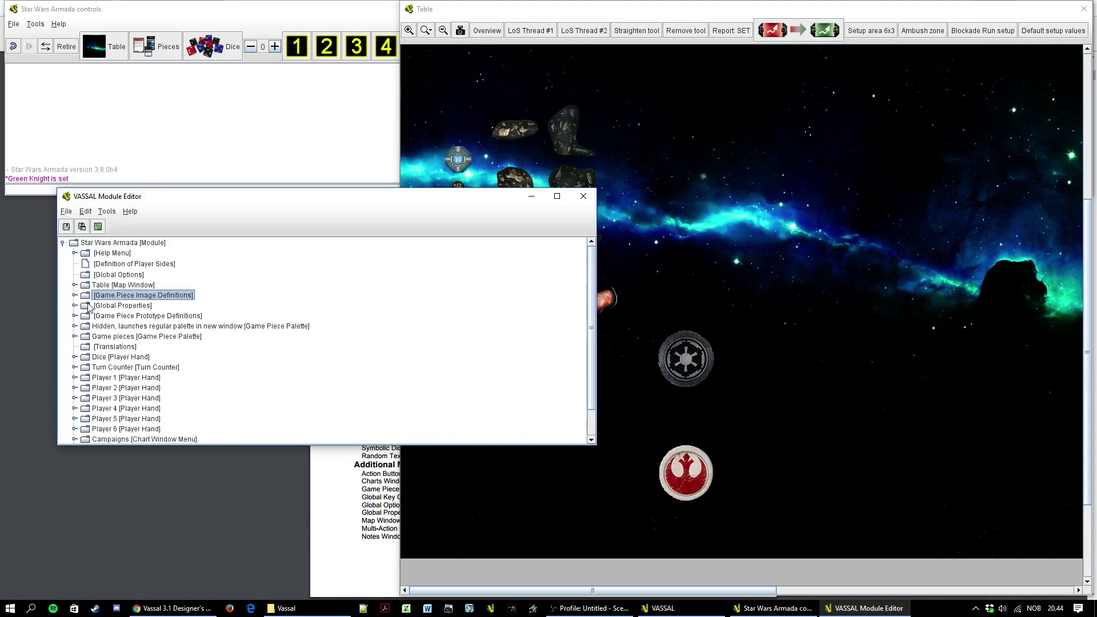
Expand the module's Global Properties, review the K1 property's settings without changing them, and collapse the list
left_click(107, 314)
left_click(111, 301)
left_click(112, 306)
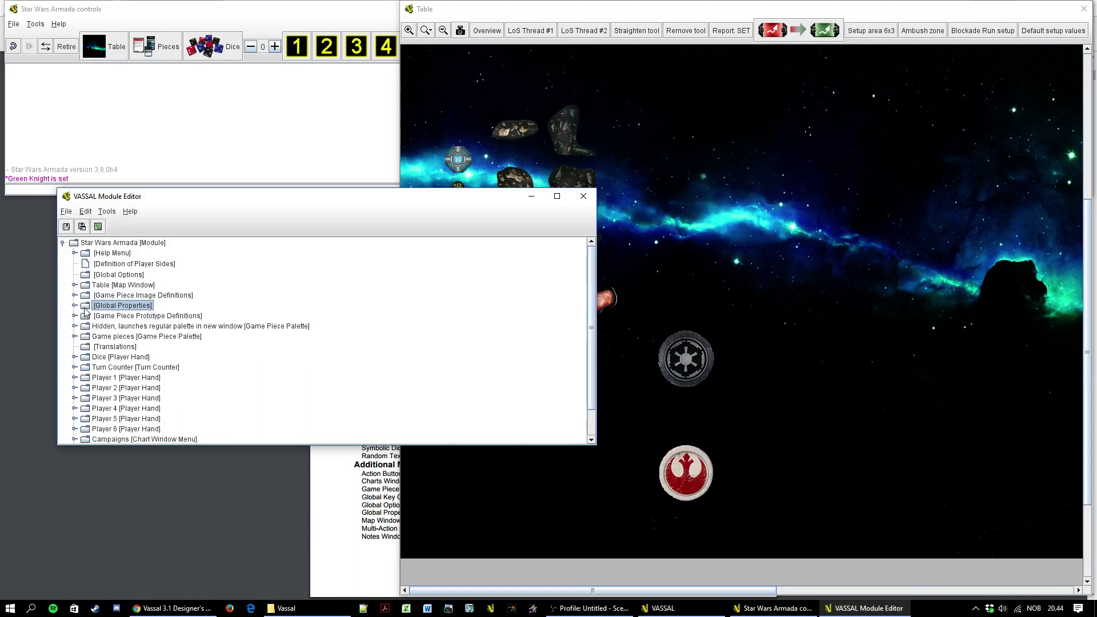
left_click(74, 306)
left_click(140, 316)
double_click(140, 317)
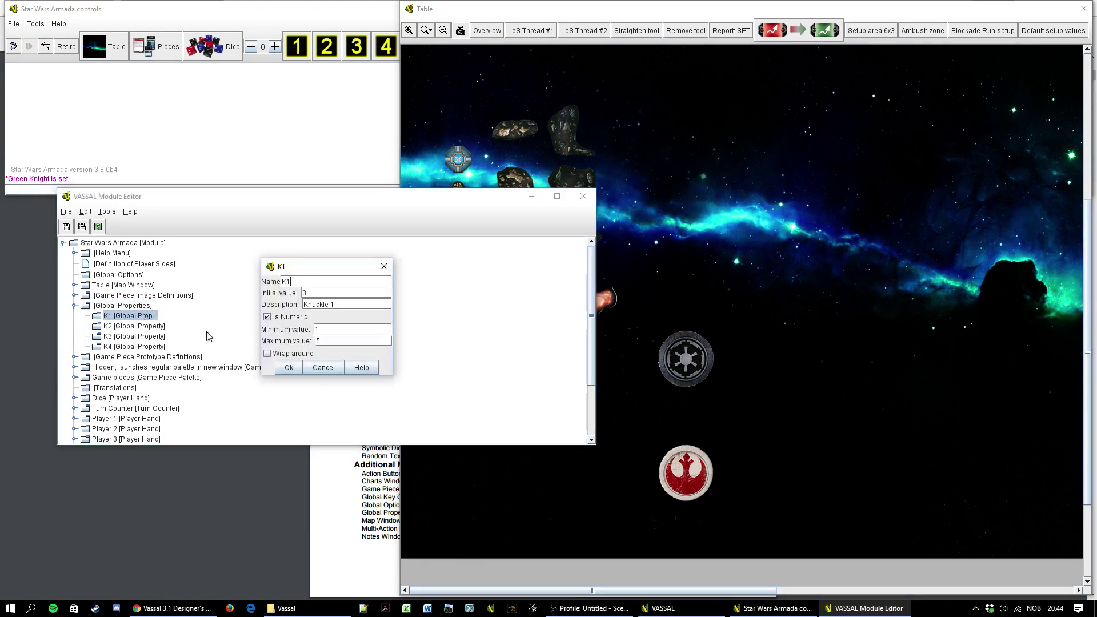
left_click(323, 368)
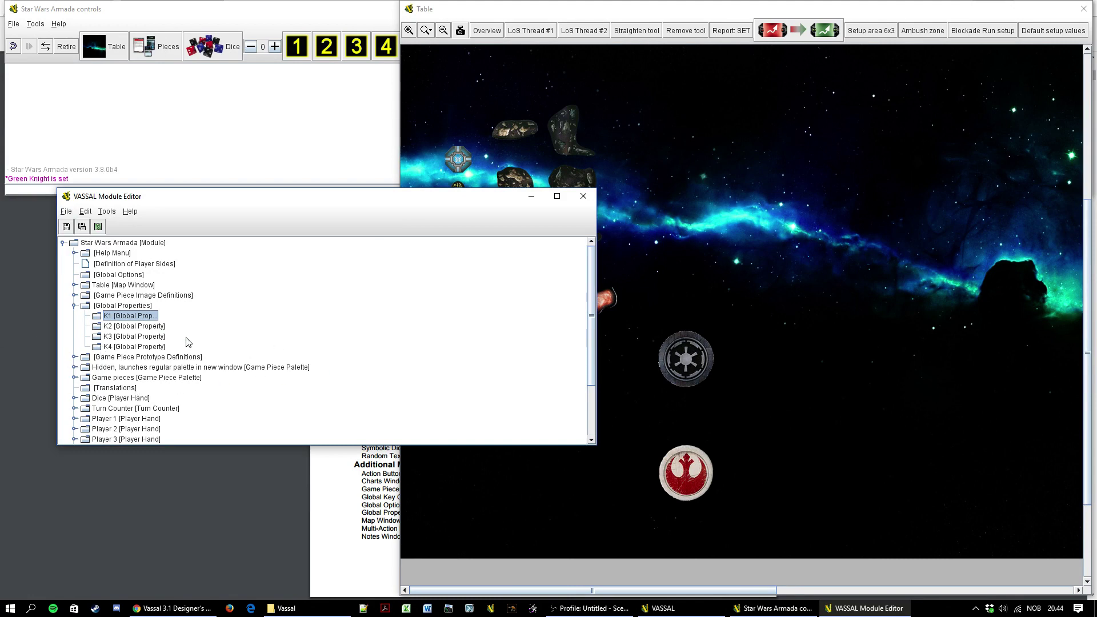
key("Left")
key("Left")
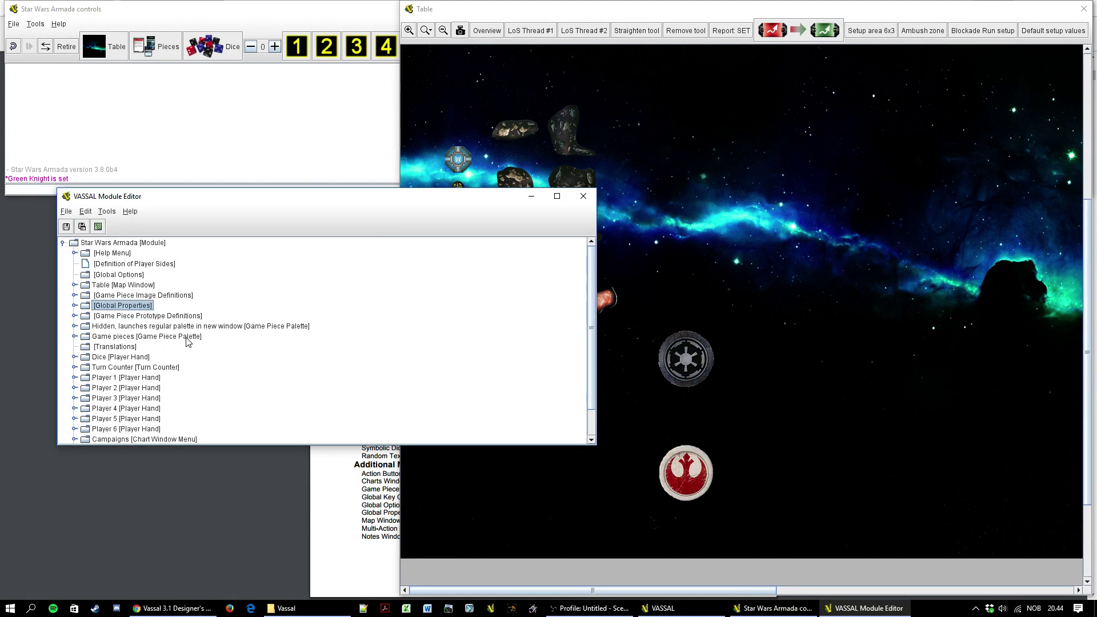
Look briefly at the contents of the module's Game Piece Prototype Definitions and collapse them again
key("Down")
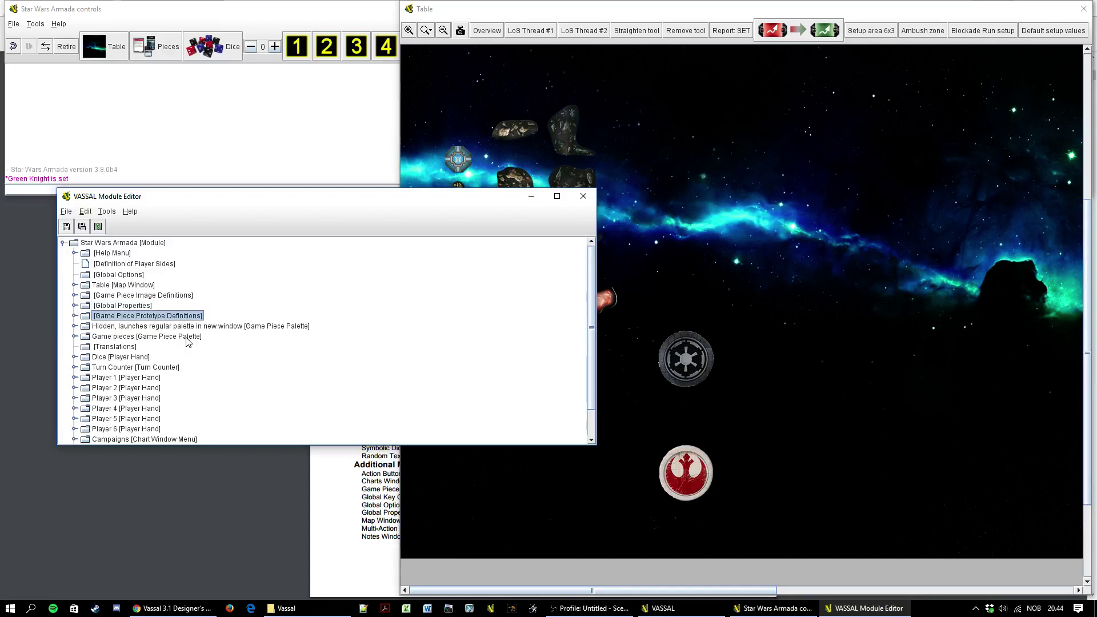
key("Right")
key("Left")
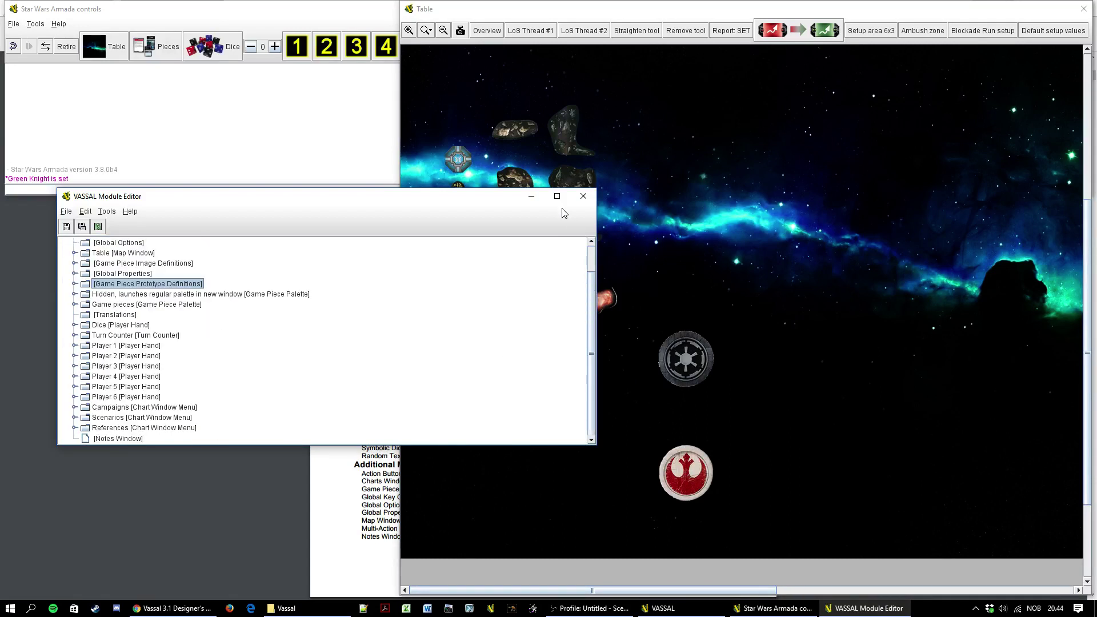
Fit the Module Editor window to the left half of the screen and expand the Game pieces palette to its Tabbed Panel
left_click_drag(393, 202, 339, 200)
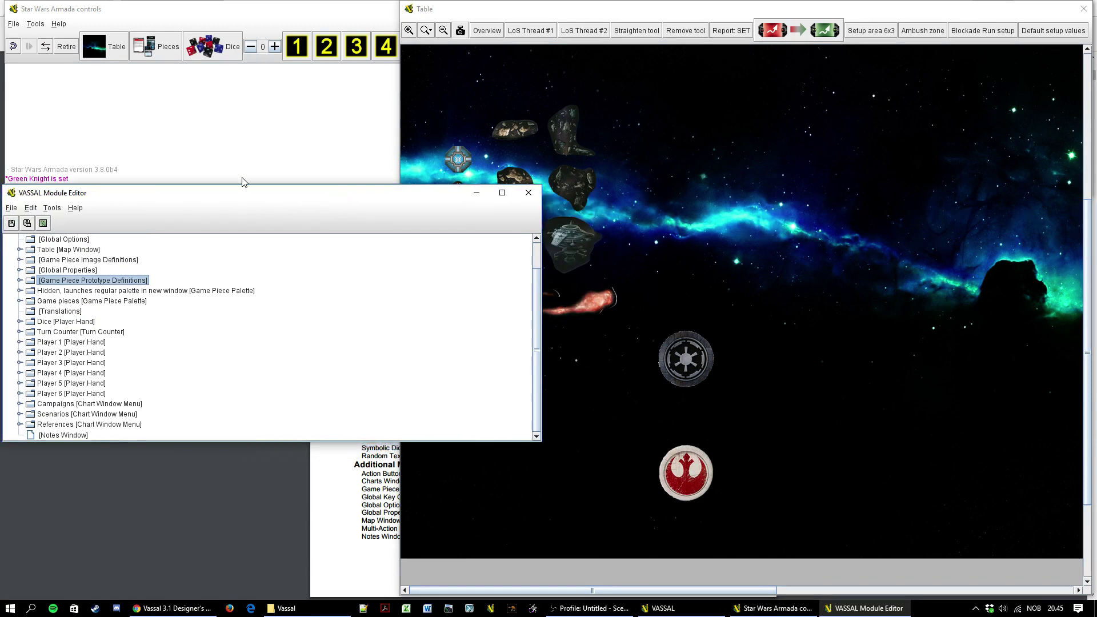
left_click_drag(243, 185, 240, 0)
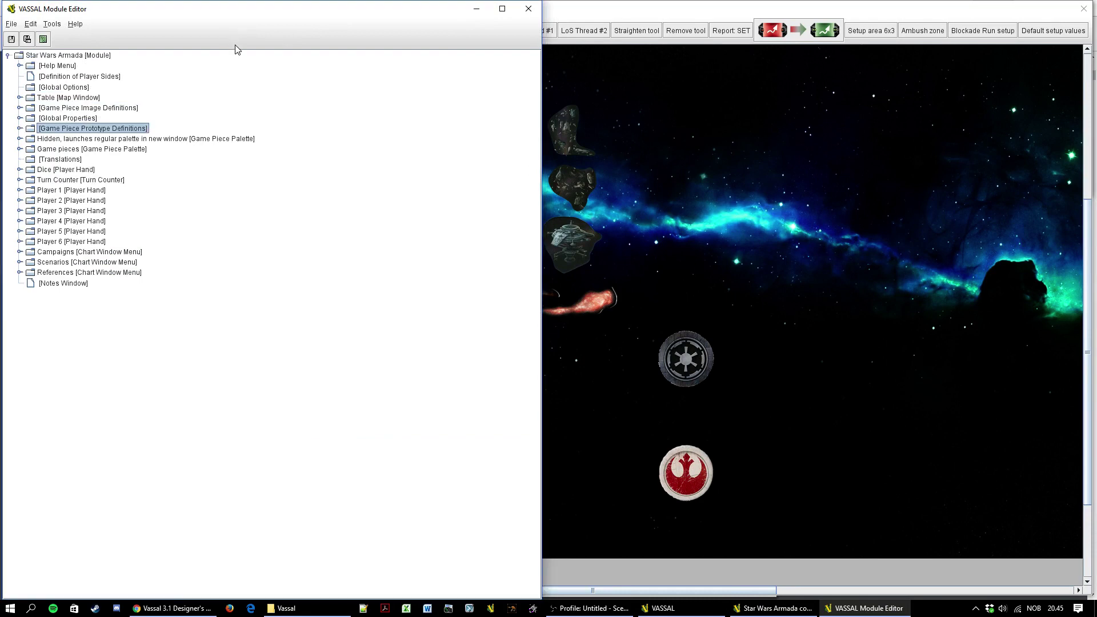
left_click_drag(142, 18, 138, 17)
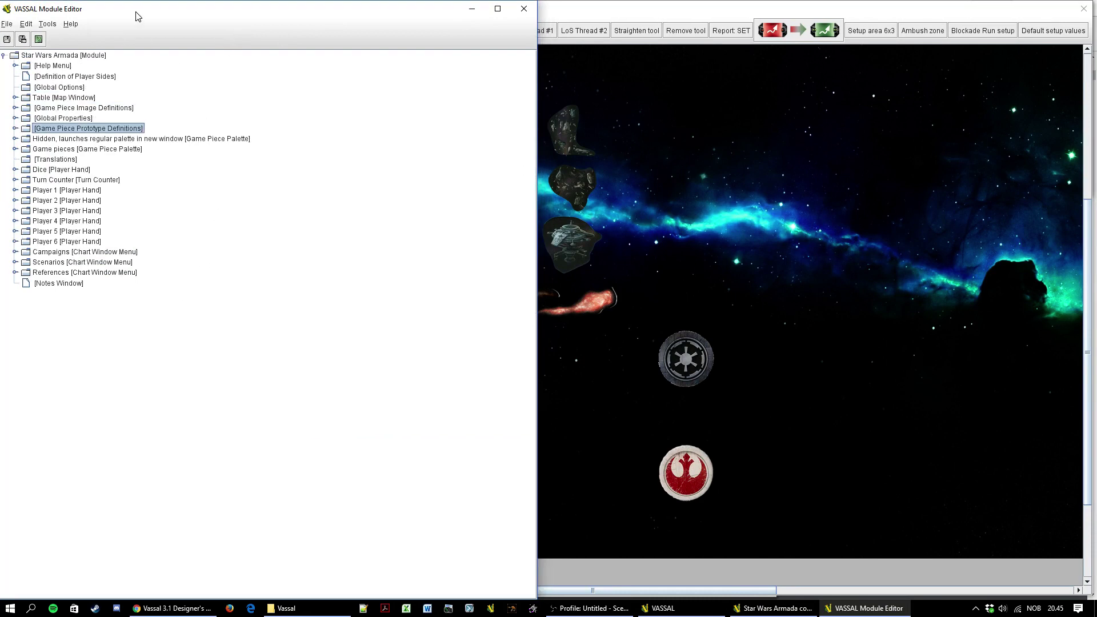
left_click(15, 149)
left_click(37, 150)
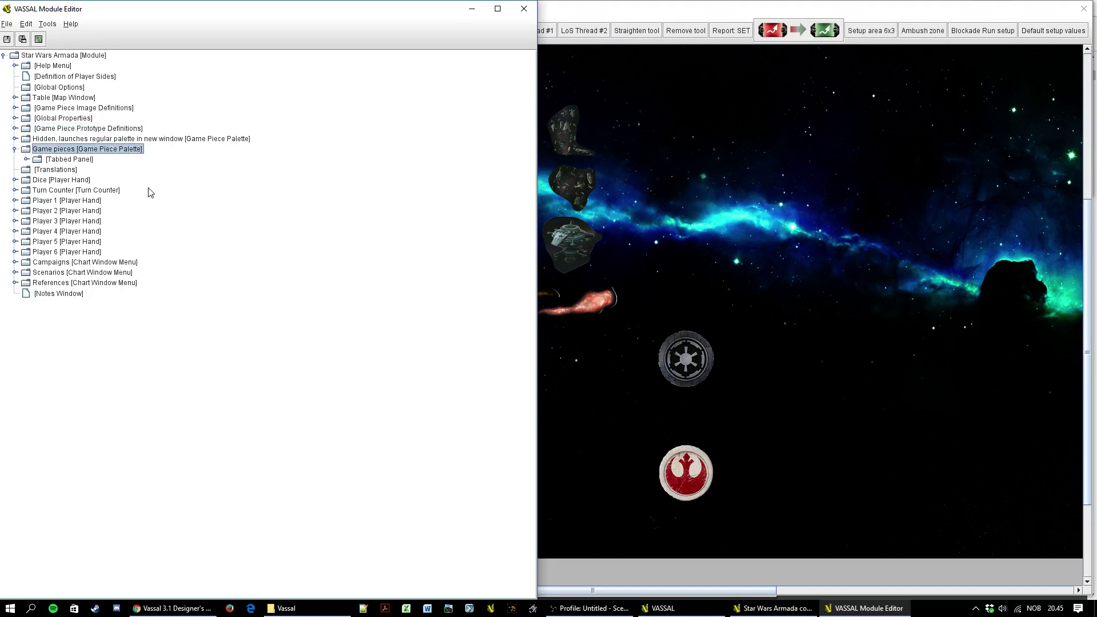
key("Down")
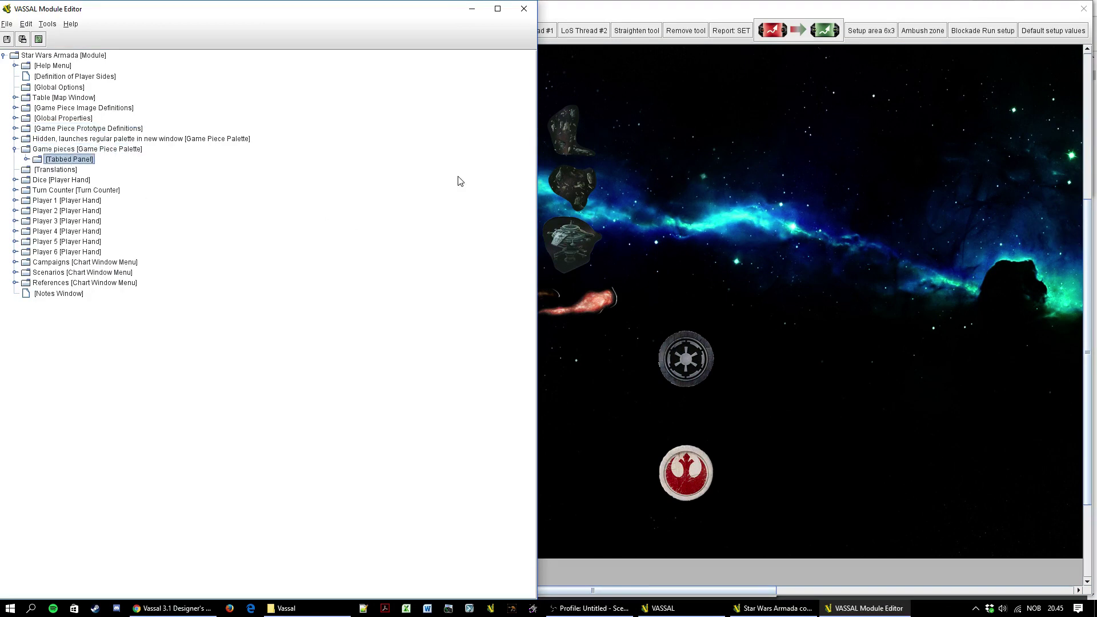
Close the Table window and open the Game pieces window, placing it to the right beside the Module Editor
left_click(1083, 8)
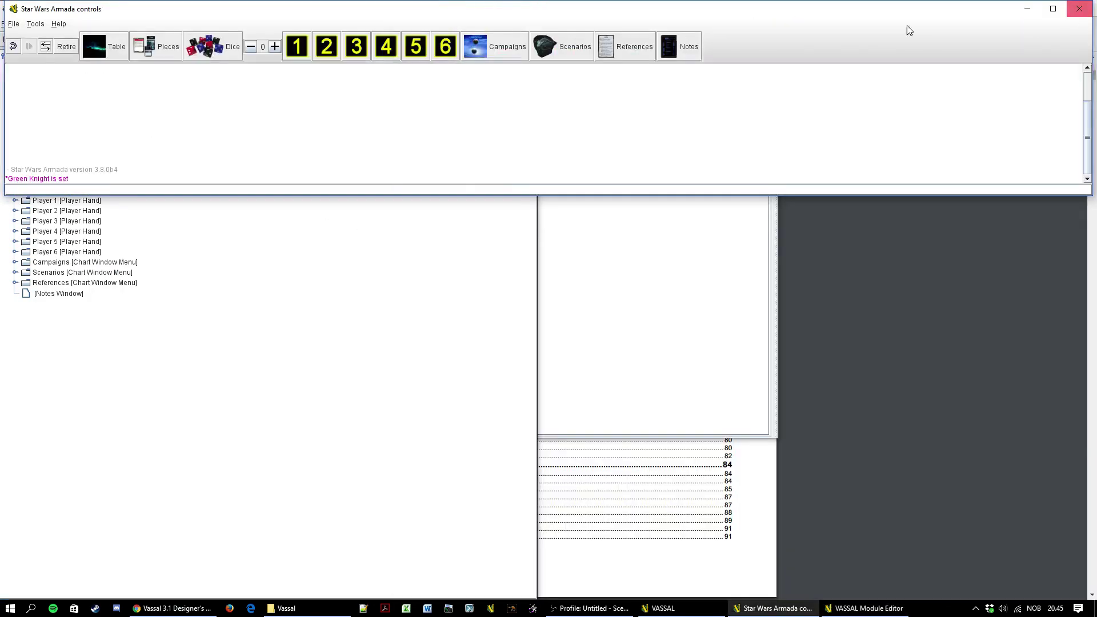
left_click(170, 54)
left_click_drag(319, 116, 825, 98)
left_click(323, 244)
left_click(186, 223)
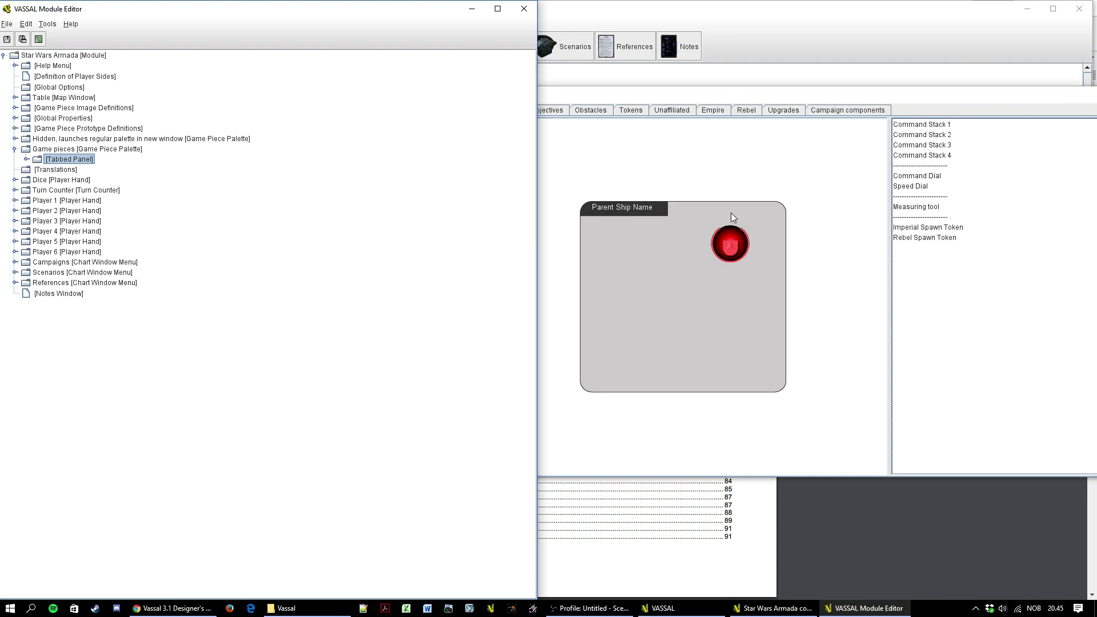
Expand the Tabbed Panel under Game pieces, review the palette's name, button and hotkey settings, and cancel
left_click(26, 160)
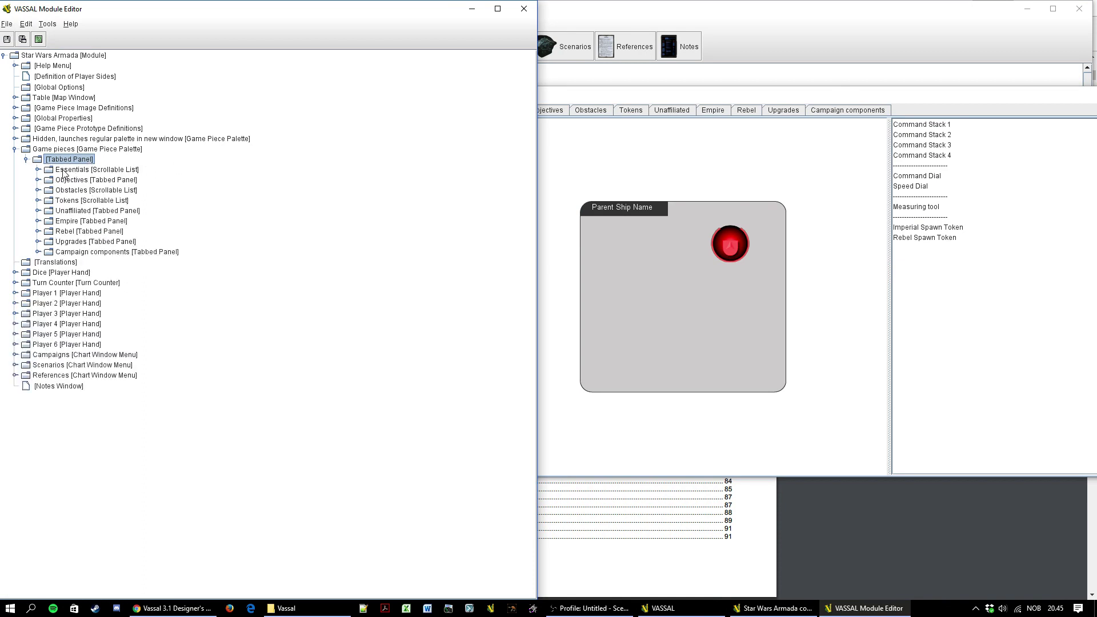
double_click(63, 149)
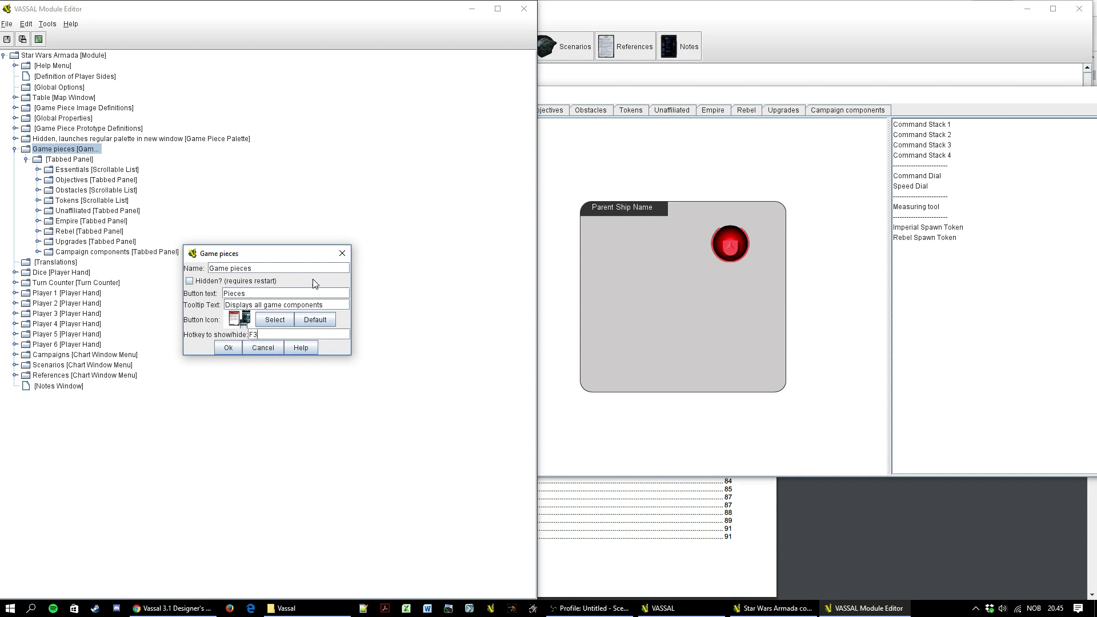
left_click(232, 281)
left_click(274, 347)
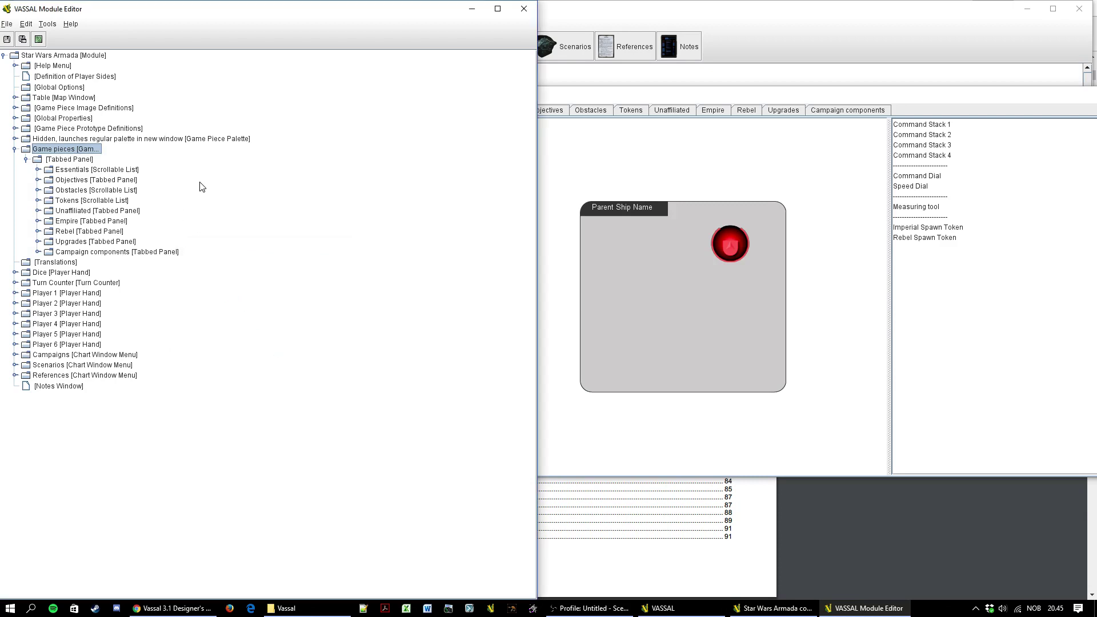
Look through the Essentials list and the Objectives panel in the component tree, collapsing each one again
key("Down")
key("Down")
key("Right")
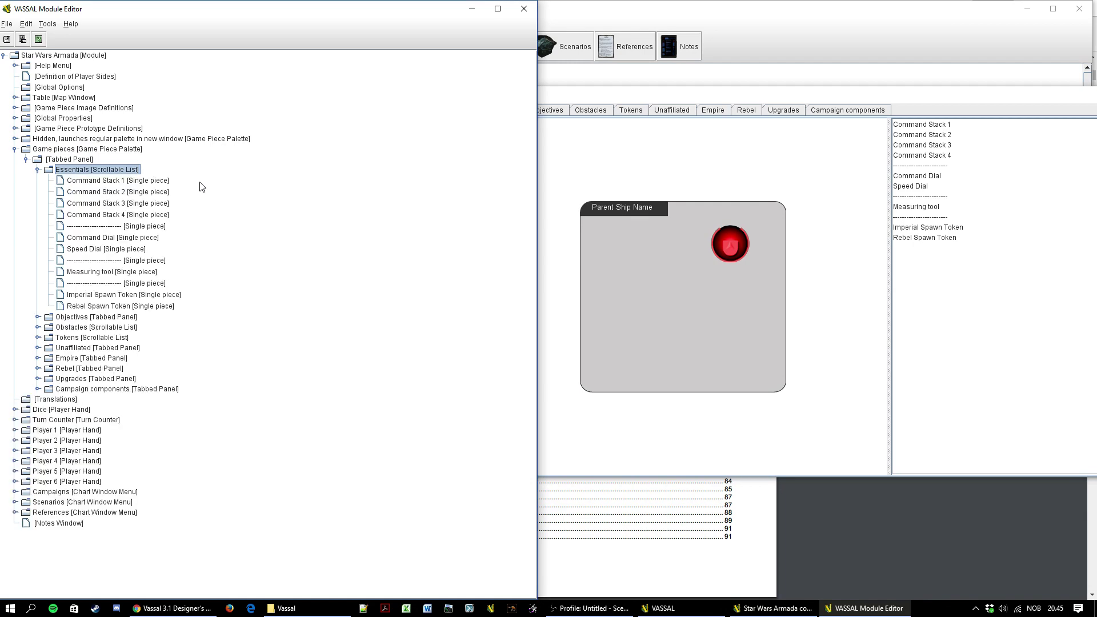
key("Left")
key("Down")
key("Right")
key("Left")
key("Up")
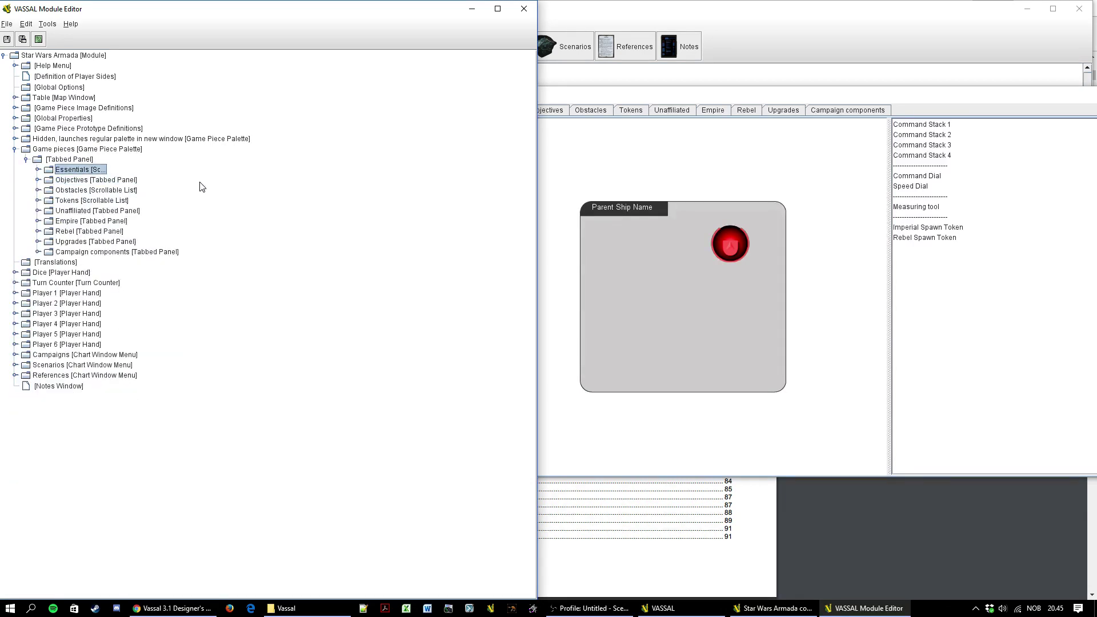
Browse the Objectives, Obstacles, Tokens and Unaffiliated categories in the Game pieces window and return to Essentials
left_click(620, 66)
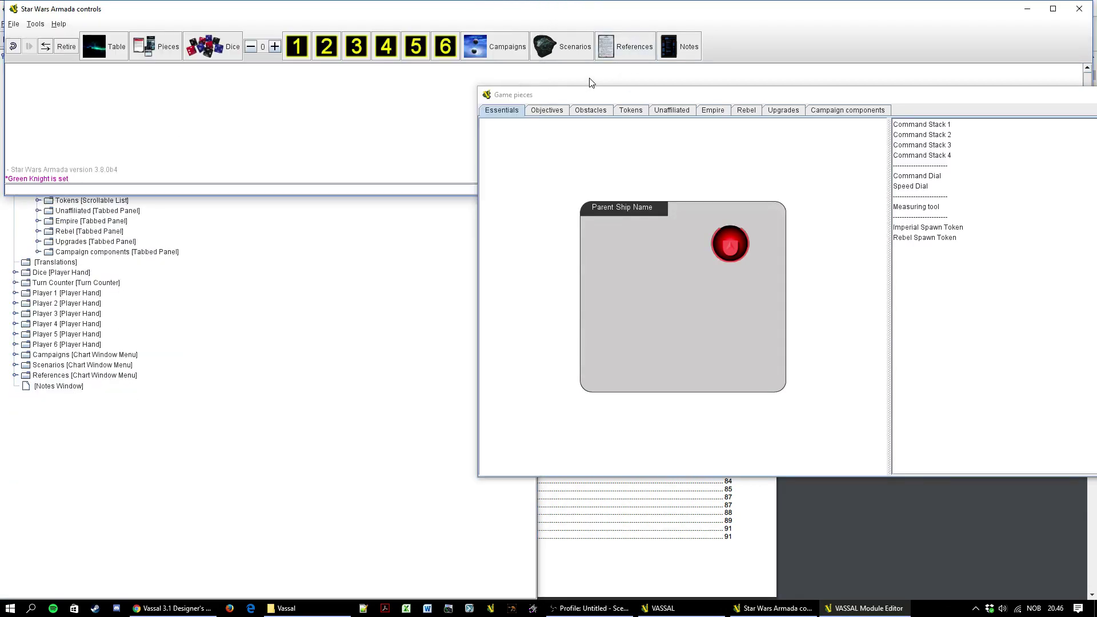
left_click(547, 110)
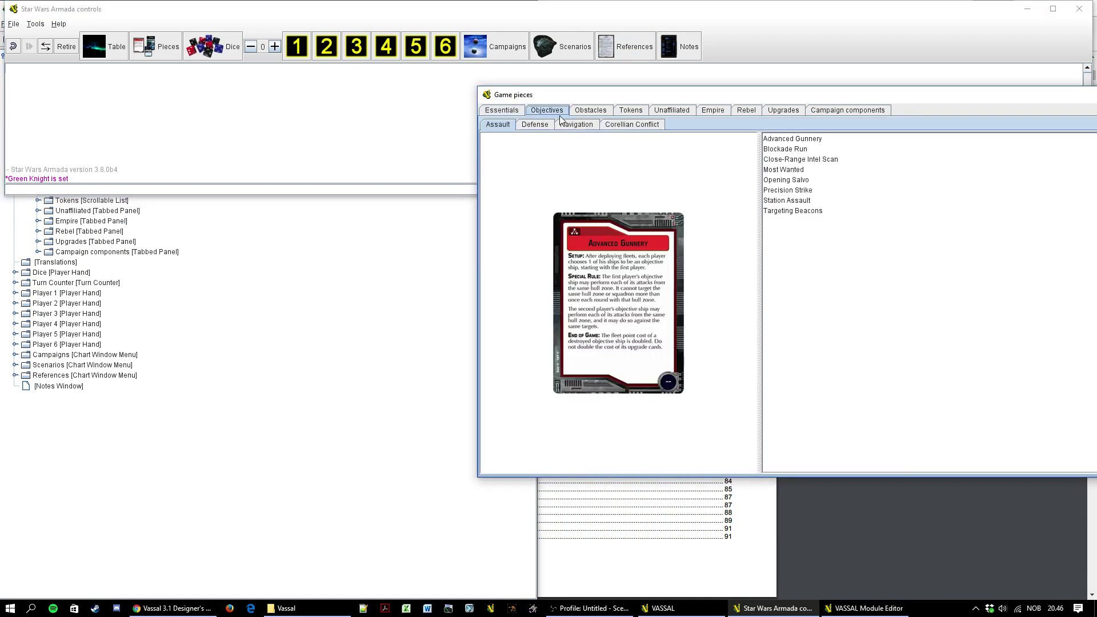
left_click(604, 111)
left_click(633, 110)
left_click(672, 110)
left_click(506, 110)
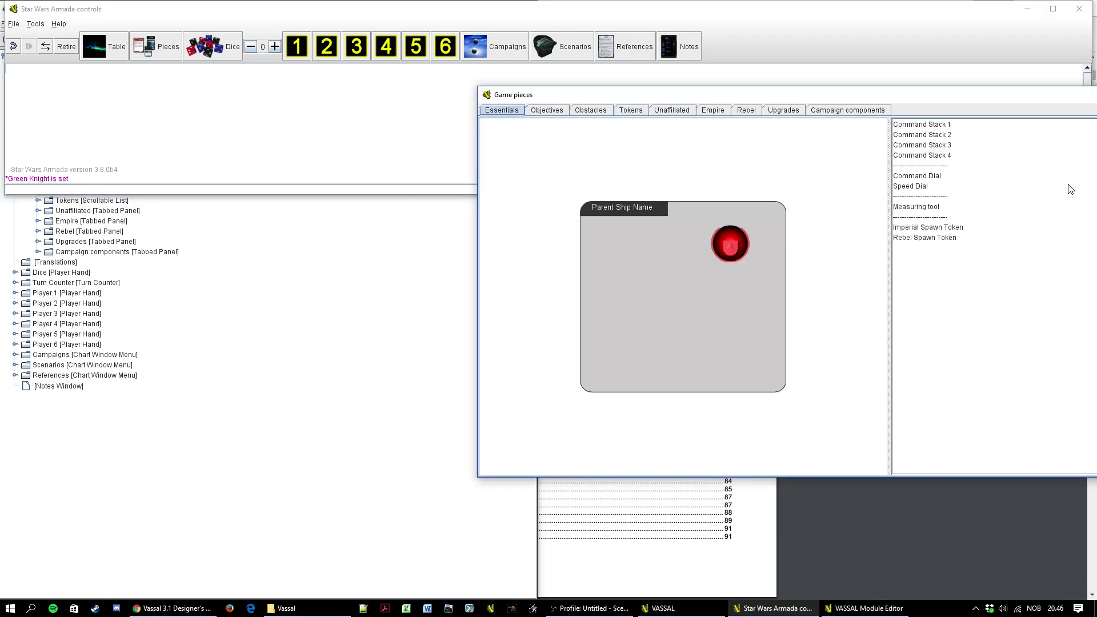
Preview the Command Stack pieces in the Essentials category, ending on Command Stack 1
left_click(951, 136)
key("Down")
key("Down")
key("Up")
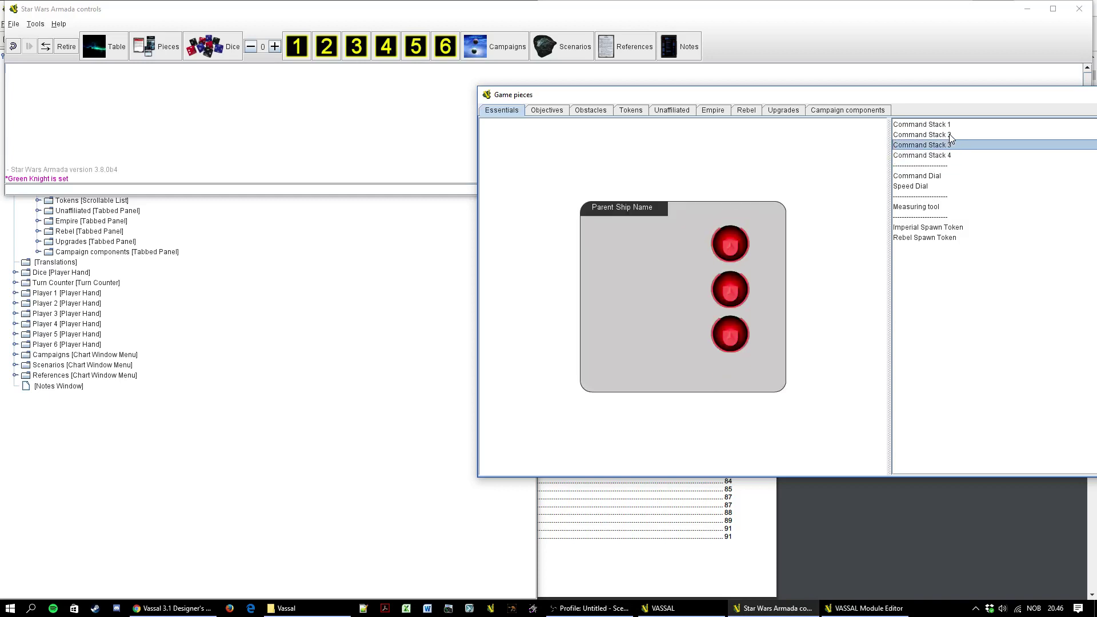
key("Up")
key("Up")
Return to the Module Editor, expand the Essentials list and select the Command Stack 1 piece
left_click(335, 277)
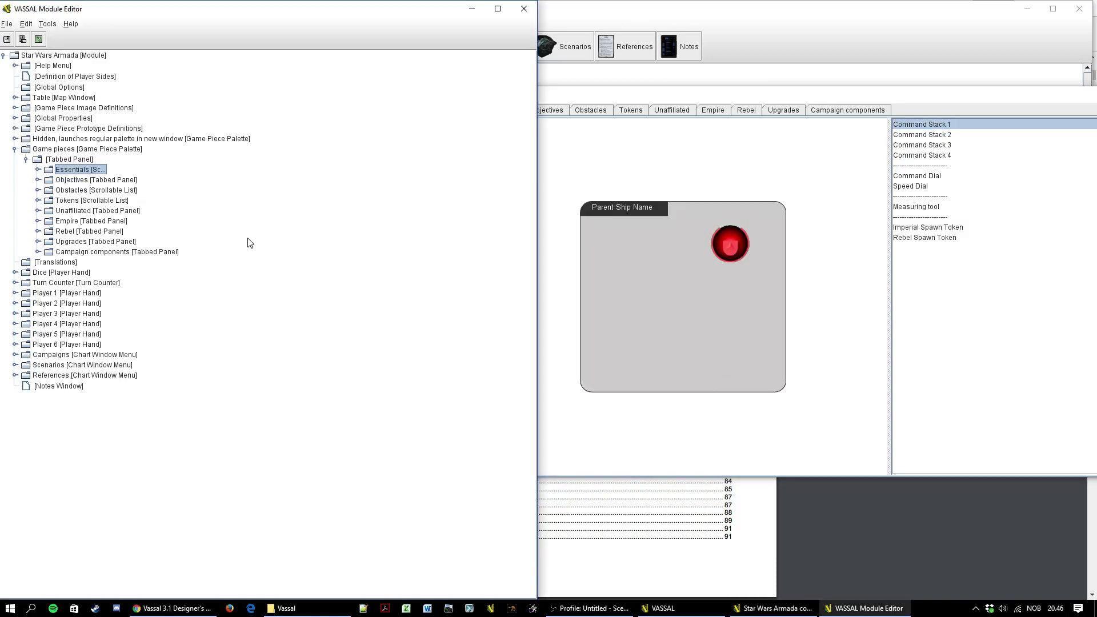
left_click(37, 170)
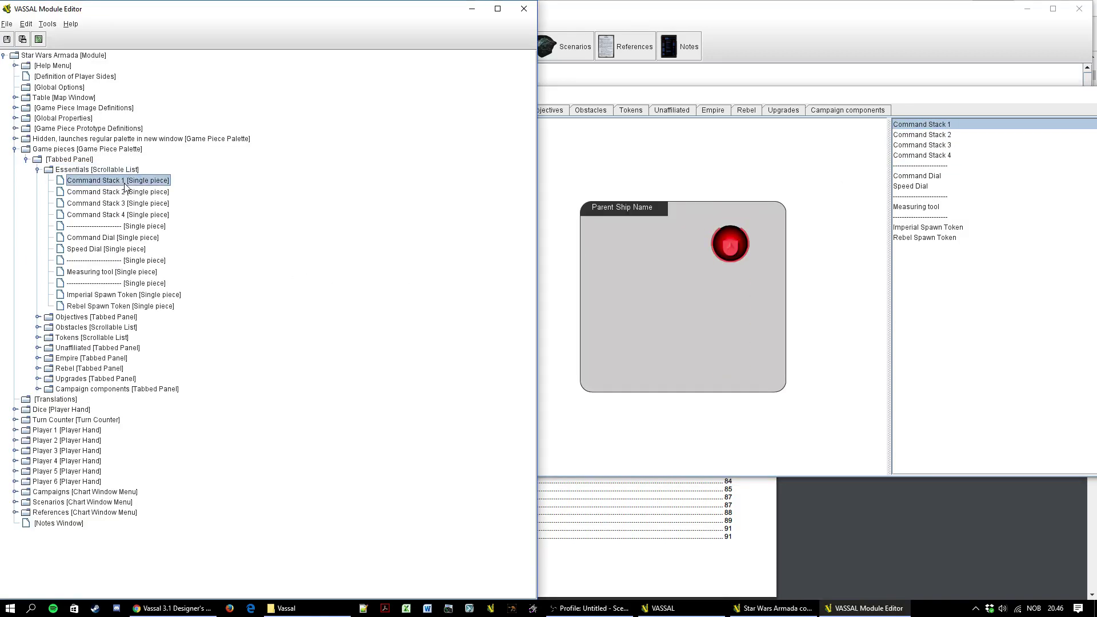
left_click(128, 182)
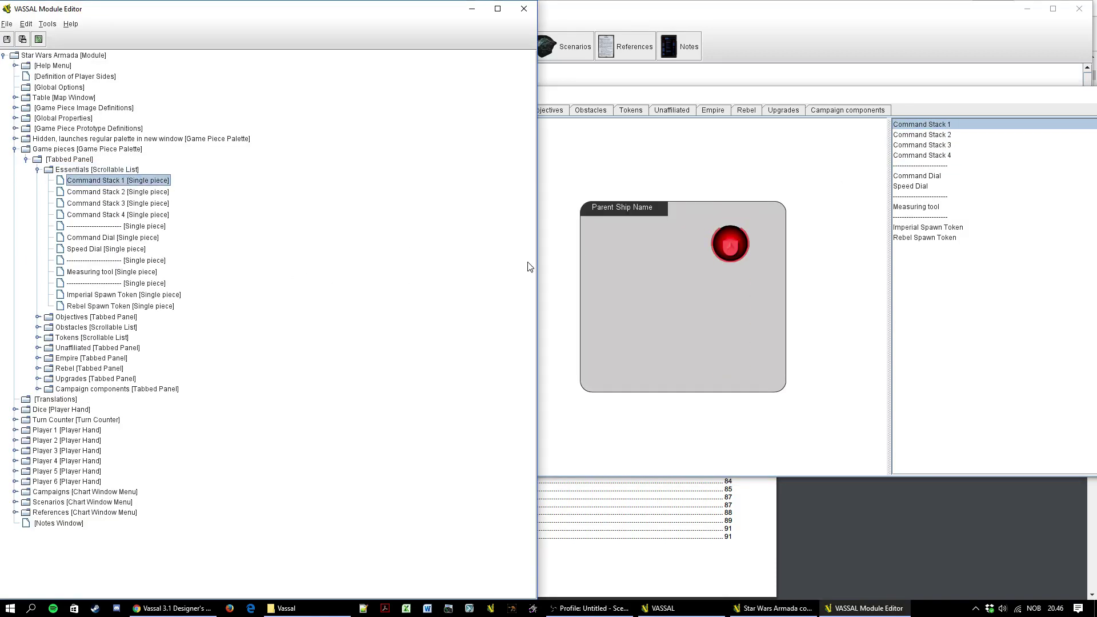
Expand the Objectives panel and its Assault list to examine the objective cards inside
left_click(38, 317)
left_click(50, 327)
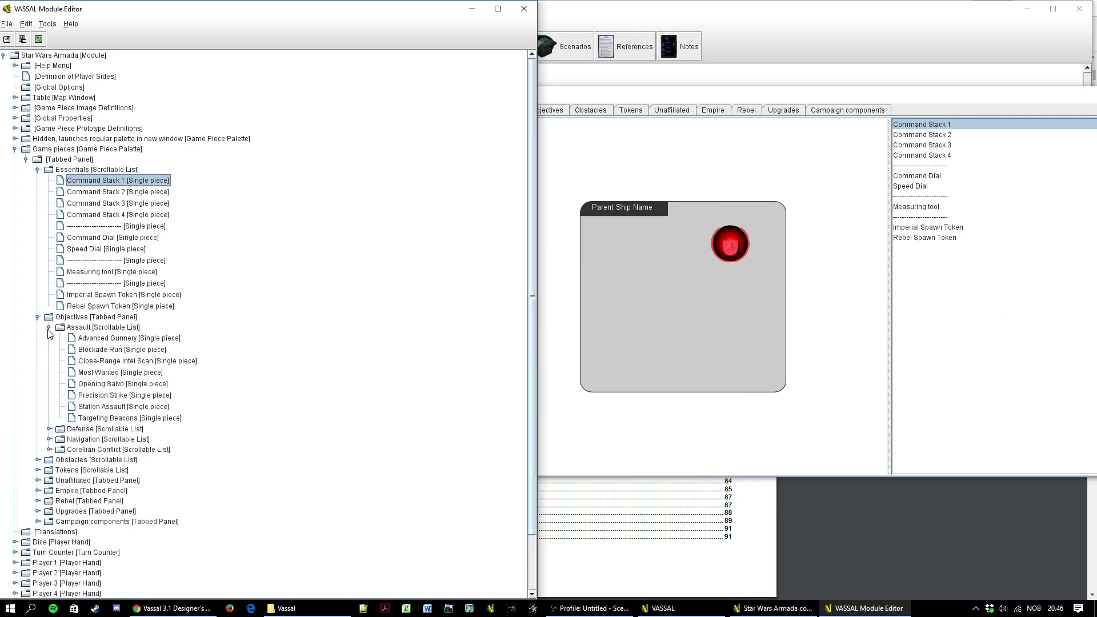
scroll(97, 349, "down", 2)
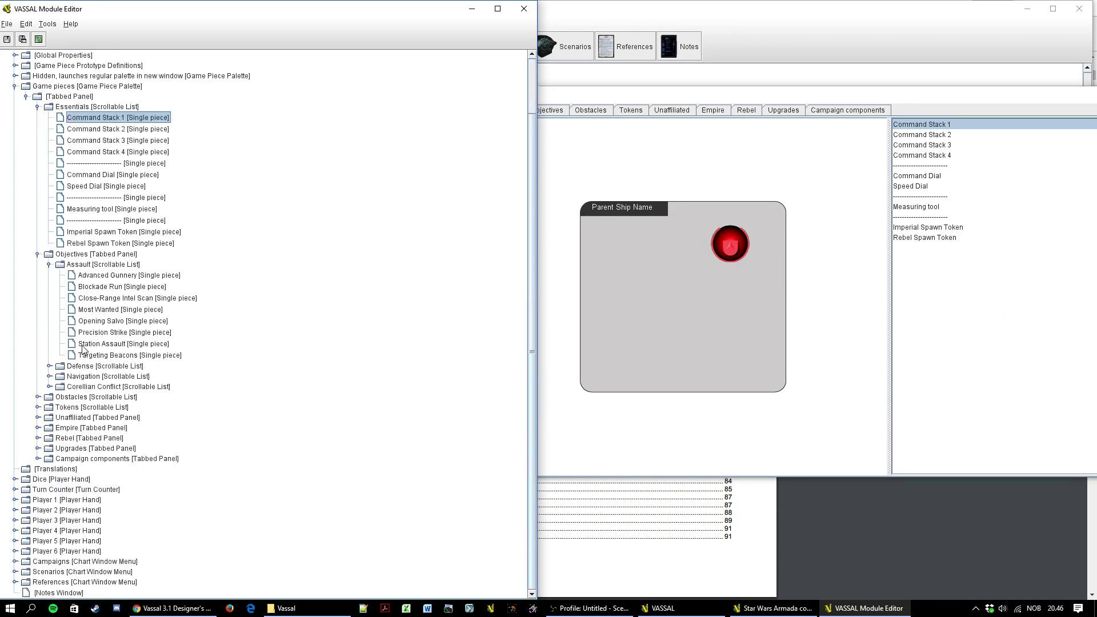
Look into the Obstacles, Tokens and Unaffiliated components of the Game pieces palette, collapsing each one again
left_click(37, 397)
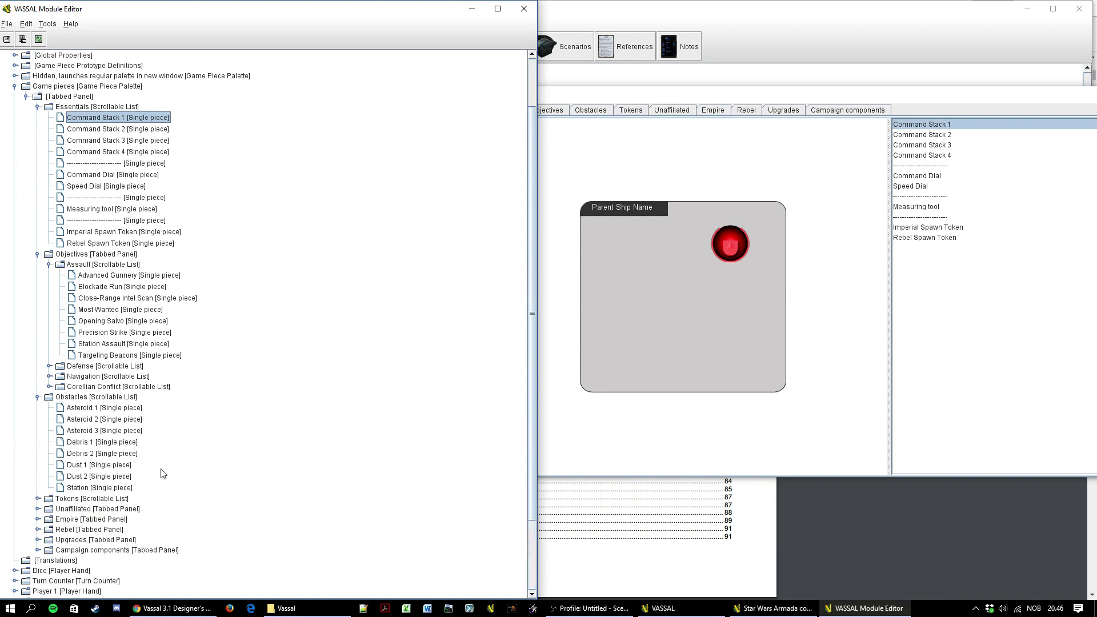
left_click(38, 397)
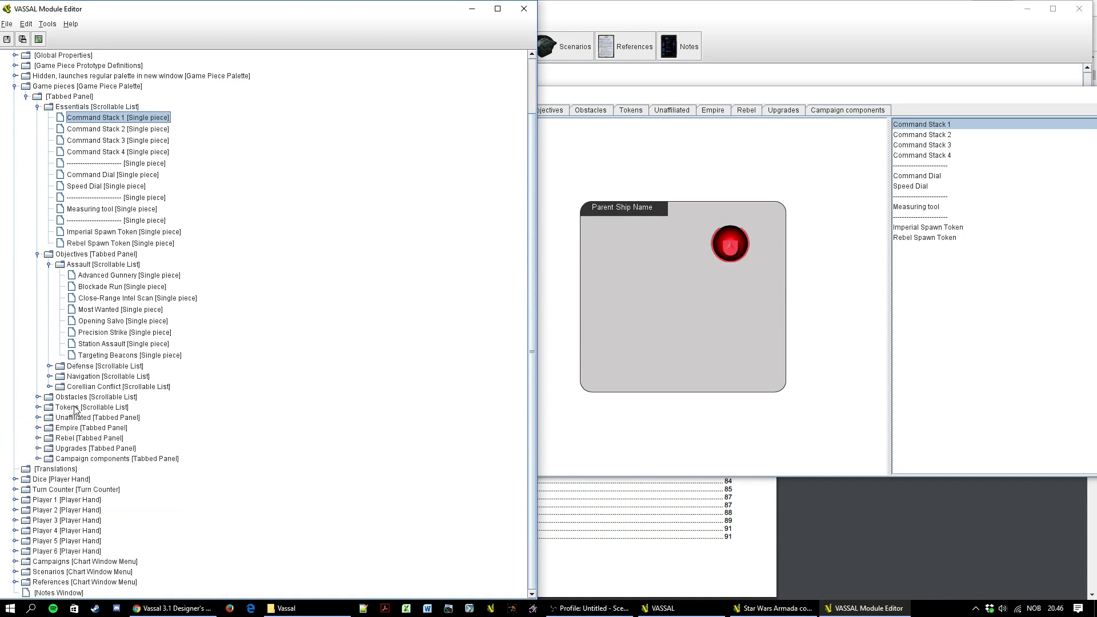
left_click(38, 408)
left_click(38, 407)
left_click(37, 417)
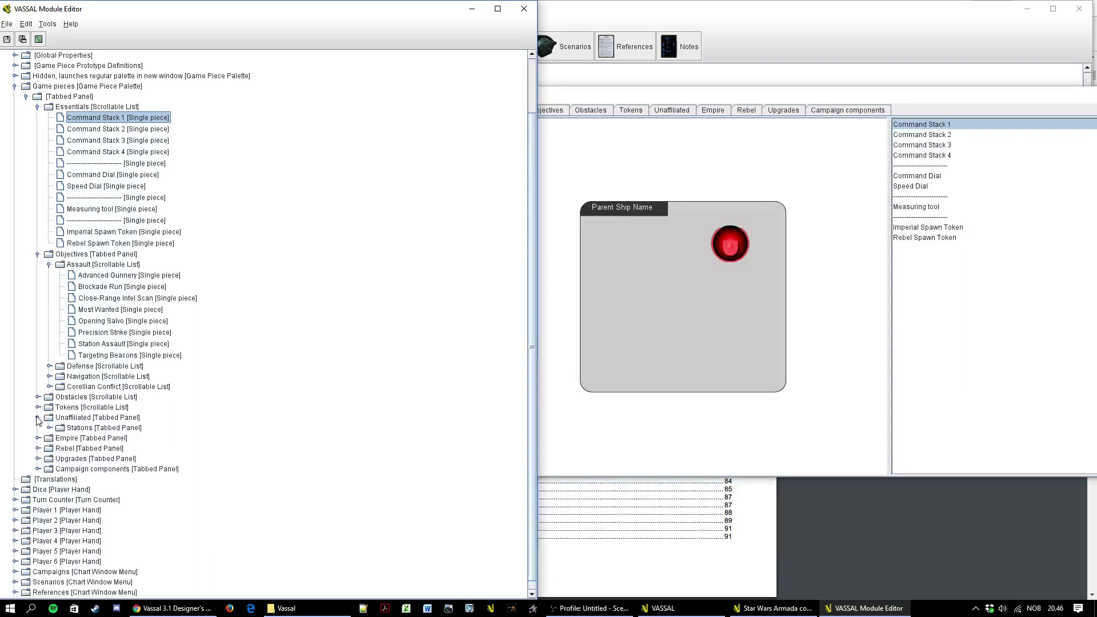
left_click(38, 418)
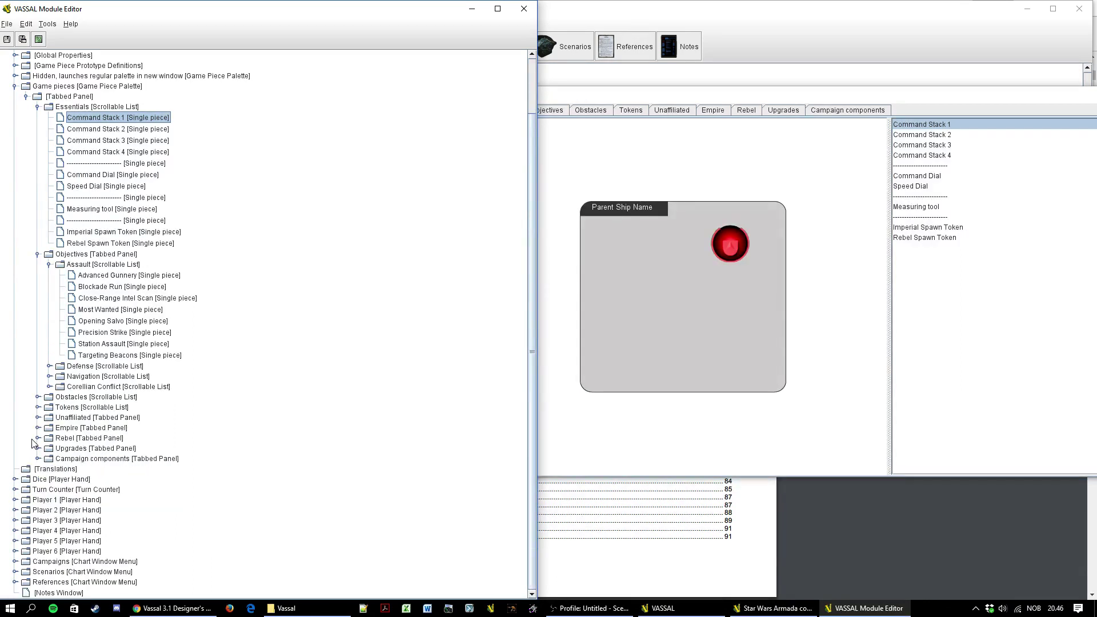
Look into the Rebel, Upgrades and Campaign components panels, and collapse them together with the Essentials and Objectives entries
left_click(38, 439)
left_click(38, 438)
left_click(37, 448)
left_click(45, 459)
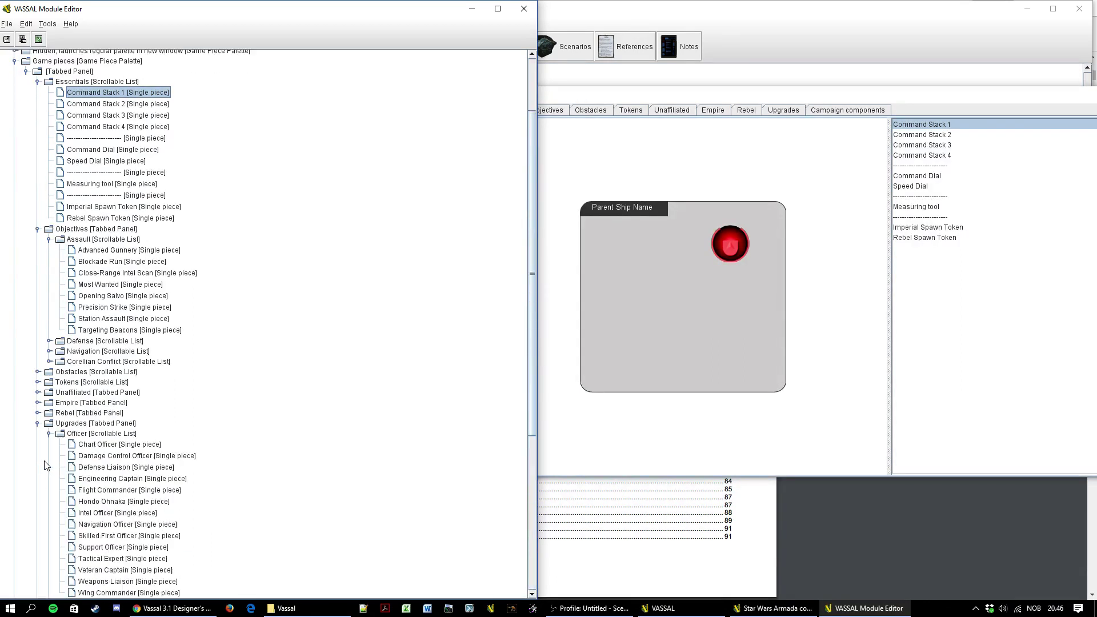
left_click(37, 424)
left_click(38, 459)
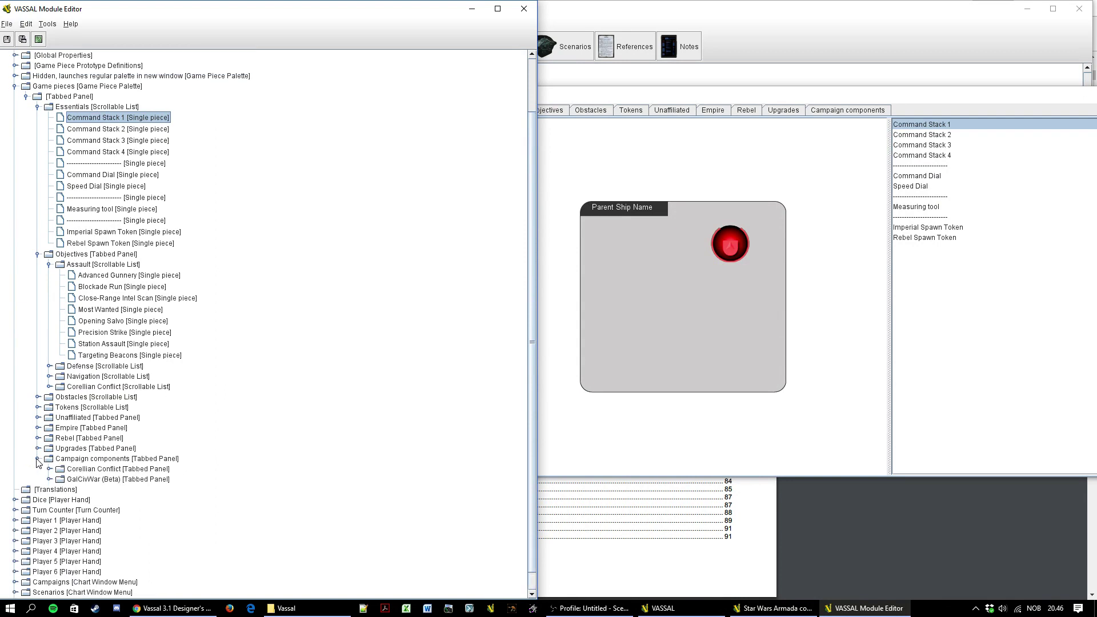
left_click(38, 458)
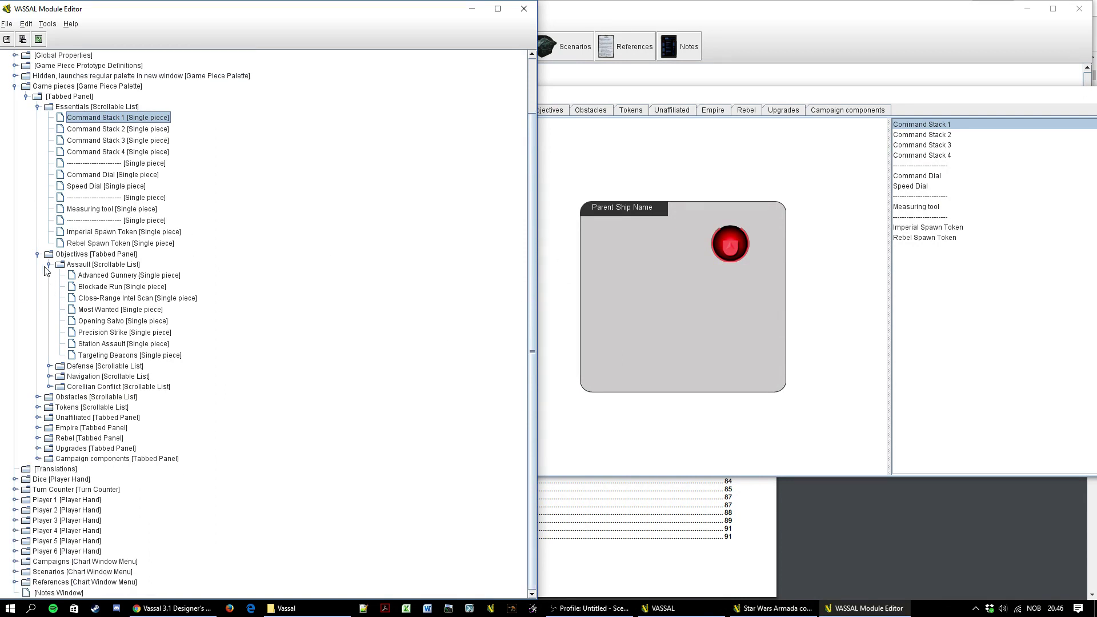
left_click(37, 107)
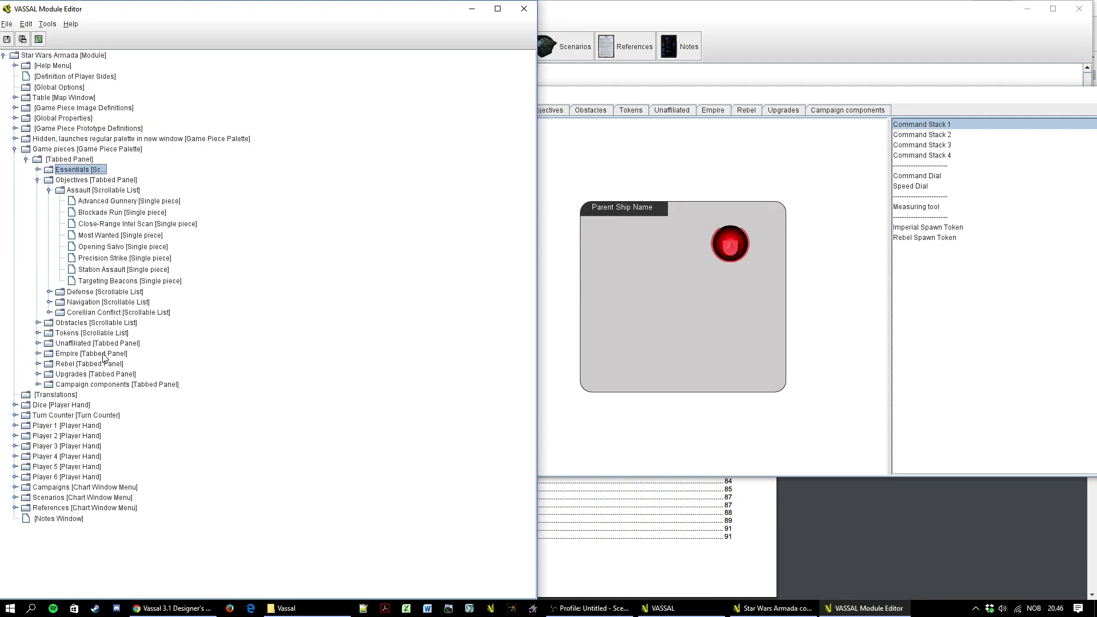
left_click(38, 180)
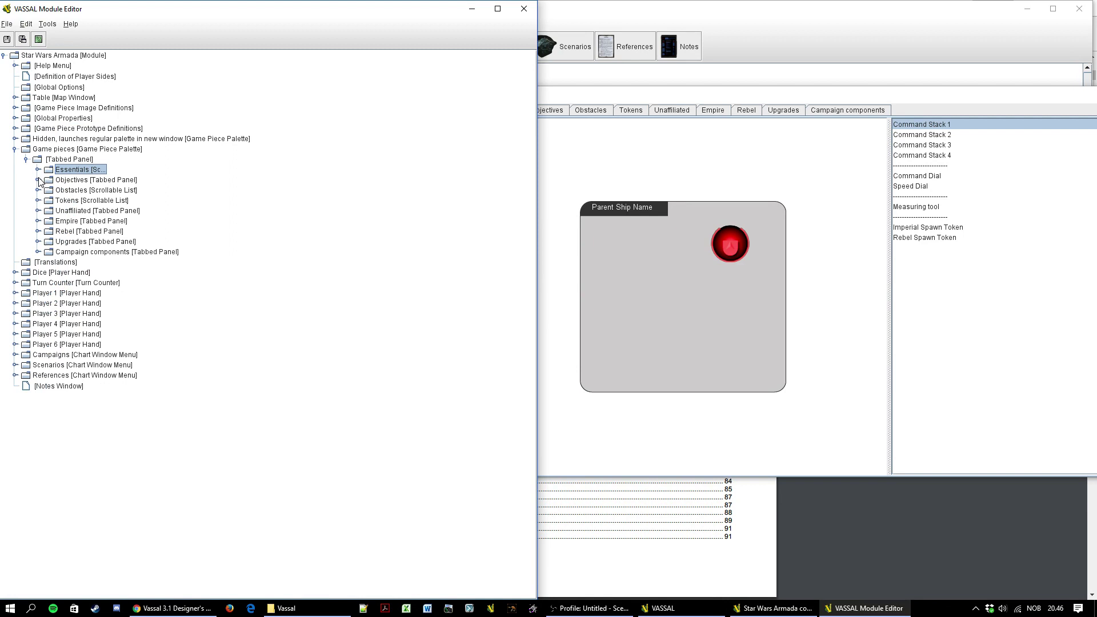
Open the Intel Officer piece in the Upgrades panel's Officer list and inspect its Basic Piece properties without changing them
left_click(38, 242)
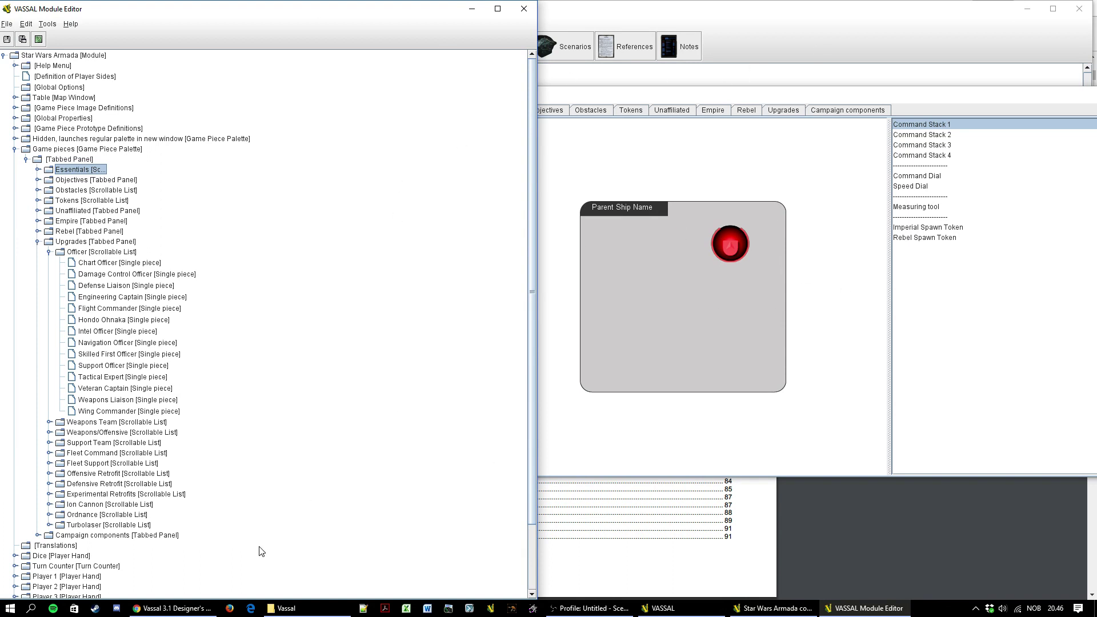
double_click(89, 331)
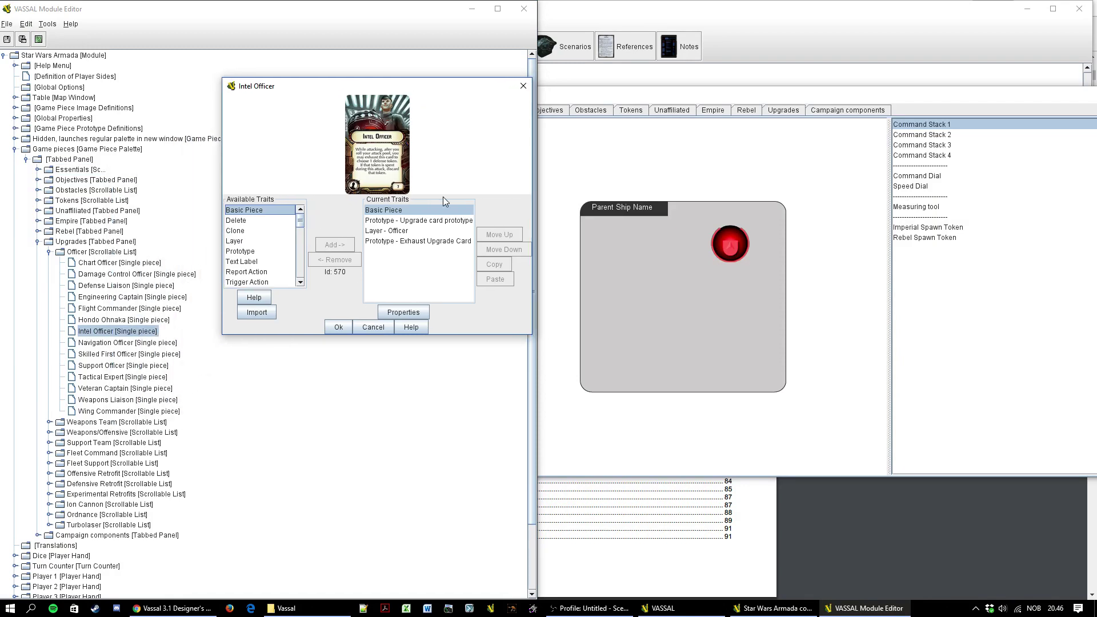
double_click(391, 215)
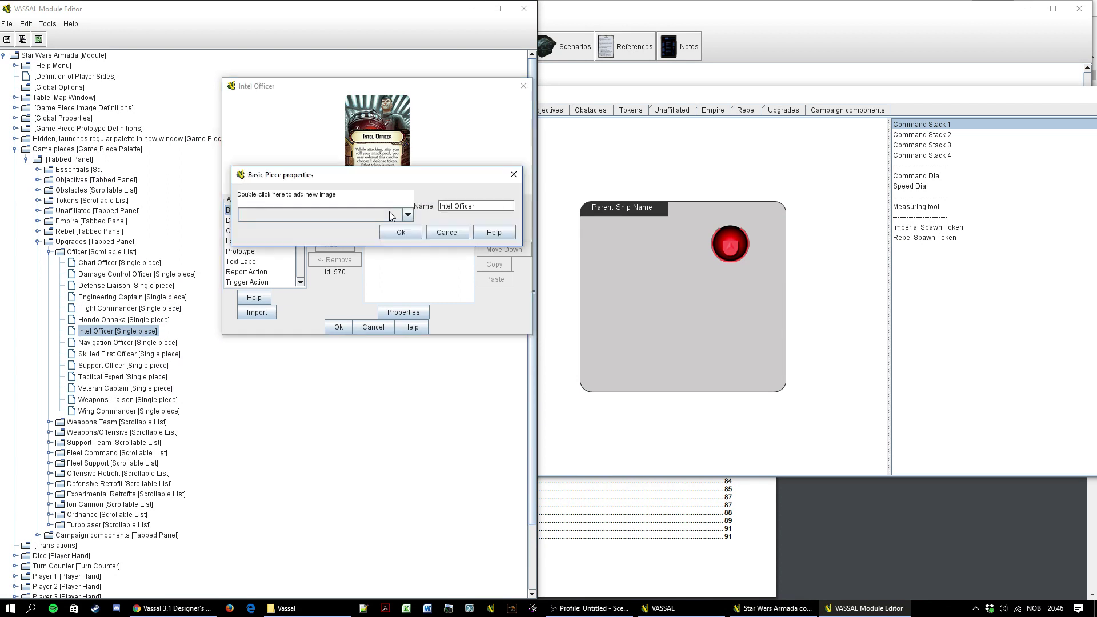
left_click(446, 237)
double_click(420, 210)
left_click(447, 233)
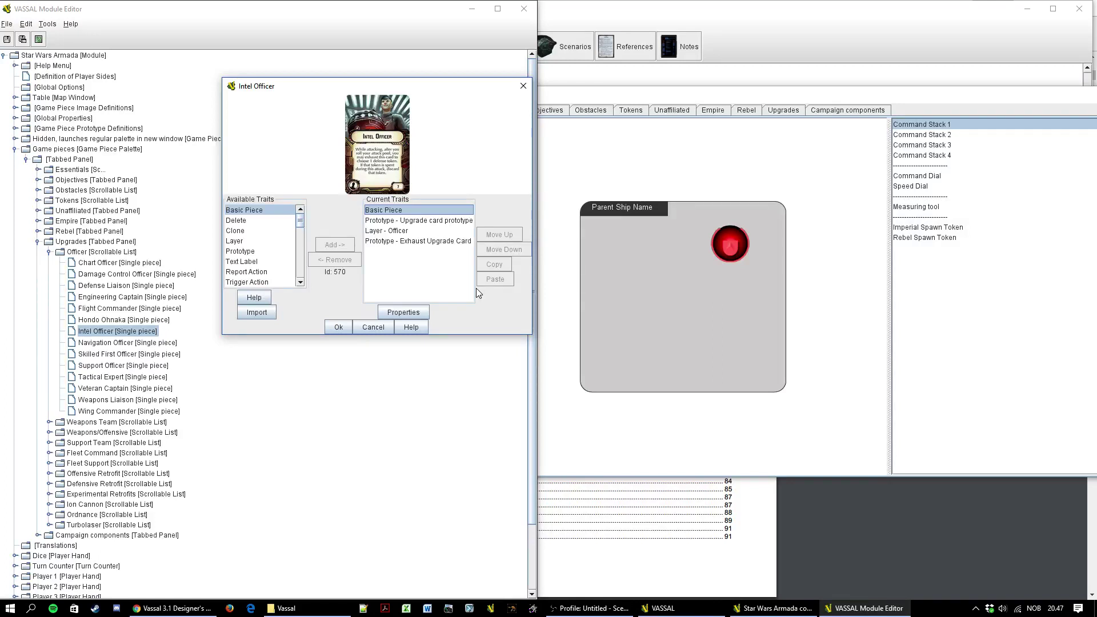
Inspect the Intel Officer's Upgrade card prototype trait, moving the piece dialog clear of the component tree
left_click(372, 220)
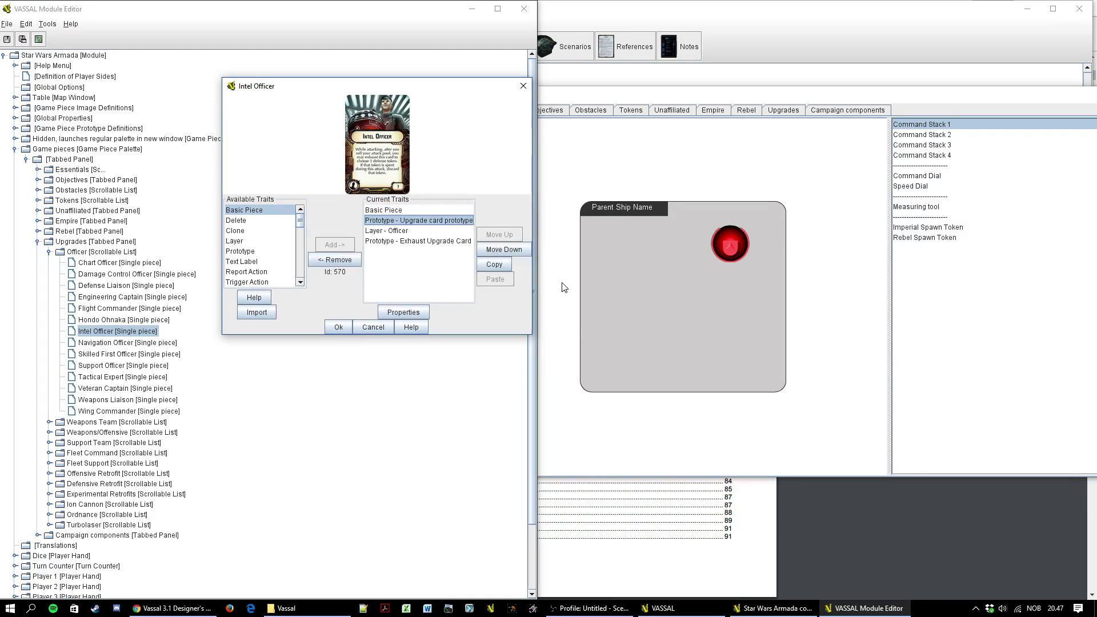
left_click(406, 221)
left_click(43, 131)
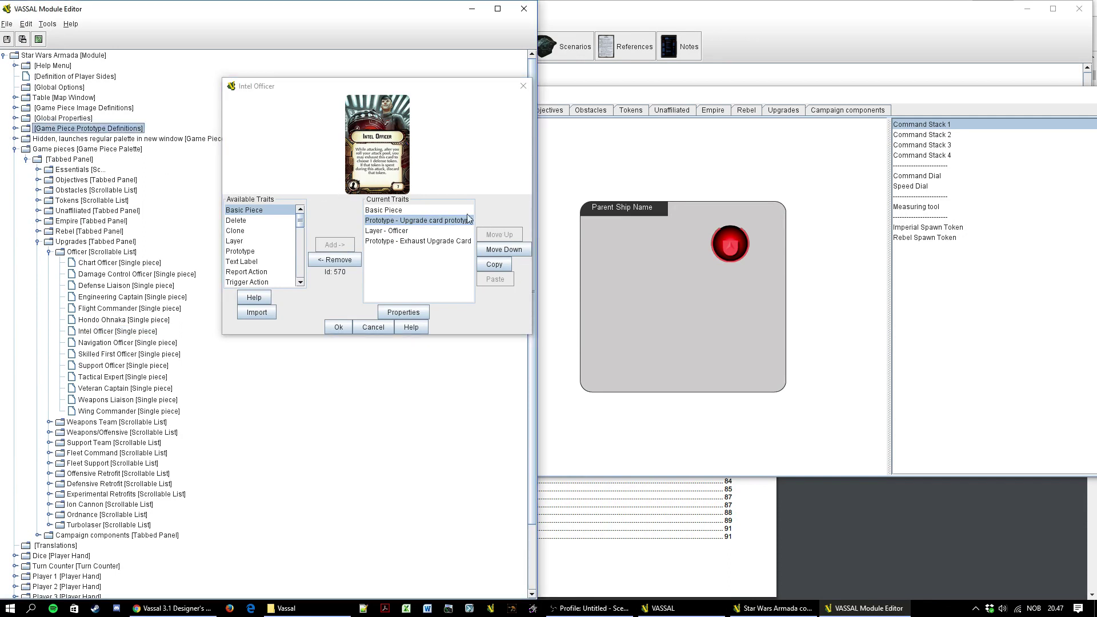
left_click_drag(309, 87, 345, 81)
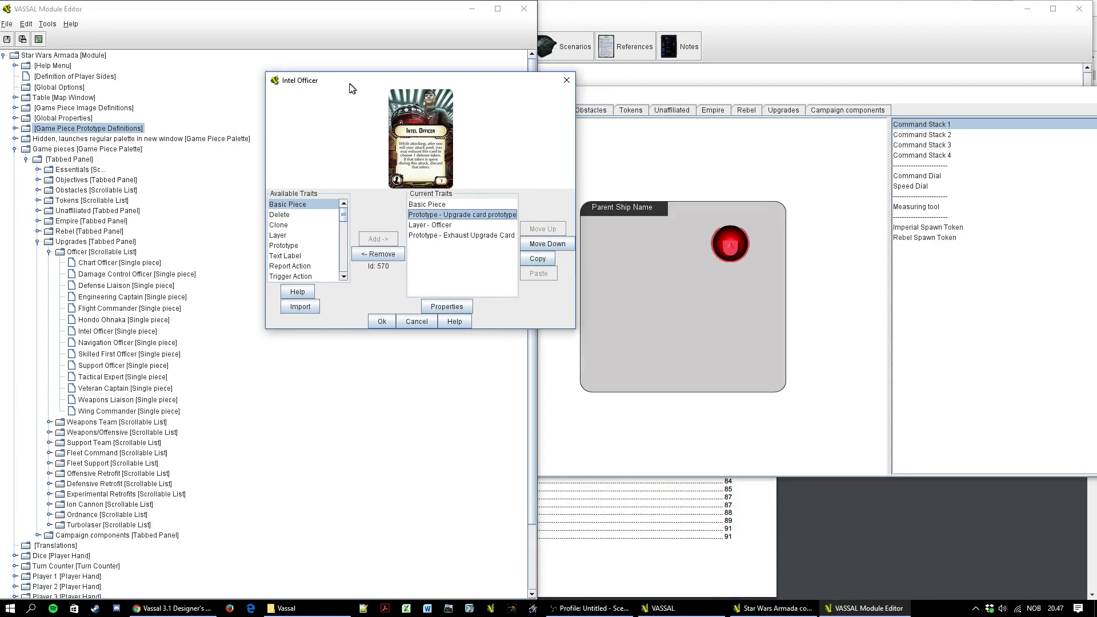
double_click(444, 204)
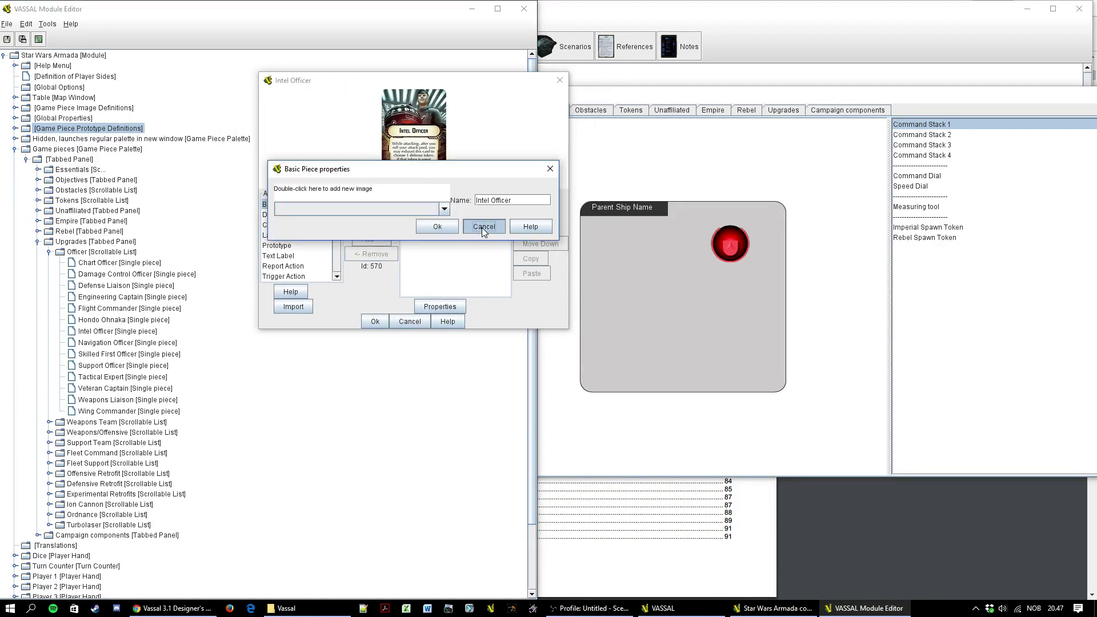
left_click(482, 226)
double_click(464, 216)
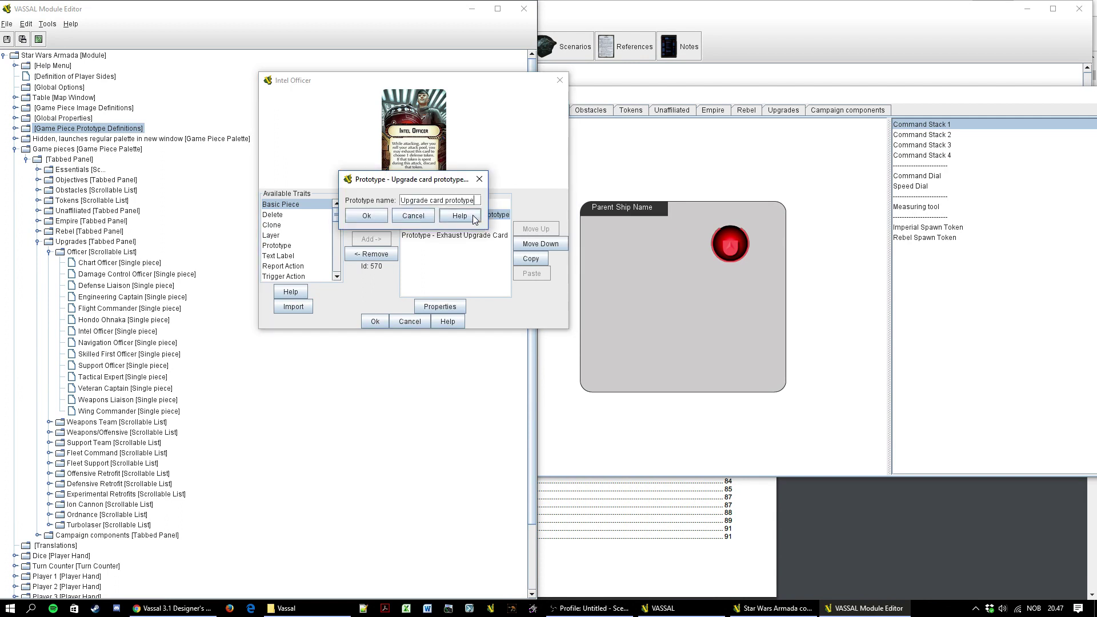
left_click(464, 223)
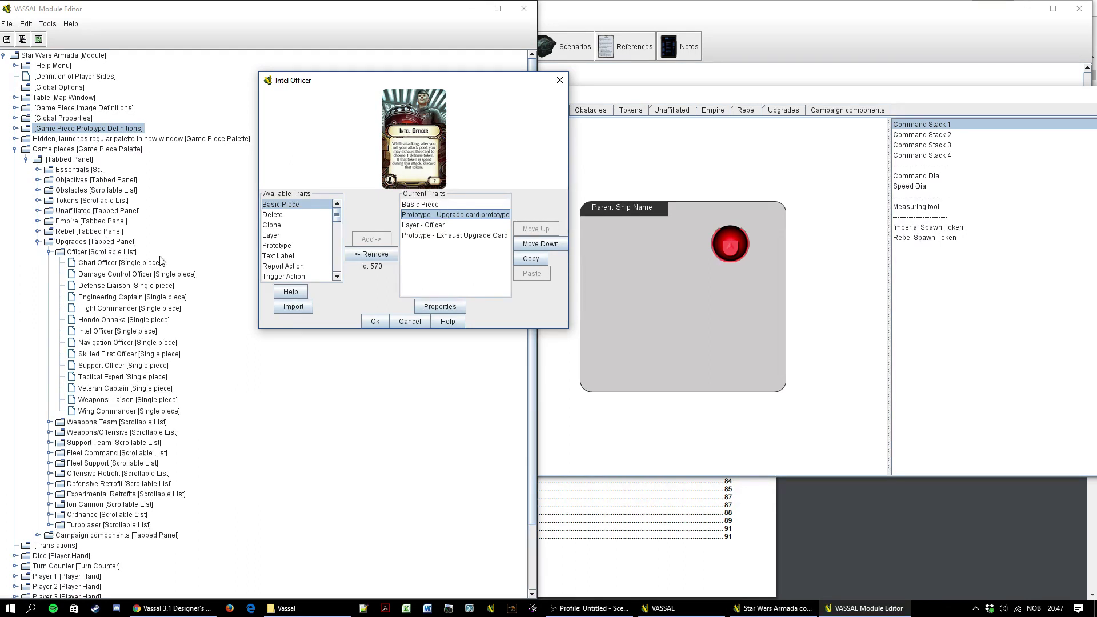
Select Prototype among the available traits and expand Game Piece Prototype Definitions to look through the defined prototypes
left_click(296, 239)
left_click(292, 246)
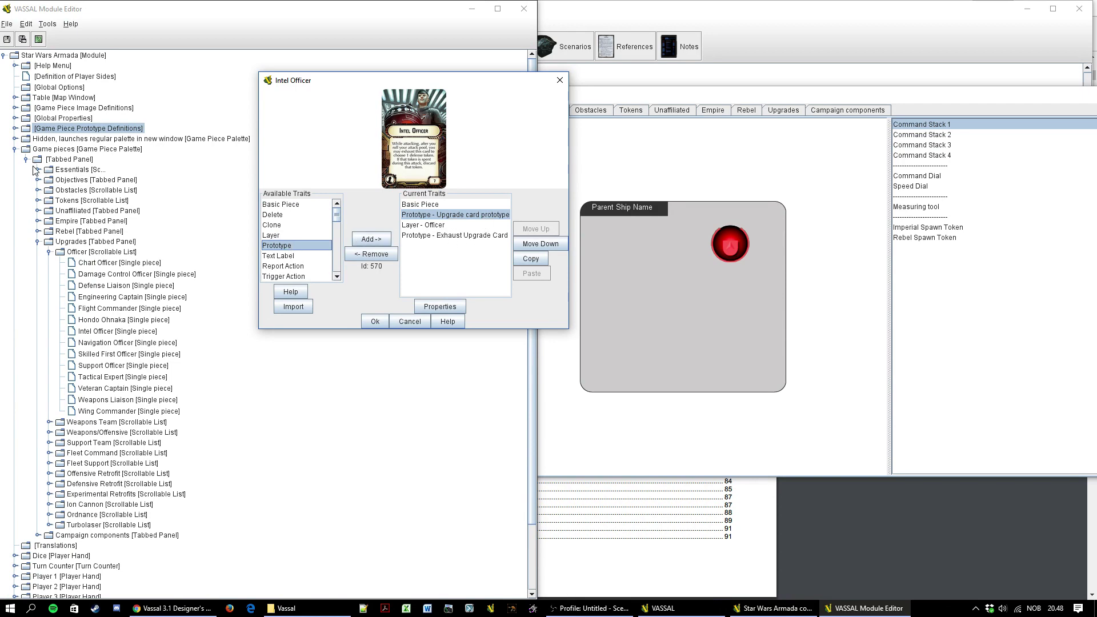
left_click(16, 130)
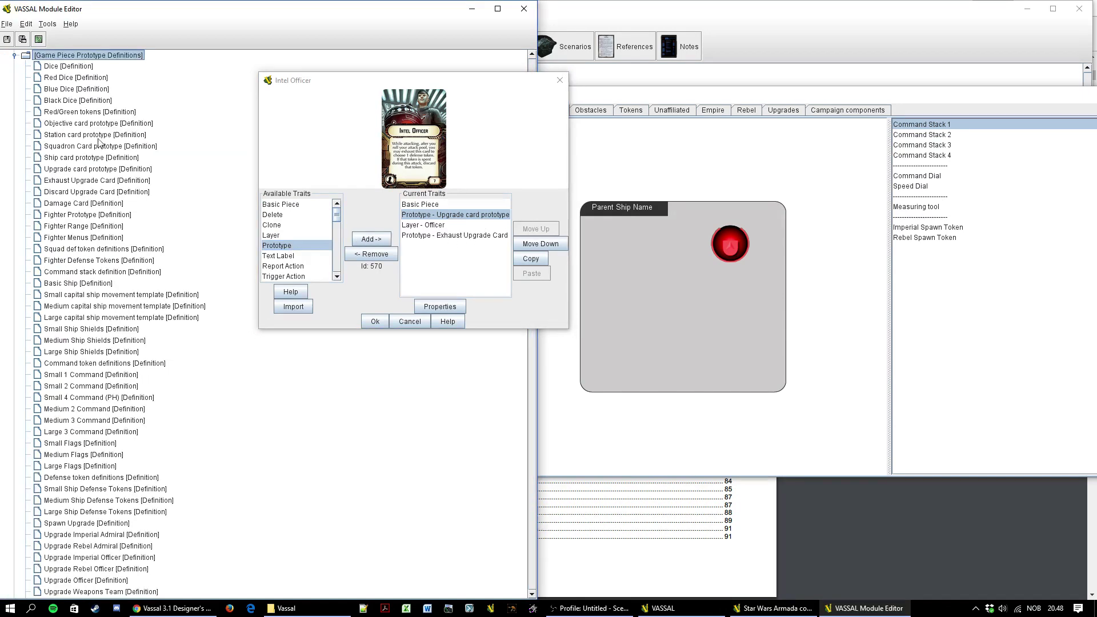
scroll(99, 345, "down", 5)
scroll(99, 345, "down", 5)
scroll(103, 257, "up", 20)
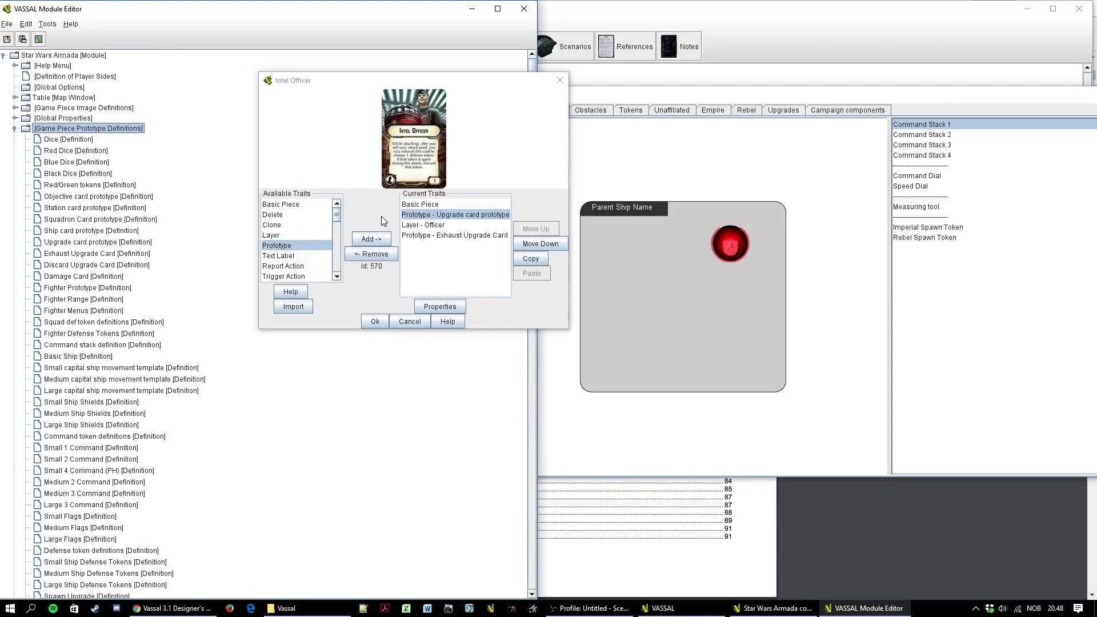
Open the Upgrade card prototype definition beside the Intel Officer dialog and examine its Delete, Clone and Marker traits
double_click(80, 243)
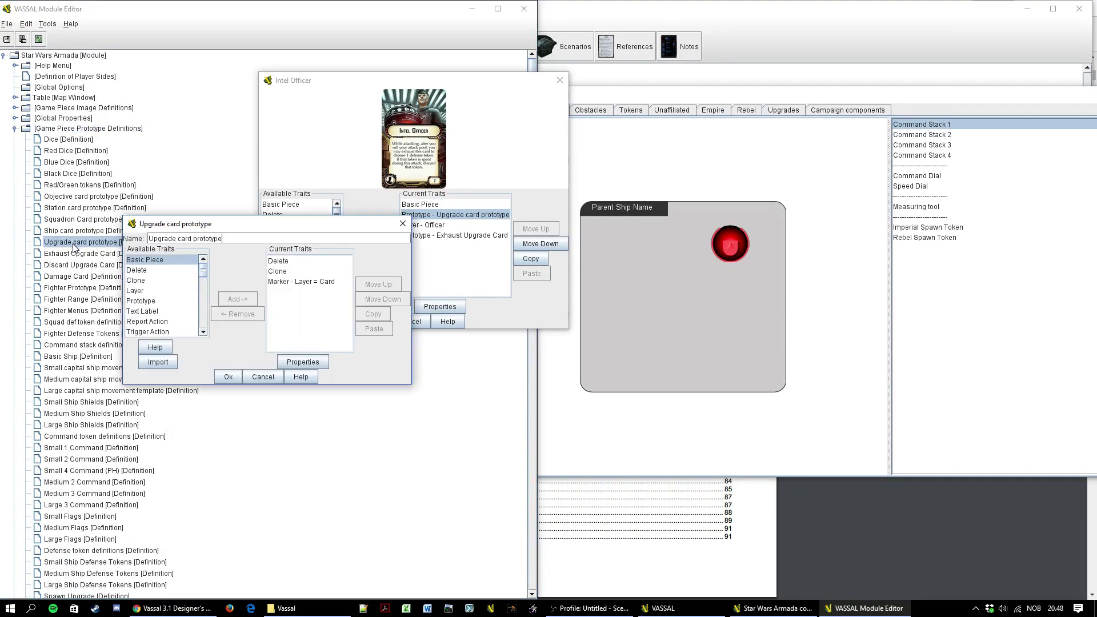
left_click_drag(286, 224, 187, 140)
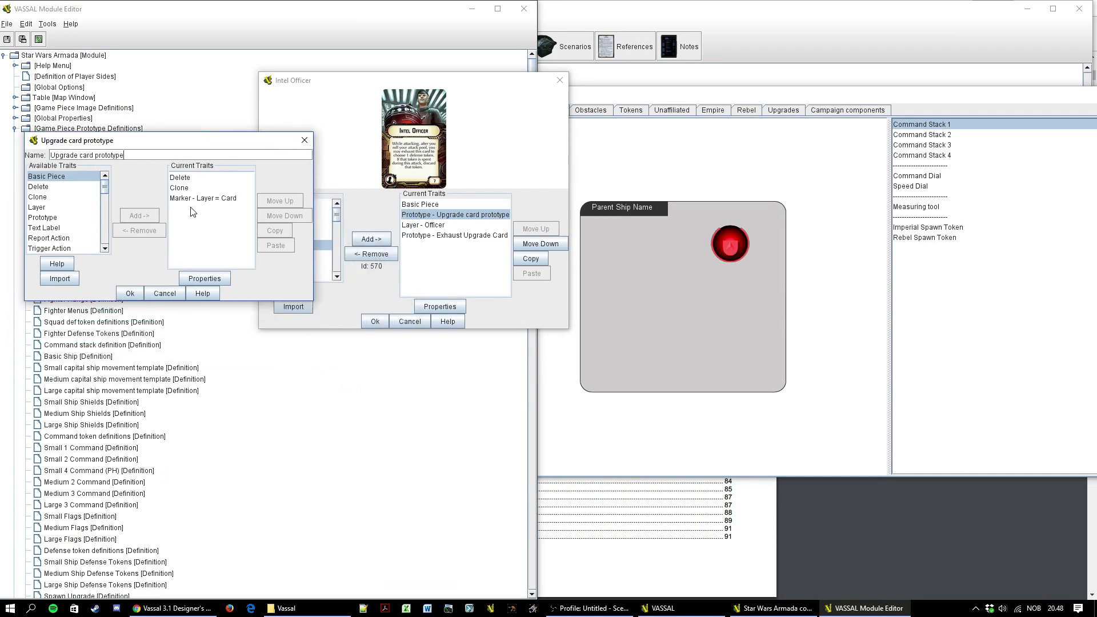
left_click(217, 178)
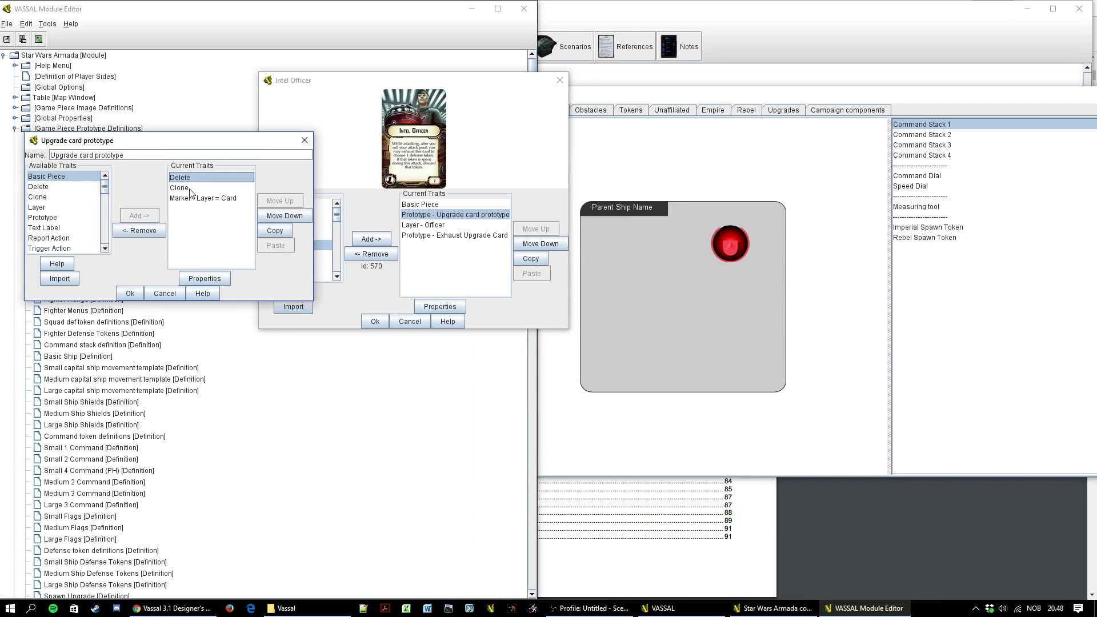
left_click(190, 188)
left_click(196, 199)
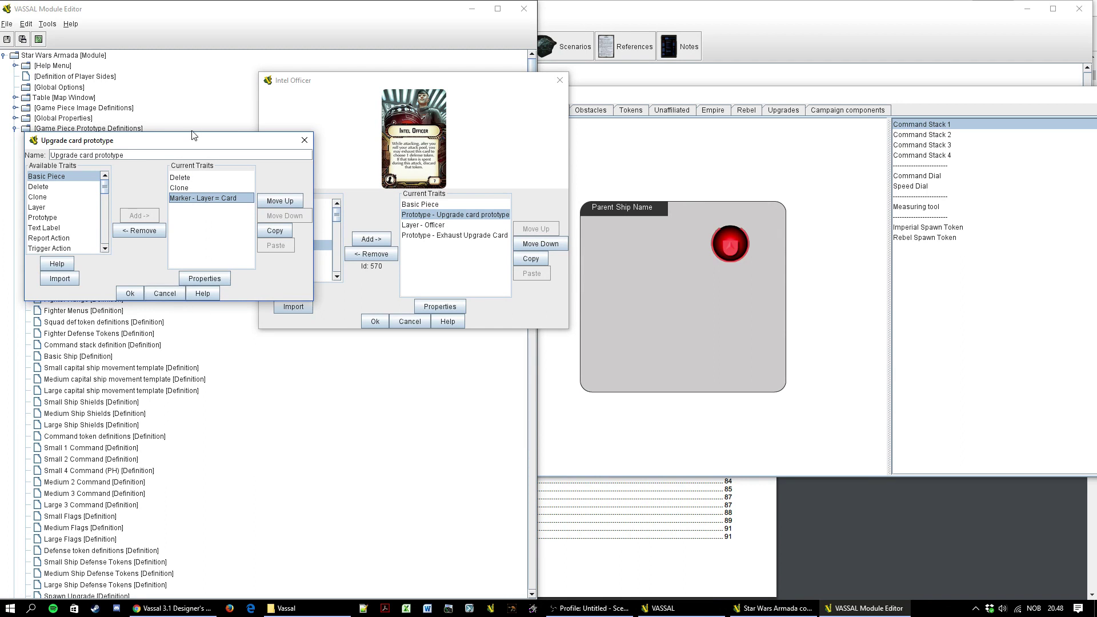
left_click_drag(168, 143, 210, 143)
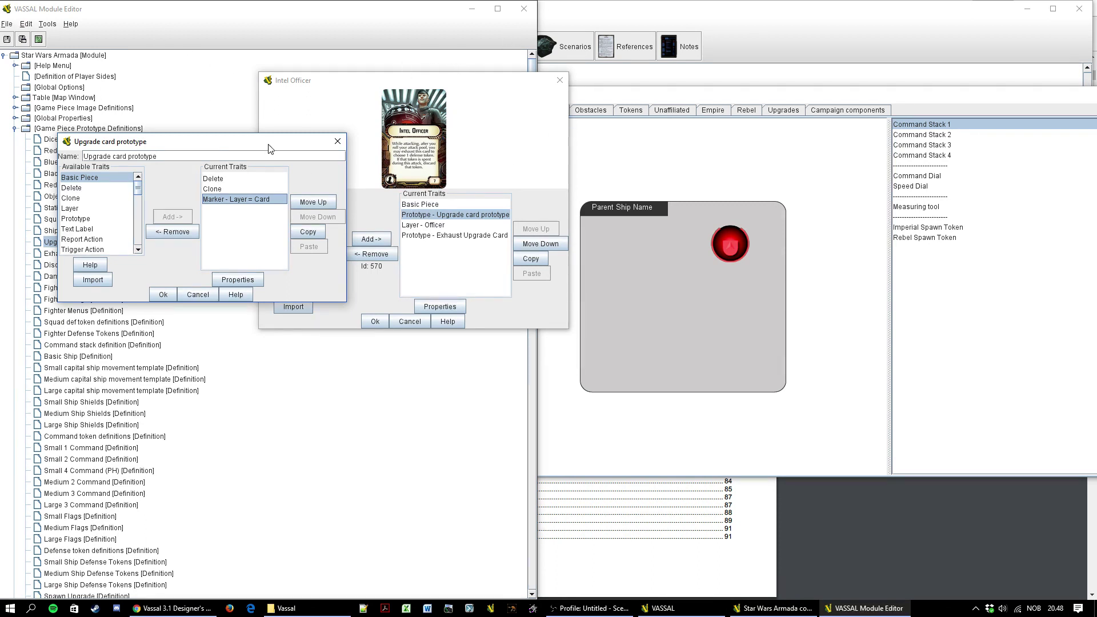
Review the properties of the Delete, Clone and Marker traits in the Upgrade card prototype, leaving each one without changes
double_click(213, 179)
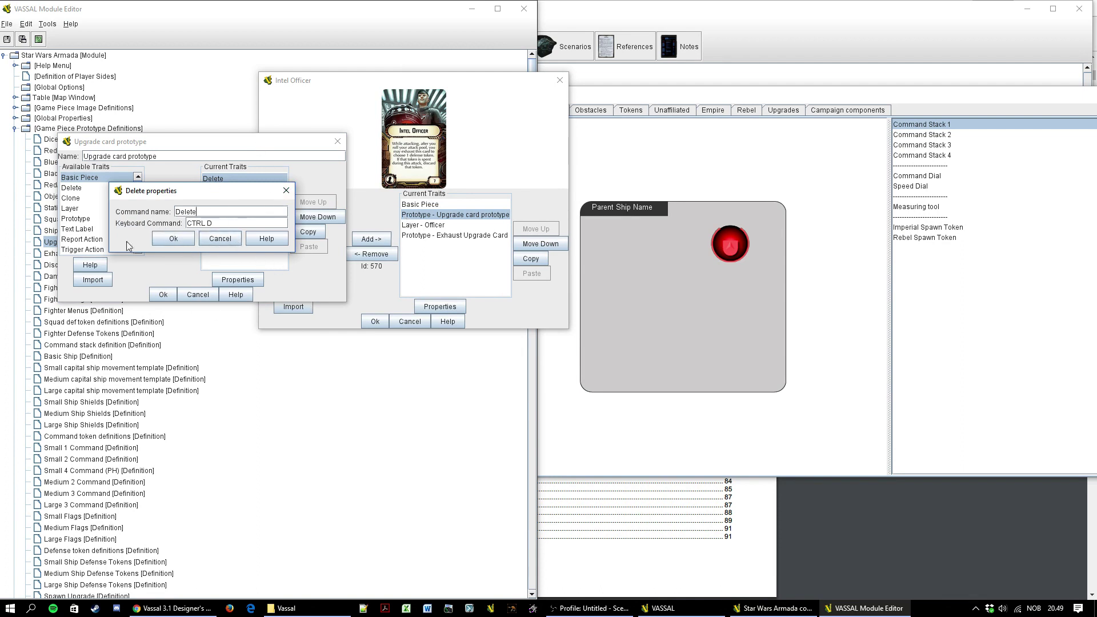
left_click(224, 240)
double_click(223, 189)
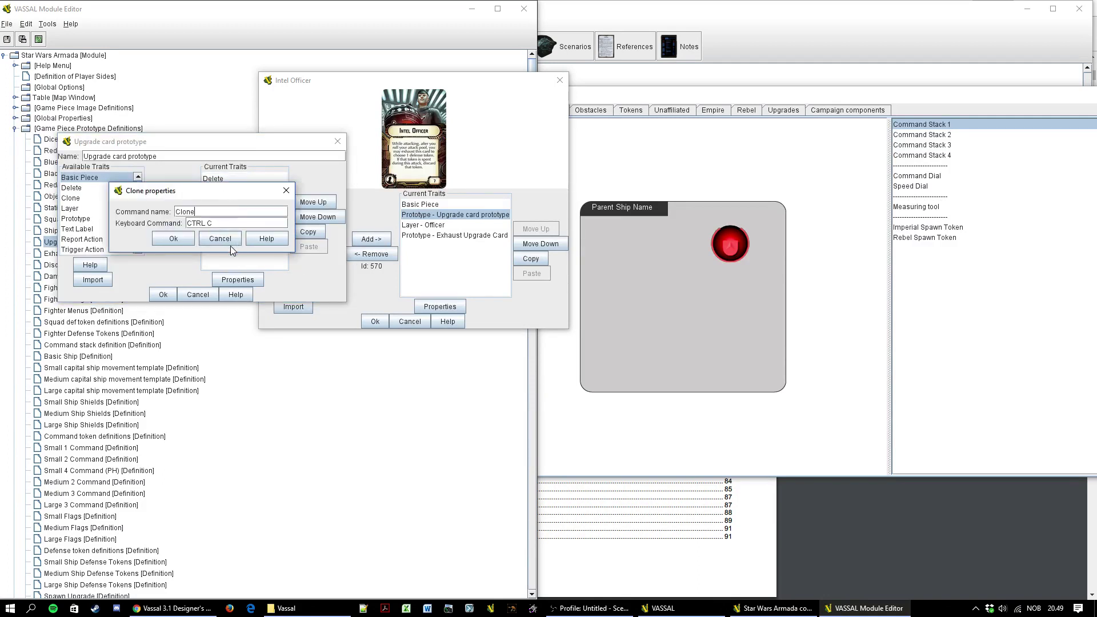
left_click(228, 243)
double_click(236, 200)
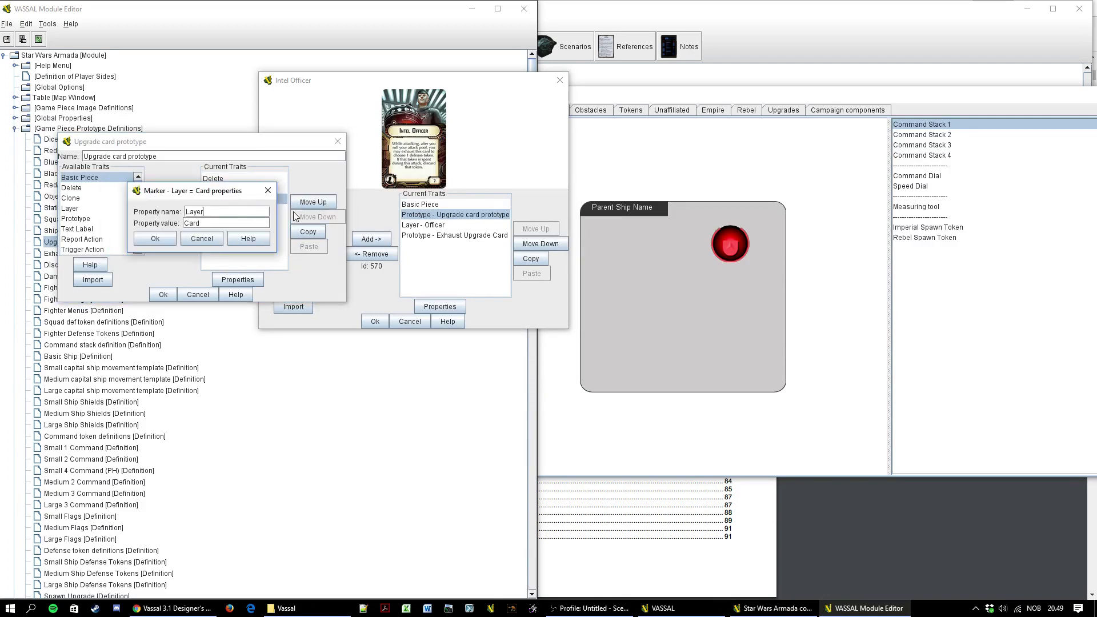
left_click(201, 239)
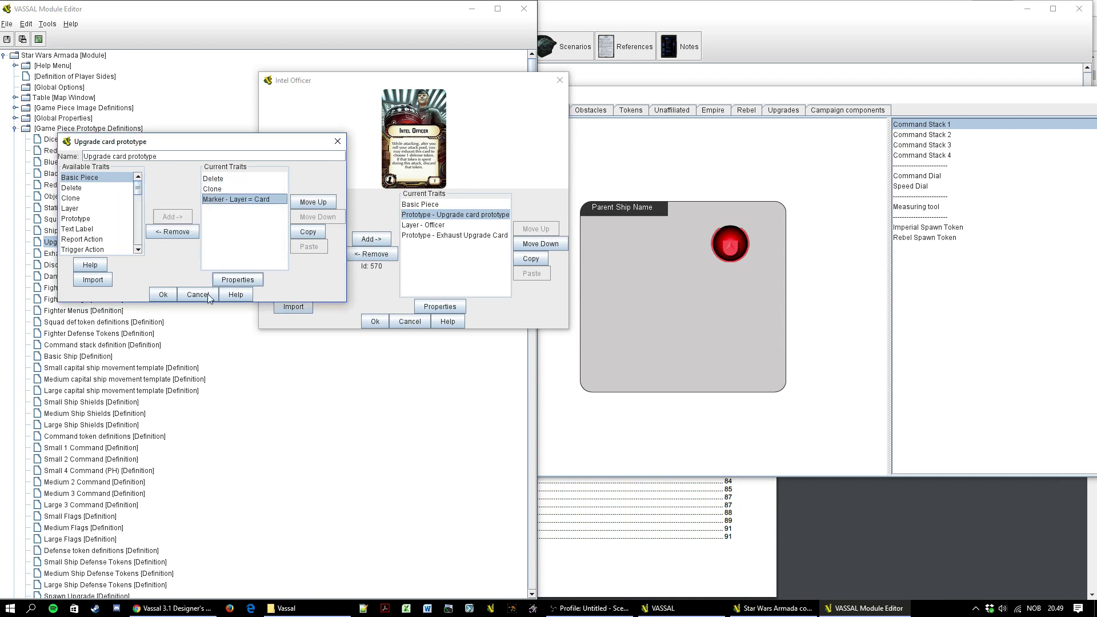
left_click(227, 178)
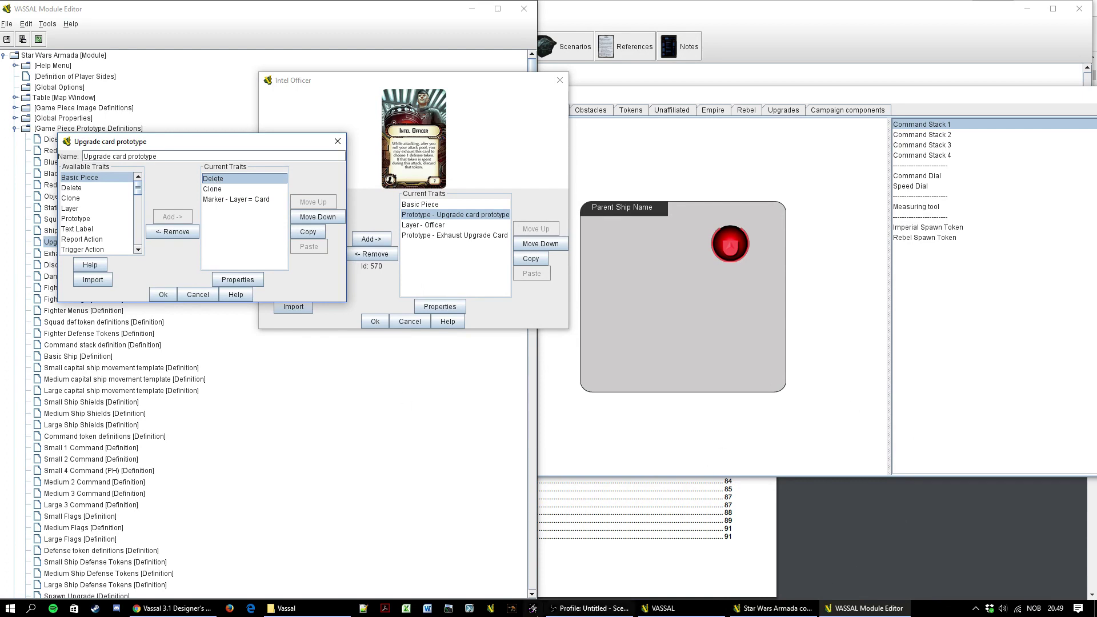
left_click(860, 537)
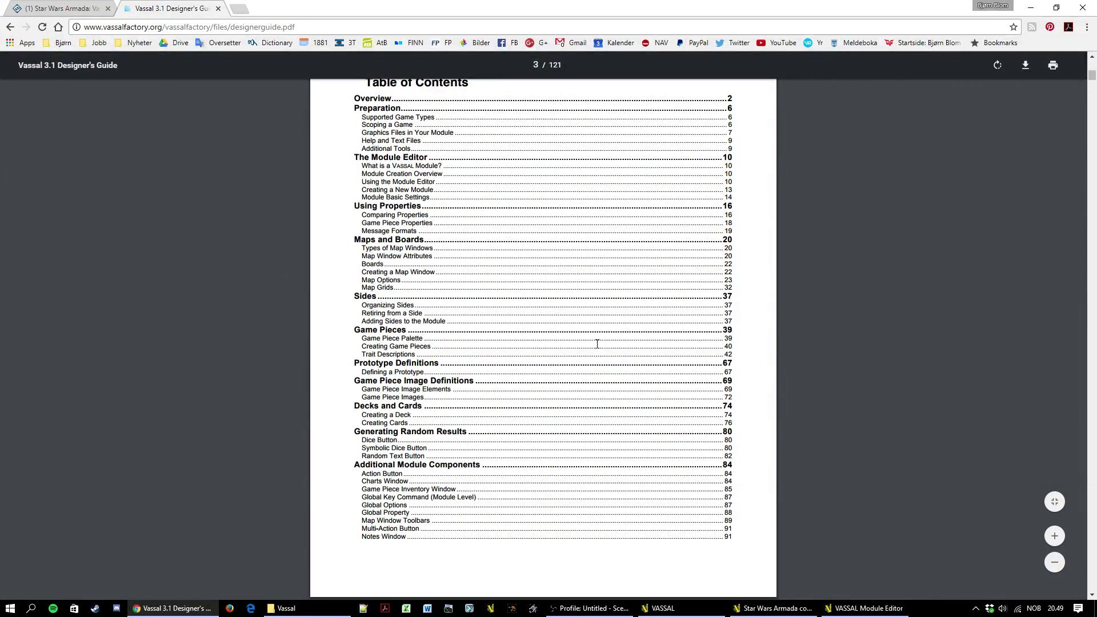
key("alt+Tab")
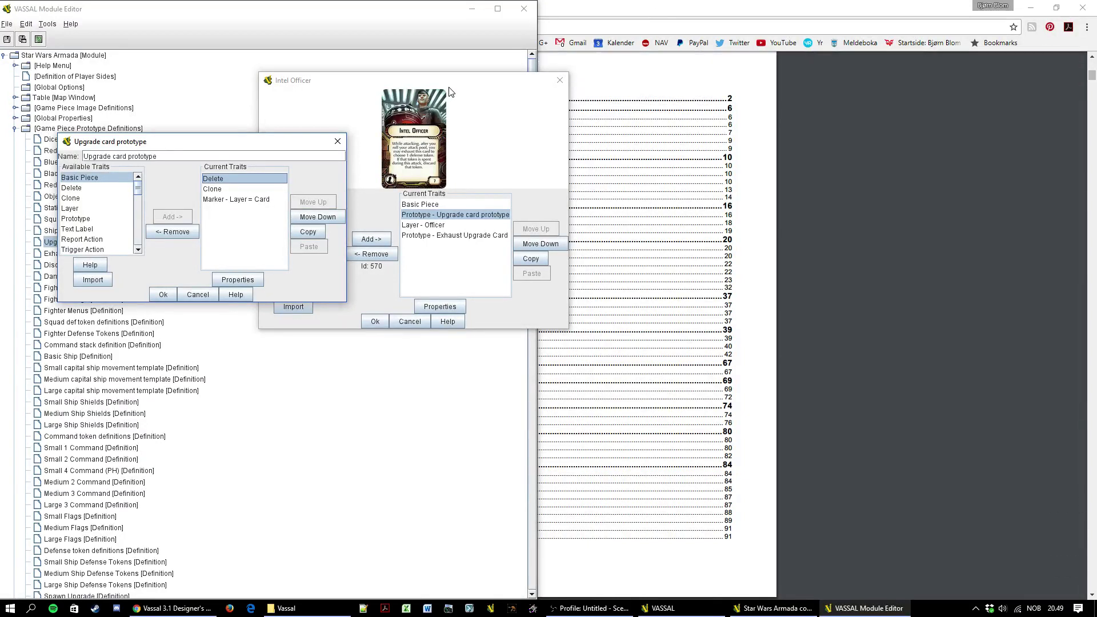
left_click(219, 190)
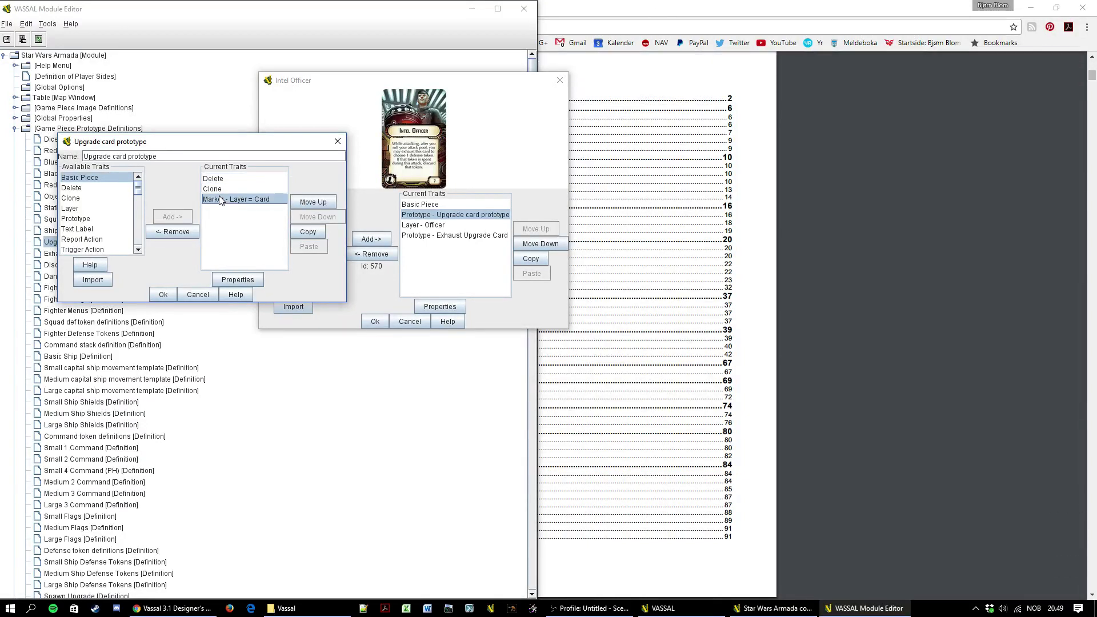
left_click(71, 190)
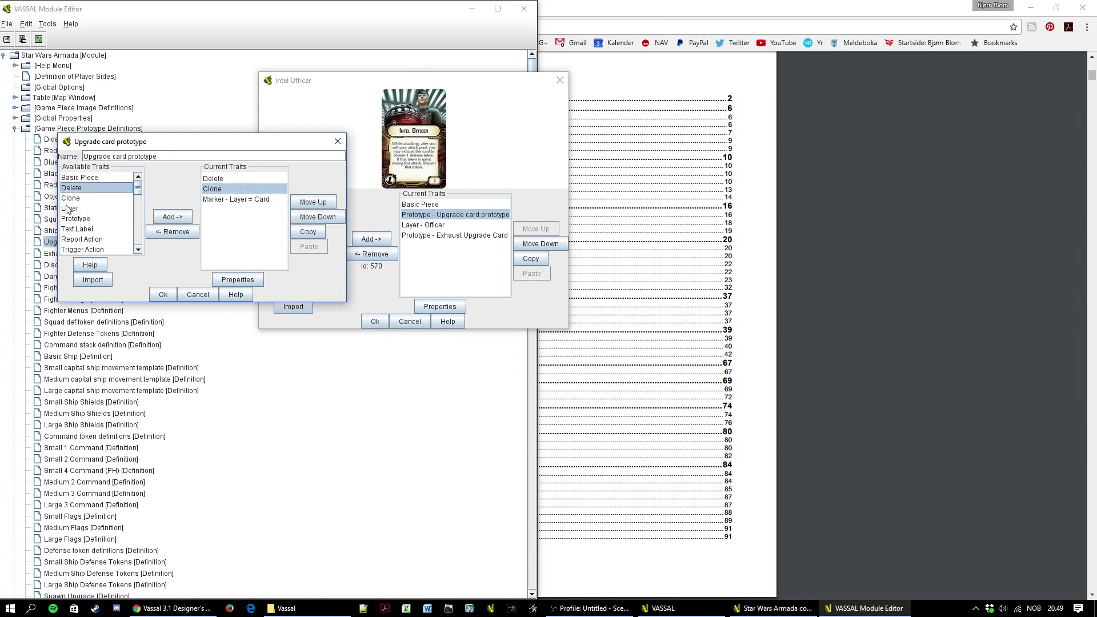
left_click(74, 195)
left_click(72, 188)
Inspect the Delete trait's command name and keyboard command, and close the Upgrade card prototype without saving
double_click(225, 179)
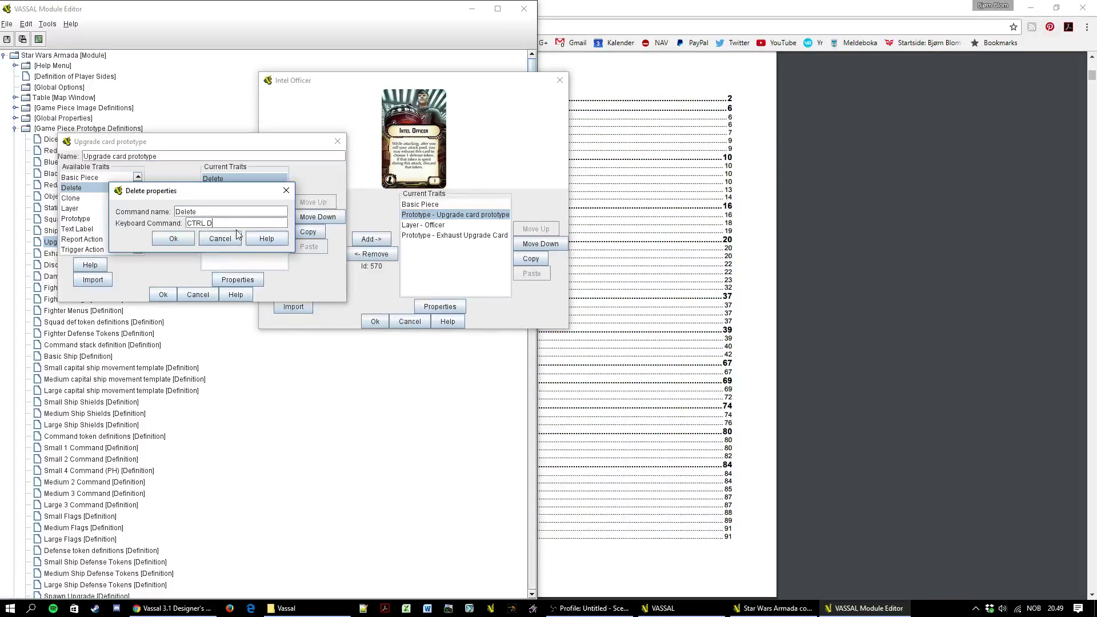
key("BackSpace")
left_click(220, 238)
left_click(215, 295)
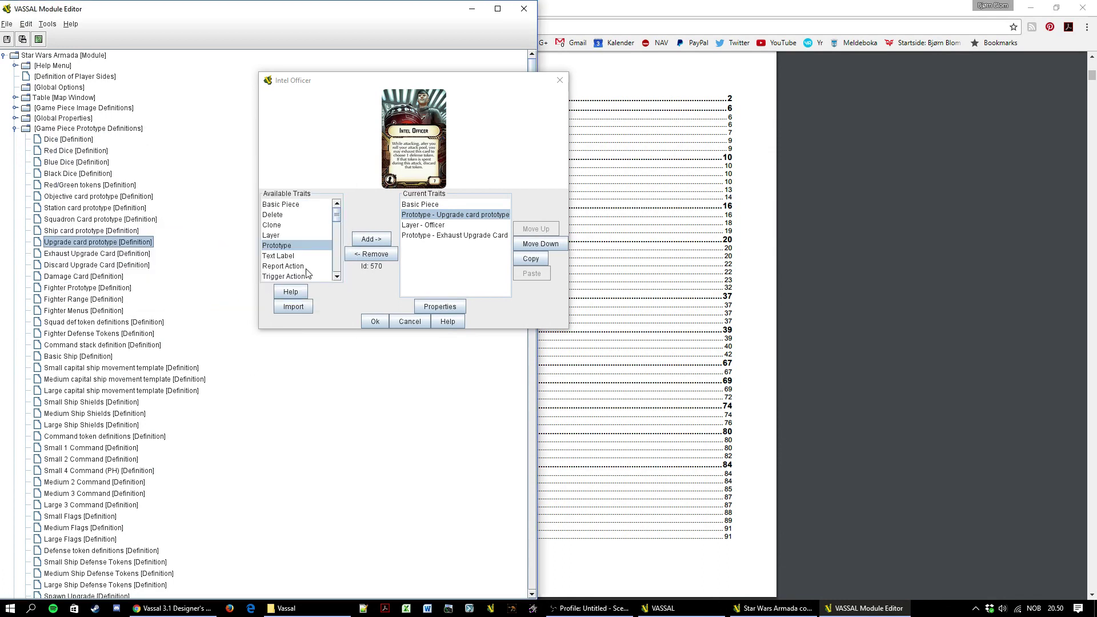
Test the Flip command on the Intel Officer card preview, turning it to its back and to its front again
right_click(413, 135)
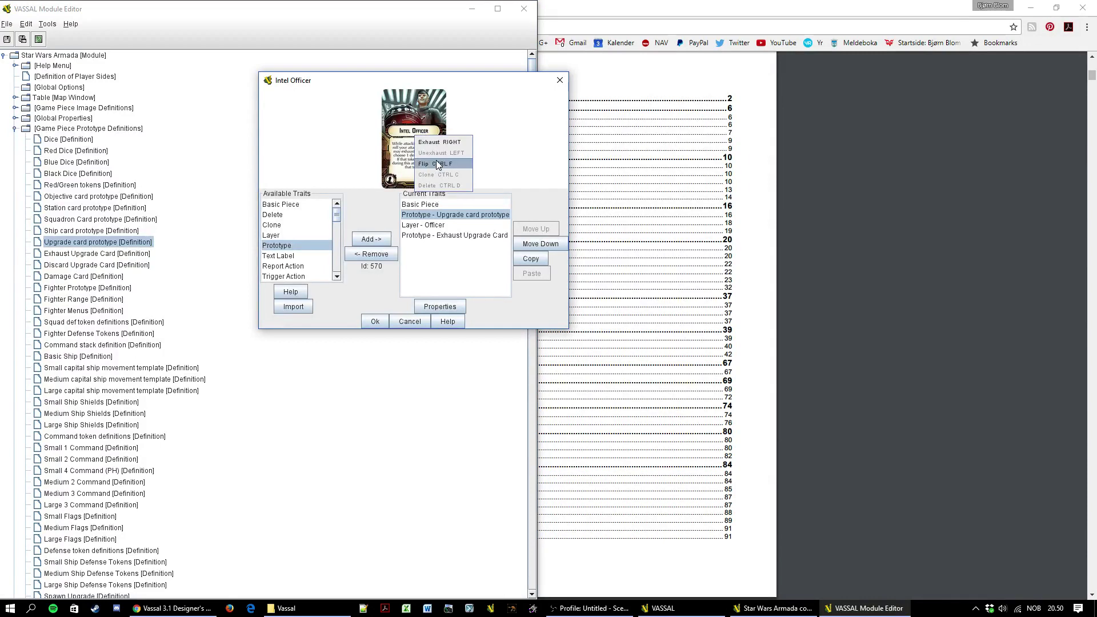
left_click(455, 164)
right_click(420, 140)
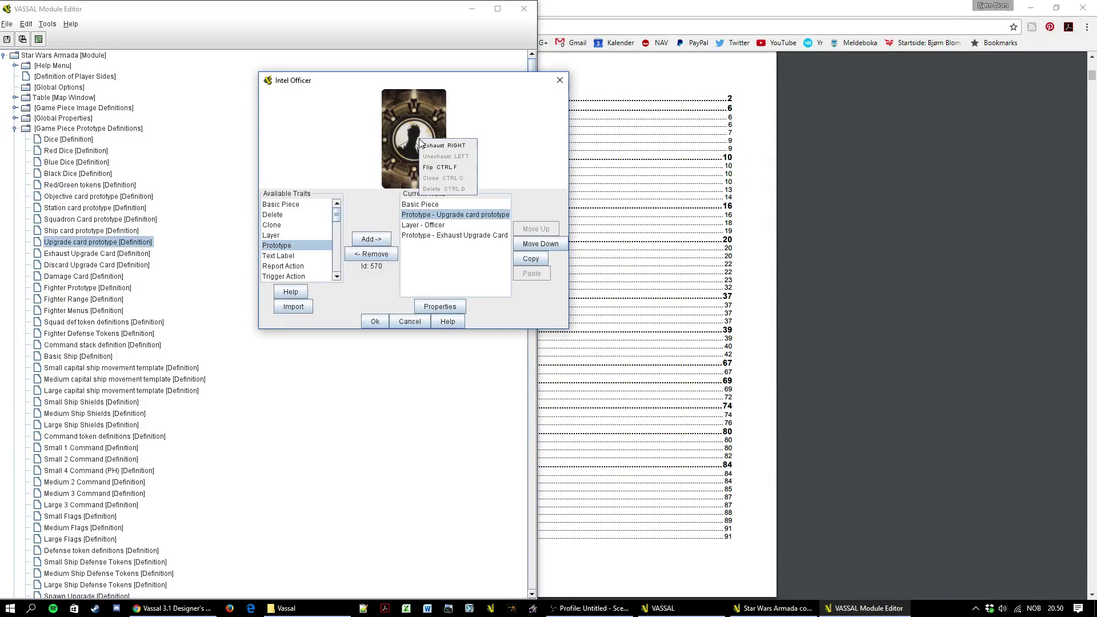
left_click(445, 164)
Test the Exhaust command on the Intel Officer card preview four times to rotate it through a full turn
right_click(415, 150)
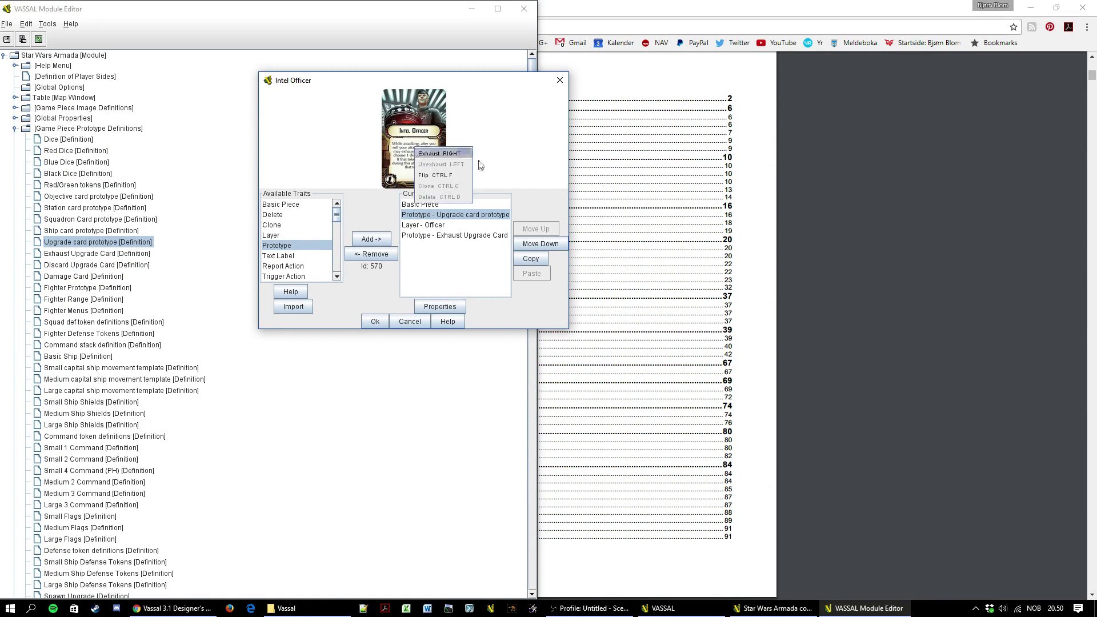
left_click(444, 158)
right_click(442, 147)
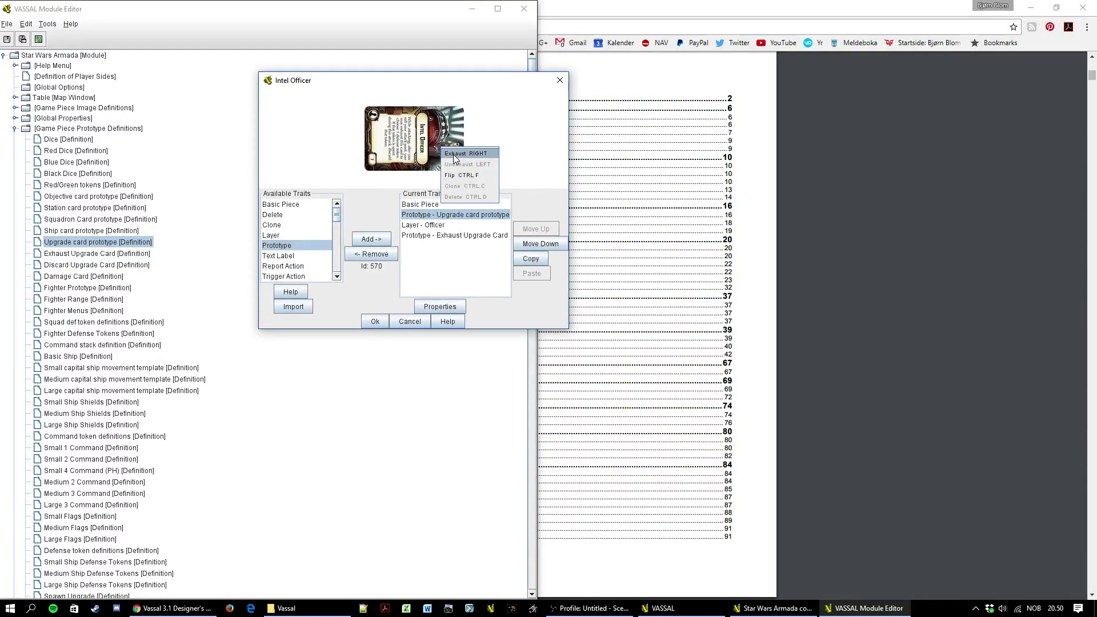
left_click(454, 155)
right_click(443, 149)
left_click(454, 155)
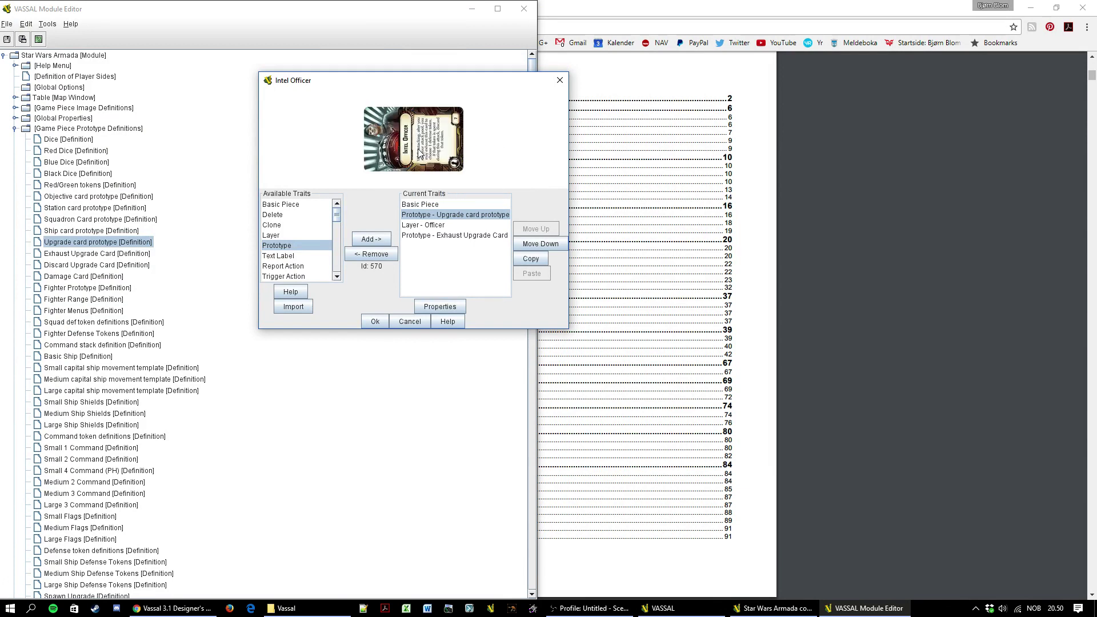
right_click(421, 150)
left_click(437, 155)
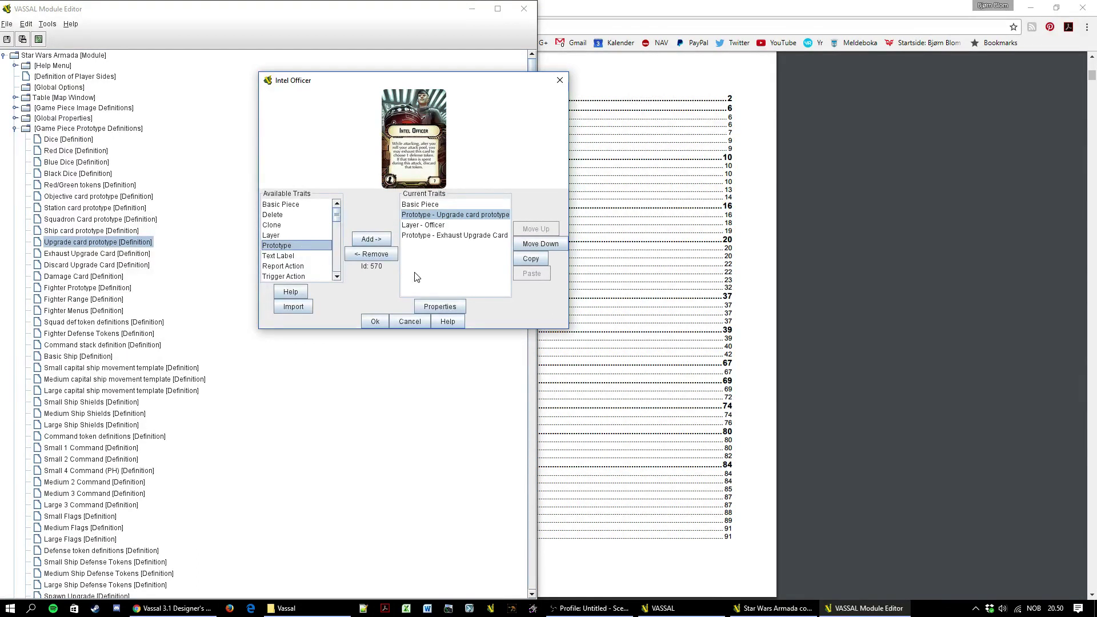
Clear the Delete trait's keyboard command in the Upgrade card prototype, and check the commands available on the Intel Officer card
right_click(427, 148)
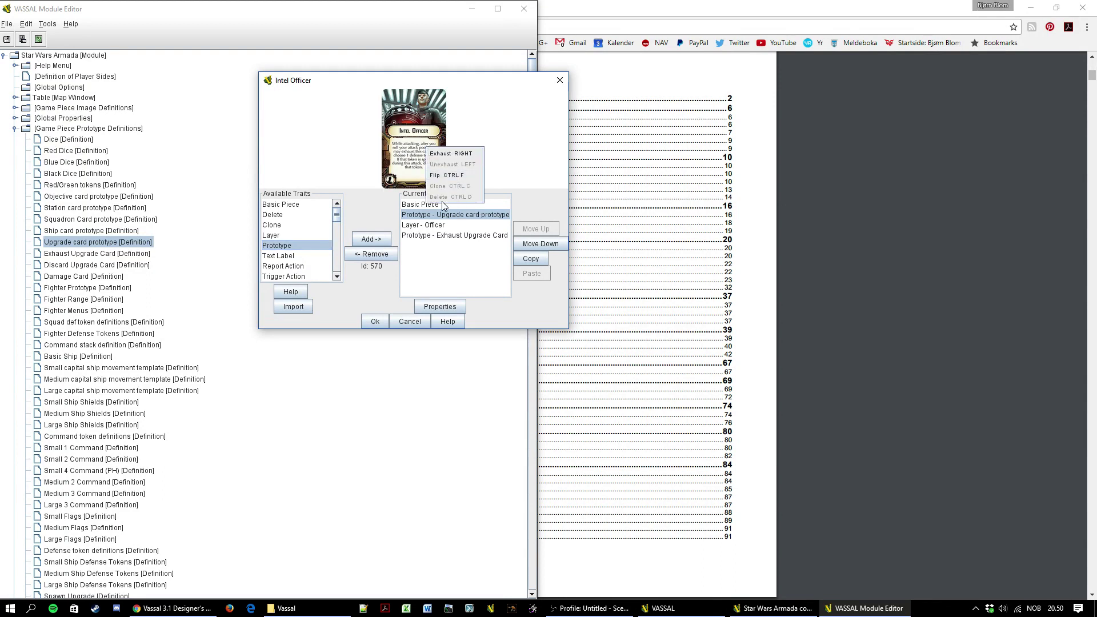
left_click(280, 249)
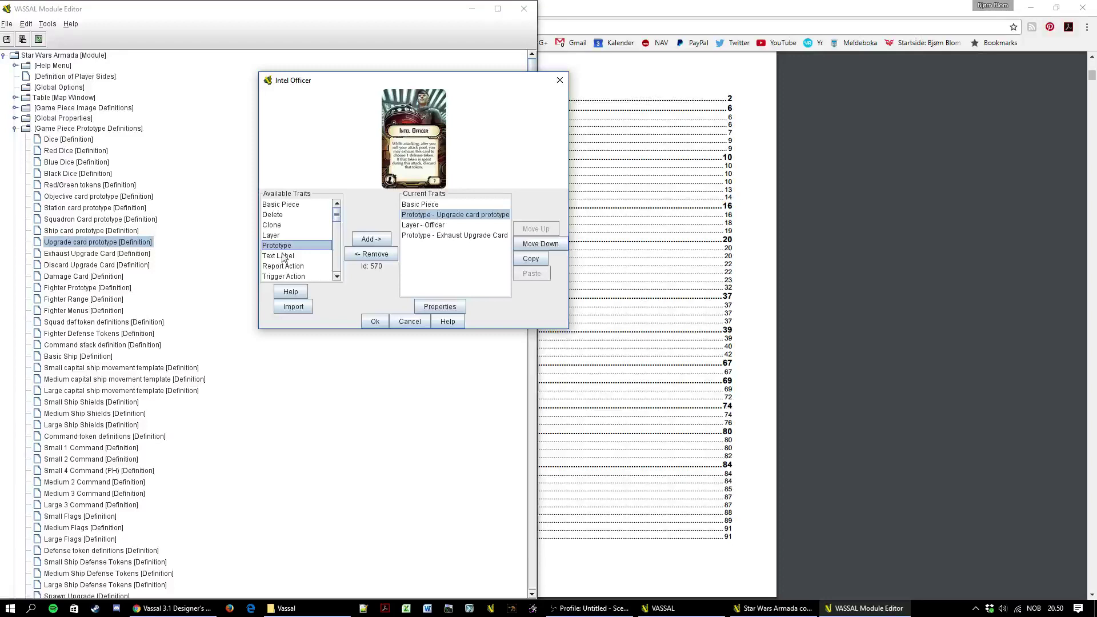
double_click(87, 244)
double_click(280, 262)
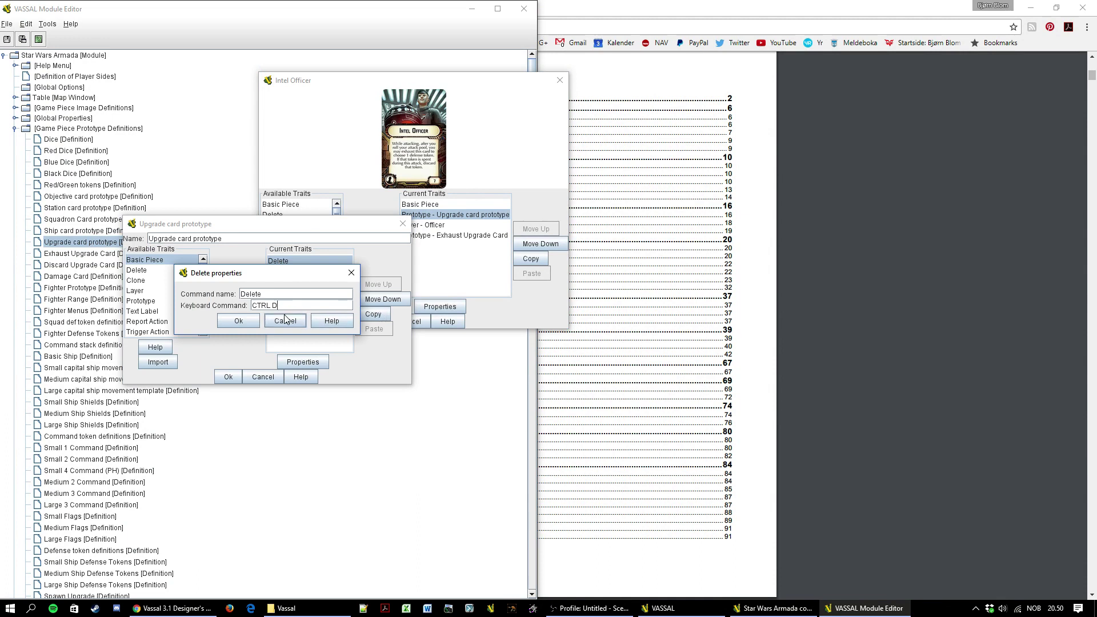
left_click_drag(284, 305, 238, 298)
key("BackSpace")
left_click(238, 321)
left_click(227, 377)
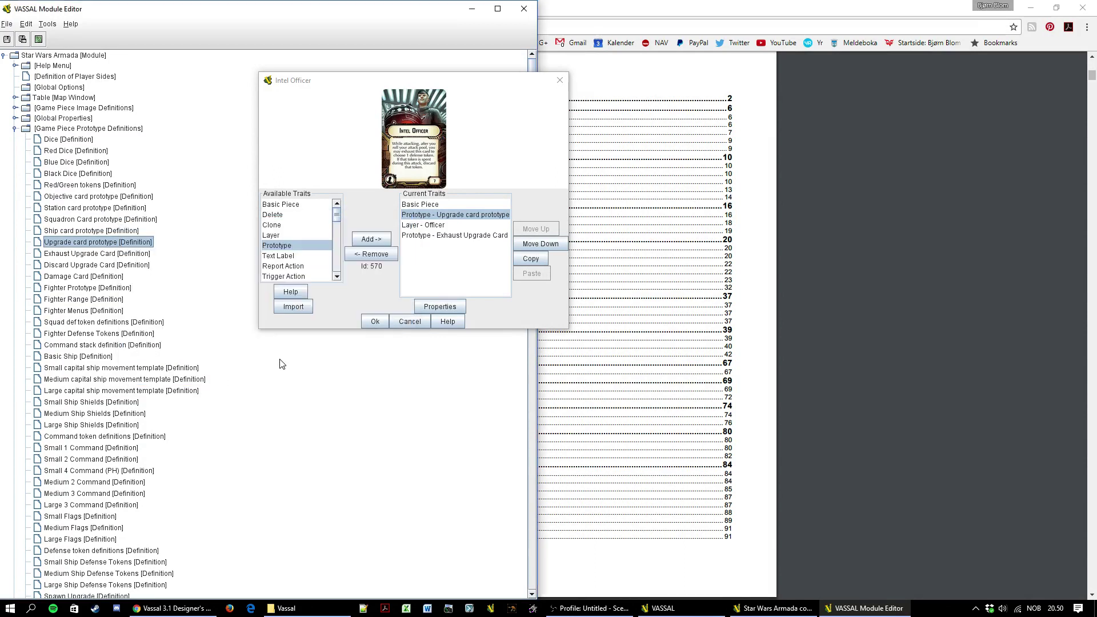
right_click(426, 160)
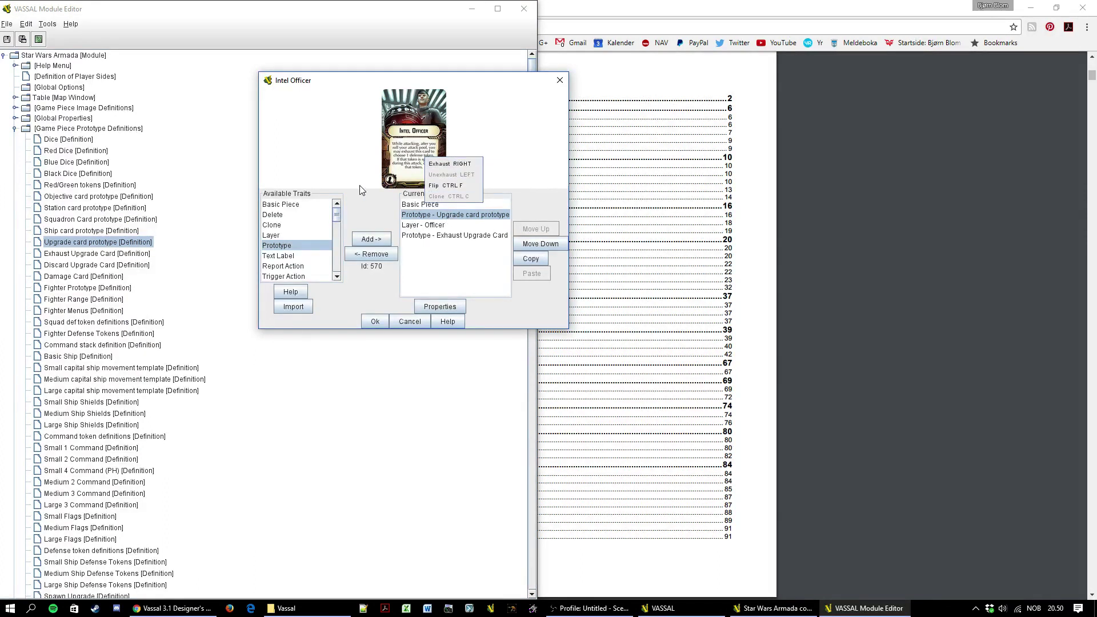
left_click(405, 321)
Set the Delete trait's keyboard command in the Upgrade card prototype to CTRL D and save the prototype
double_click(74, 243)
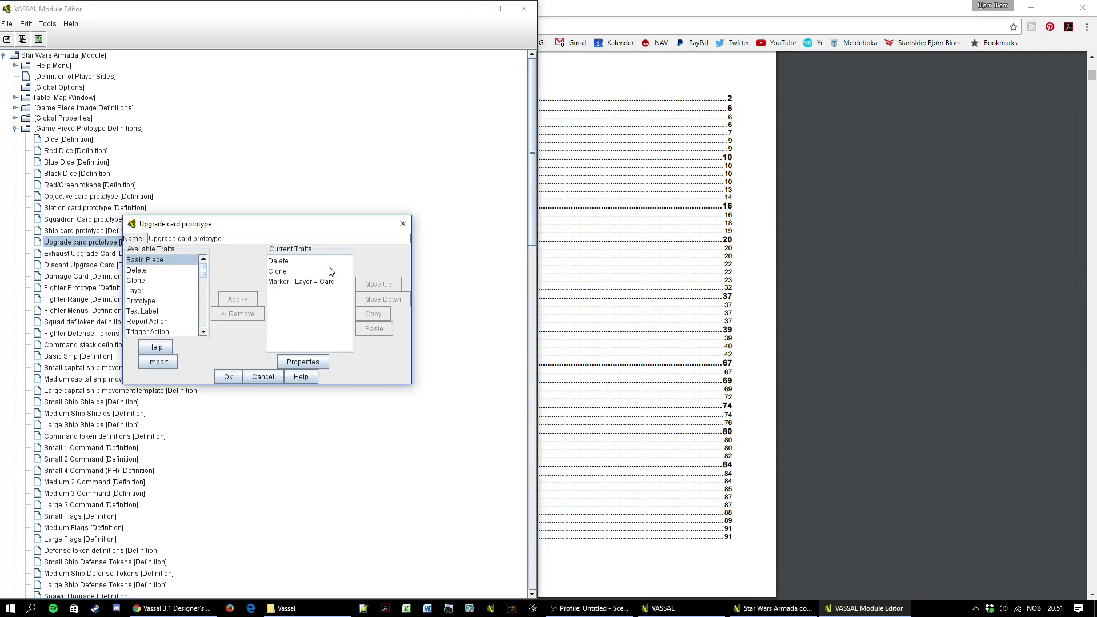
double_click(288, 271)
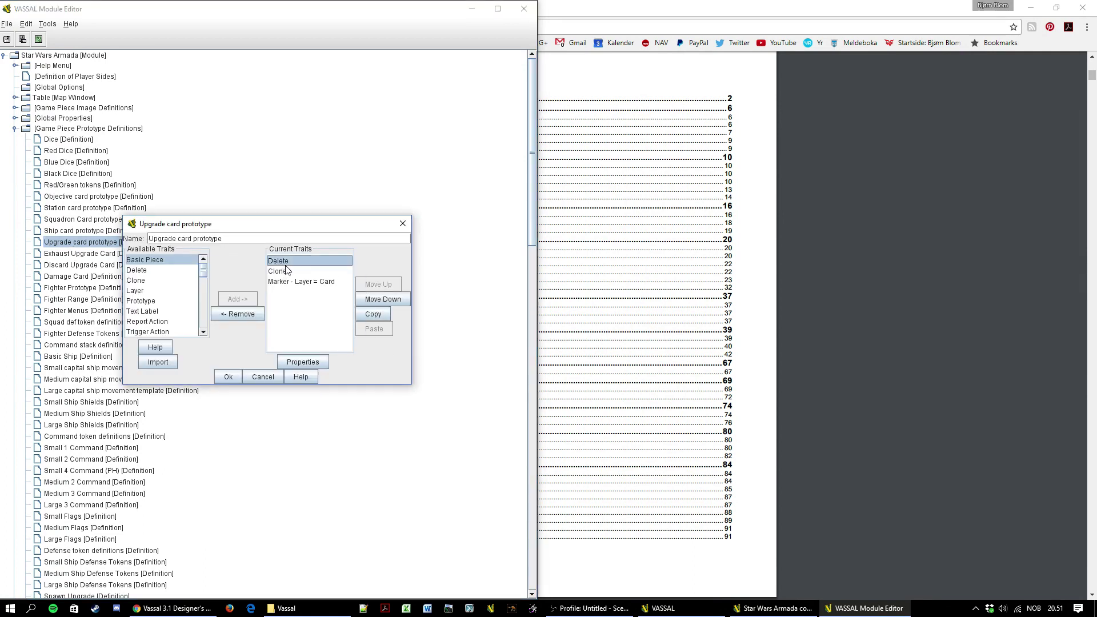
key("ctrl+d")
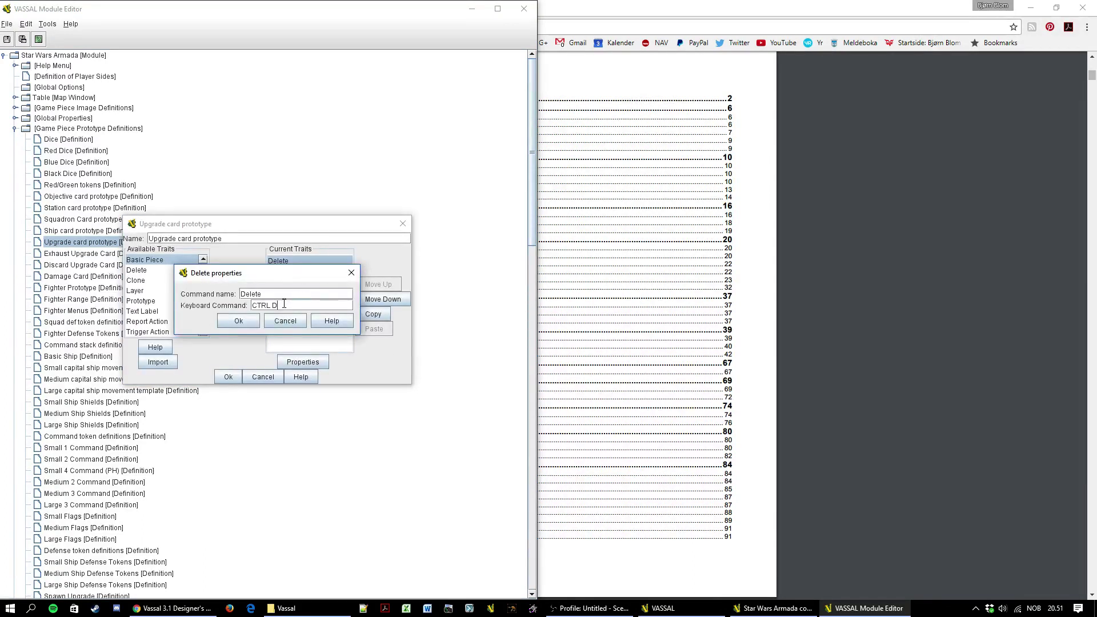
left_click(238, 320)
left_click(228, 378)
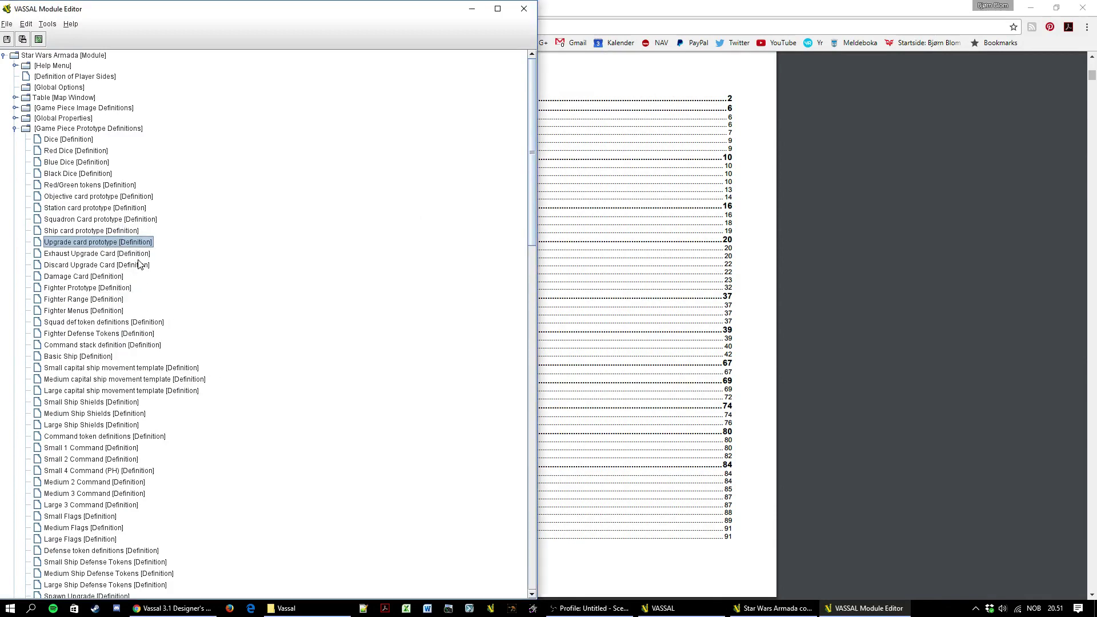
Open the Layer - Officer trait properties of the Intel Officer piece in the Upgrades Officer list
scroll(148, 383, "down", 15)
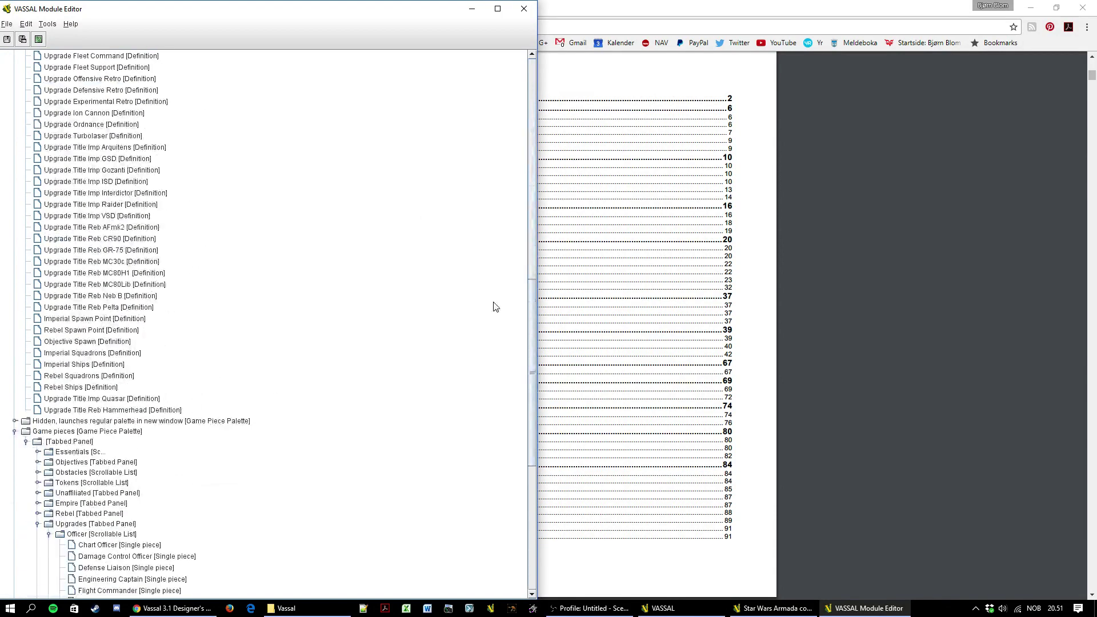
scroll(531, 343, "down", 10)
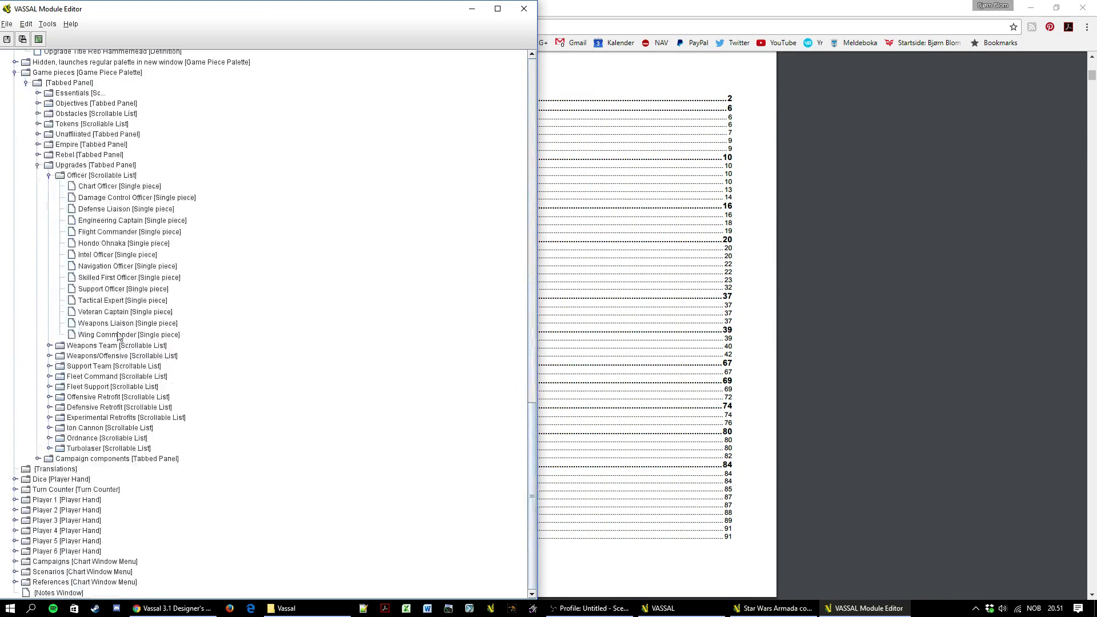
double_click(117, 255)
left_click_drag(318, 182, 522, 121)
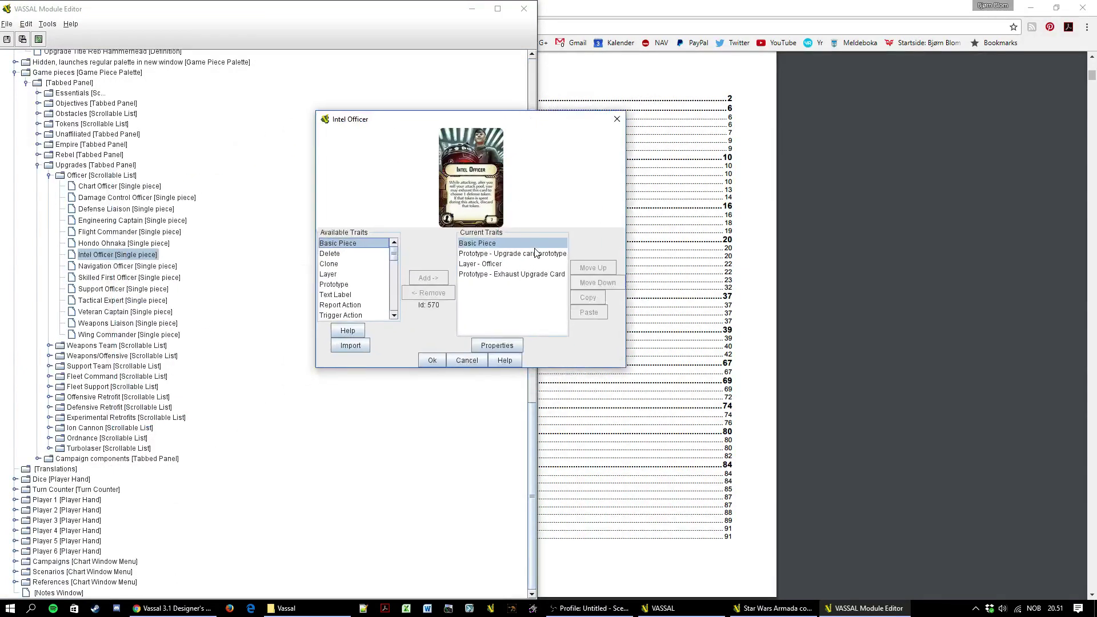
left_click(495, 266)
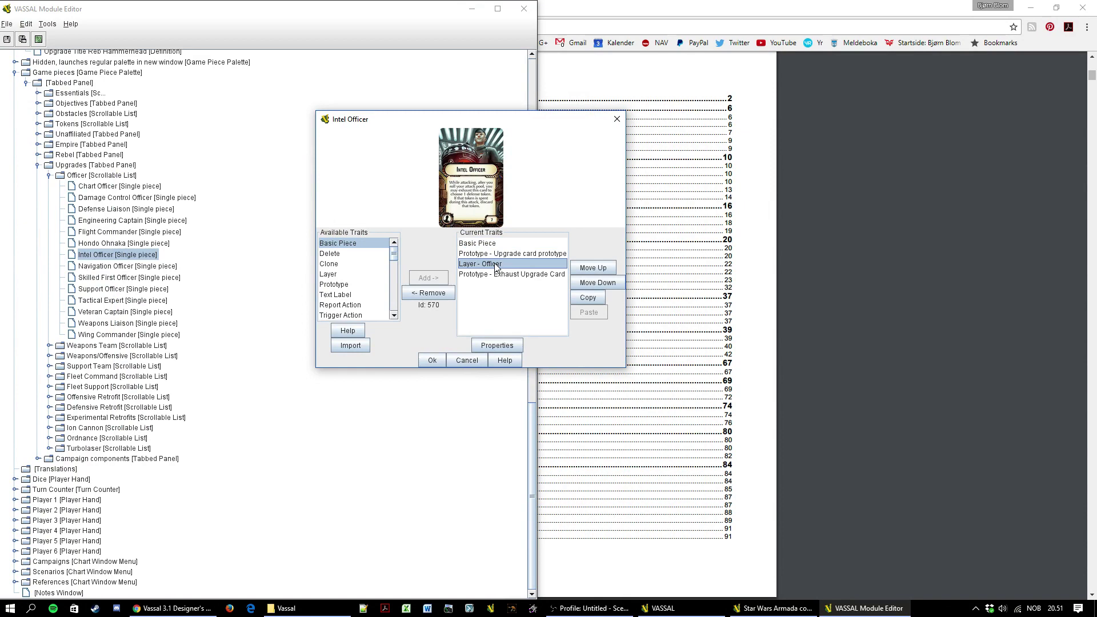
double_click(496, 267)
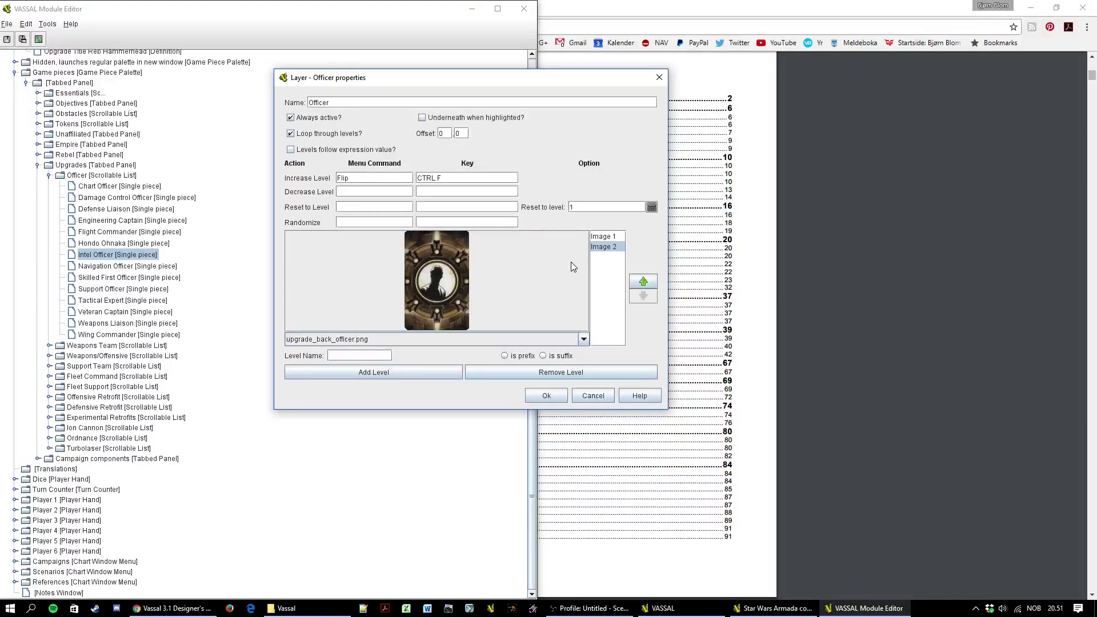
left_click_drag(489, 83, 457, 105)
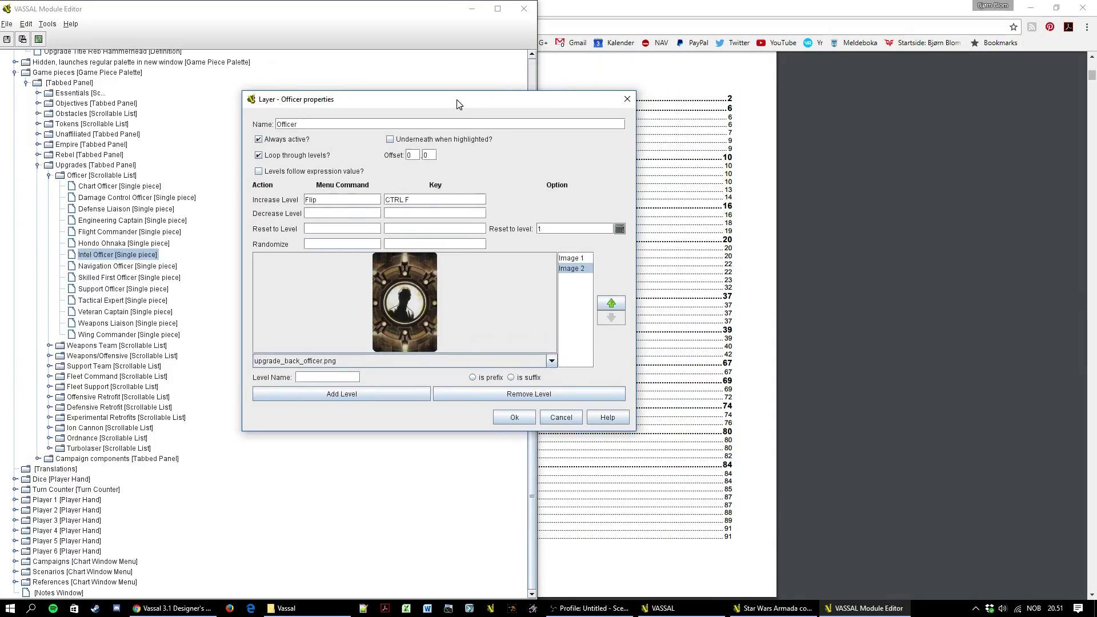
Compare the Image 1 and Image 2 levels of the Officer layer to examine the card's front and back images
left_click(580, 260)
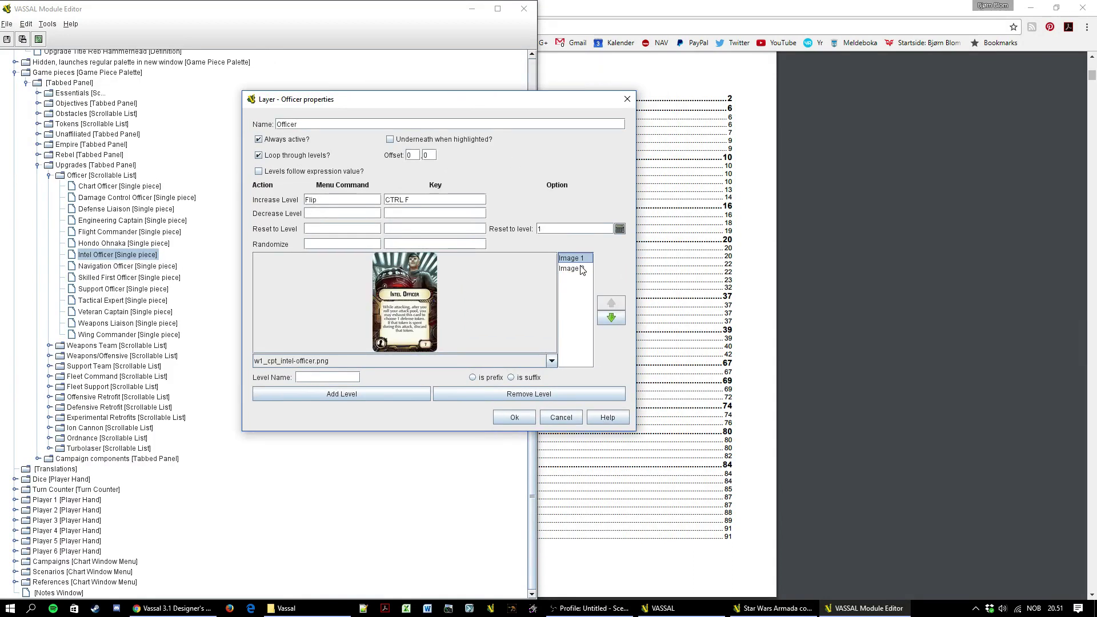
left_click(581, 268)
left_click(579, 260)
left_click(586, 270)
left_click(582, 260)
left_click(568, 269)
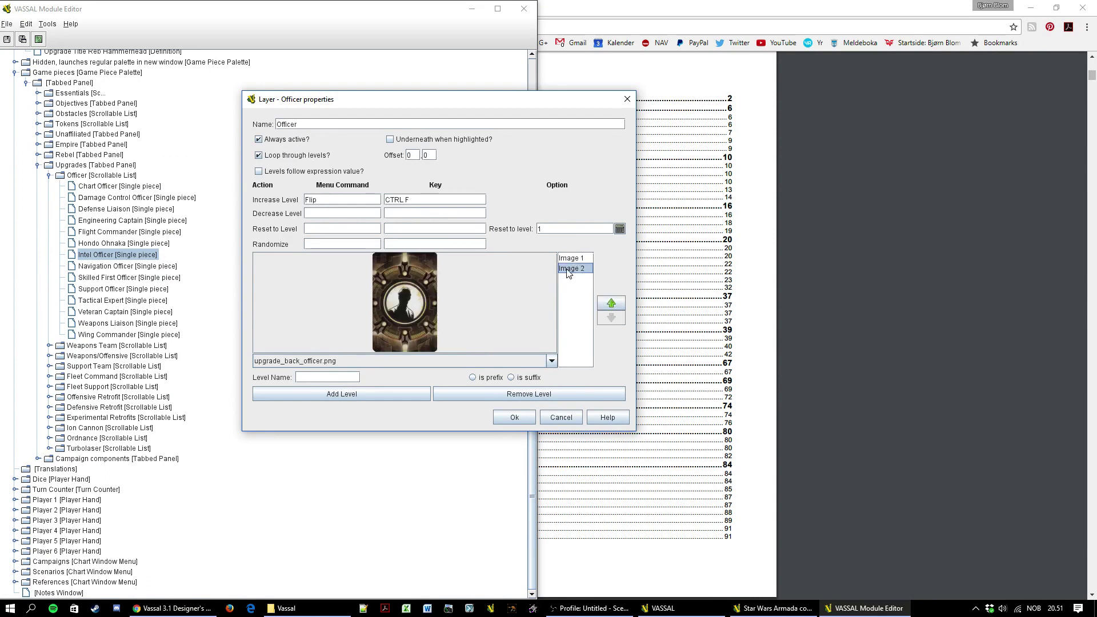
left_click(570, 260)
left_click(572, 270)
left_click(573, 260)
left_click(574, 271)
left_click(572, 260)
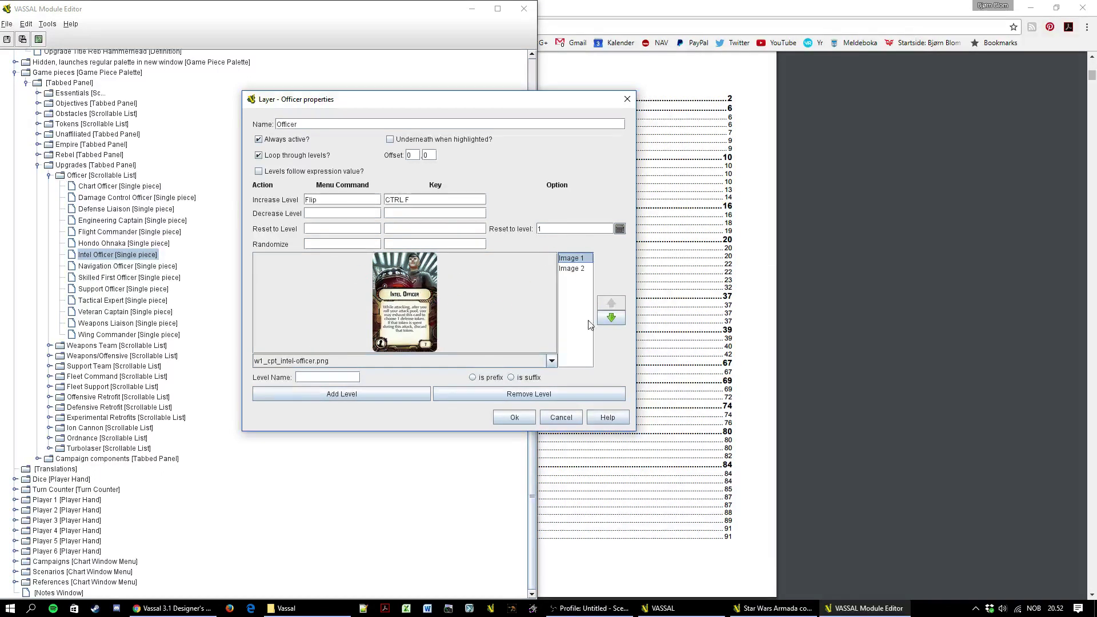
Close the Officer layer properties and check the Exhaust Upgrade Card prototype trait in the Intel Officer piece's trait list
left_click(562, 419)
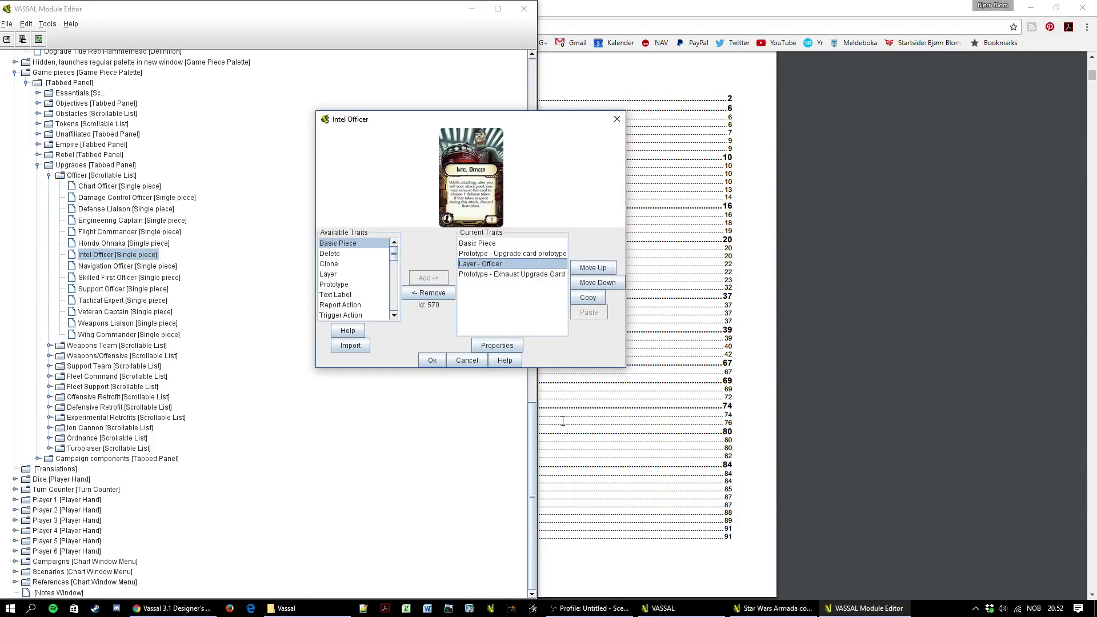
left_click(460, 359)
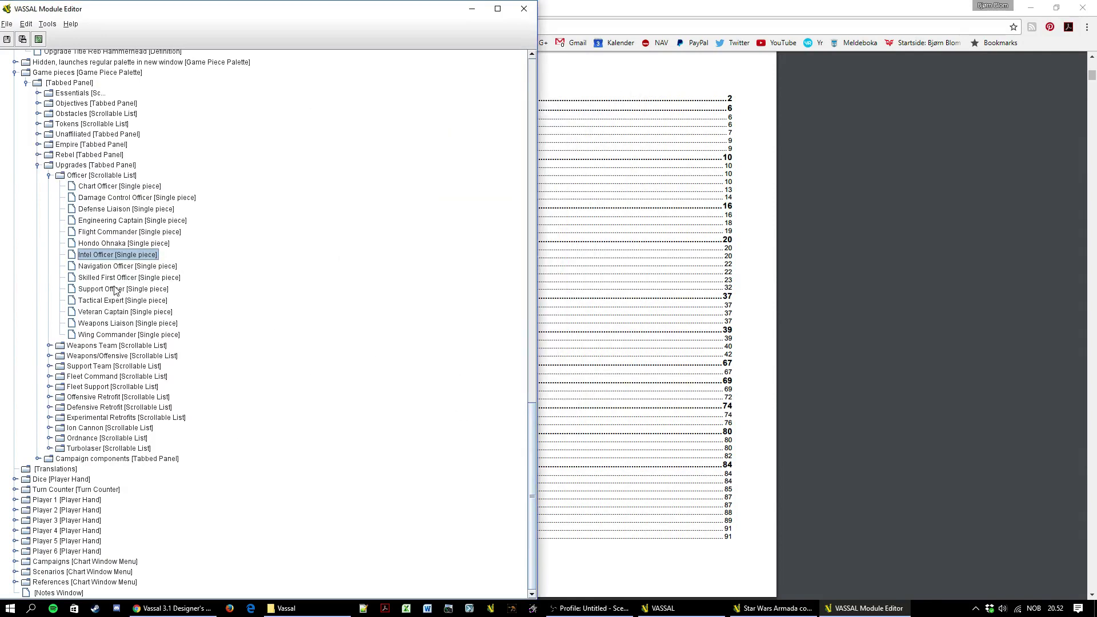
double_click(104, 256)
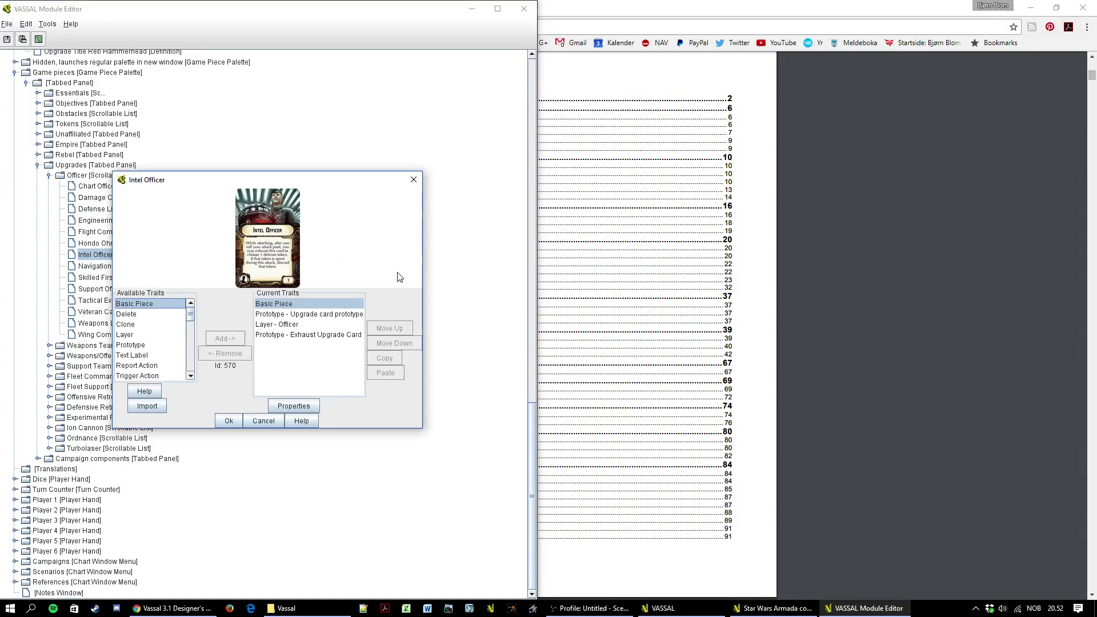
double_click(303, 337)
key("Escape")
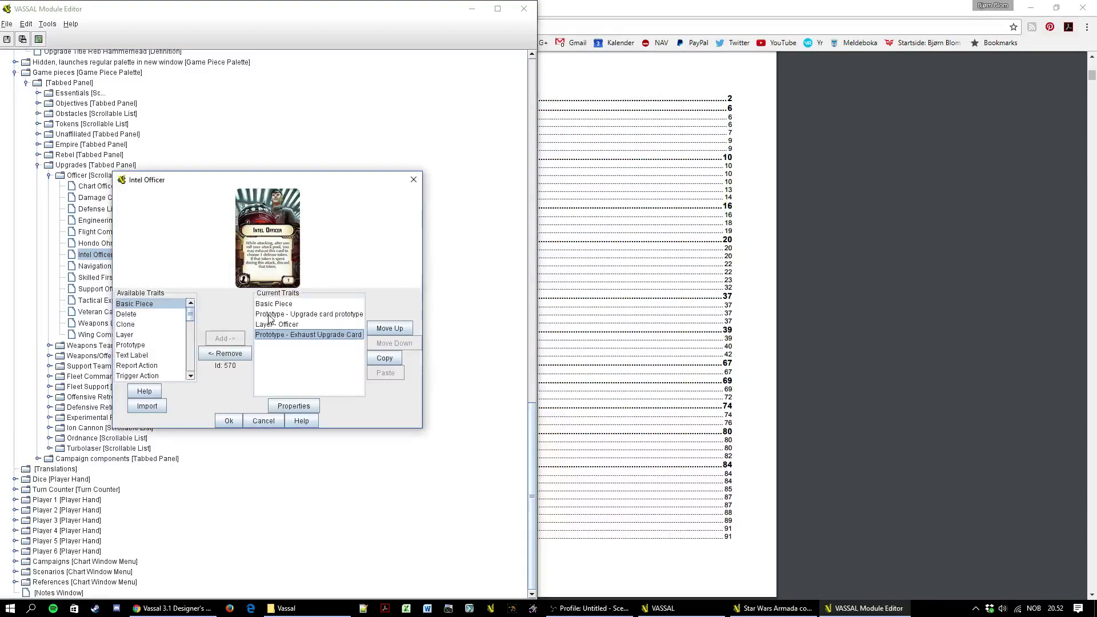
left_click(266, 422)
Open the Exhaust Upgrade Card prototype definition and examine the properties of its Can Rotate and Can Pivot traits
scroll(166, 303, "up", 20)
scroll(157, 322, "up", 10)
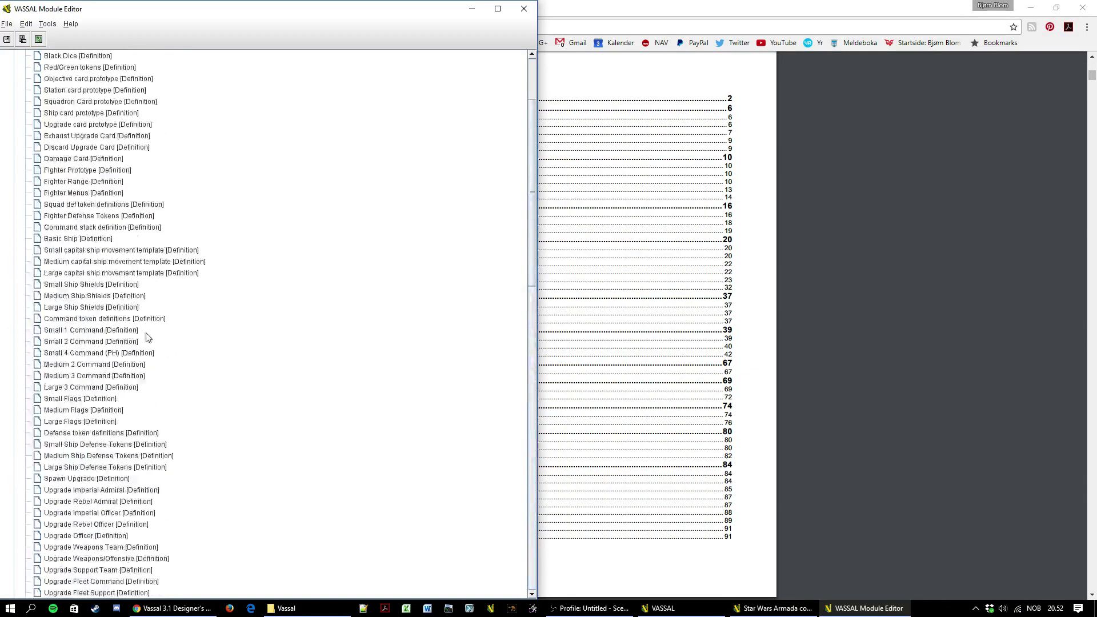
double_click(84, 253)
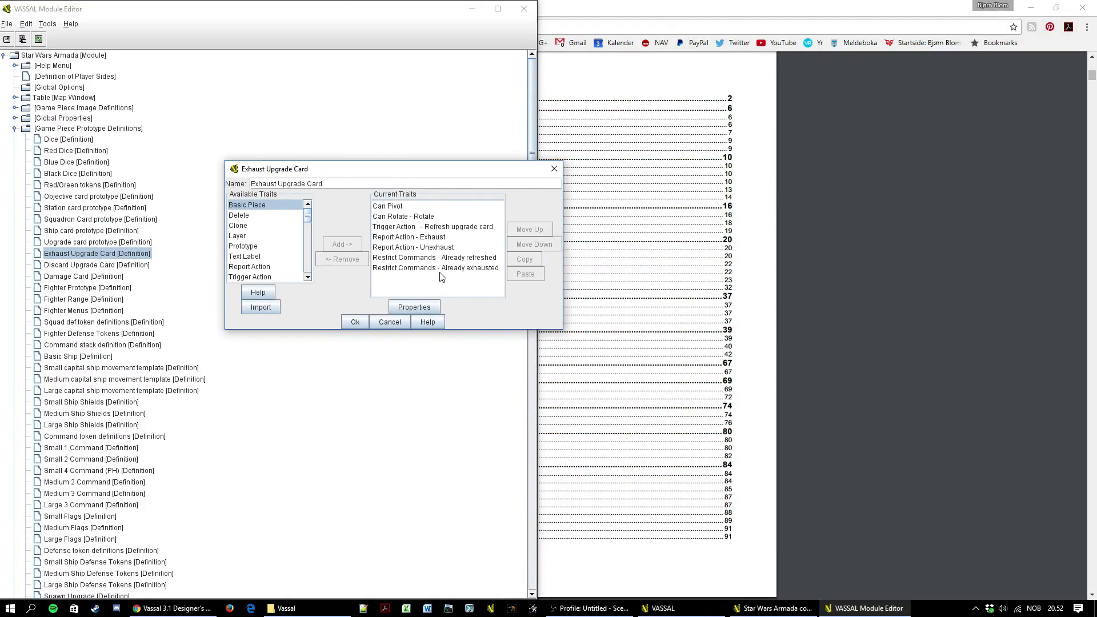
left_click(406, 206)
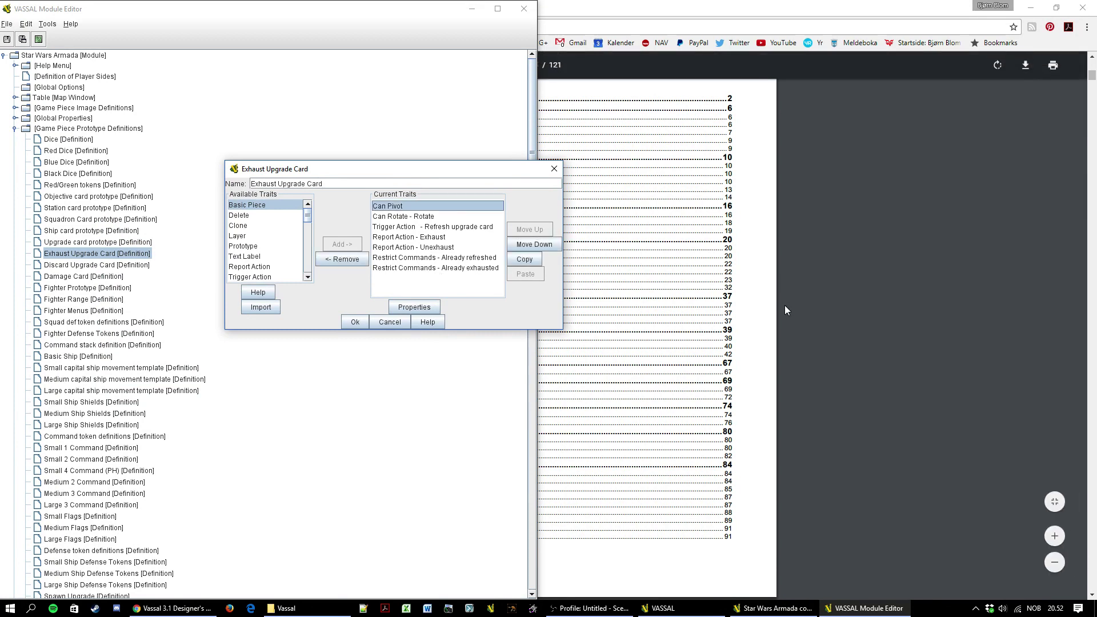
left_click(413, 217)
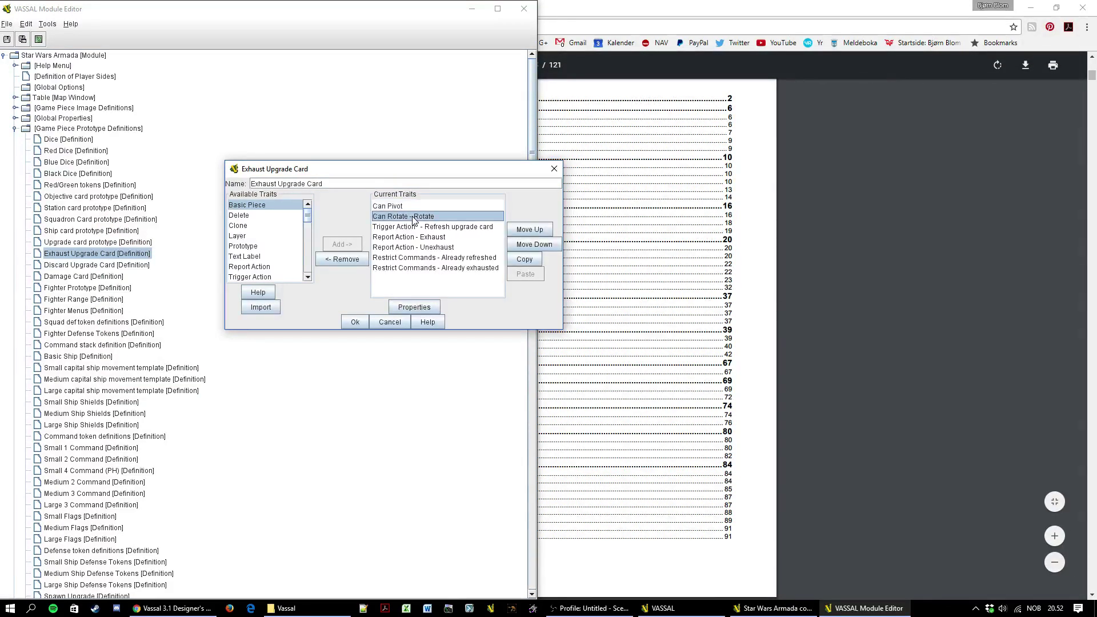
double_click(414, 217)
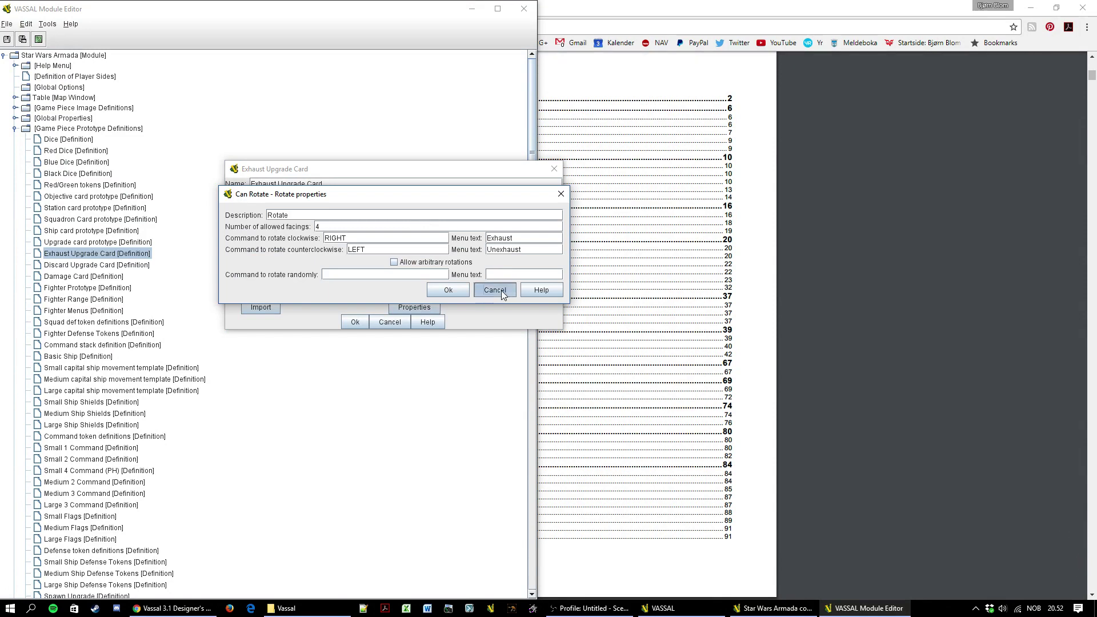
left_click(501, 291)
left_click(406, 210)
double_click(406, 211)
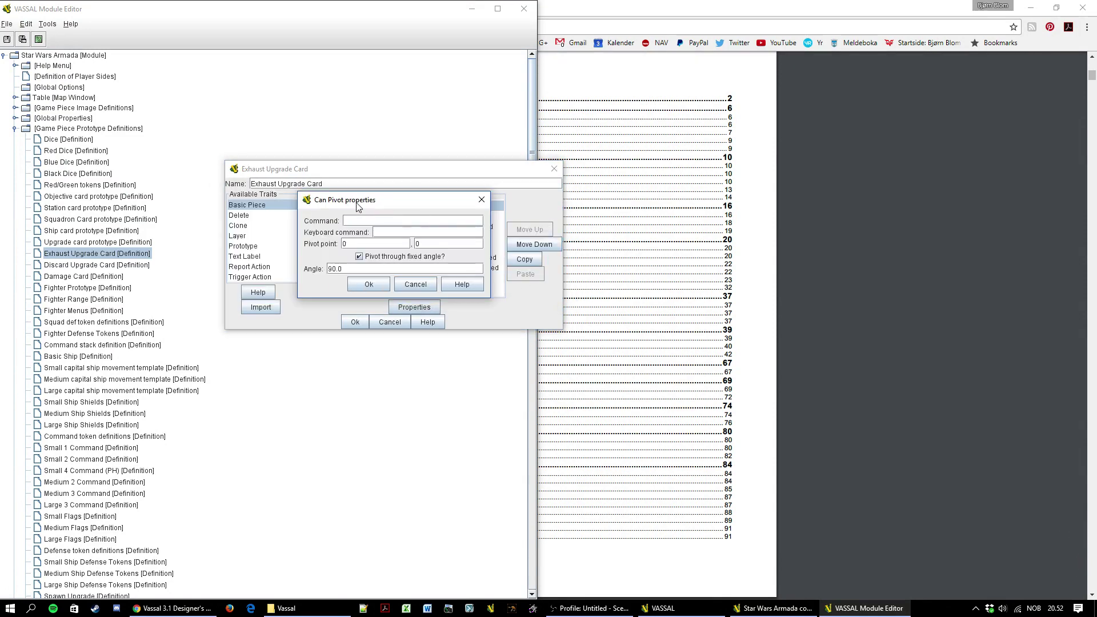
left_click(428, 286)
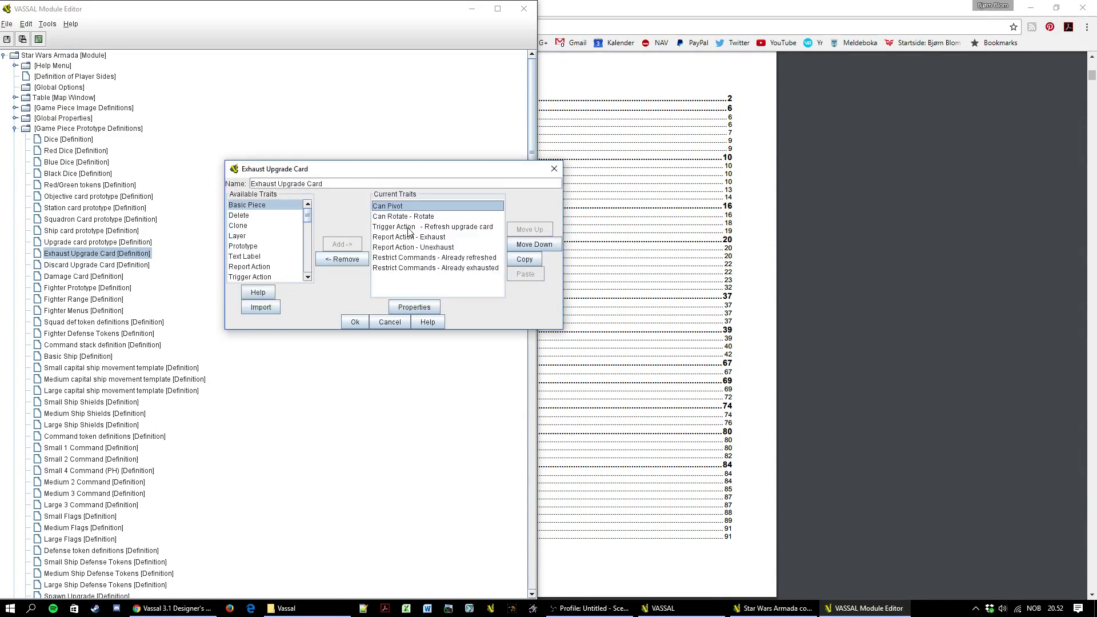
Examine the prototype's Refresh upgrade card trigger action and its Unexhaust and Exhaust report actions
double_click(410, 228)
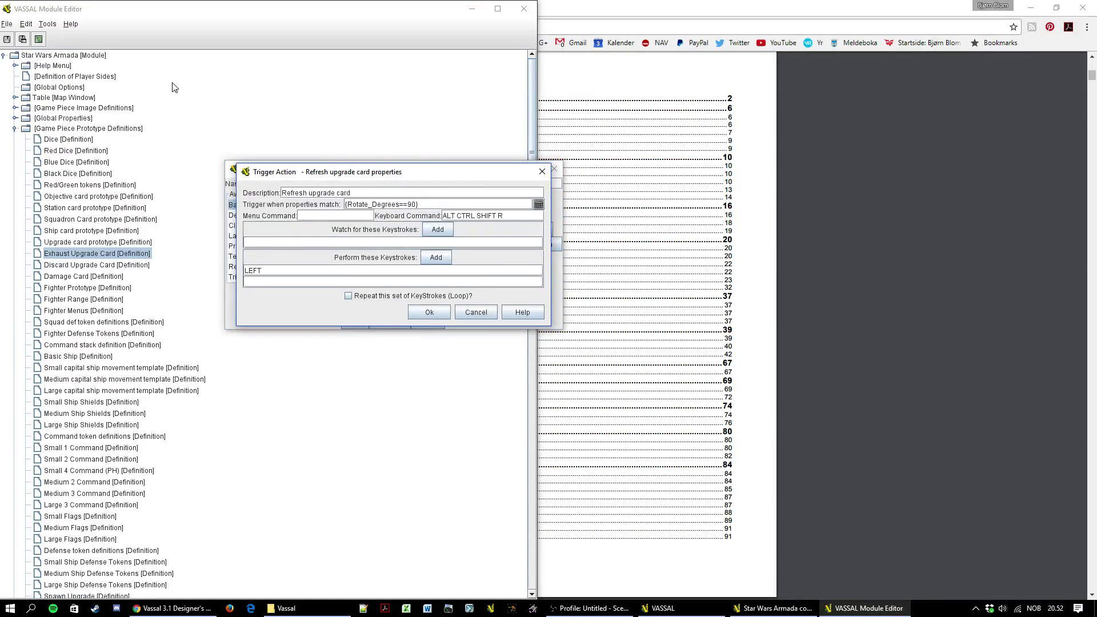
left_click_drag(350, 179, 574, 203)
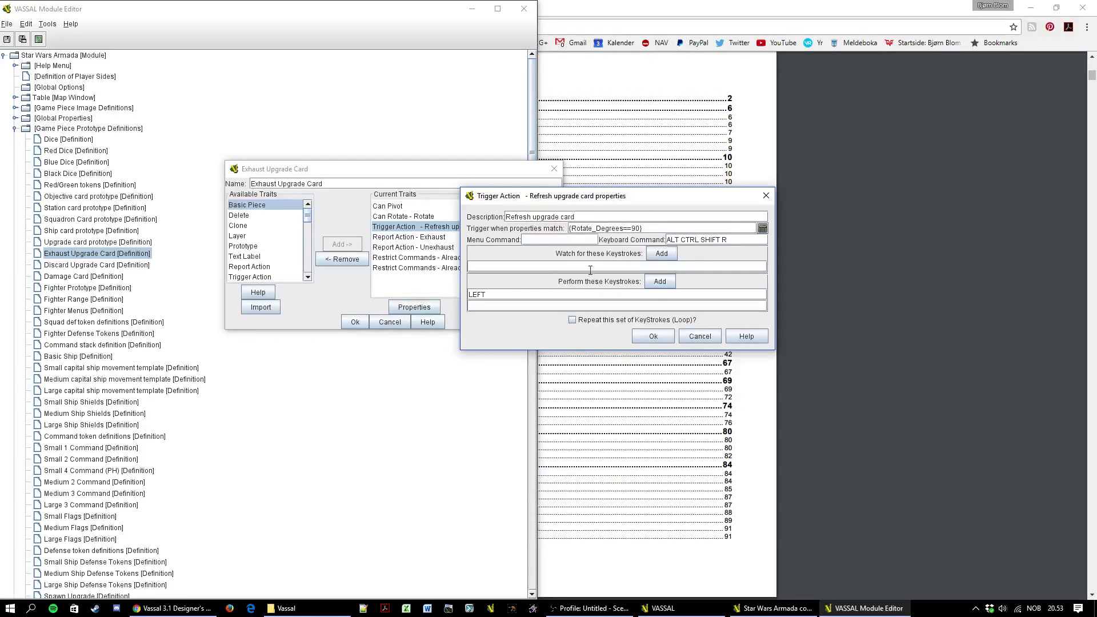
left_click(702, 337)
double_click(449, 248)
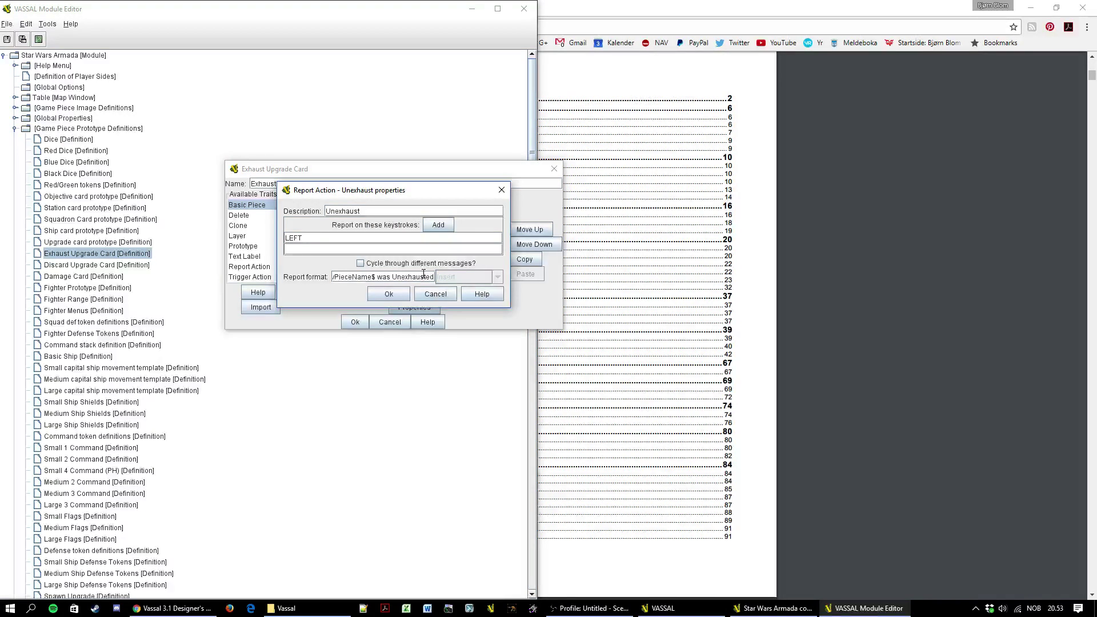
left_click(435, 294)
double_click(428, 238)
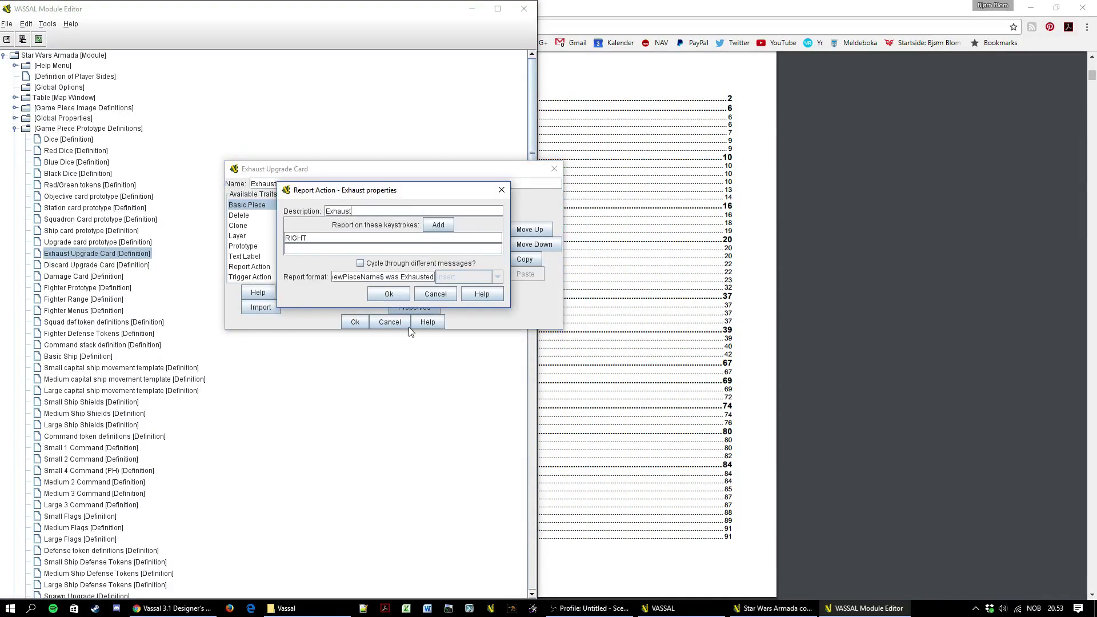
left_click(436, 294)
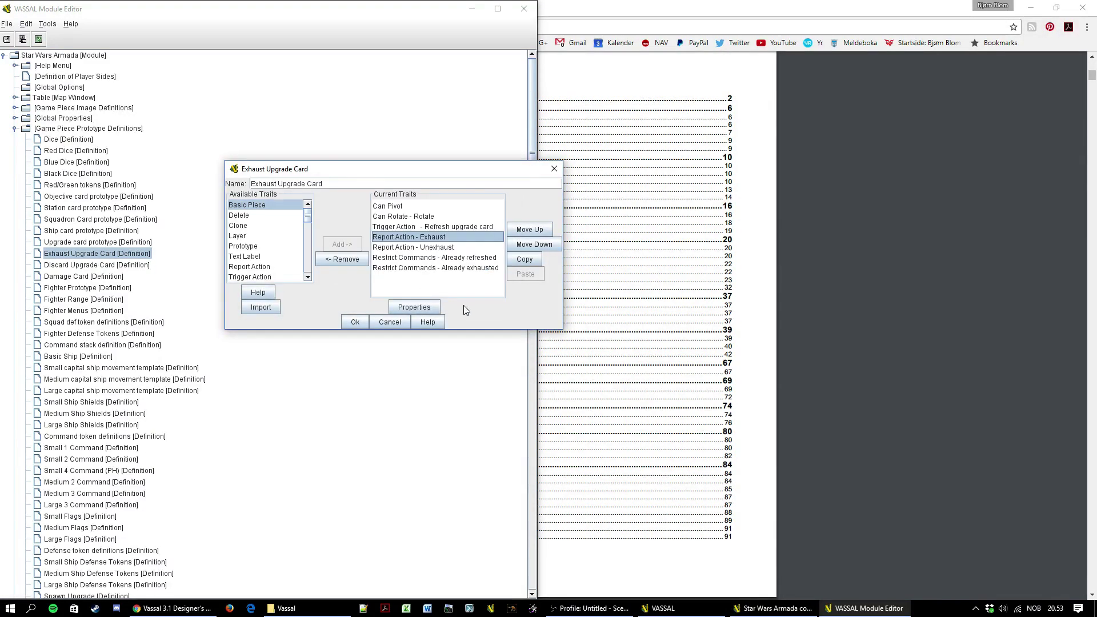
Examine the Already refreshed and Already exhausted Restrict Commands traits, and close the Exhaust Upgrade Card prototype without changes
left_click(417, 259)
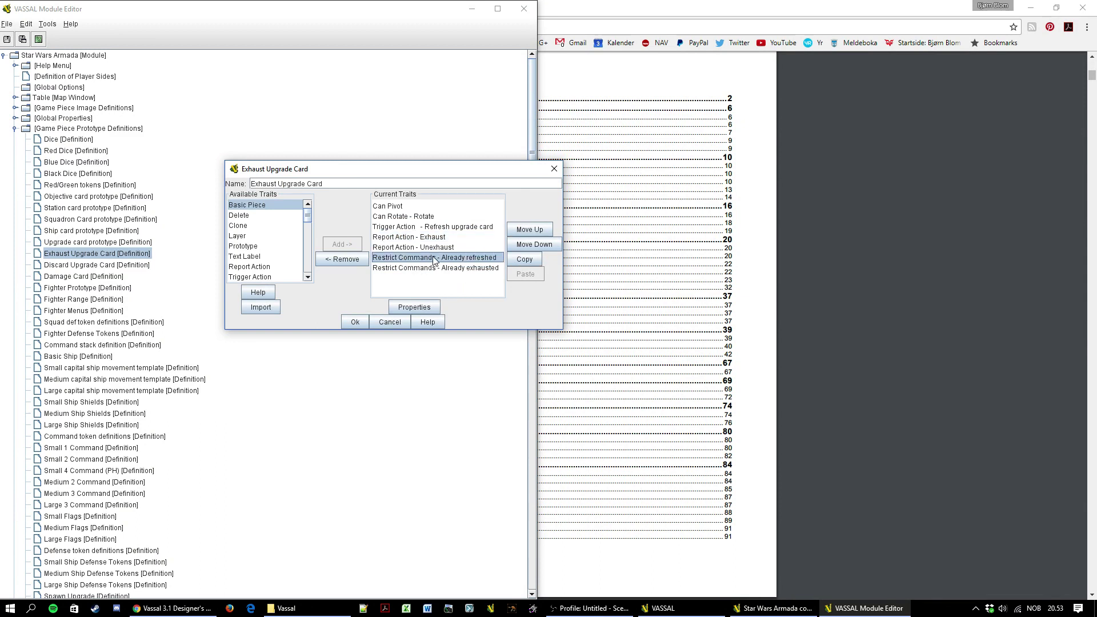
double_click(435, 261)
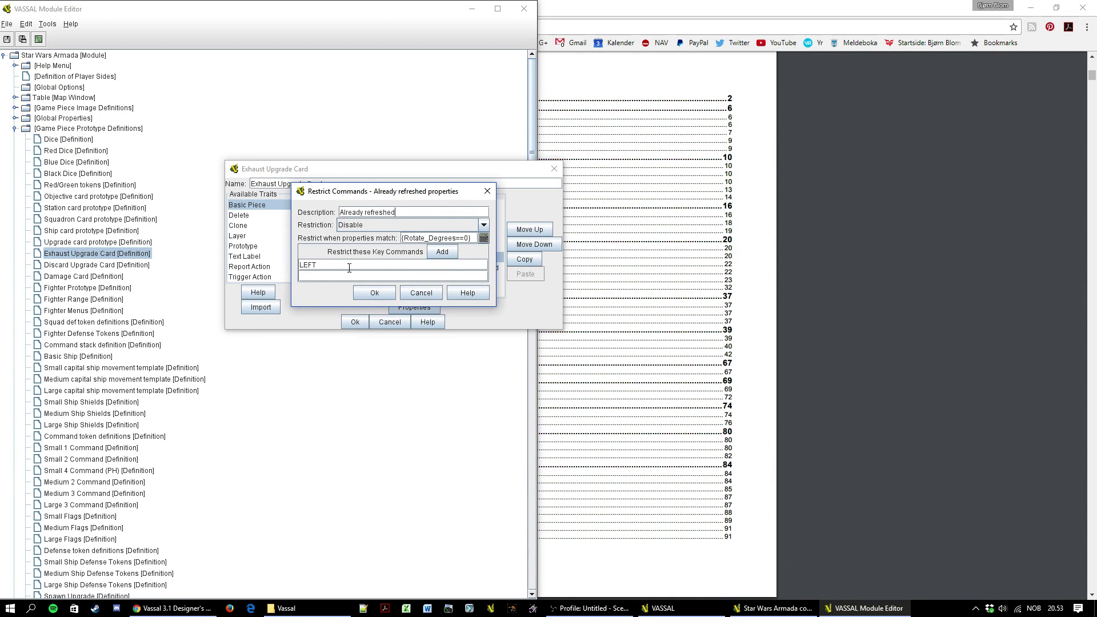
left_click(413, 295)
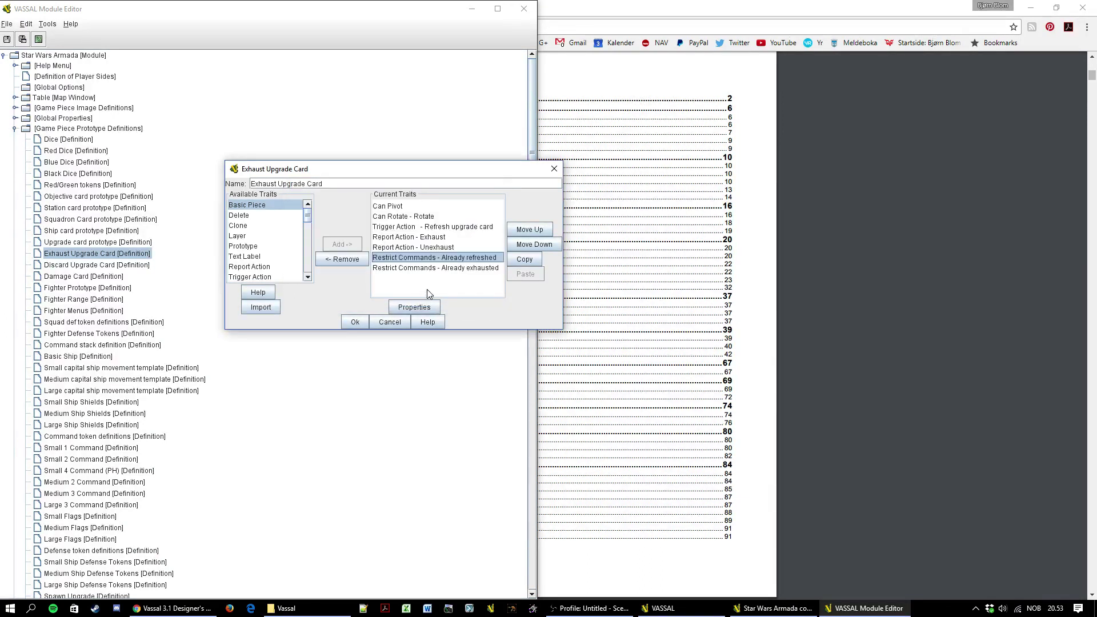
double_click(450, 269)
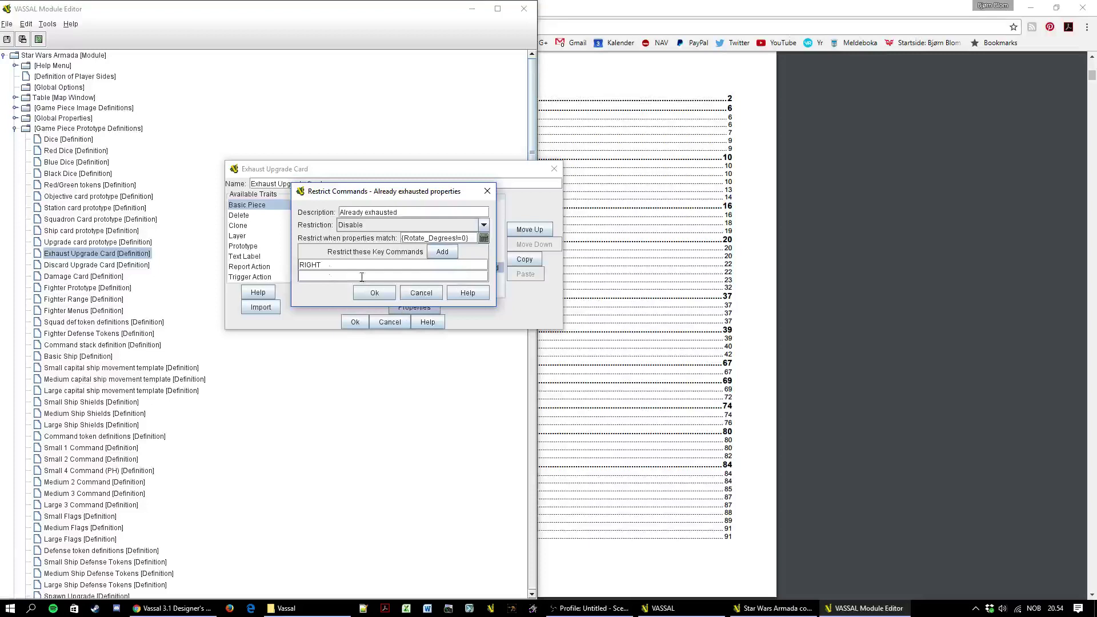
left_click(422, 293)
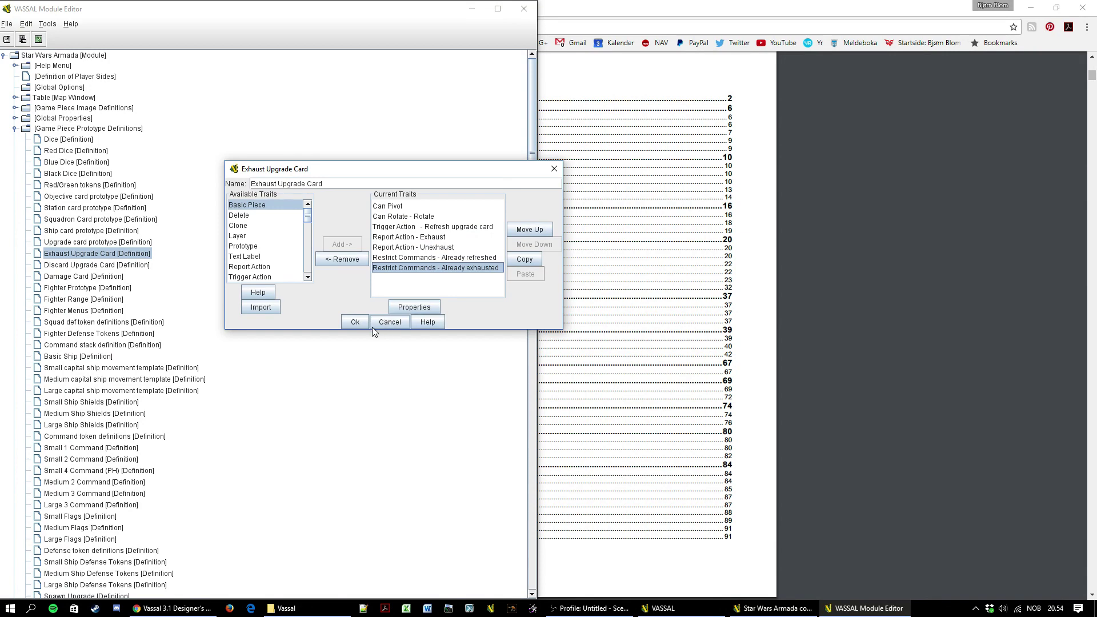
left_click(377, 326)
Review the Intel Officer piece's current traits, including the Exhaust Upgrade Card prototype, and close the piece without changes
scroll(183, 382, "down", 20)
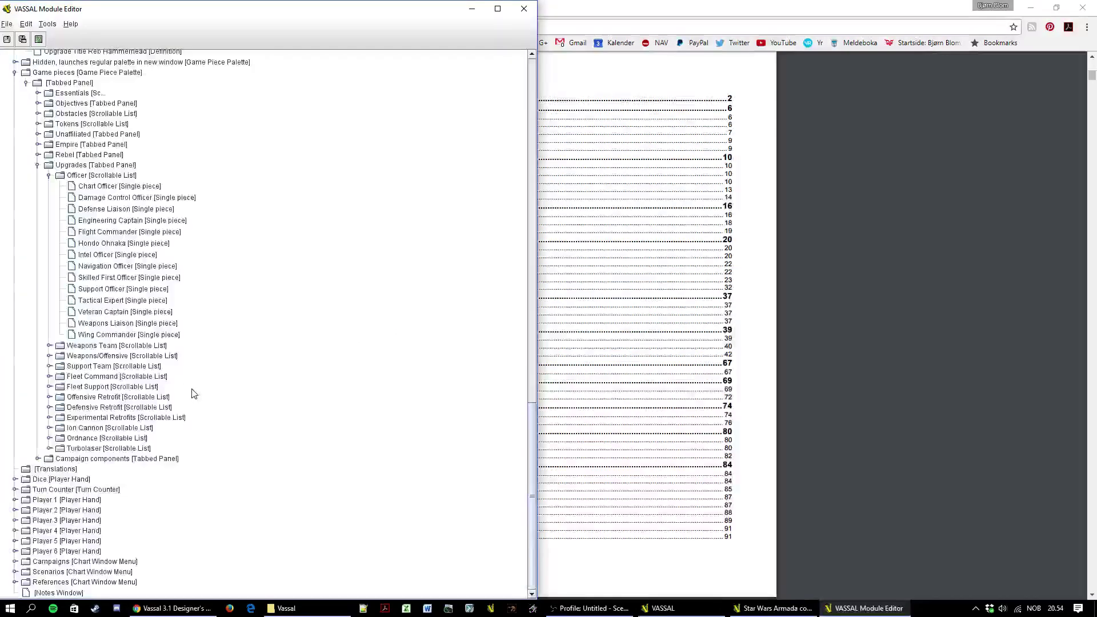
left_click(112, 258)
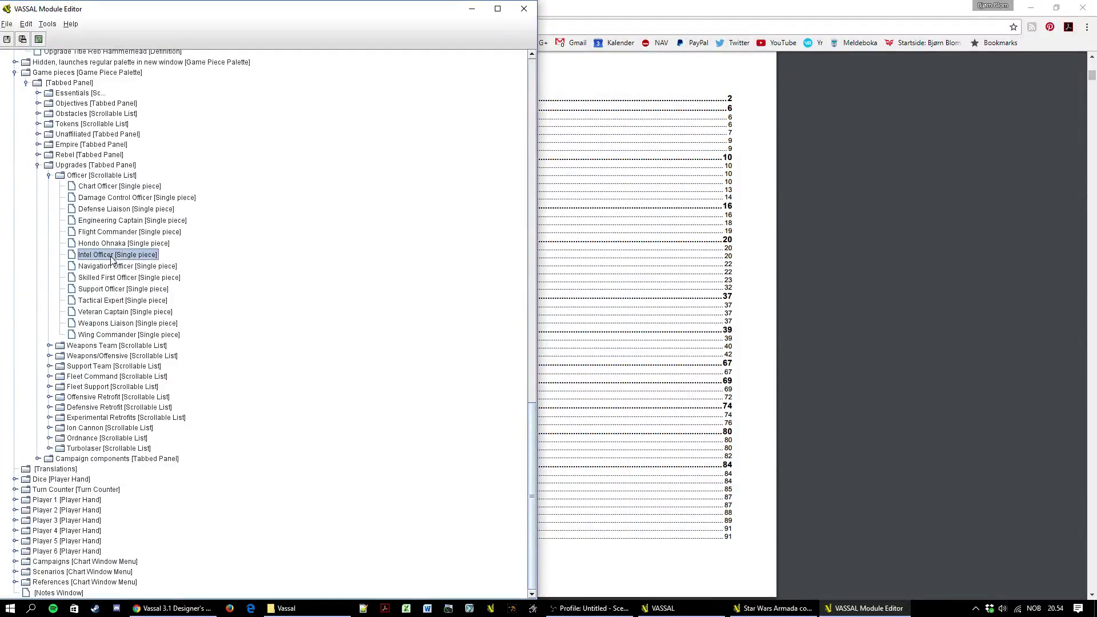
double_click(112, 256)
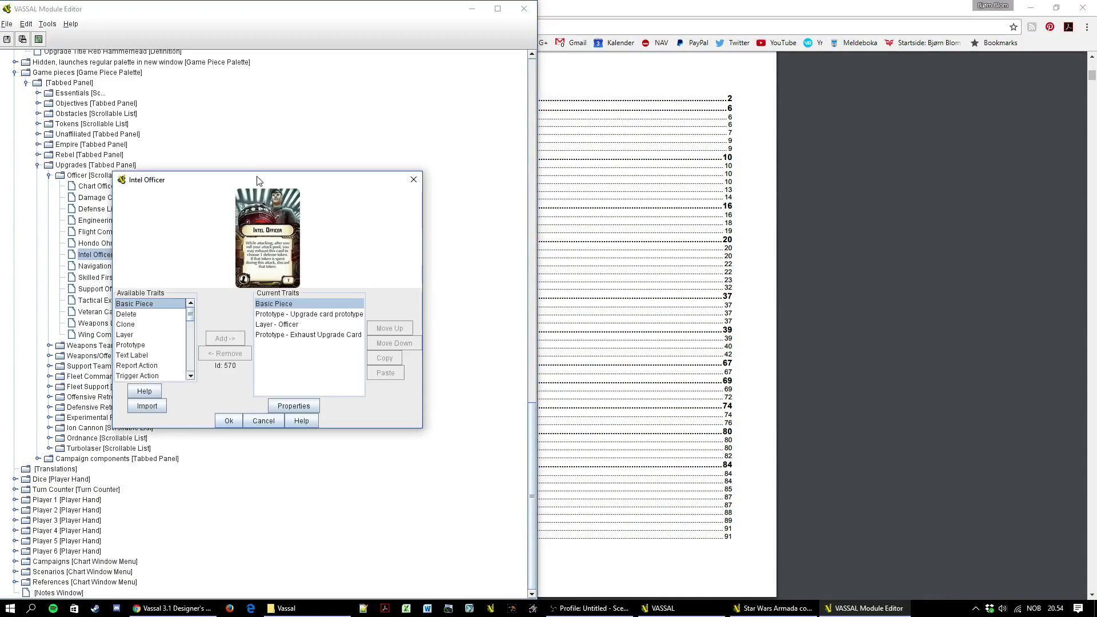
left_click_drag(257, 181, 479, 163)
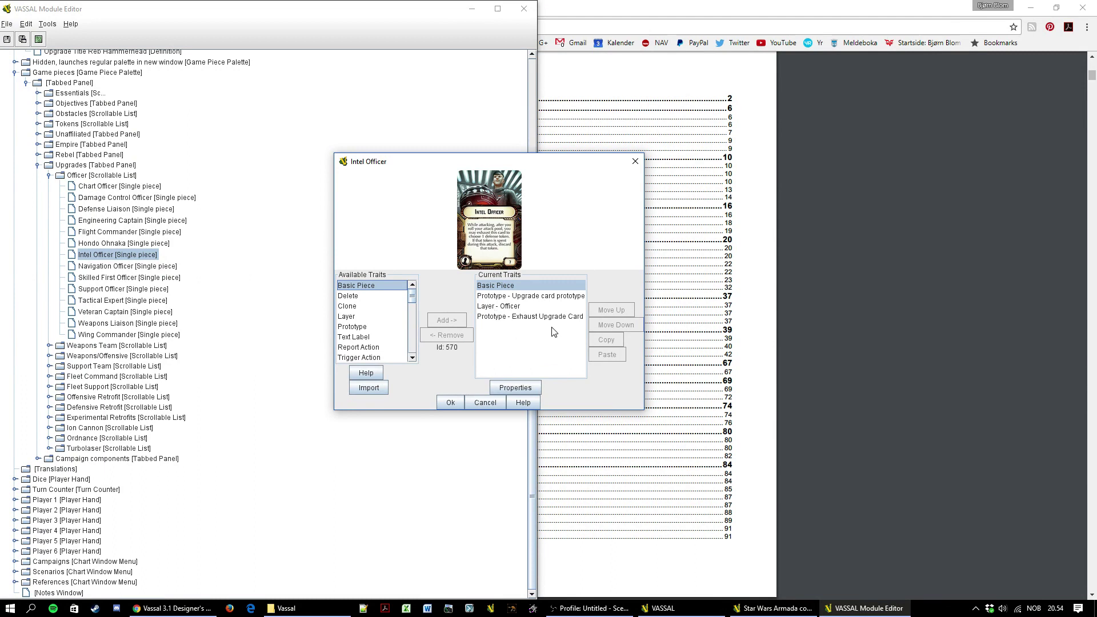
left_click(529, 319)
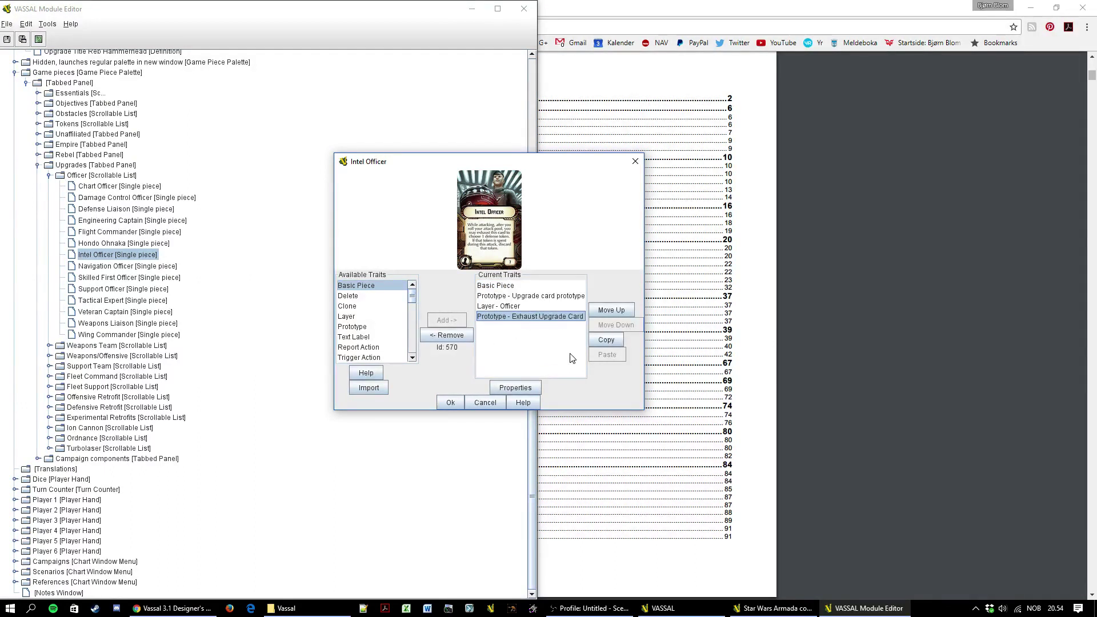
left_click(478, 406)
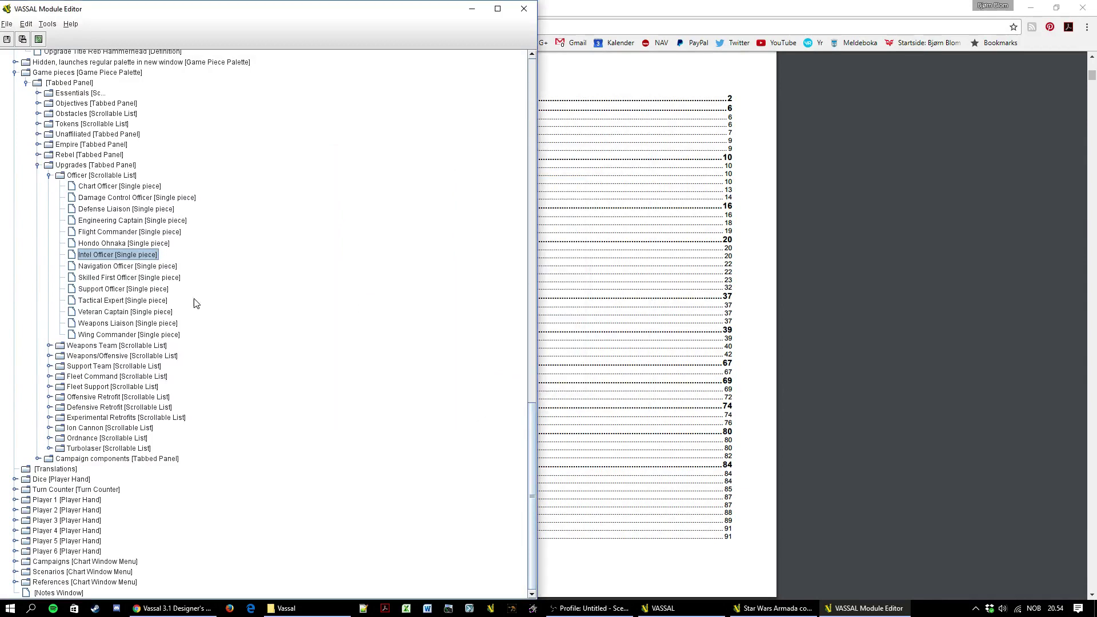
Duplicate the Intel Officer piece by copying it and pasting it into the Officer scrollable list
right_click(114, 258)
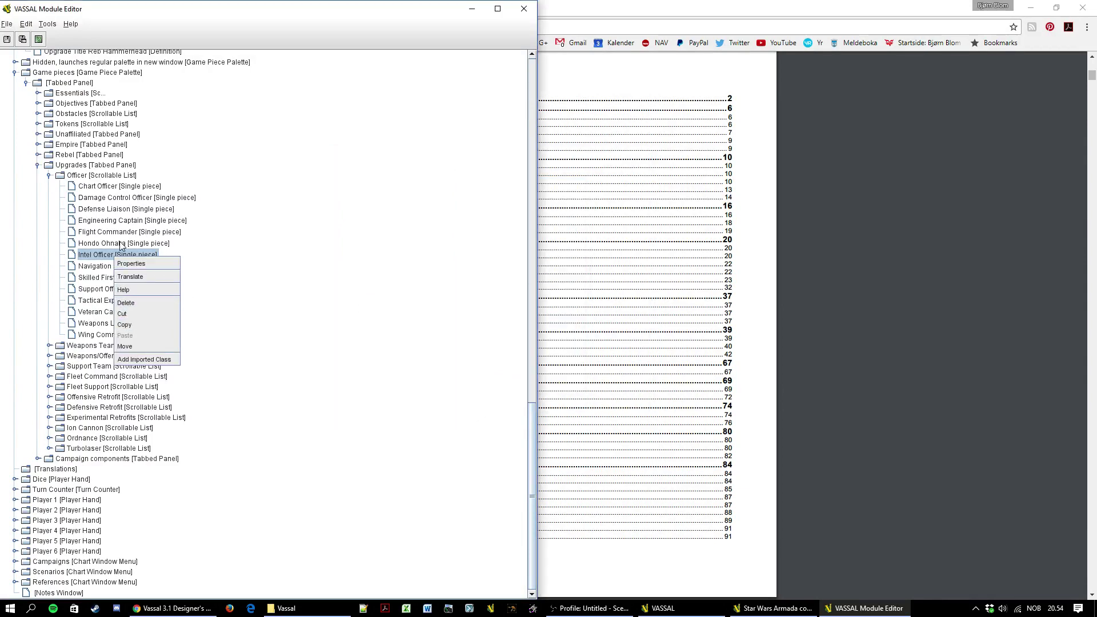
left_click(127, 325)
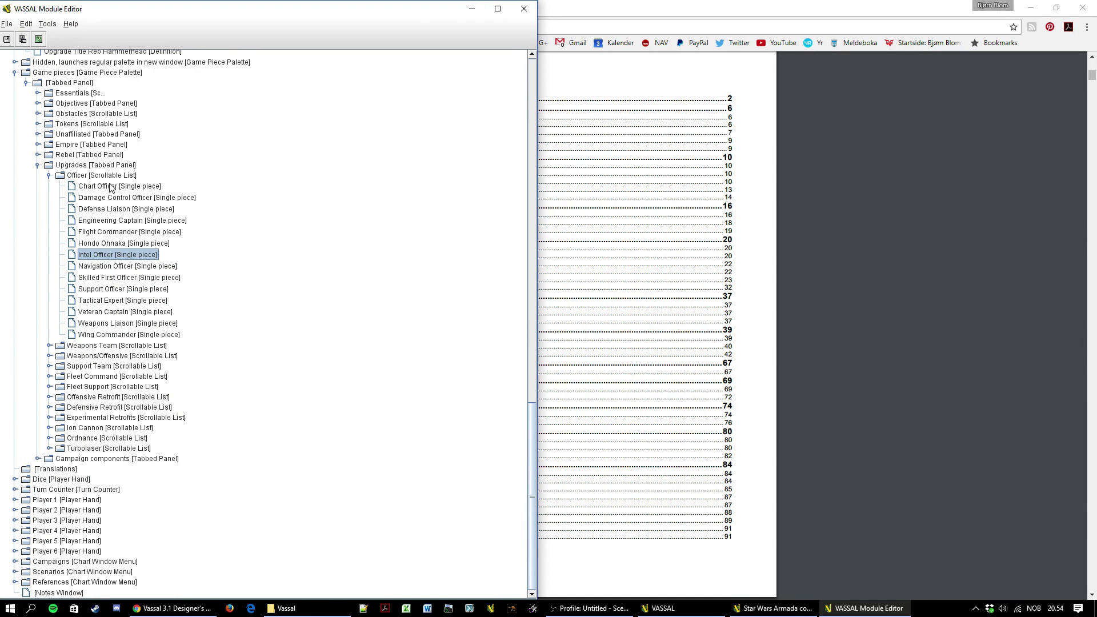
left_click(108, 176)
key("ctrl+v")
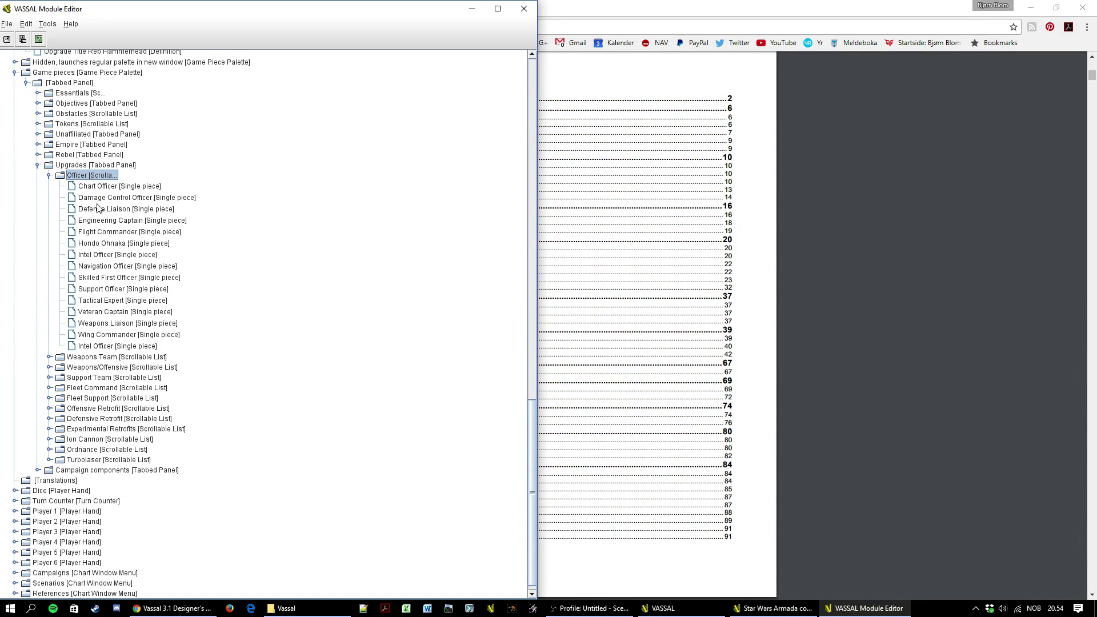
Set the Basic Piece name of the copied Intel Officer at the end of the Officer list to "JJs Juggernaut"
left_click(98, 347)
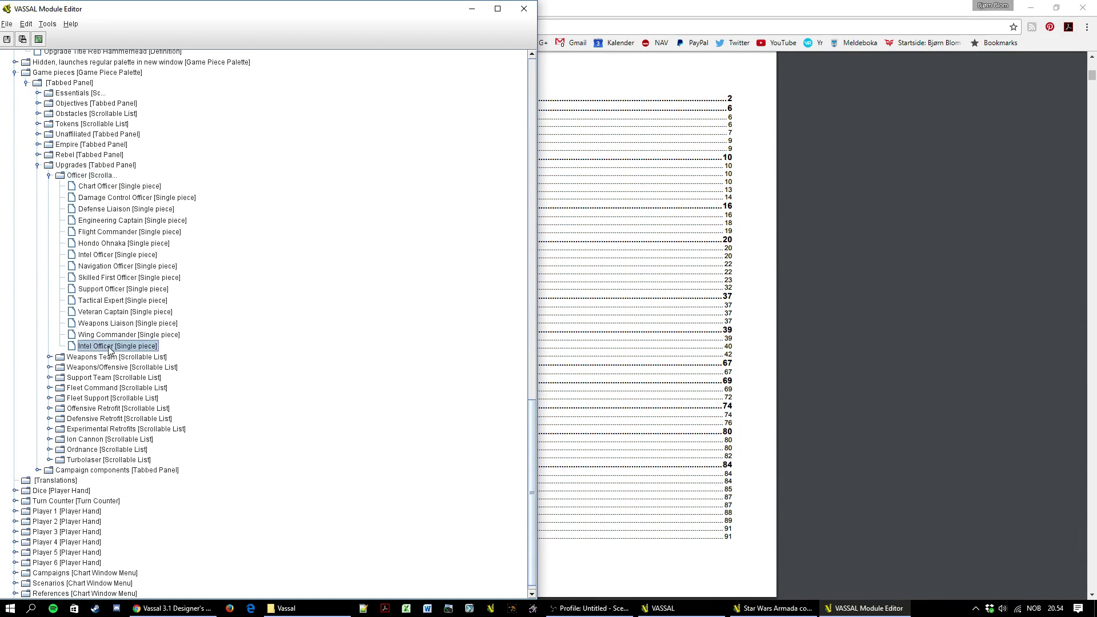
double_click(110, 350)
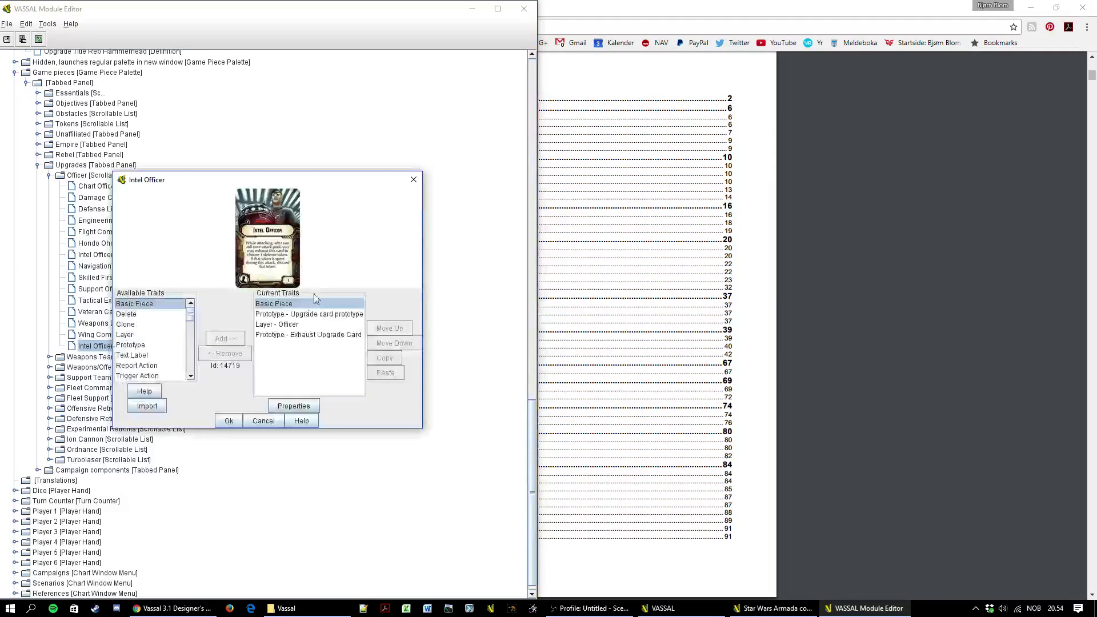
double_click(279, 303)
left_click_drag(378, 301, 299, 292)
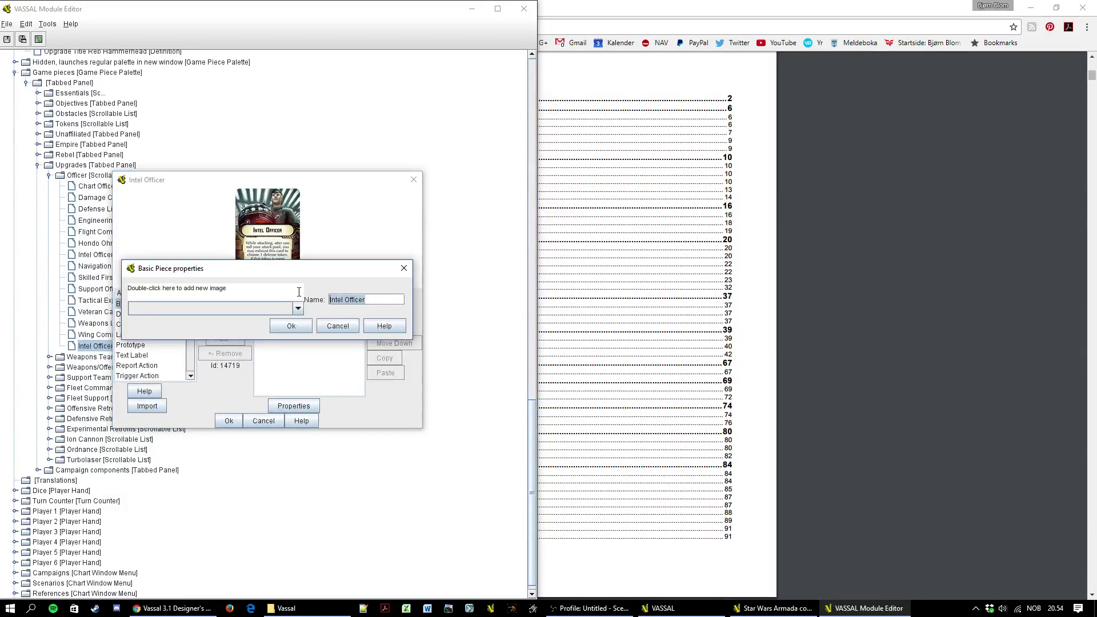
type("JJ")
type("ggernaut")
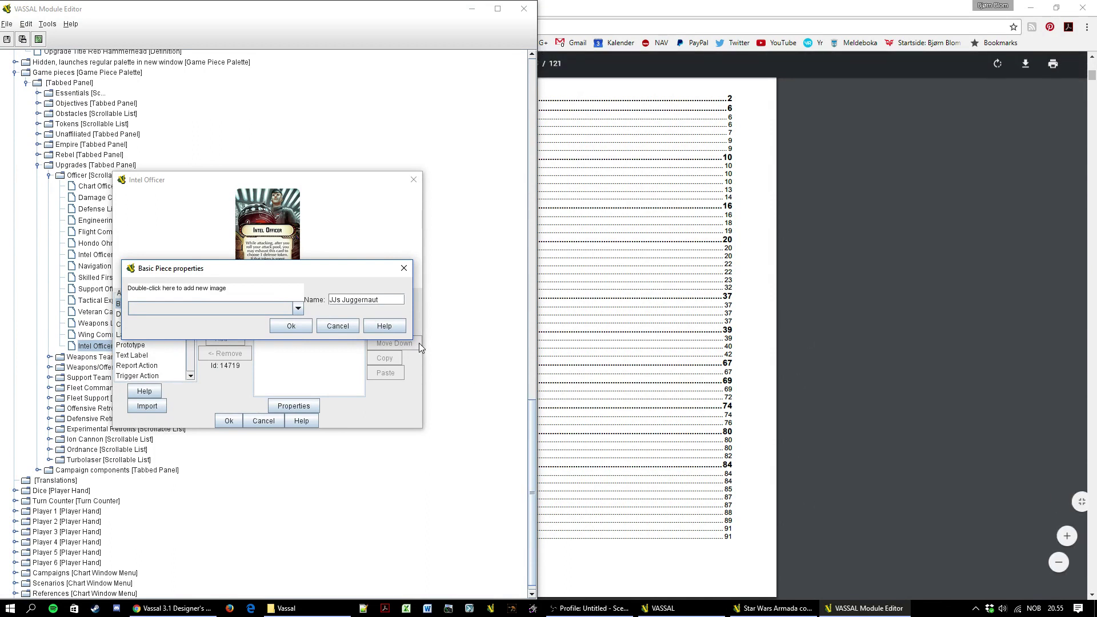
left_click(290, 328)
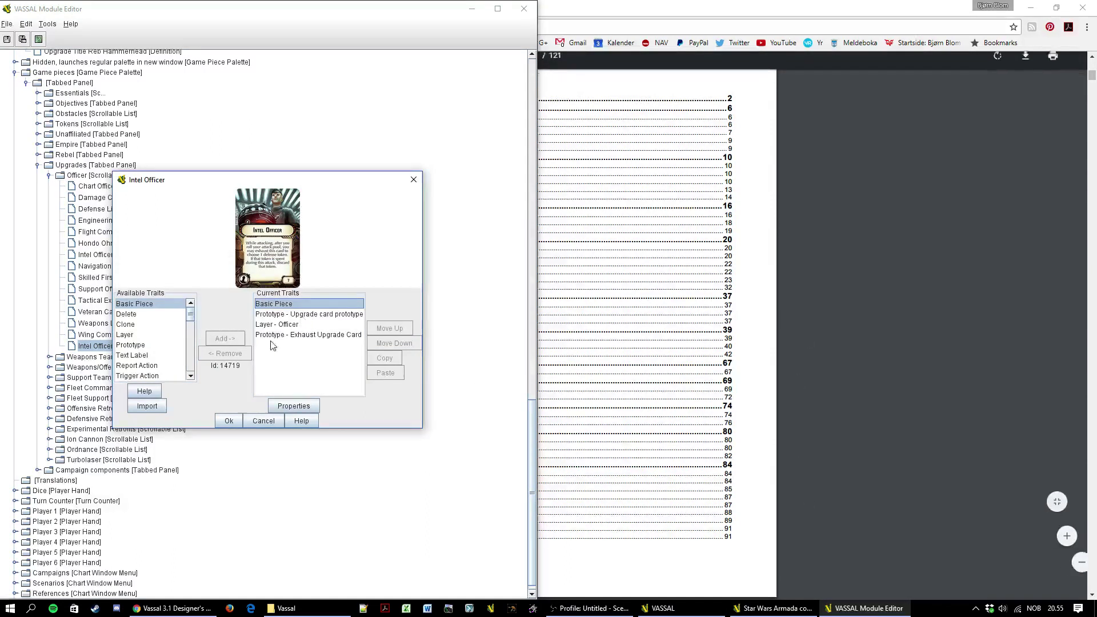
Set the first image of the copied piece's Officer layer to squadcard_yt2400_dash.png and accept the layer properties
left_click(301, 315)
left_click(291, 326)
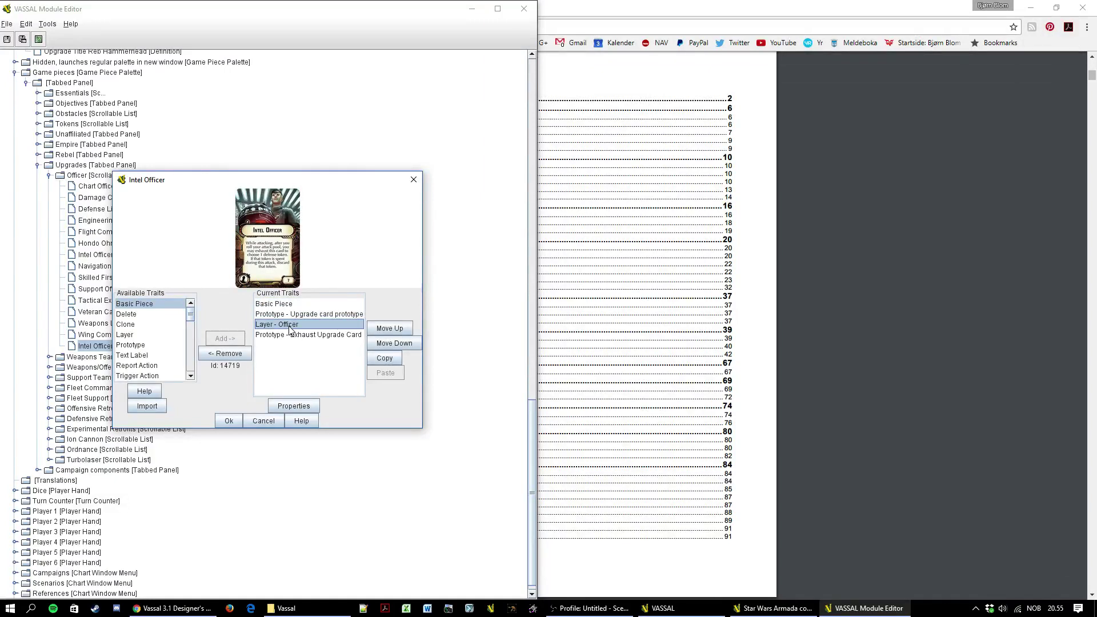
double_click(290, 326)
left_click(403, 297)
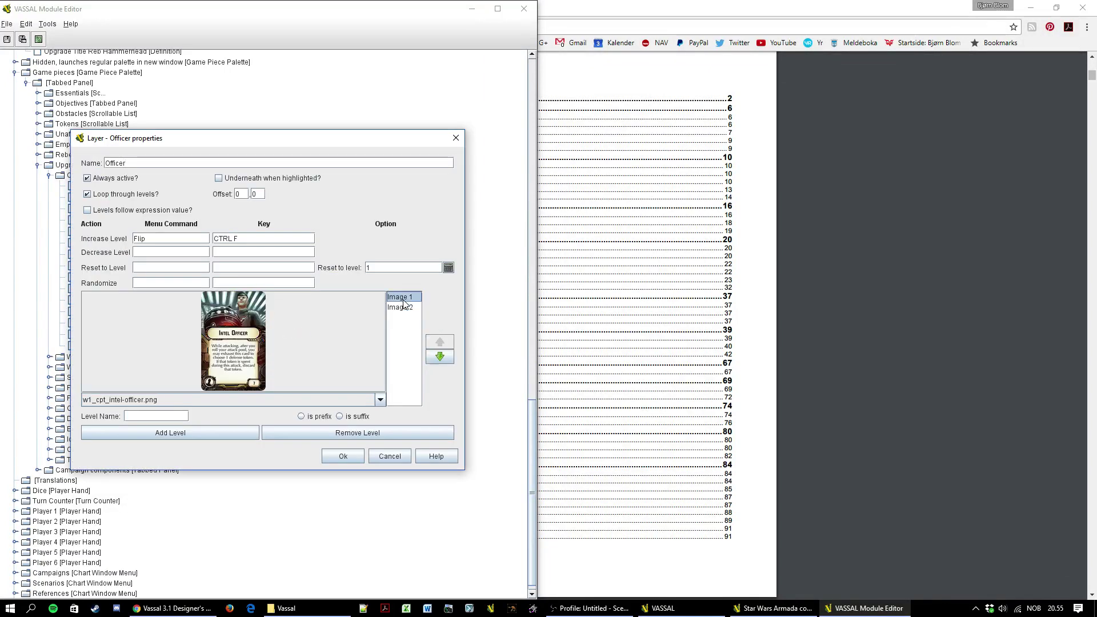
left_click(240, 338)
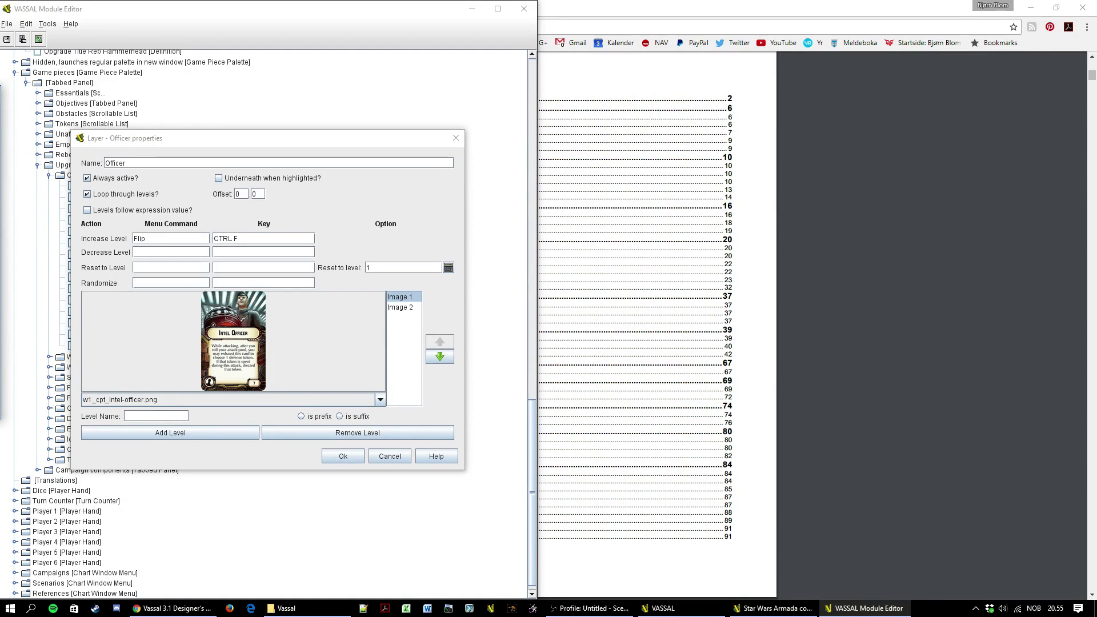
key("s")
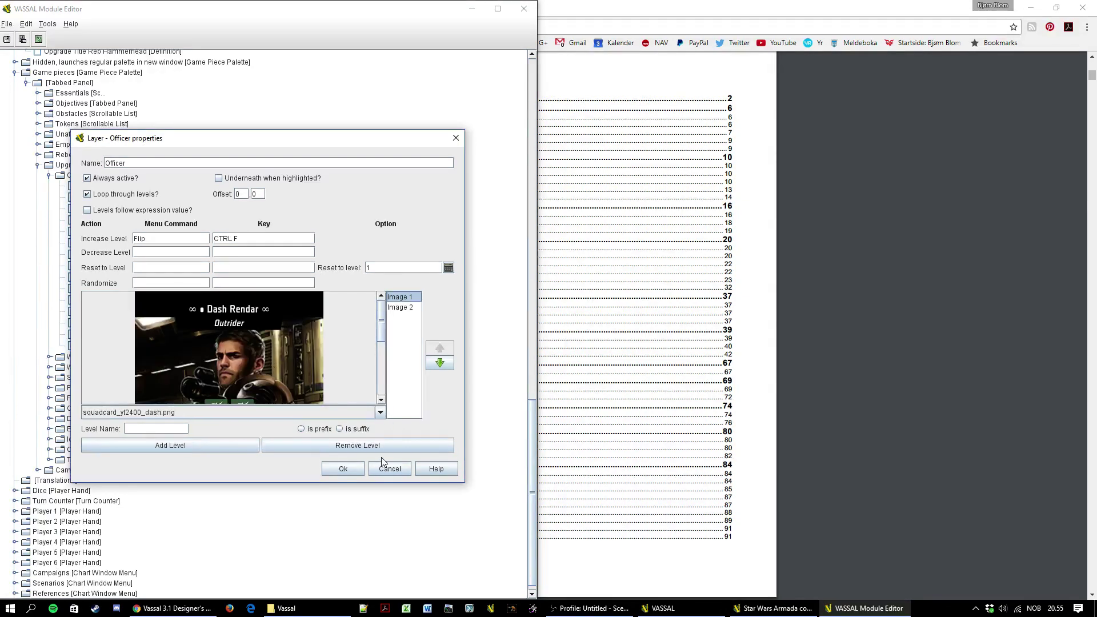
left_click(353, 472)
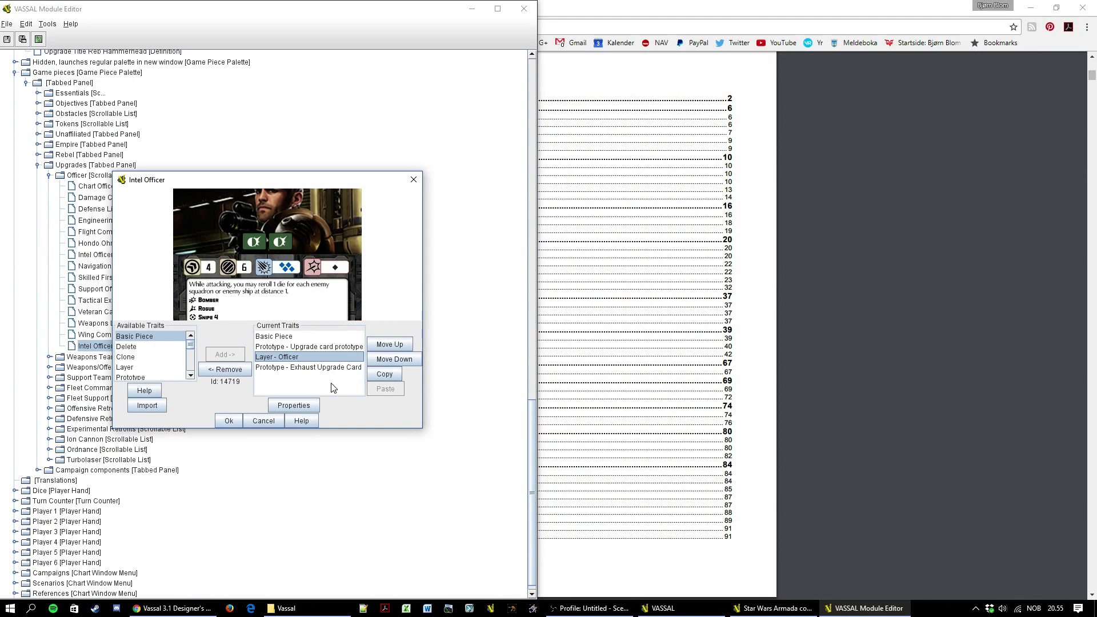
Test the Flip and Exhaust commands on the card in the piece's preview
right_click(226, 253)
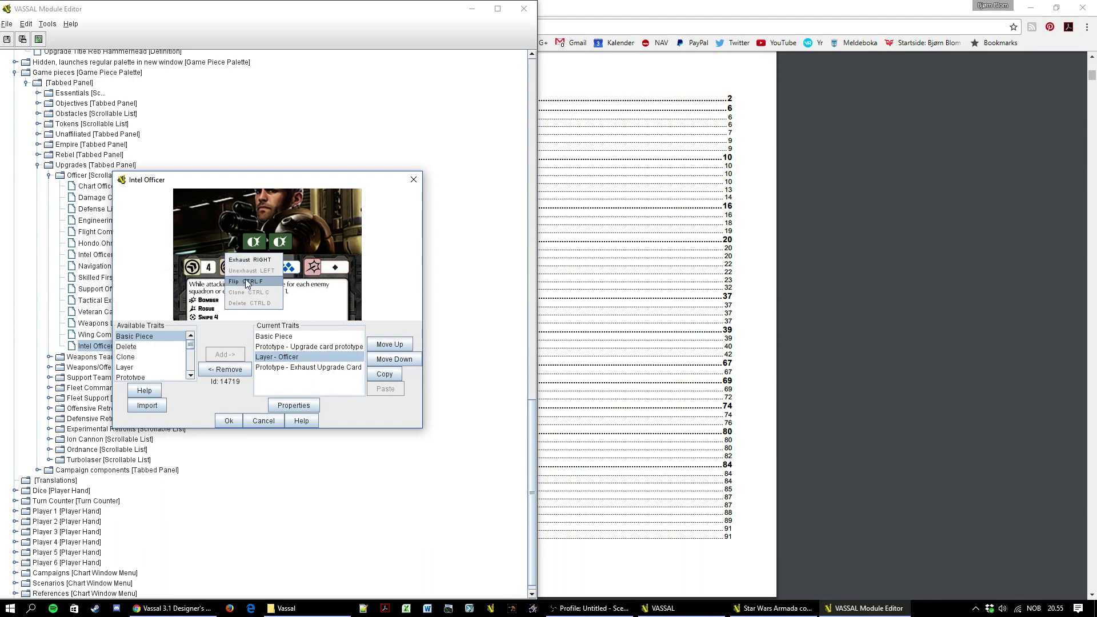
left_click(246, 278)
right_click(278, 247)
left_click(297, 272)
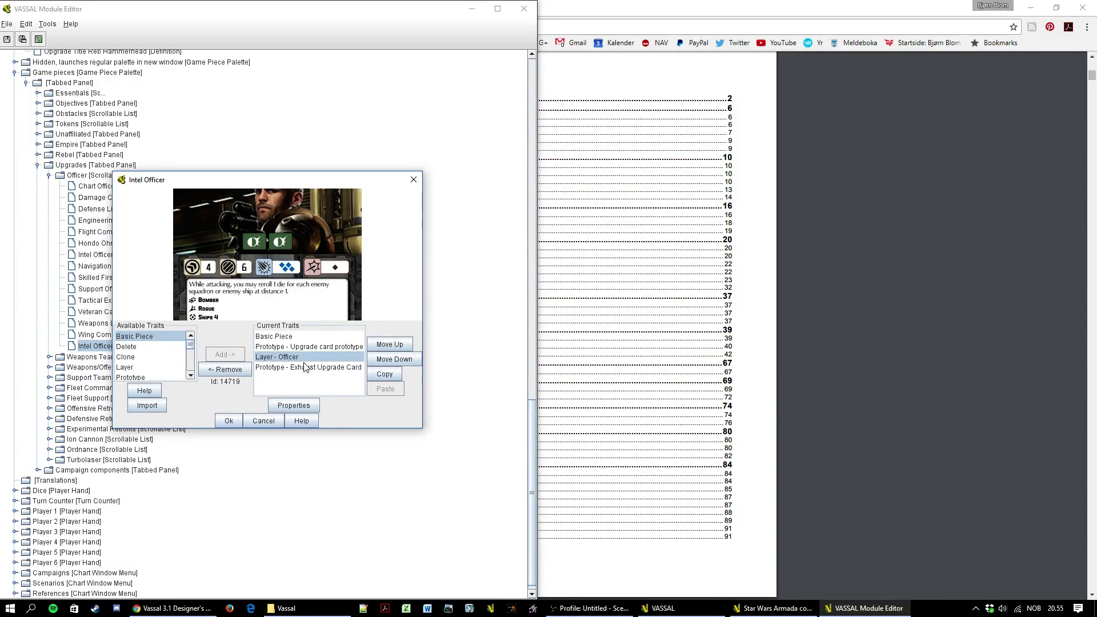
key("ctrl+e")
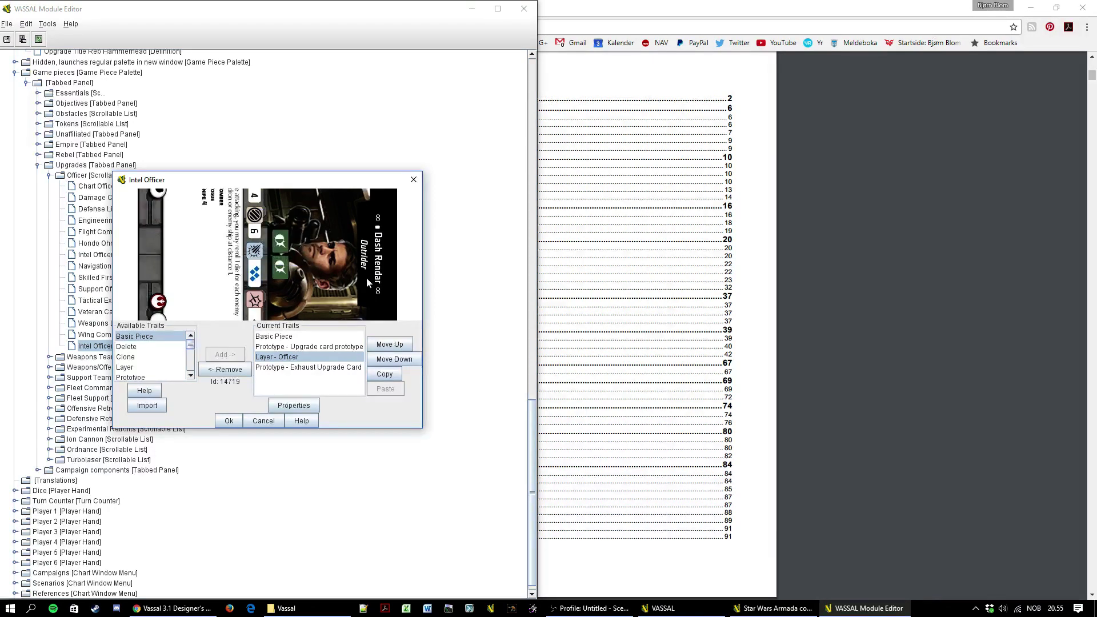
key("ctrl+e")
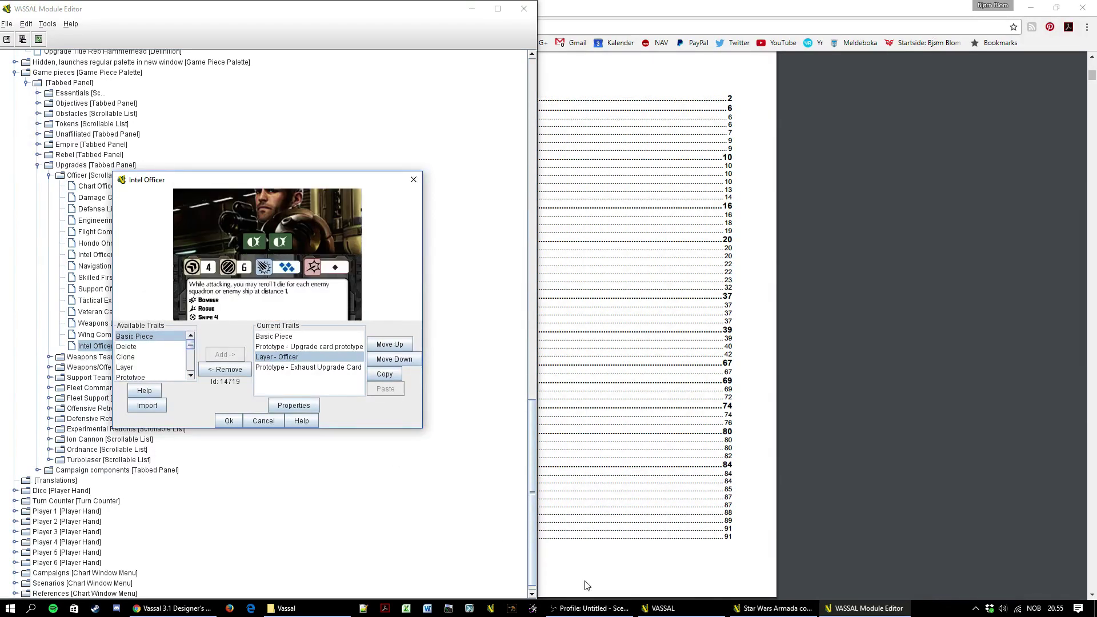
Check the exhaust messages in the Star Wars Armada controls window and accept the JJs Juggernaut piece in the editor
left_click(760, 608)
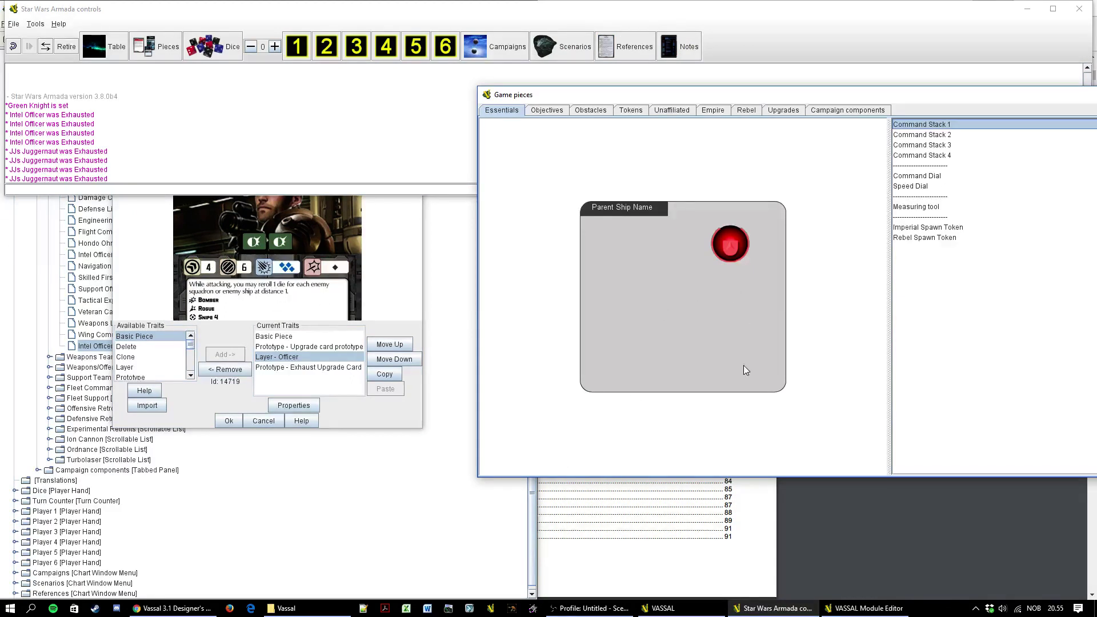
left_click(274, 179)
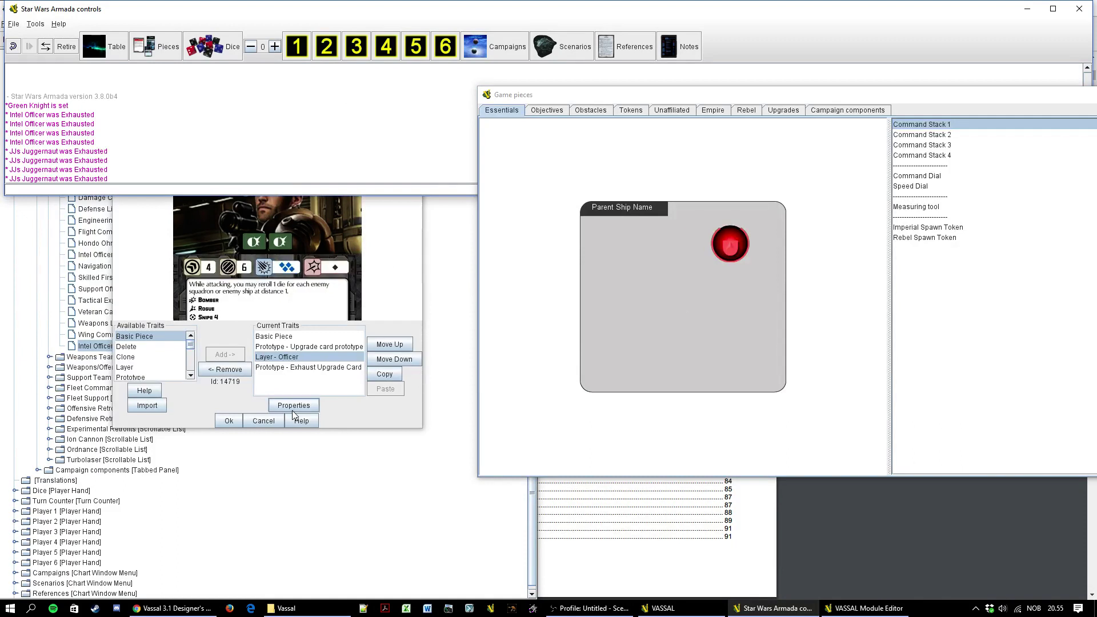
left_click(228, 421)
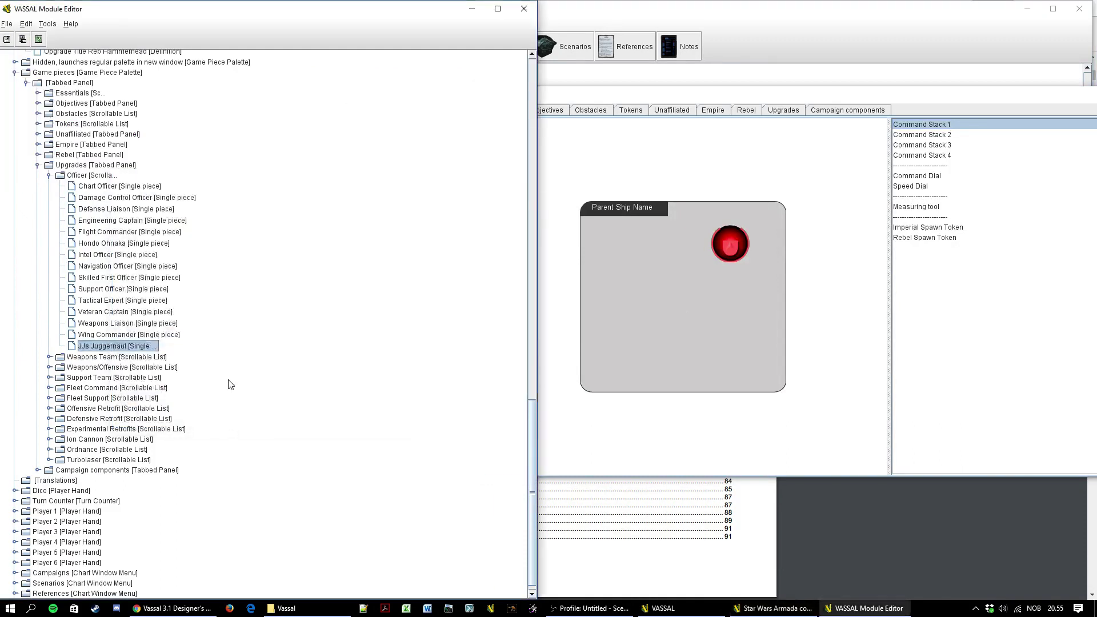
Move JJs Juggernaut to position 8 in the Officer list, directly after Intel Officer
right_click(137, 347)
left_click(160, 423)
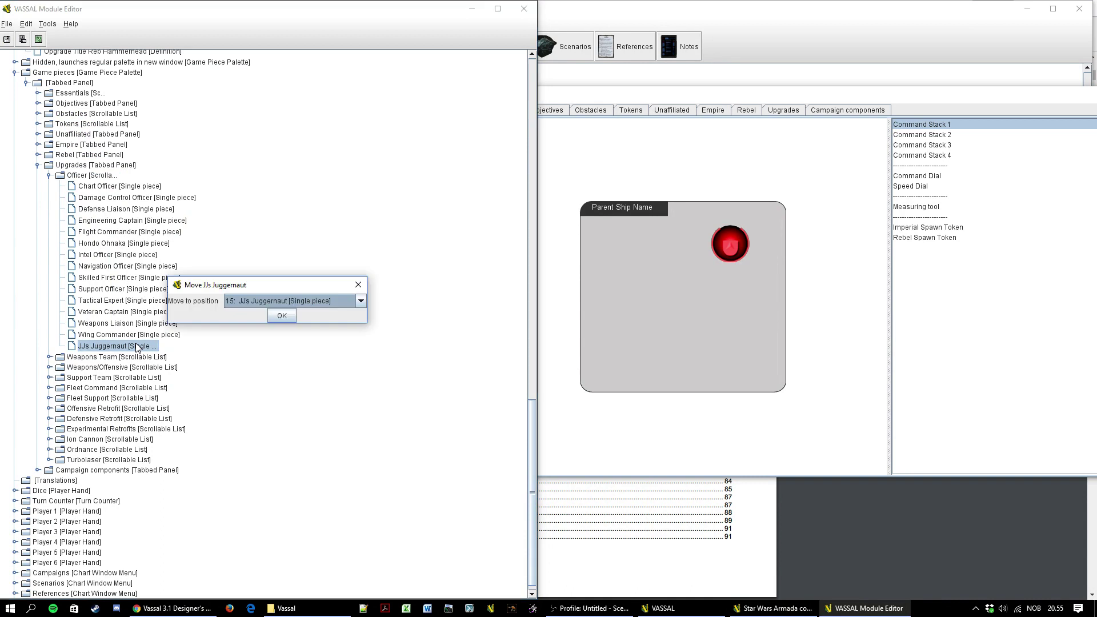
left_click(300, 297)
scroll(363, 363, "up", 1)
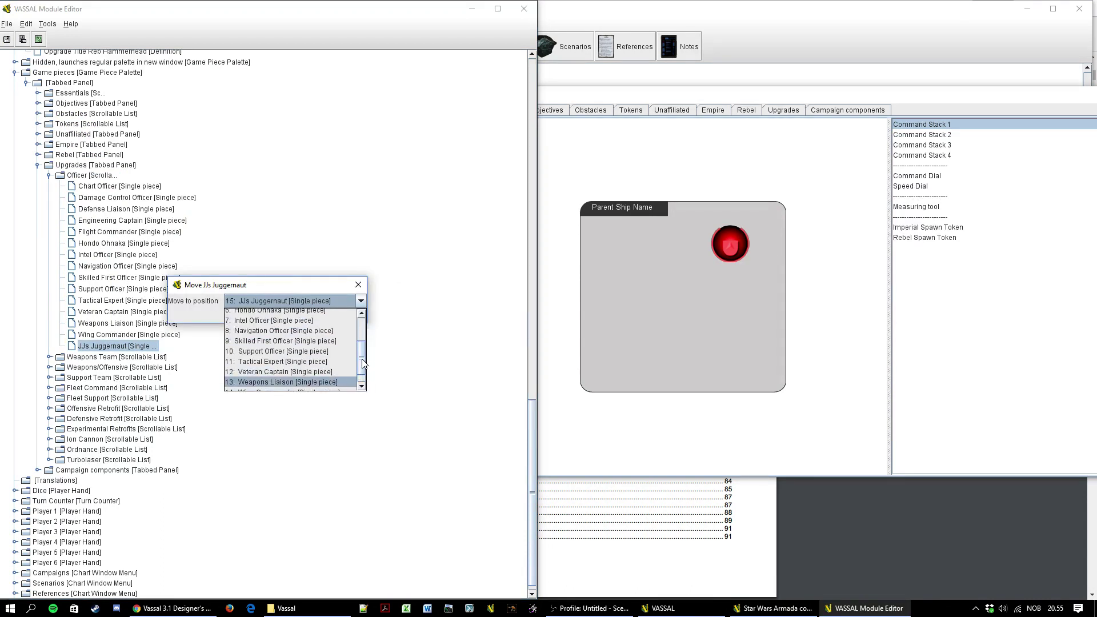
scroll(363, 362, "up", 1)
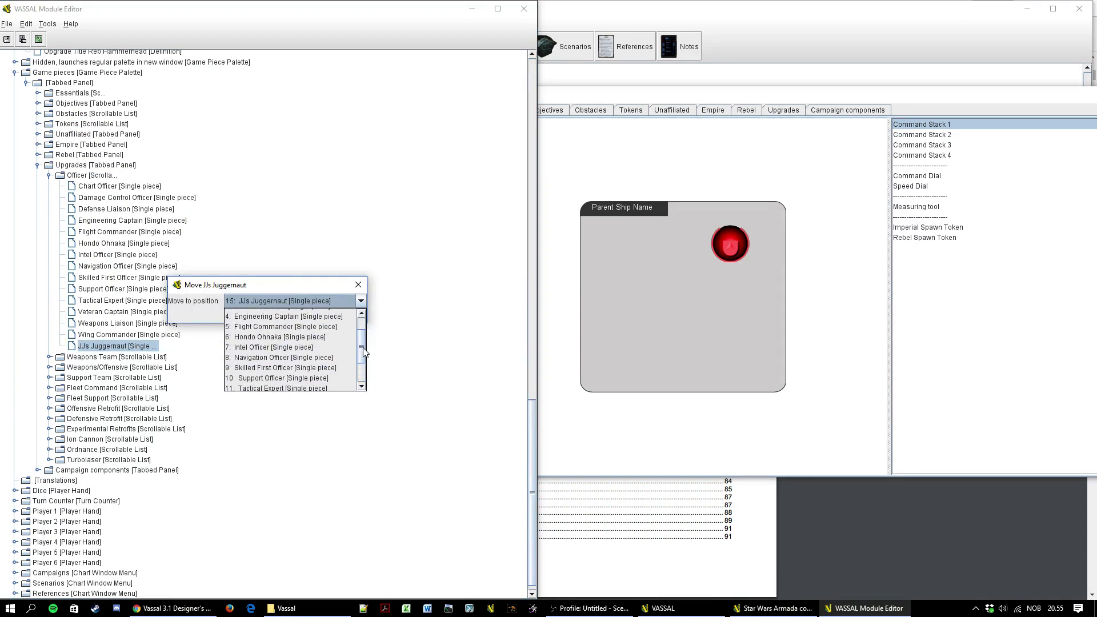
left_click(303, 356)
left_click(281, 316)
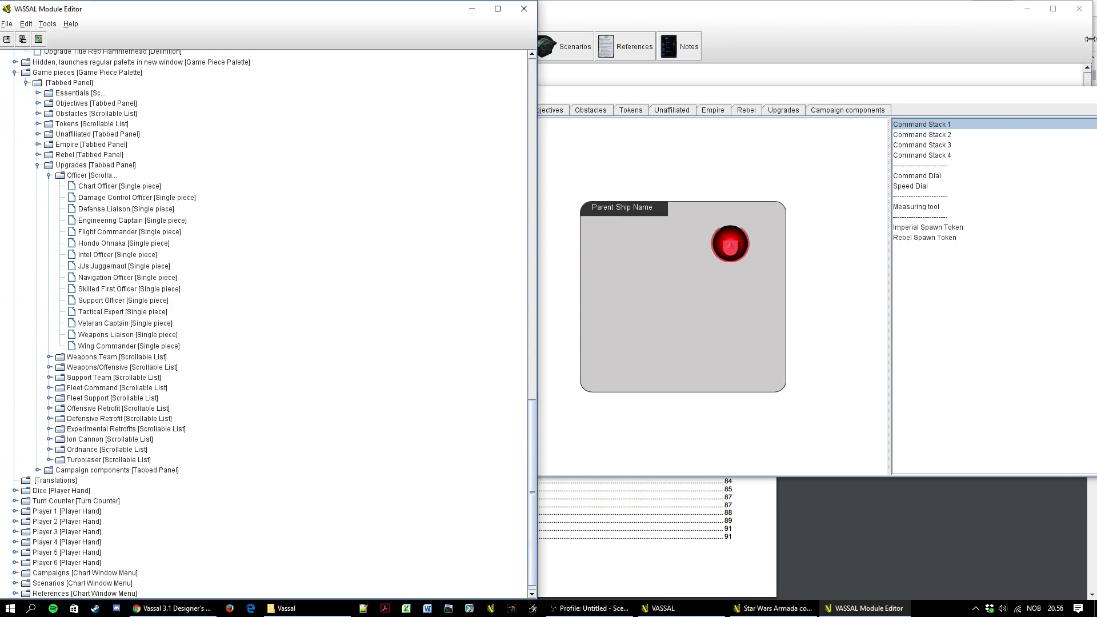
Close the Game pieces window and return to the VASSAL Module Editor
left_click(1015, 107)
left_click(978, 119)
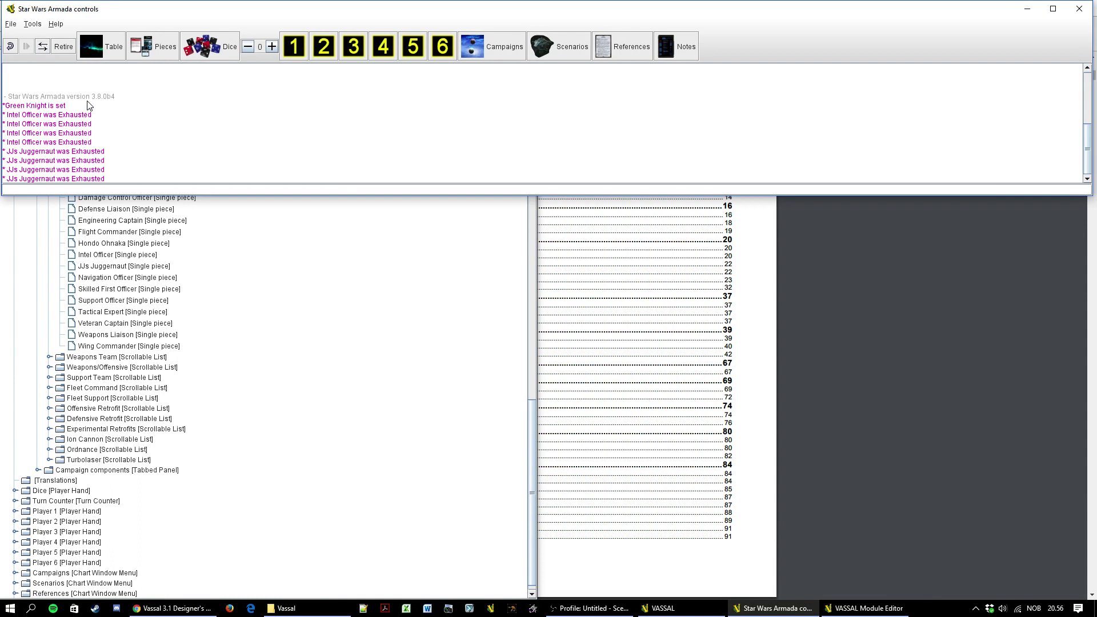
left_click(225, 247)
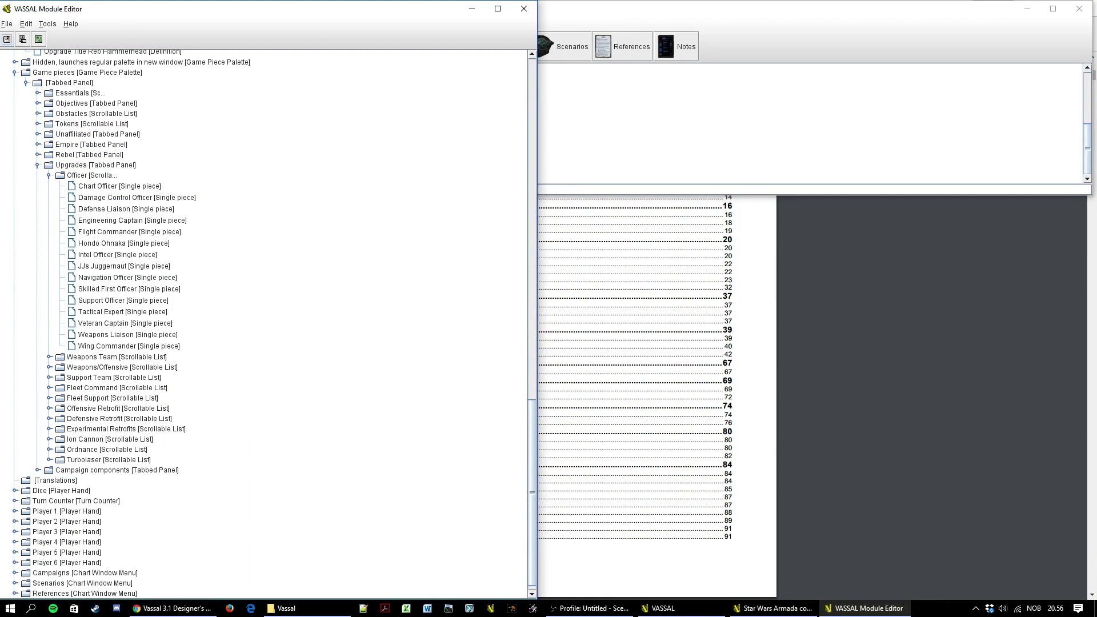
Collapse the Upgrades panel and compare the categories inside the Empire and Rebel panels, leaving only Empire expanded
left_click(38, 165)
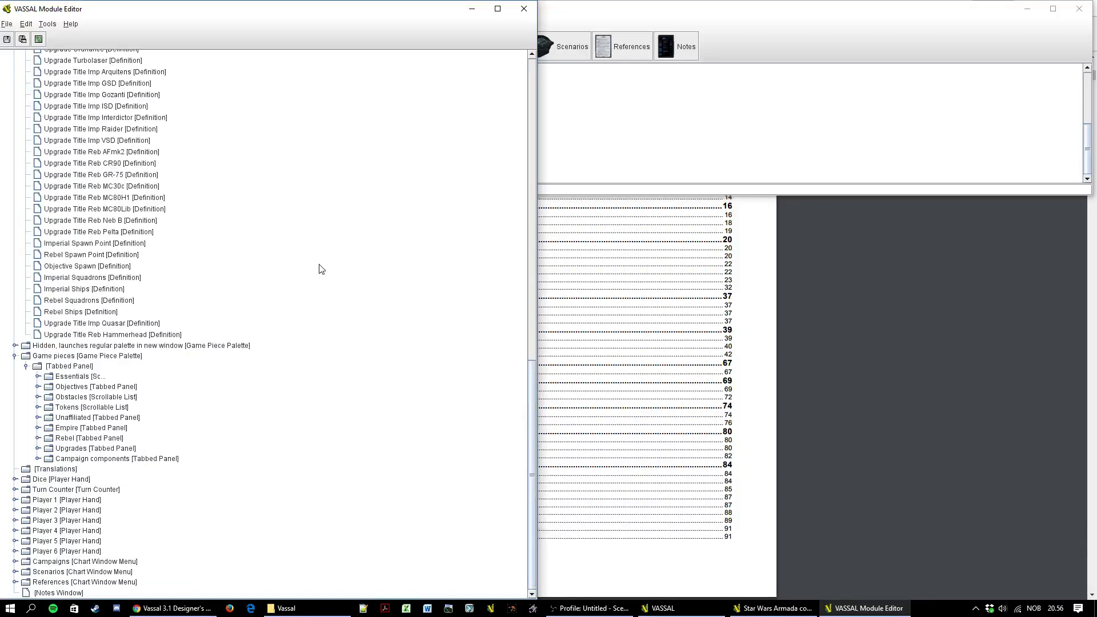
scroll(197, 338, "up", 2)
scroll(196, 338, "down", 2)
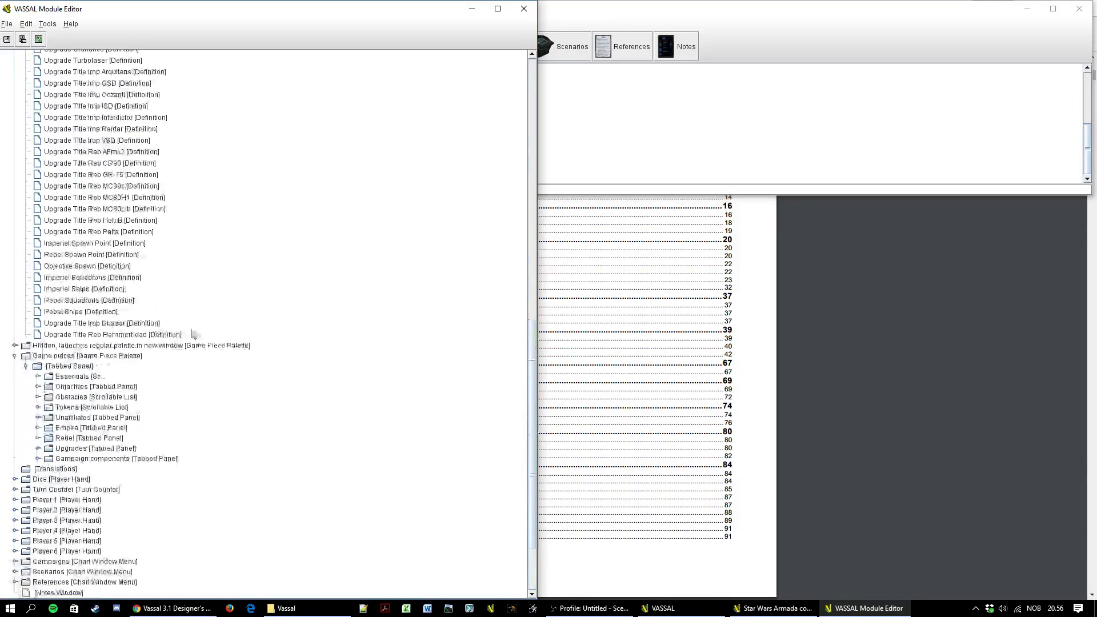
left_click(38, 428)
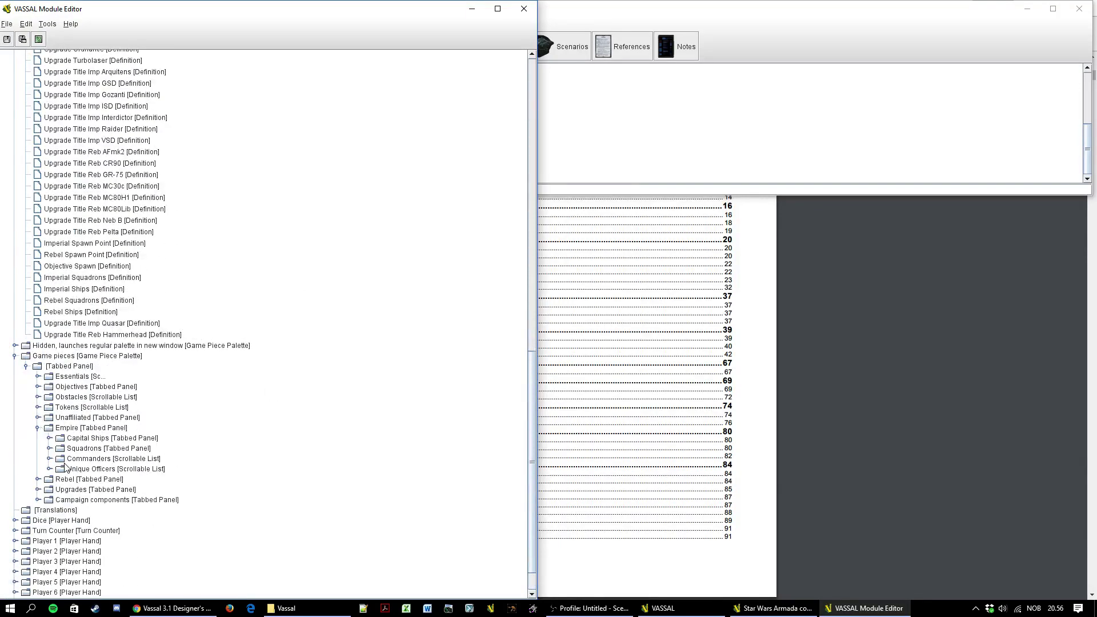
left_click(38, 428)
left_click(38, 439)
scroll(115, 429, "down", 2)
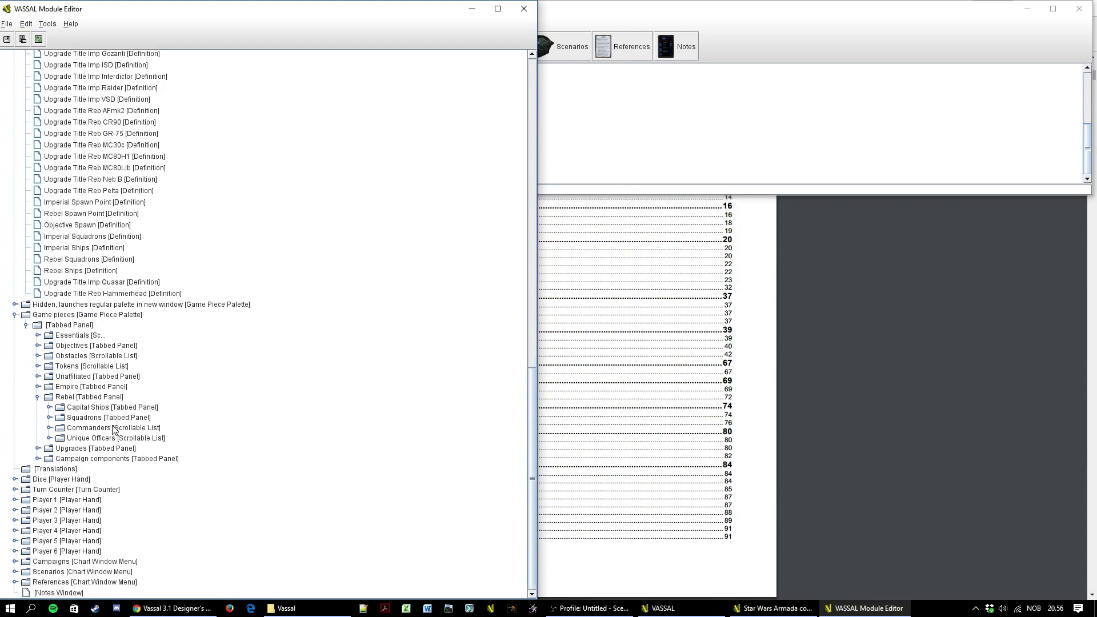
left_click(37, 387)
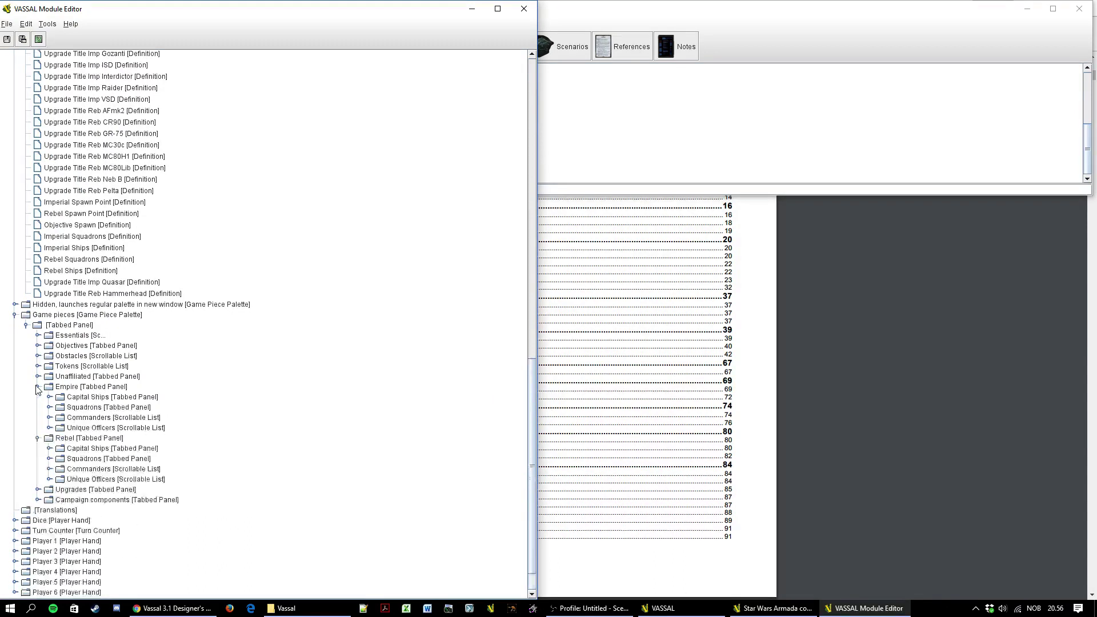
left_click(37, 438)
Browse the Empire panel's categories, looking into the Commanders list and expanding Capital Ships
left_click(72, 397)
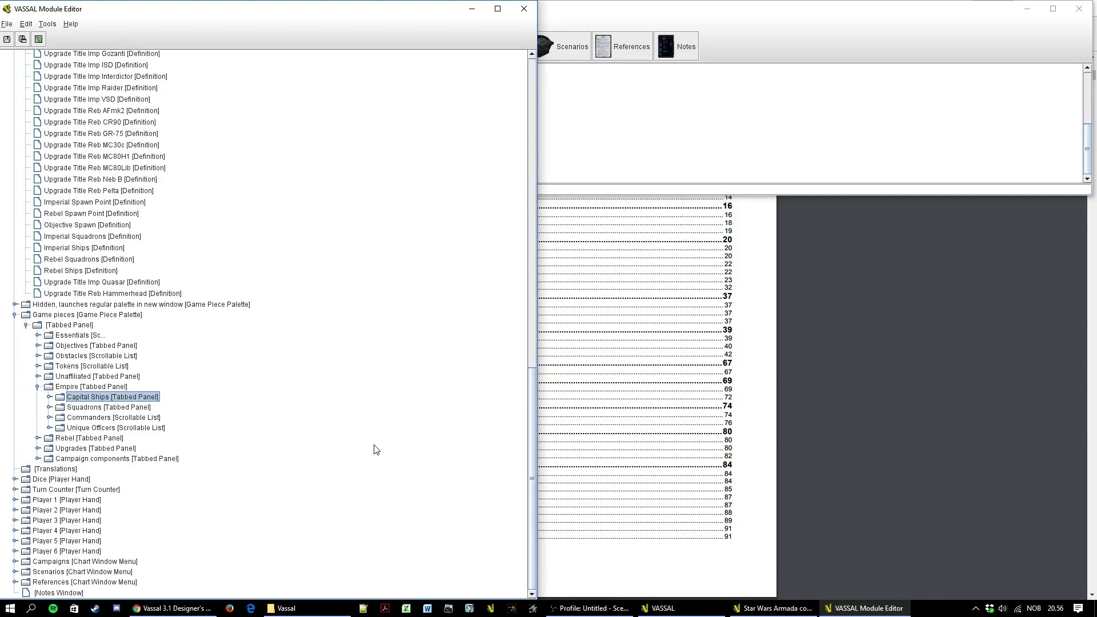
key("Down")
key("Down")
key("Down")
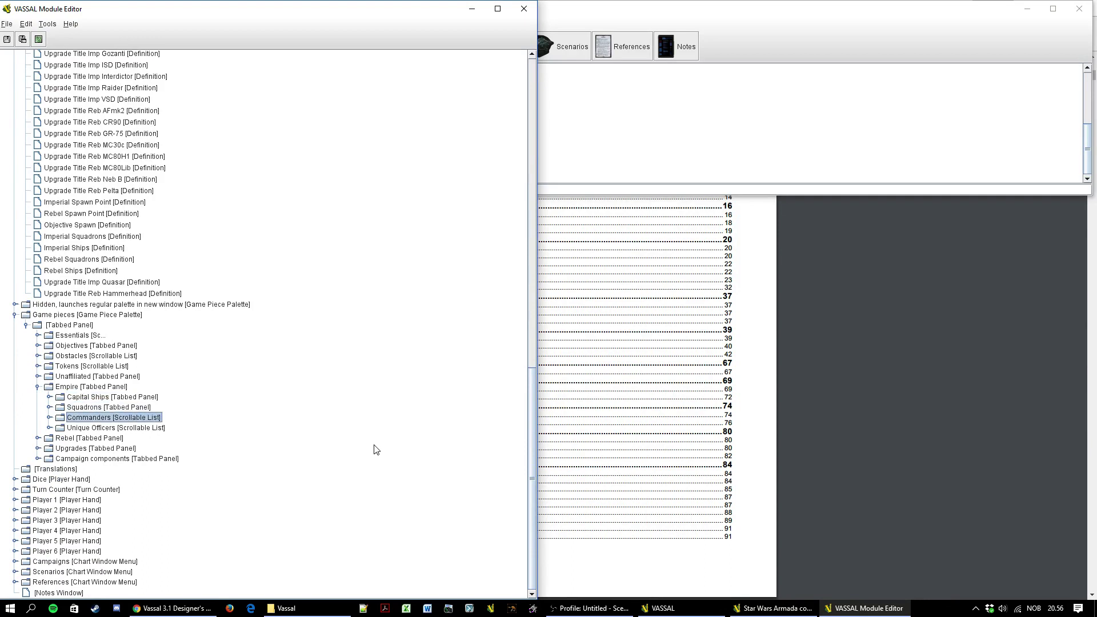
key("Up")
key("Right")
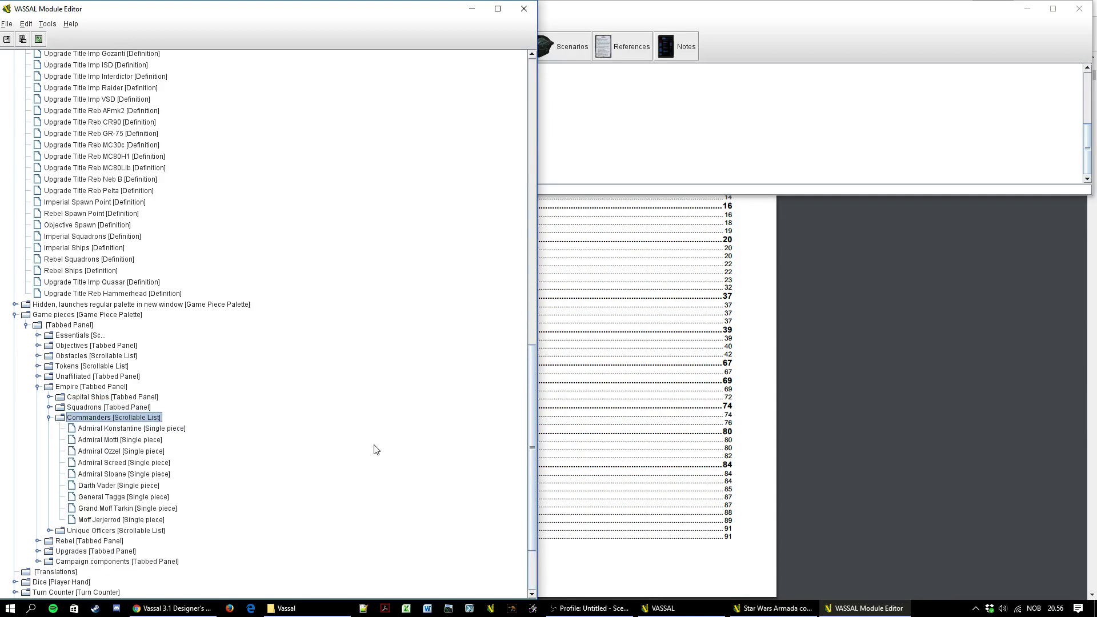
key("Left")
key("Right")
key("Left")
key("Up")
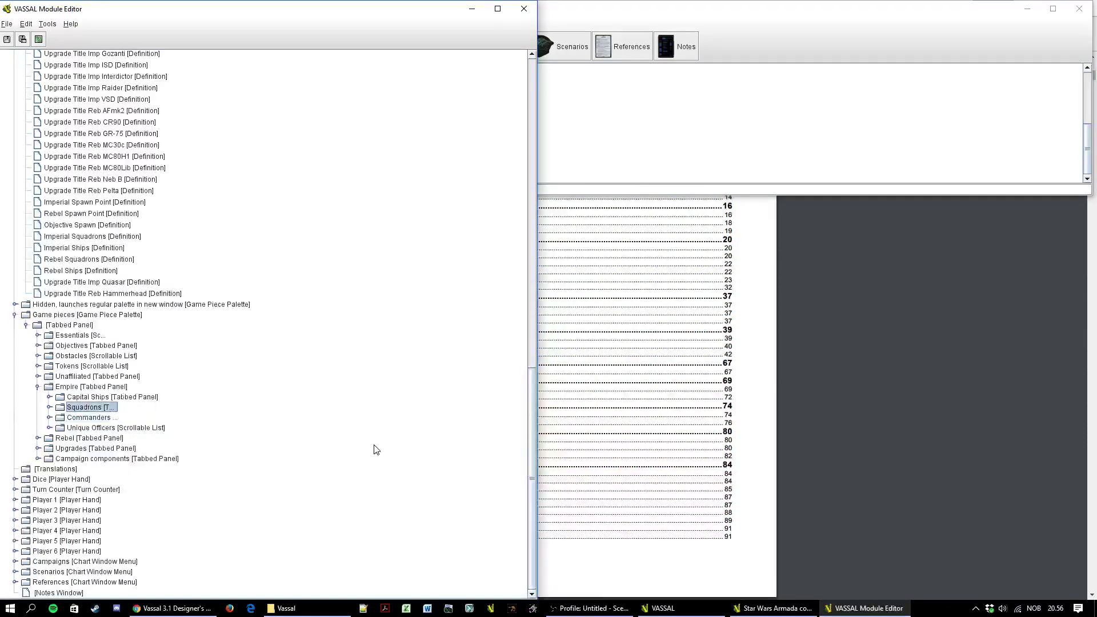
key("Up")
key("Right")
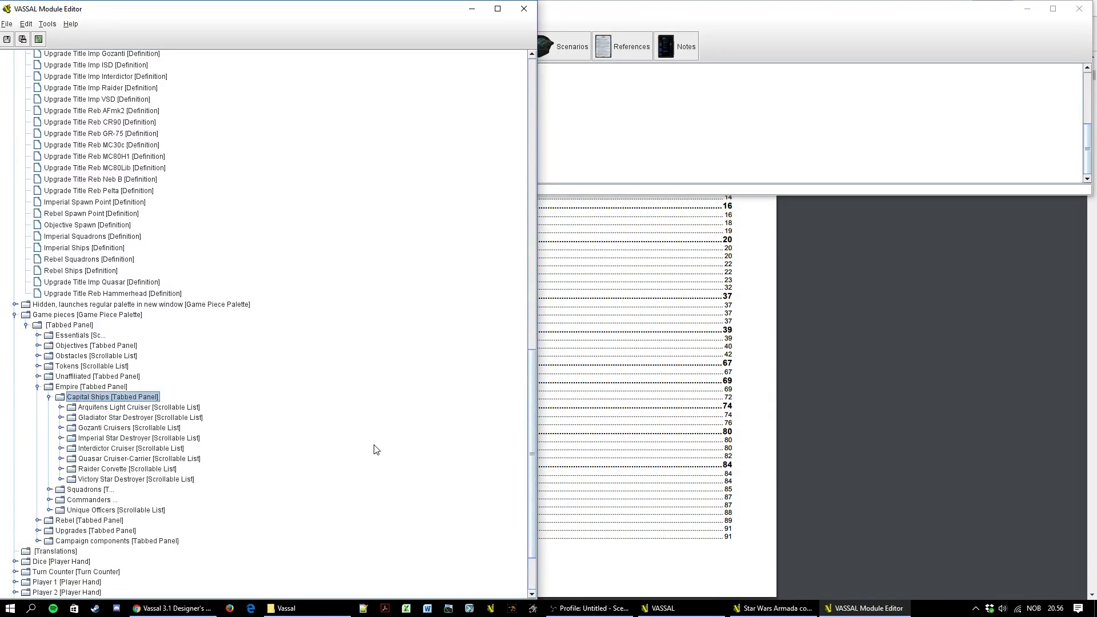
Expand the Empire Squadrons panel and the Arquitens Light Cruiser list, and look through the Arquitens ship and title pieces
left_click(49, 489)
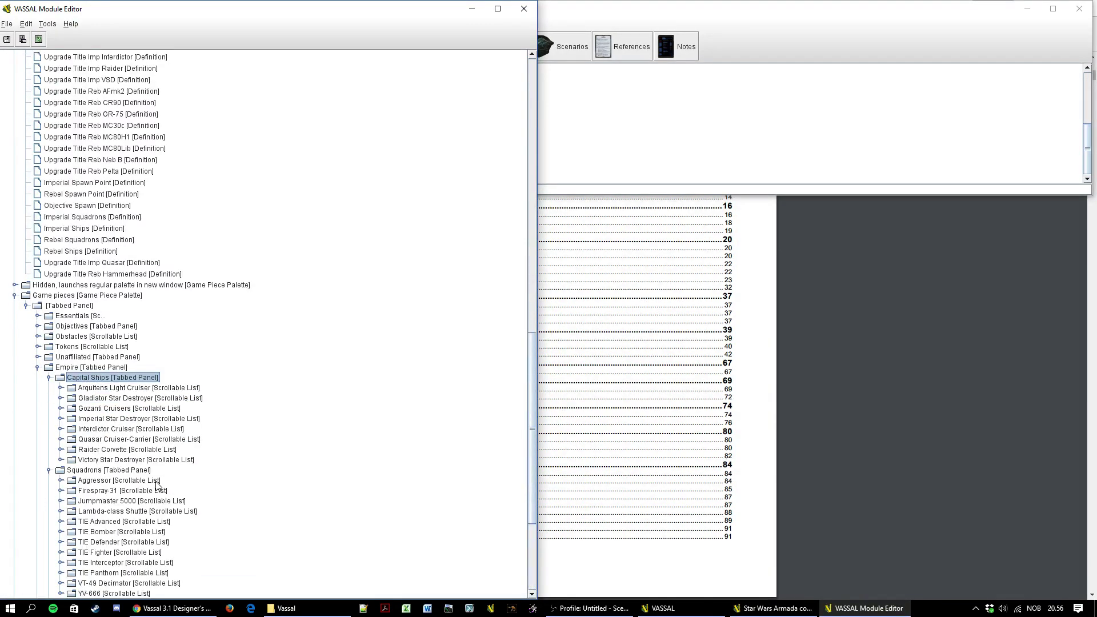
left_click(60, 388)
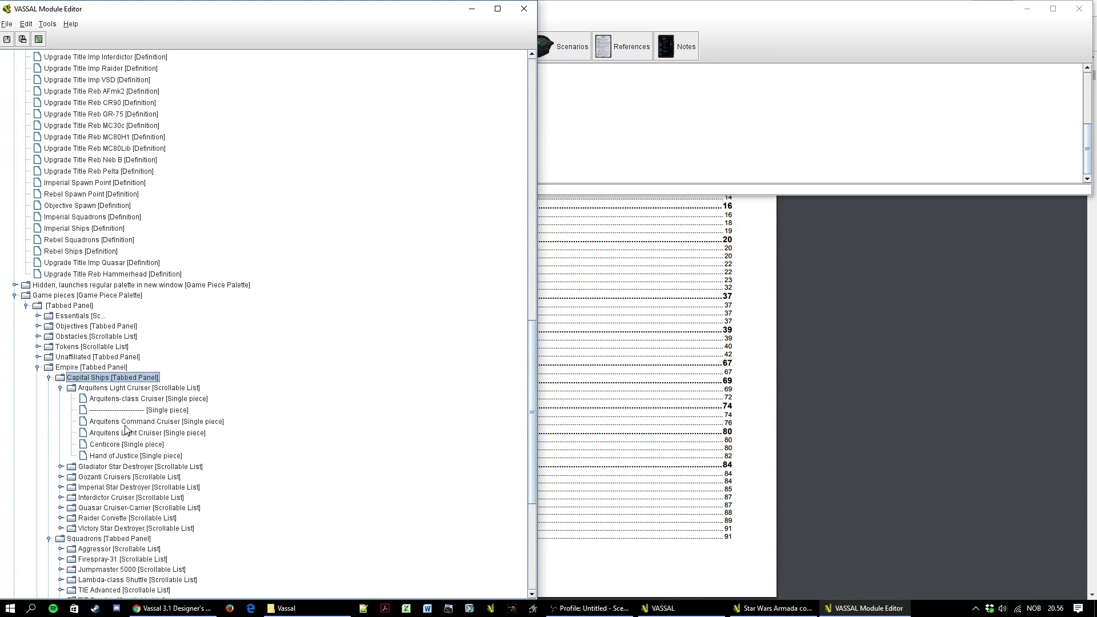
left_click(145, 423)
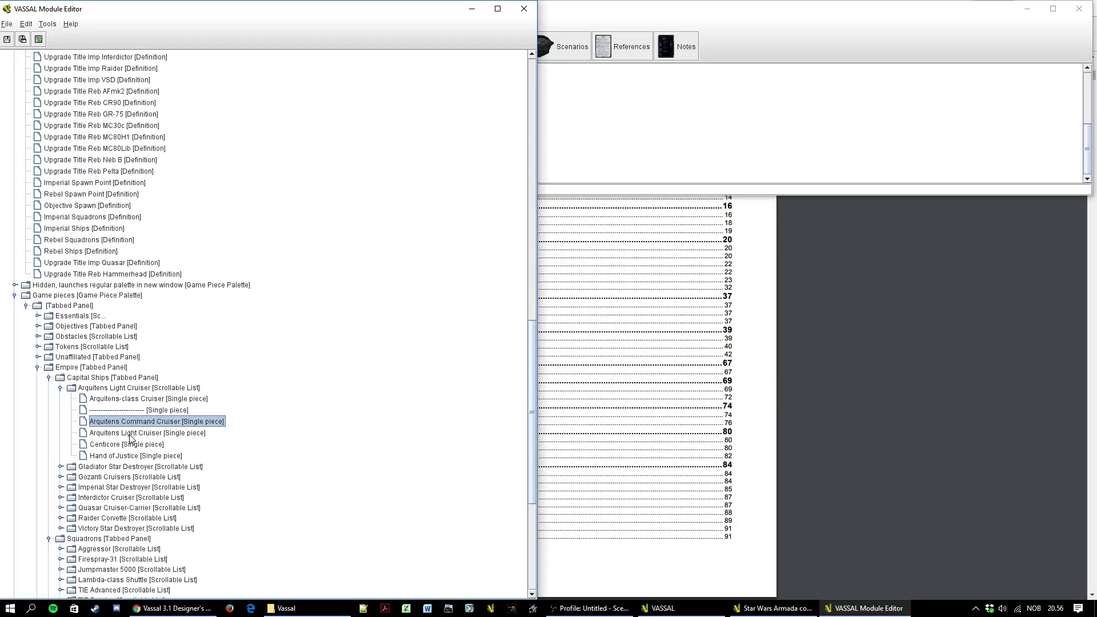
left_click(130, 433)
left_click(126, 424)
left_click(131, 434)
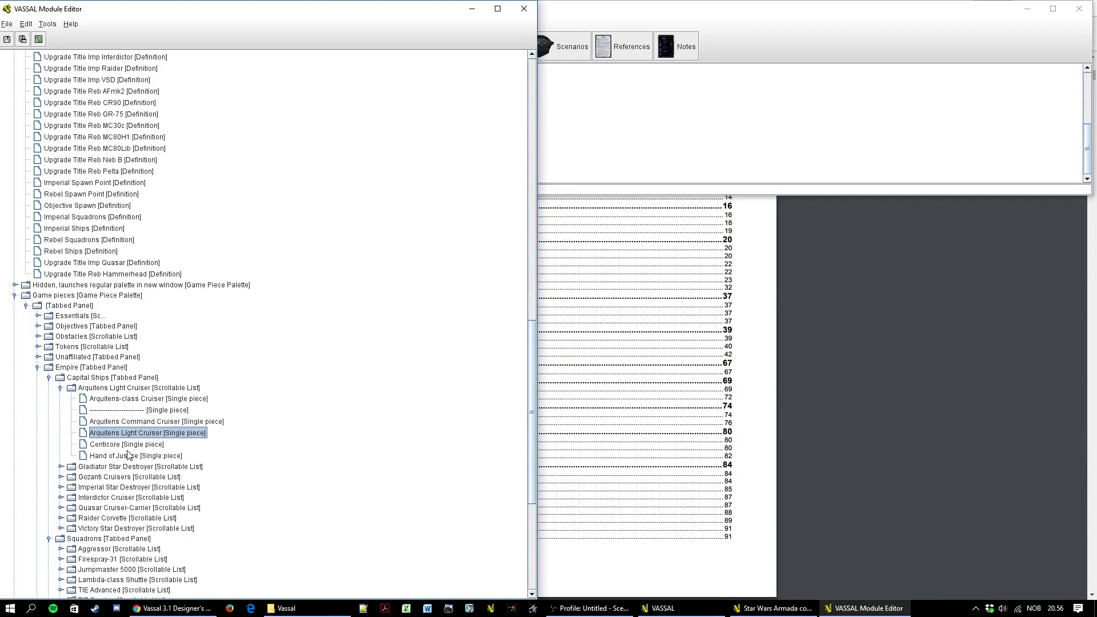
left_click(128, 456)
left_click(127, 445)
Open the Arquitens Command Cruiser card and inspect both images of its ship card layer, leaving the layer unchanged
left_click(153, 423)
double_click(154, 424)
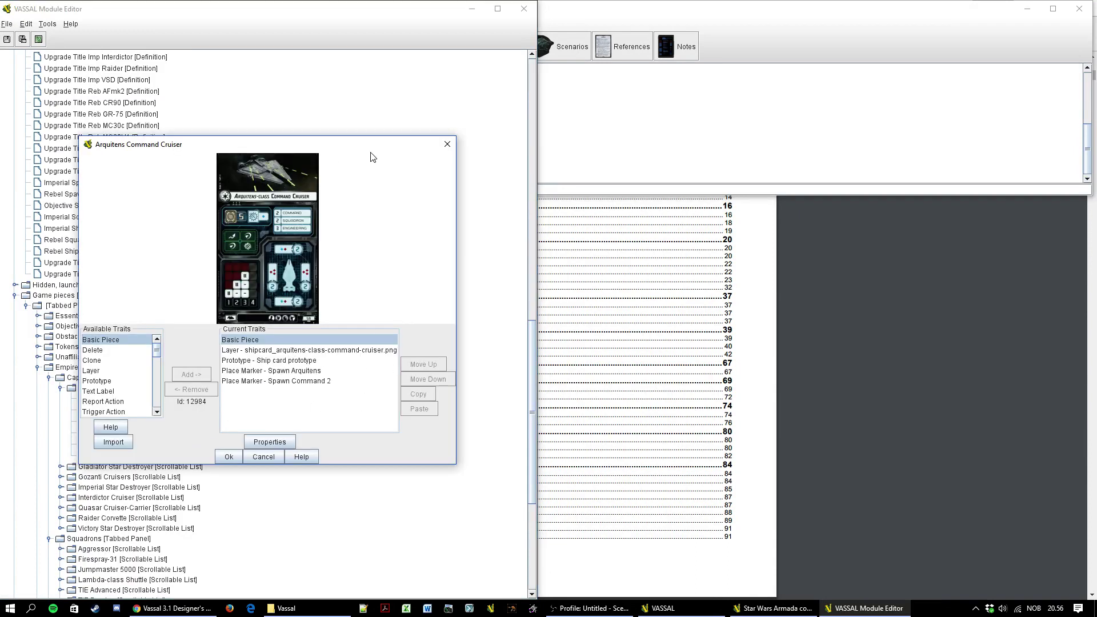
left_click_drag(281, 146, 469, 109)
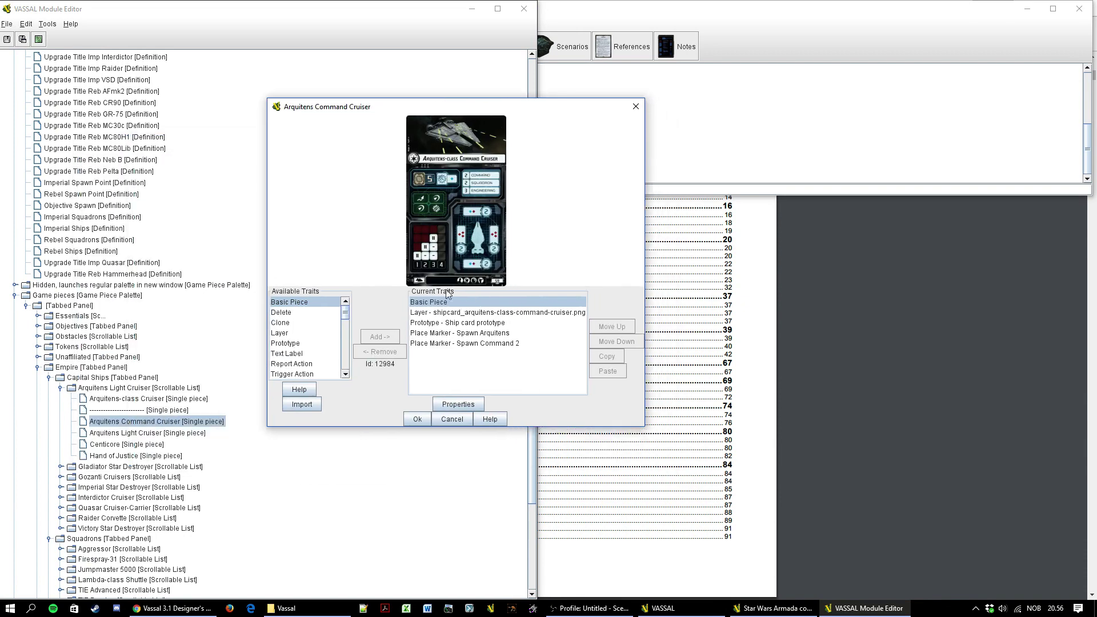
left_click(454, 314)
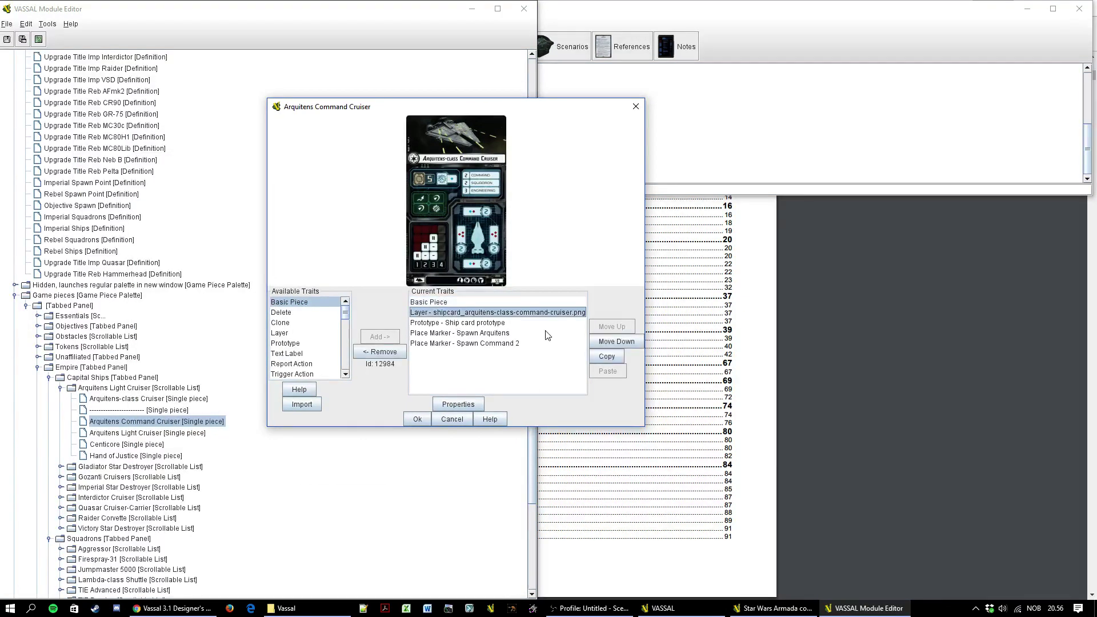
double_click(457, 313)
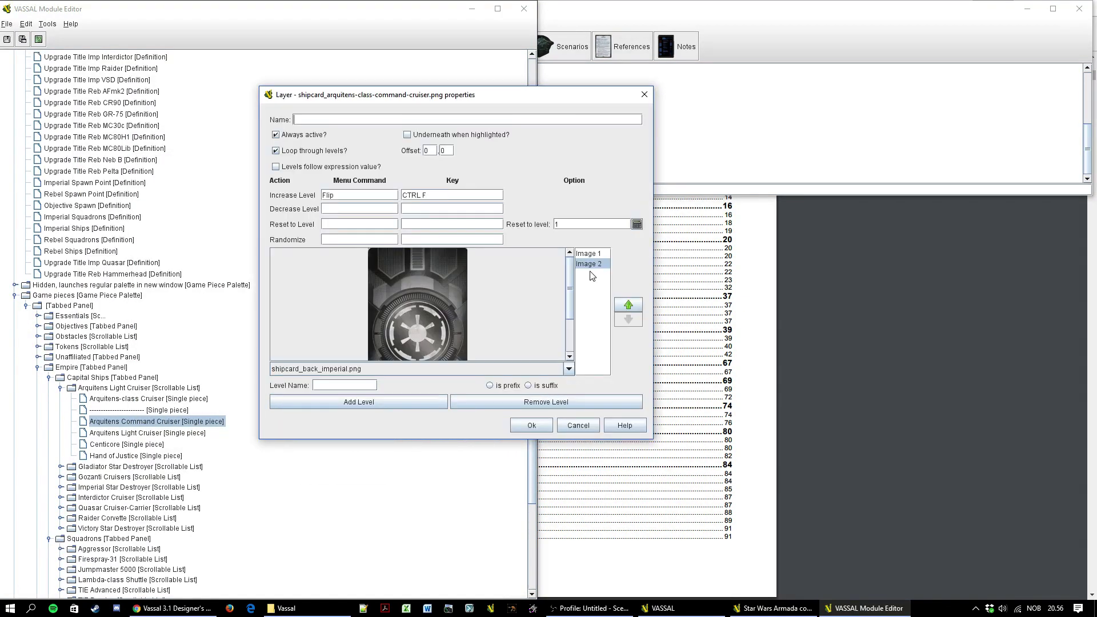
left_click(592, 254)
left_click(588, 264)
left_click(583, 425)
Examine the card's Ship card prototype, Spawn Command 2 and Spawn Arquitens traits, then close the Arquitens Command Cruiser without saving
left_click(466, 326)
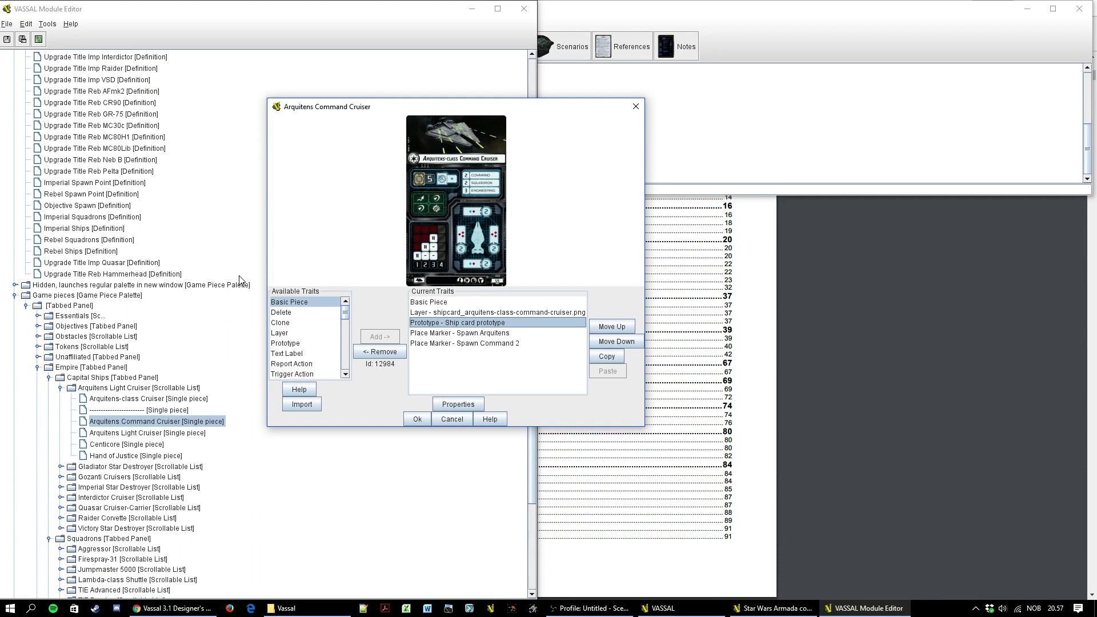
left_click(435, 334)
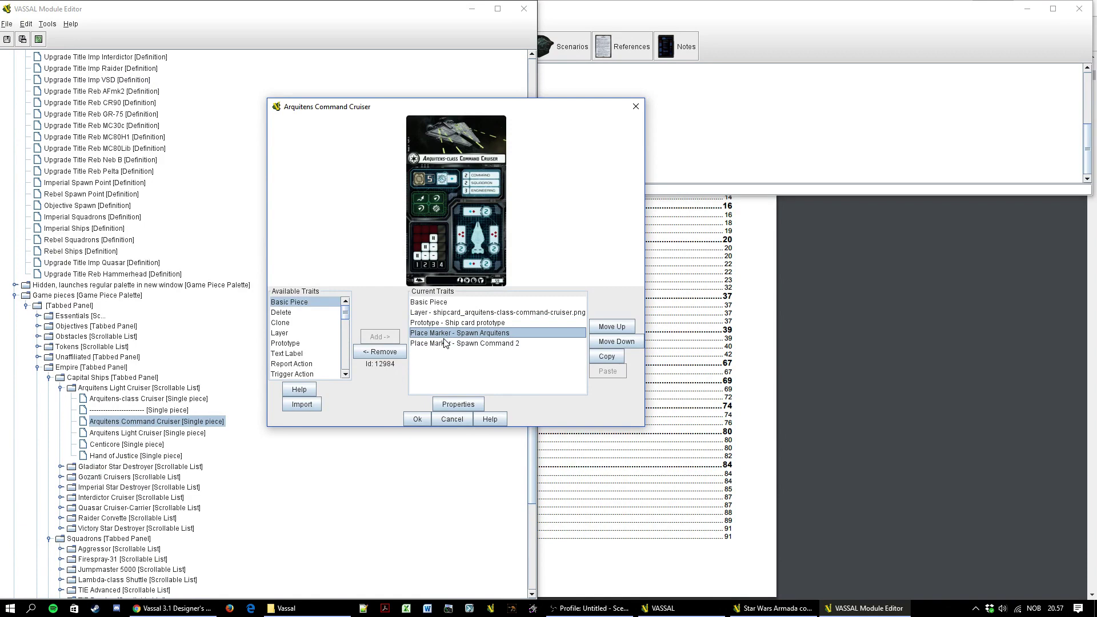
left_click(450, 344)
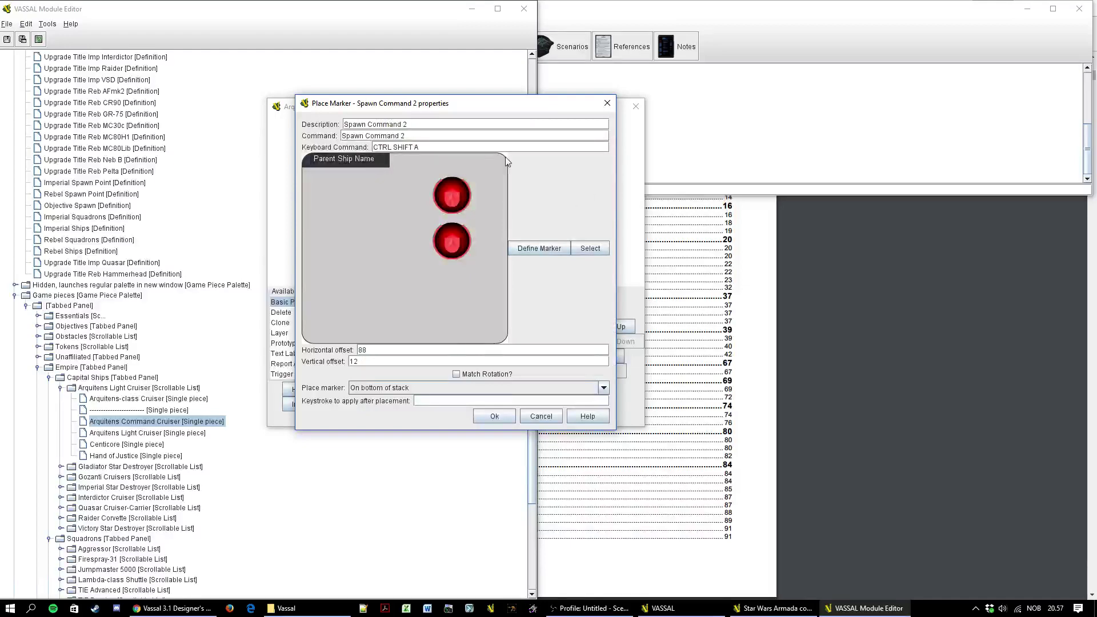
left_click_drag(453, 105, 653, 120)
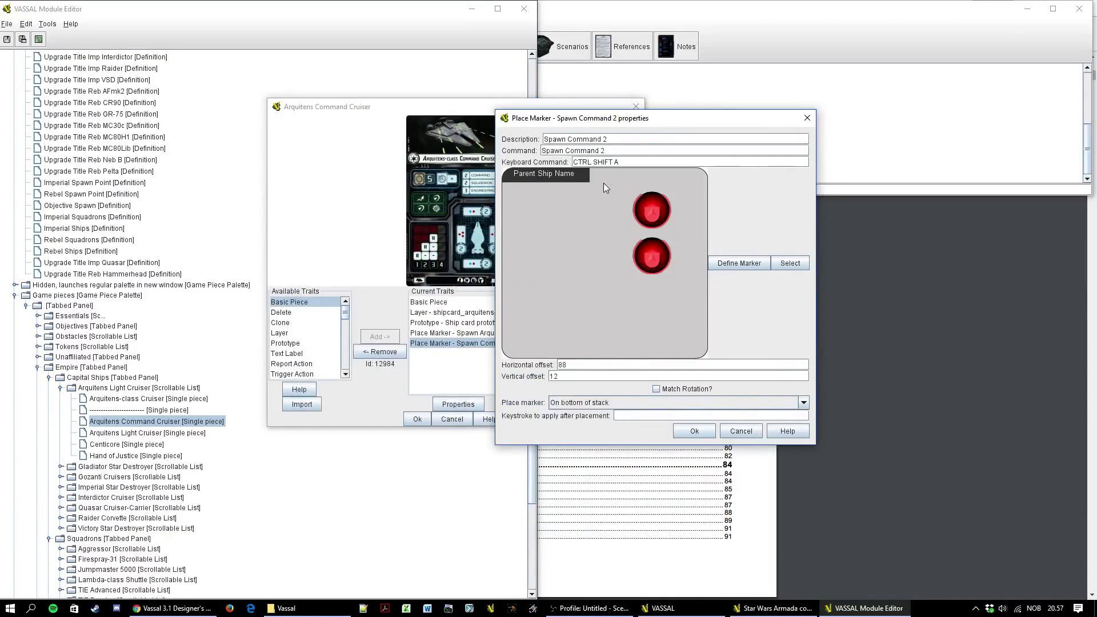
left_click(738, 432)
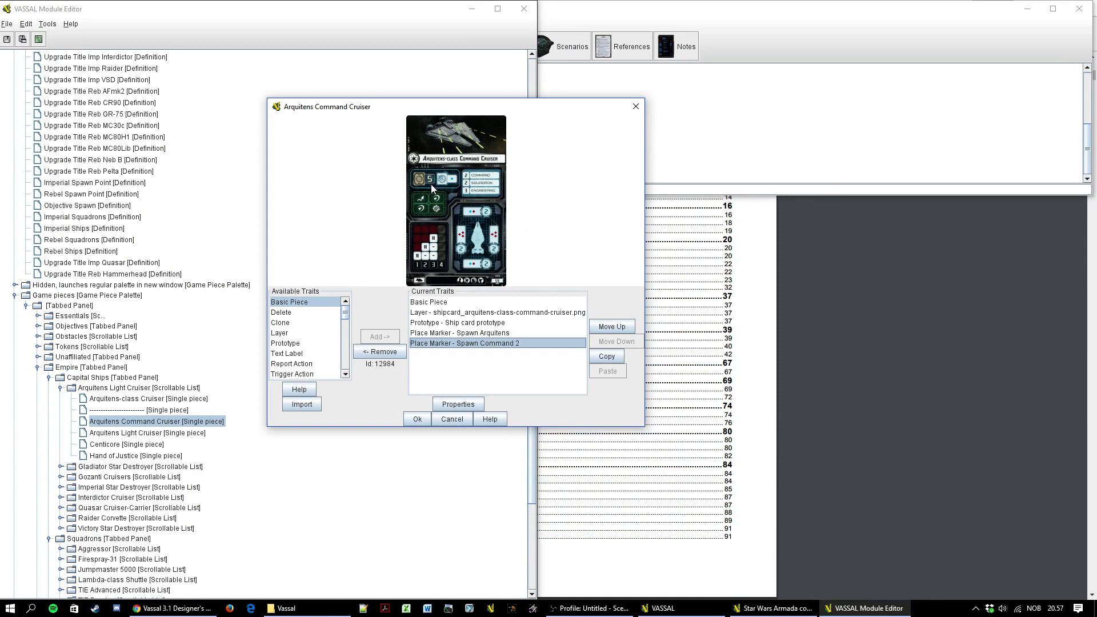
double_click(487, 333)
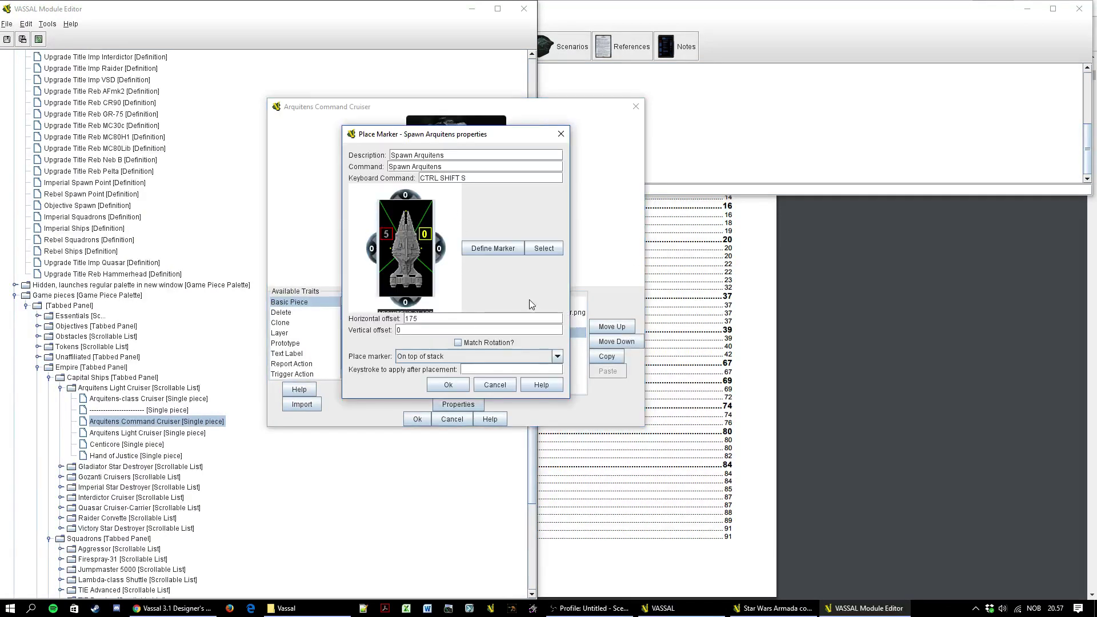
left_click(503, 386)
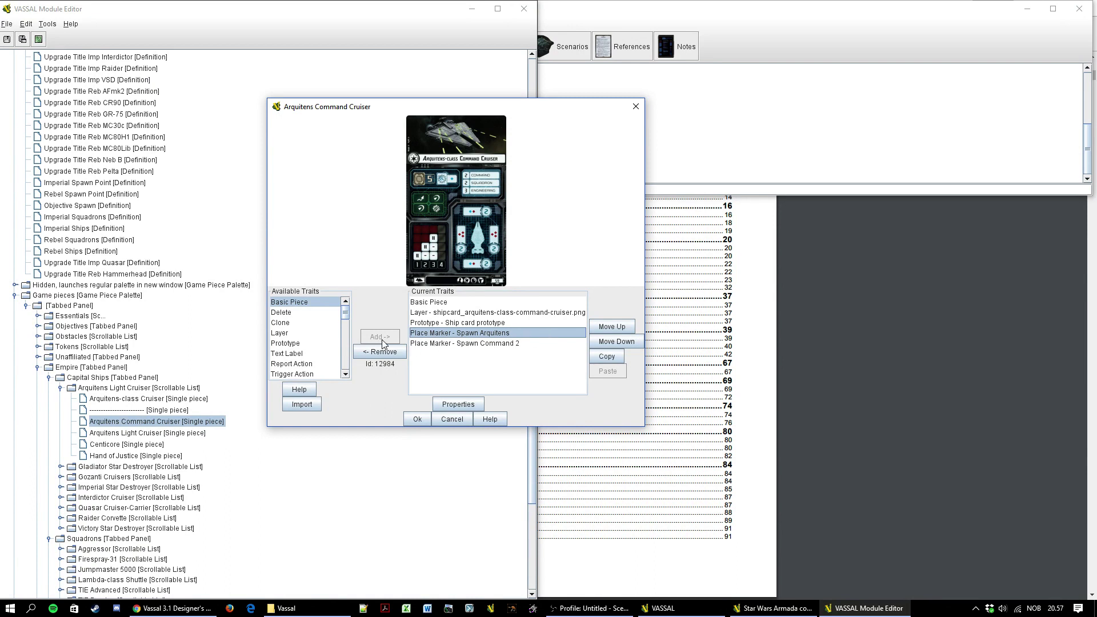
left_click(455, 422)
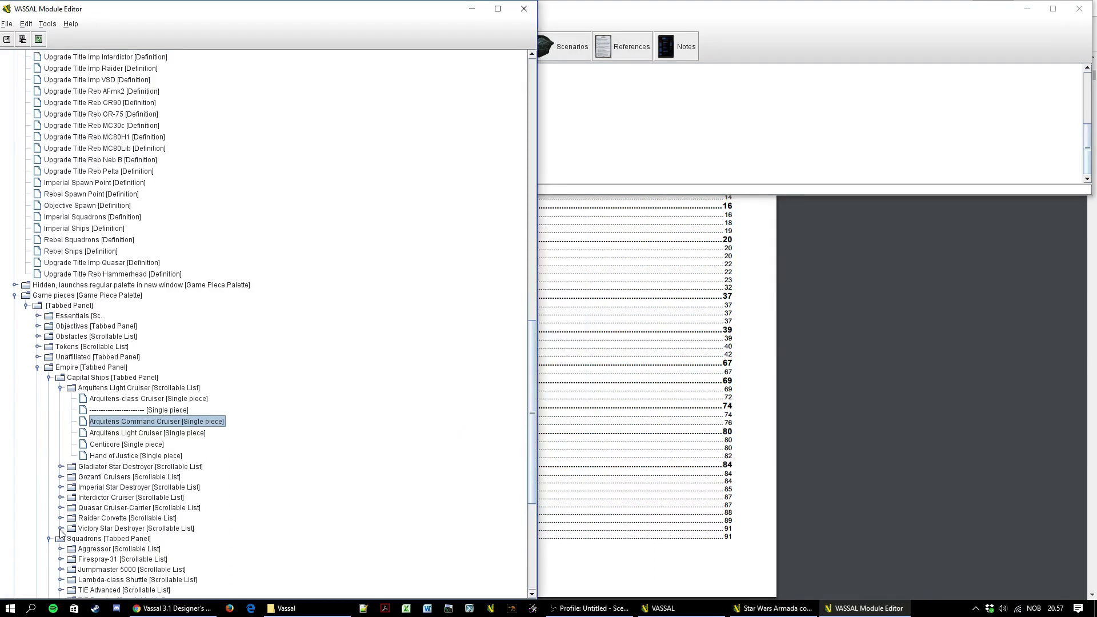
Expand the Aggressor squadron list and inspect the IG-88/IG-2000 card's Spawn squadron marker, closing the piece without changes
left_click(60, 549)
scroll(96, 527, "down", 3)
double_click(127, 490)
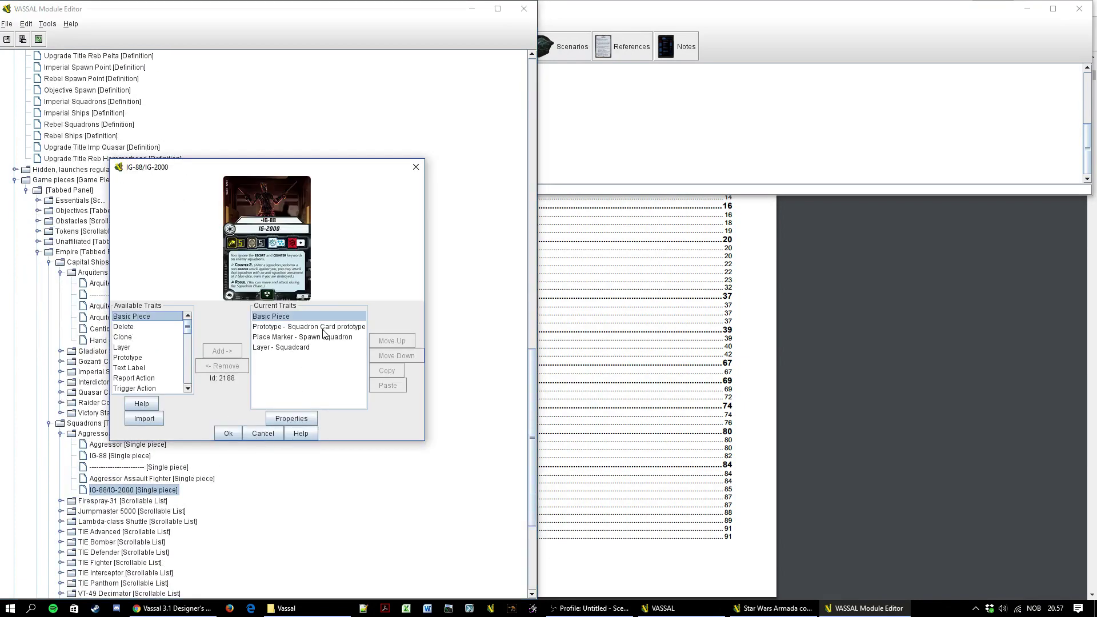
double_click(303, 337)
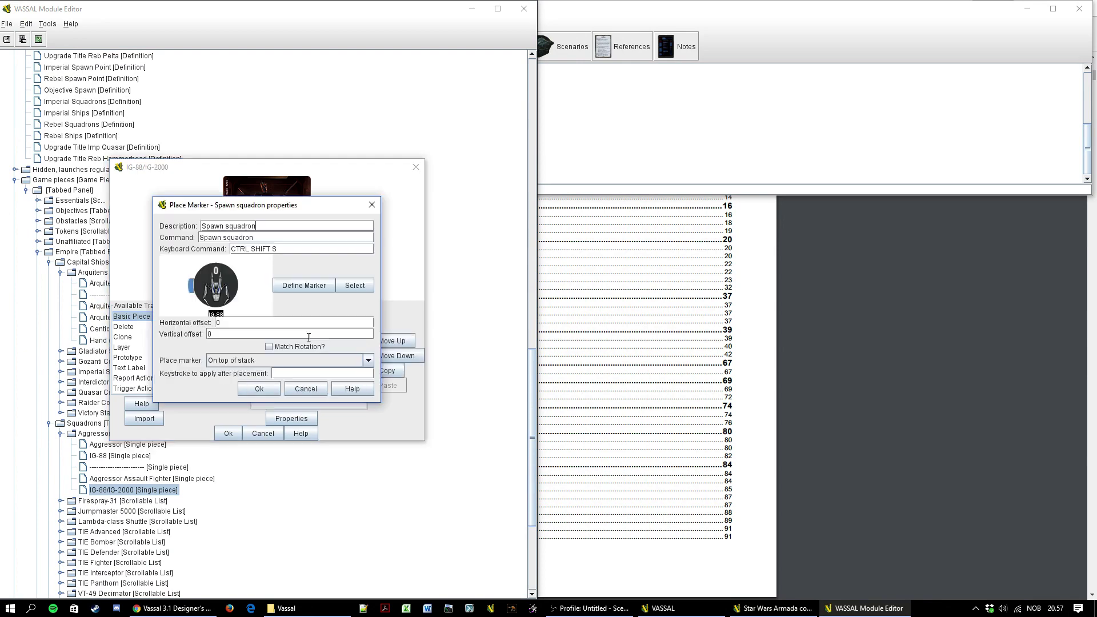
left_click(305, 389)
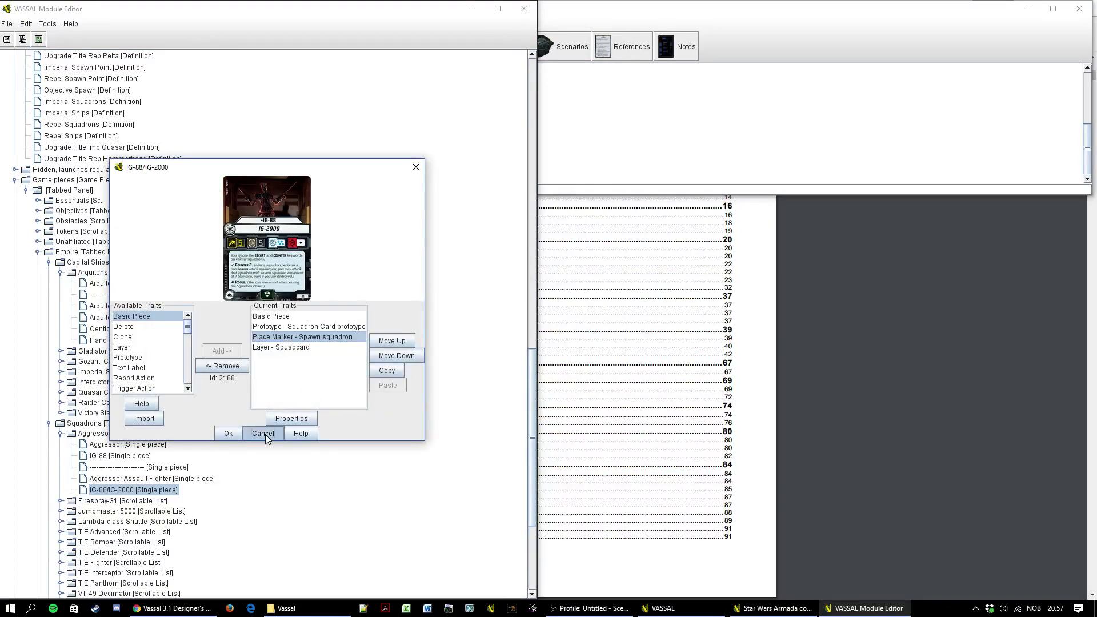
left_click(263, 434)
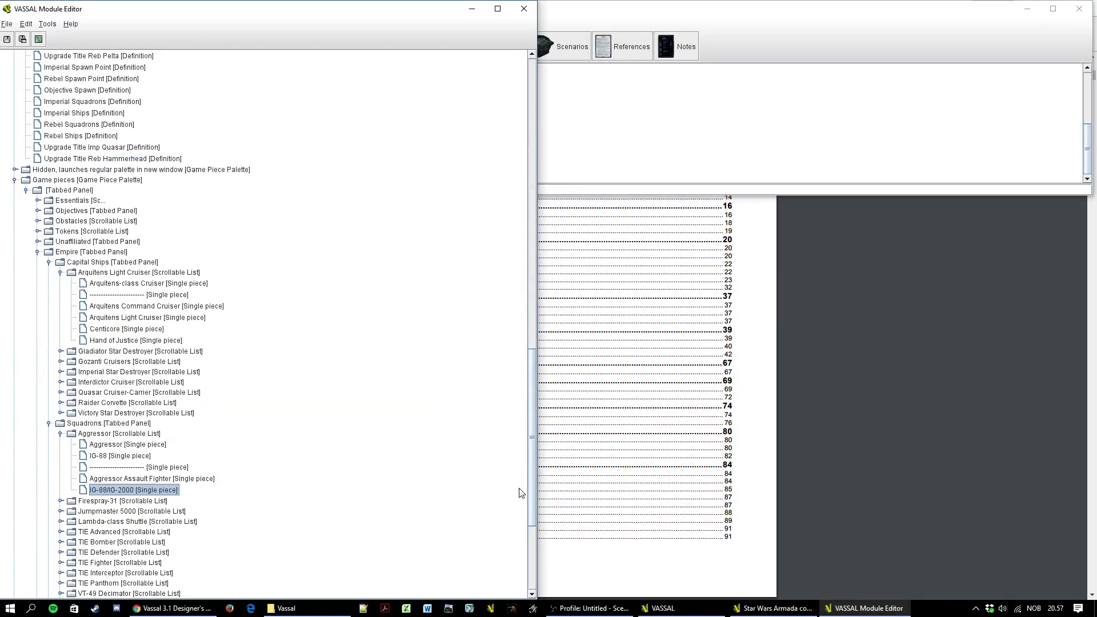
Open the Arquitens-class Cruiser ship piece and enlarge and reposition its window to show more of its traits
double_click(159, 284)
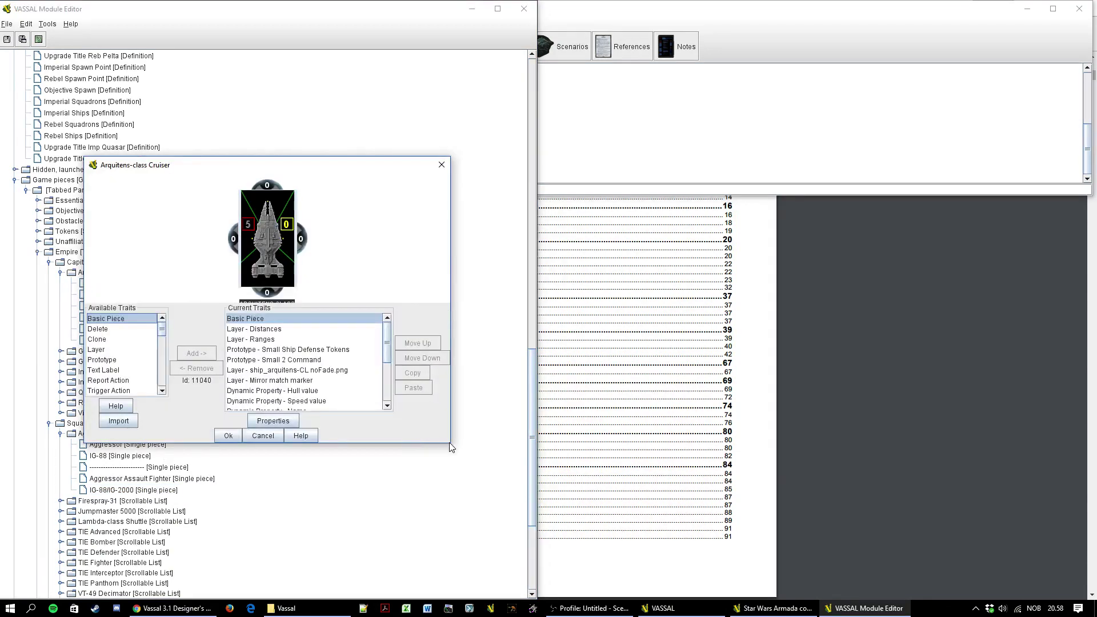
left_click_drag(449, 445, 574, 599)
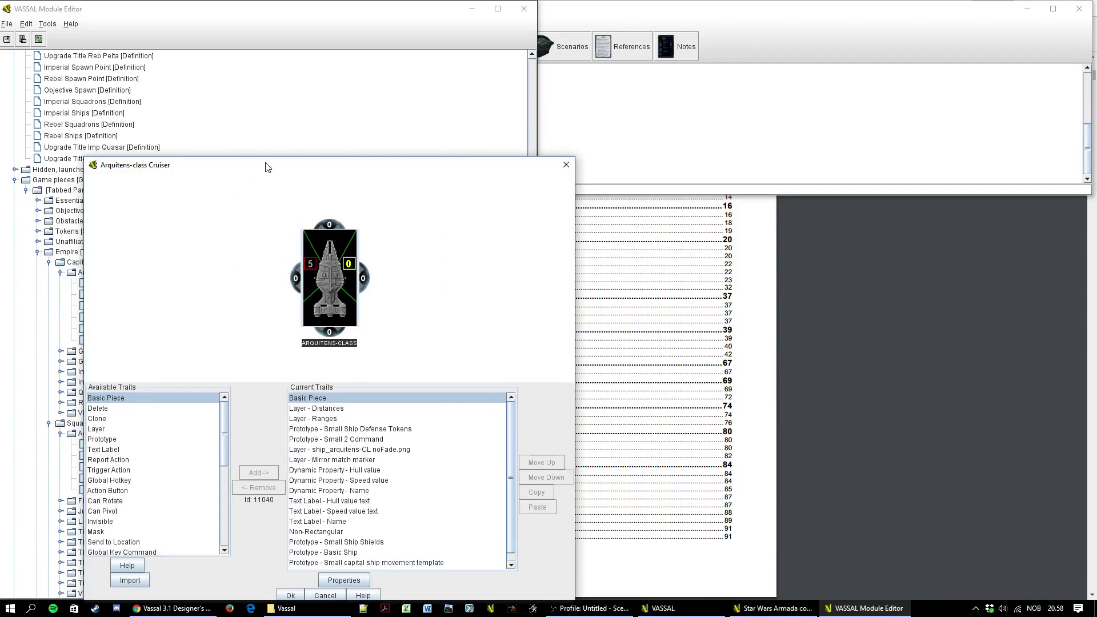
left_click_drag(270, 165, 275, 21)
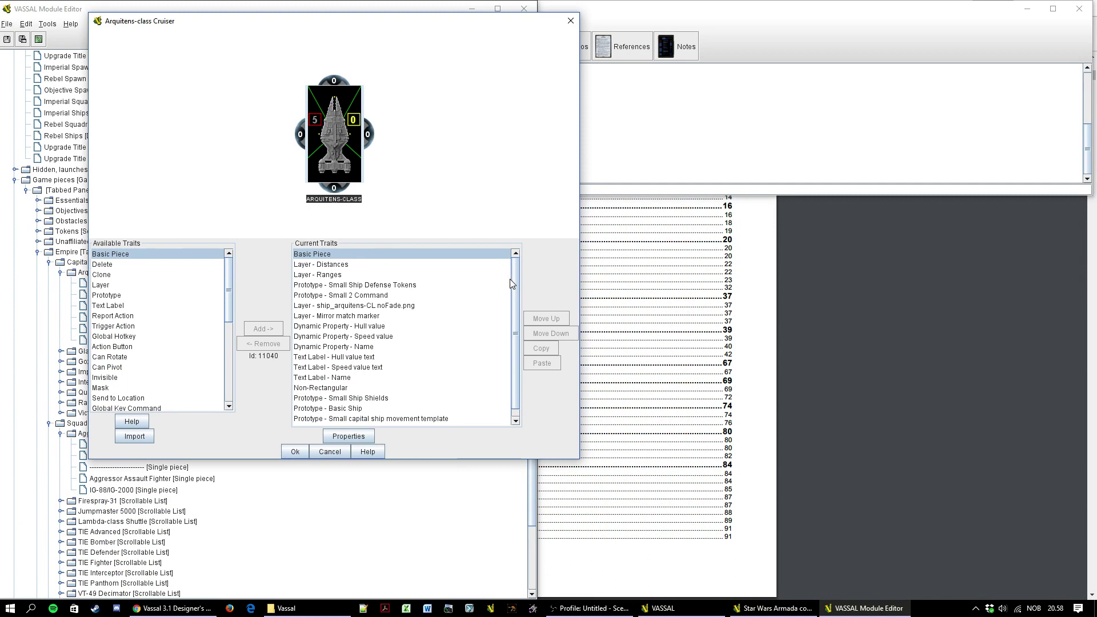
Review the Arquitens-class Cruiser's current traits, including the name label, range and distance layers, defense token and command prototypes
mouse_move(511, 278)
left_mouse_down()
mouse_move(516, 303)
mouse_move(514, 291)
left_mouse_up()
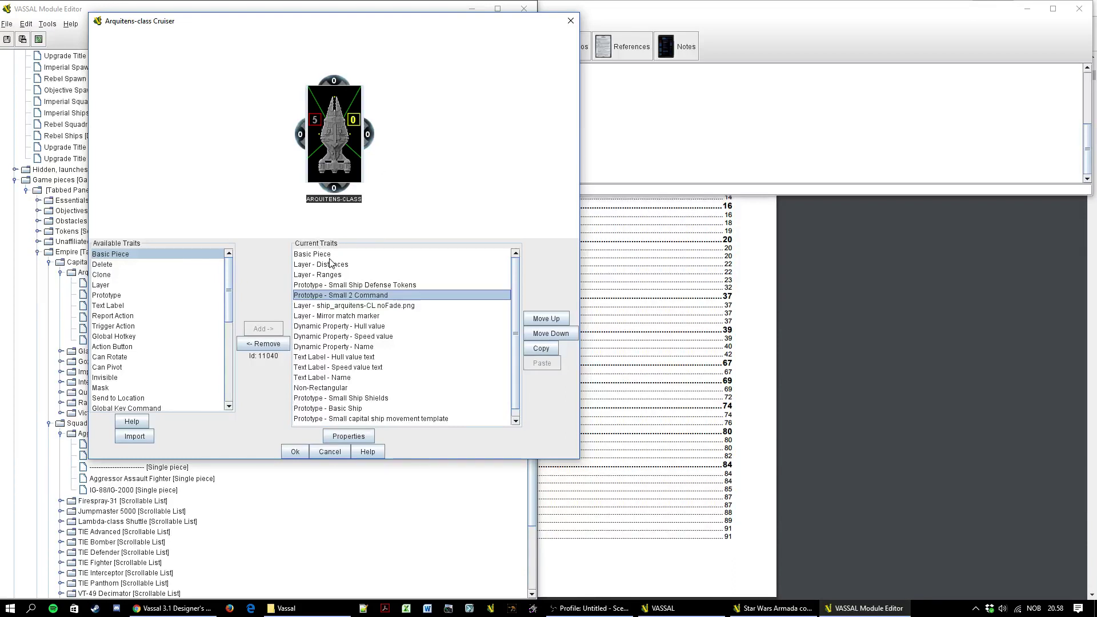
left_click(342, 378)
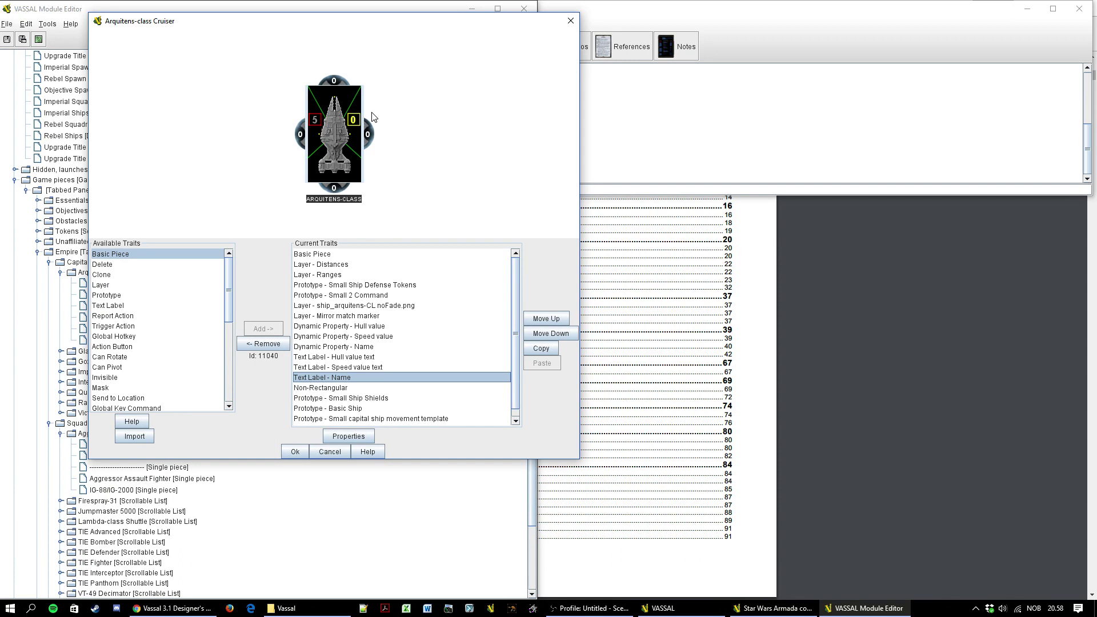
left_click(321, 275)
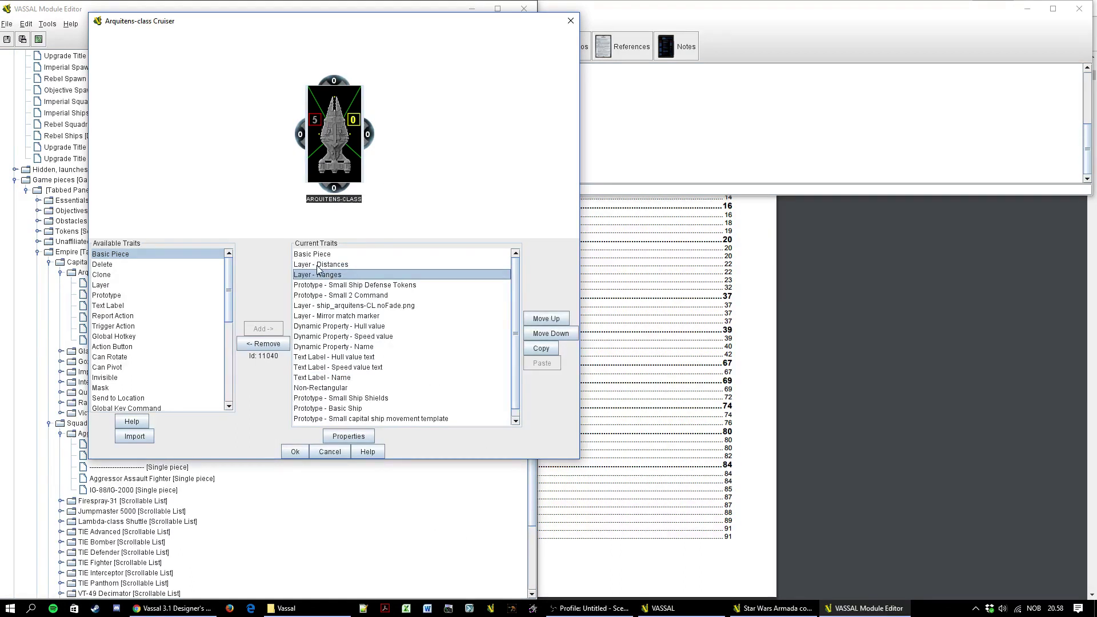
left_click(320, 264)
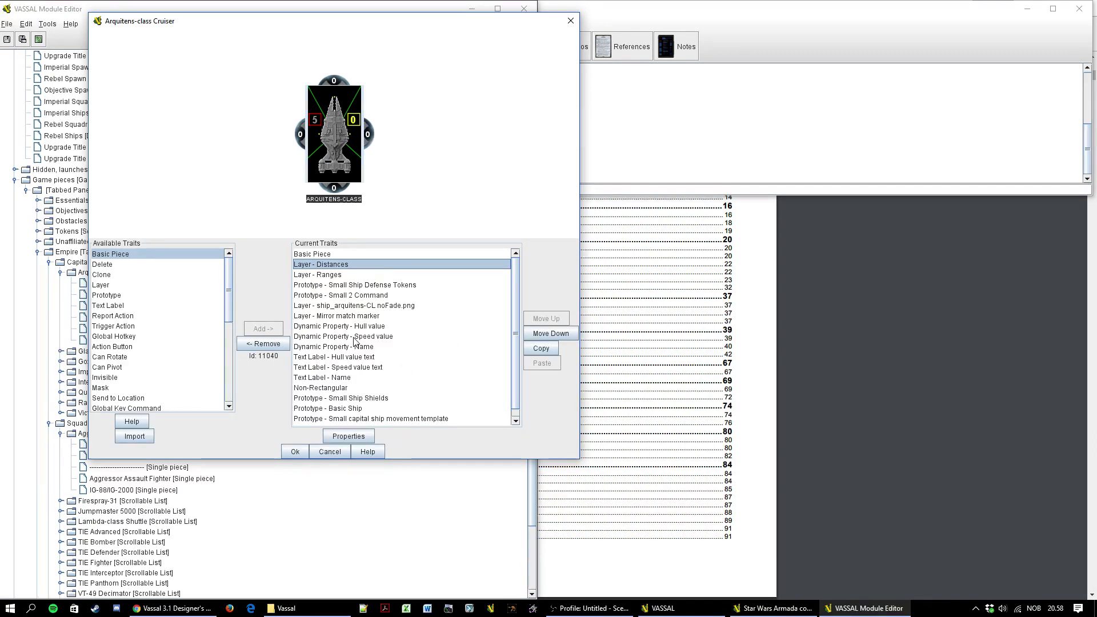
scroll(515, 332, "down", 1)
scroll(514, 331, "up", 1)
left_click(353, 286)
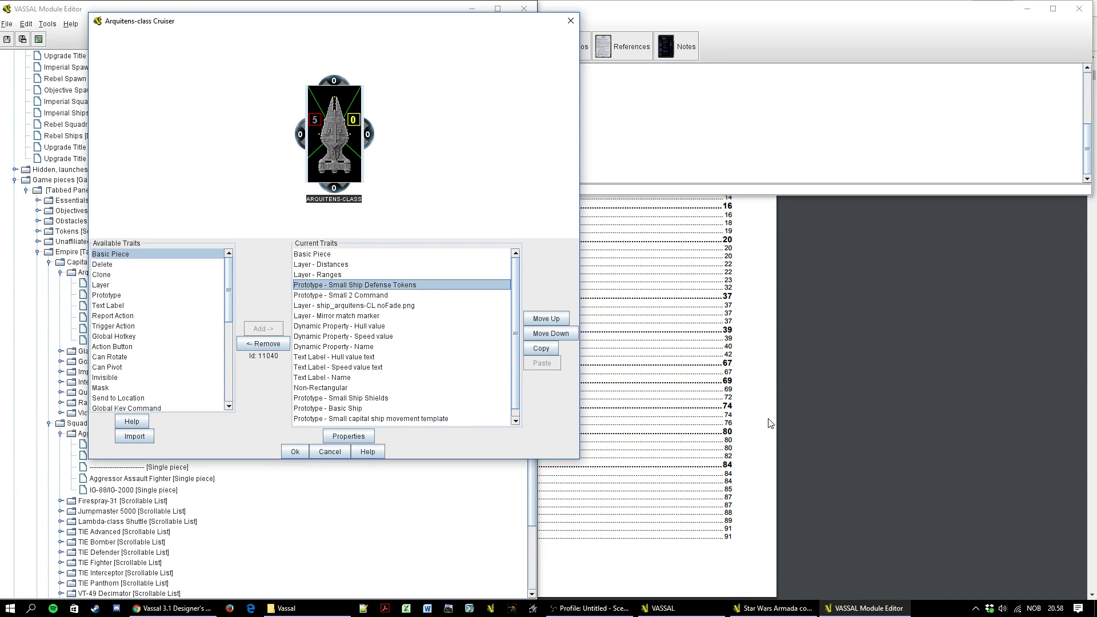
key("Down")
scroll(770, 423, "down", 5)
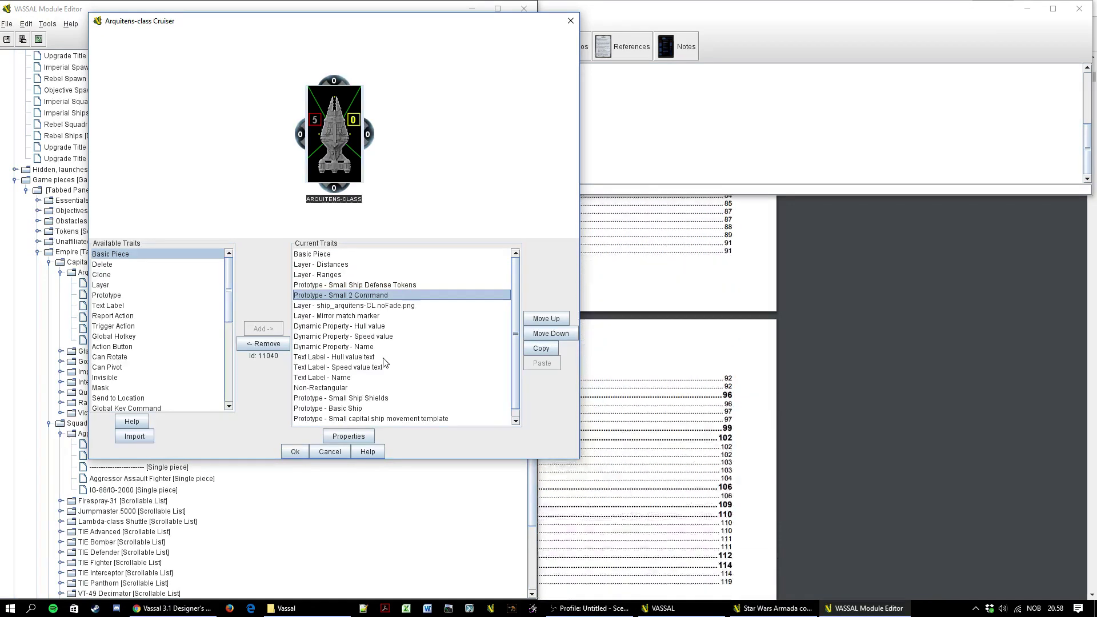
scroll(374, 365, "down", 1)
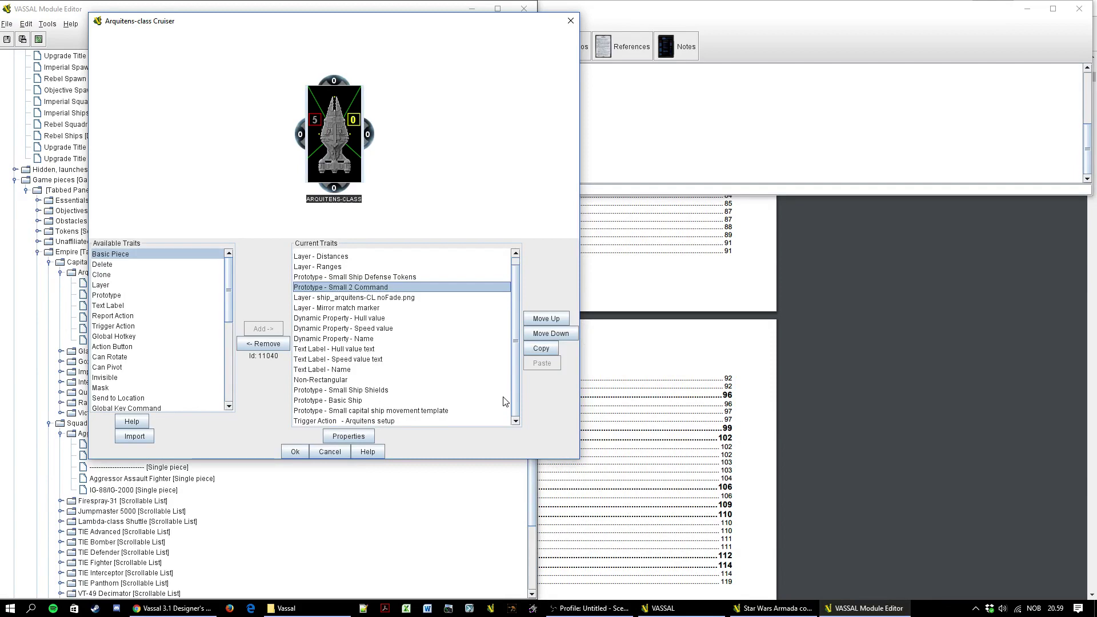
Open the Small Ship Defense Tokens prototype definition alongside the Arquitens-class Cruiser piece and examine its token layers
left_click_drag(227, 24, 498, 102)
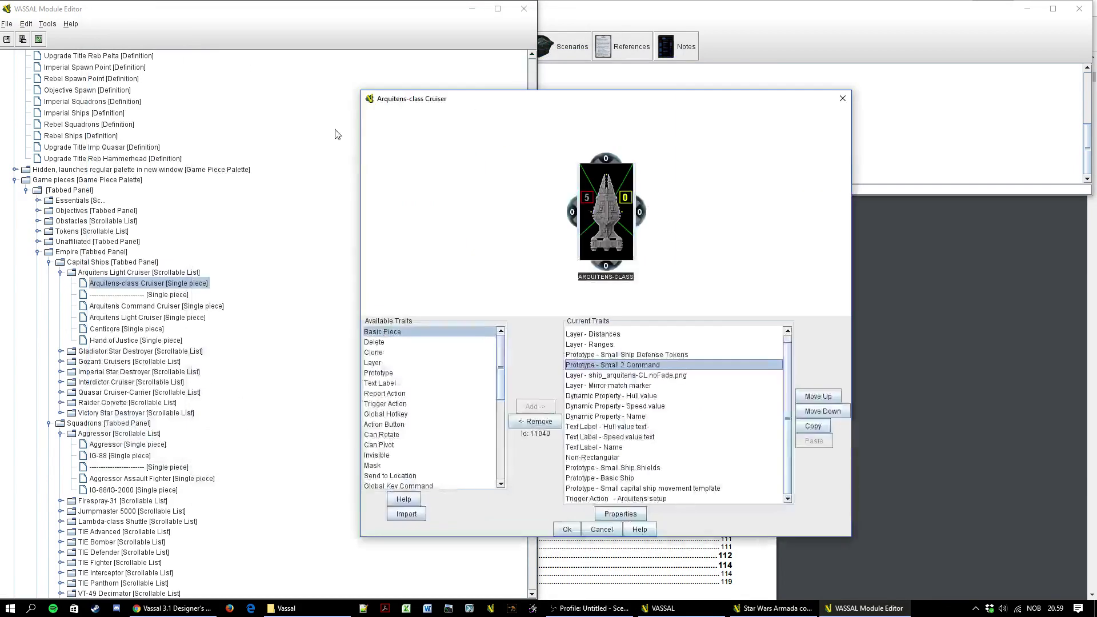
left_click(154, 120)
scroll(160, 151, "up", 15)
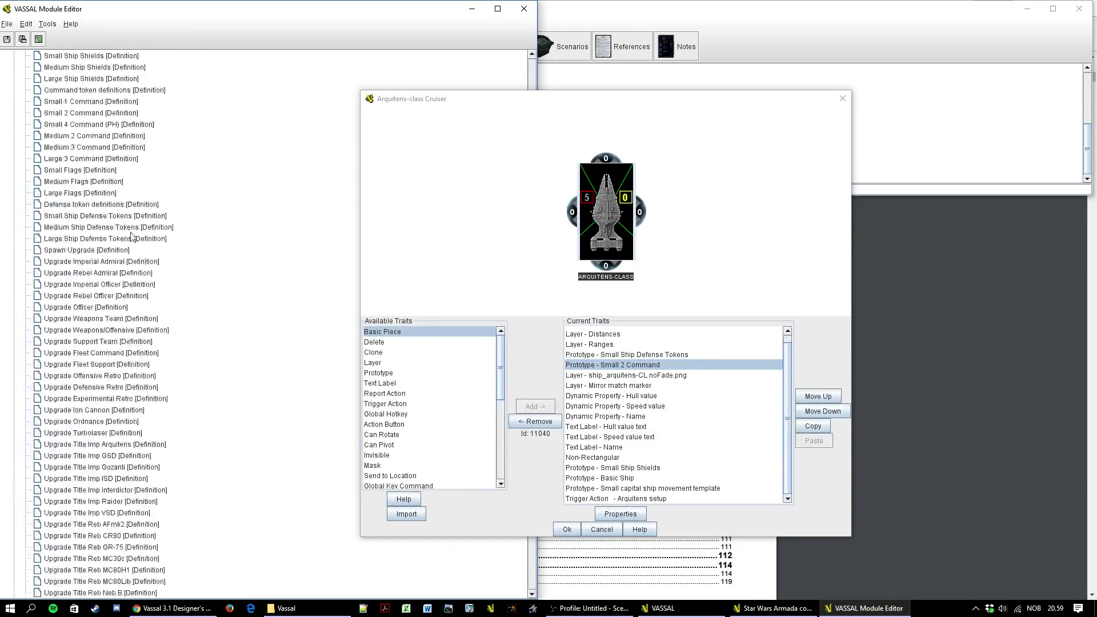
double_click(95, 220)
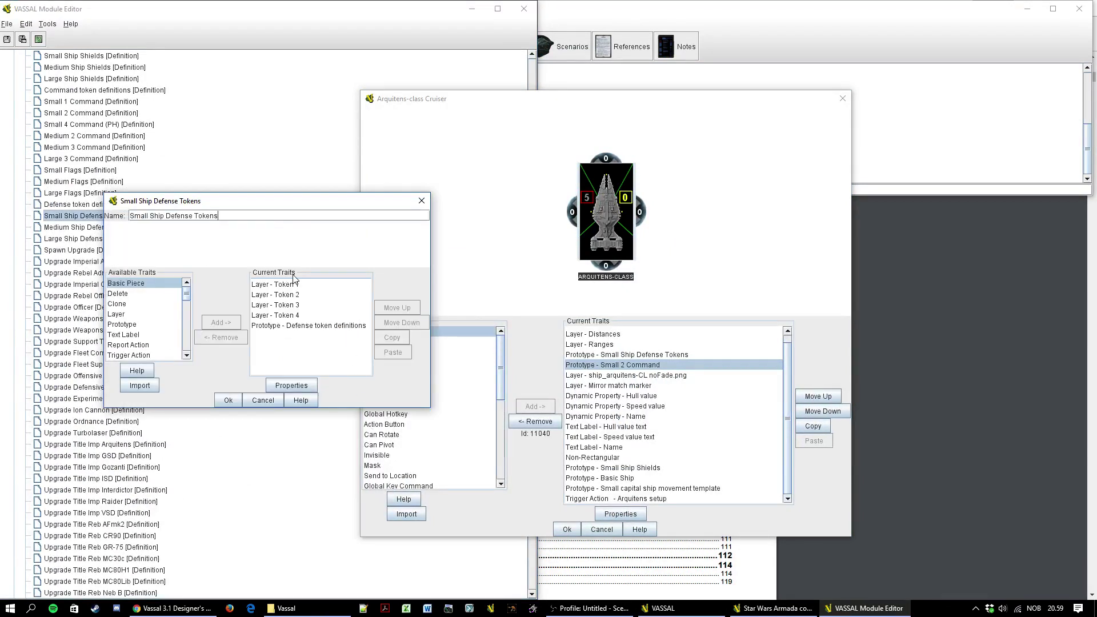
left_click_drag(268, 202, 374, 84)
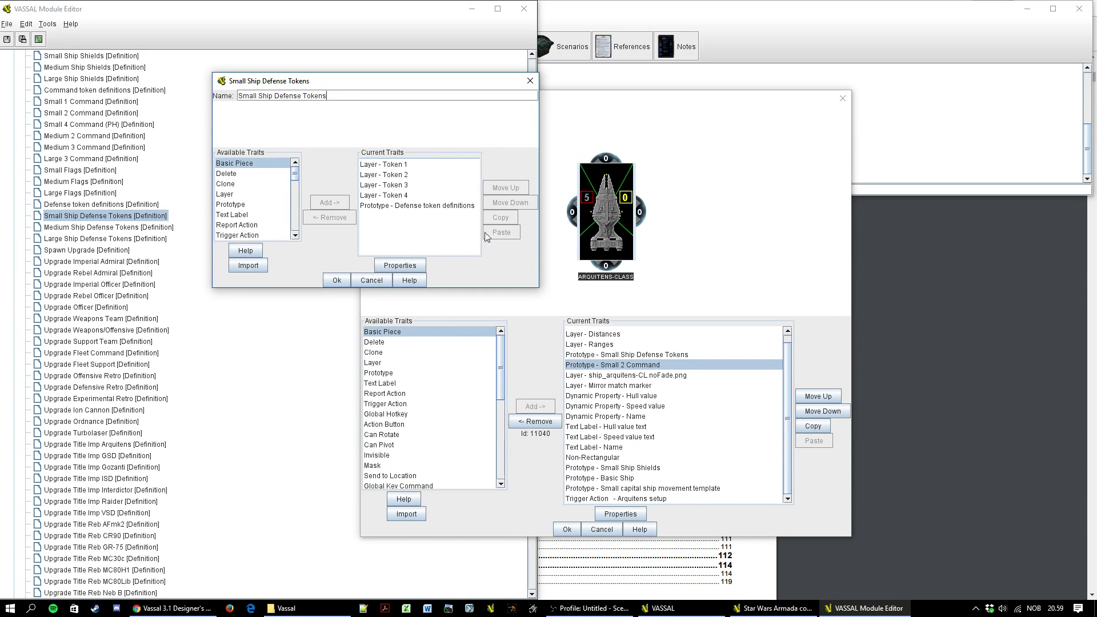
Look through the traits of the Defense token definitions prototype, then close it and Small Ship Defense Tokens without changes
scroll(120, 269, "up", 2)
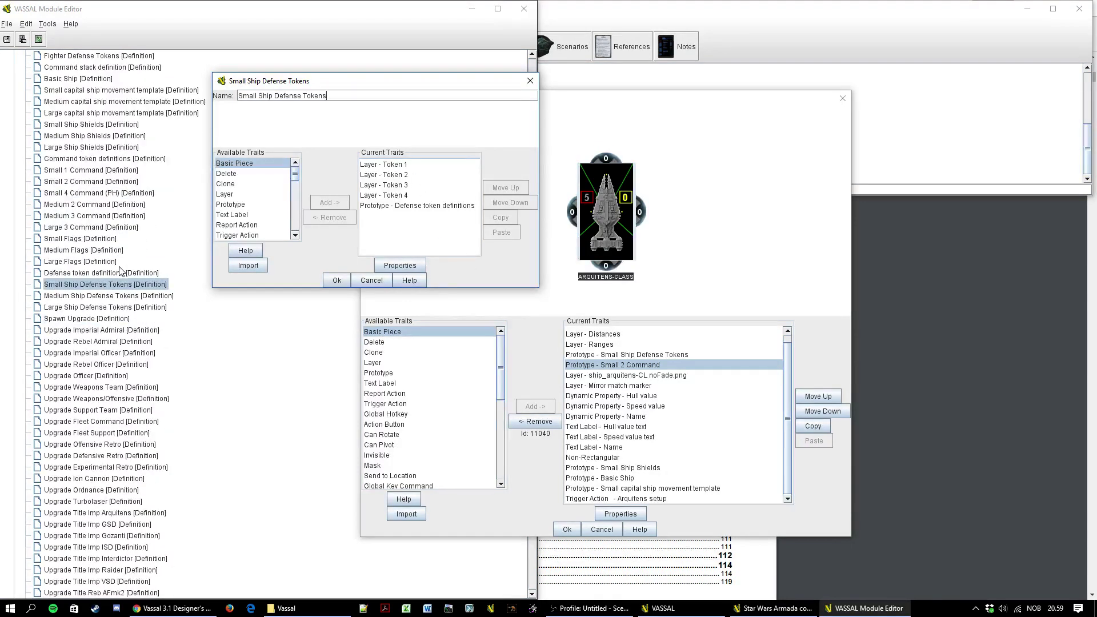
double_click(109, 273)
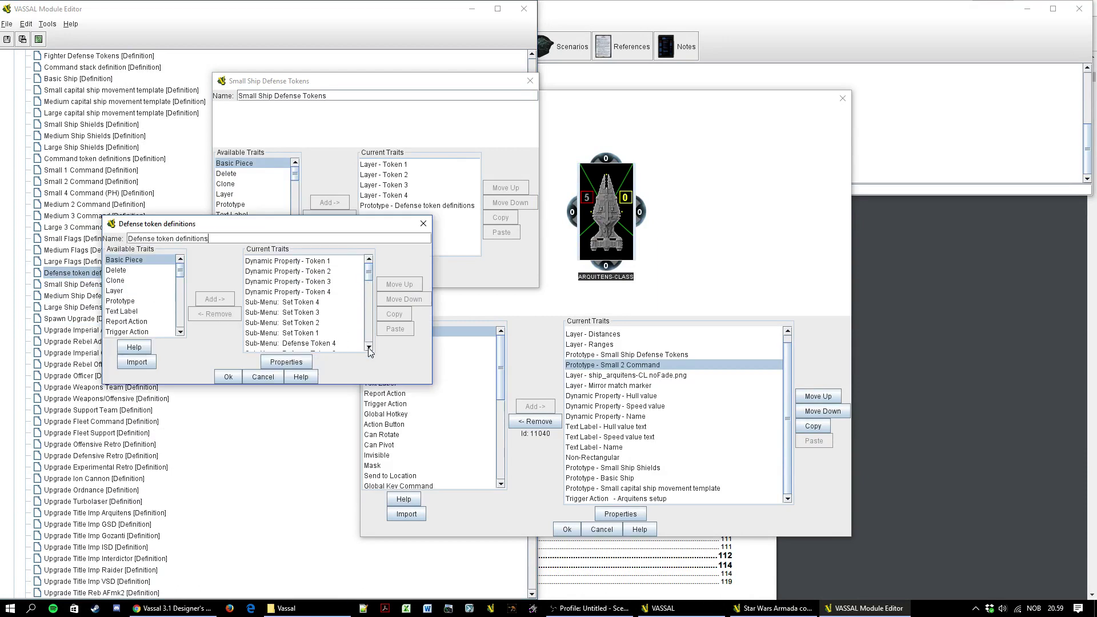
scroll(365, 280, "down", 1)
scroll(361, 286, "down", 2)
left_click_drag(376, 296, 380, 347)
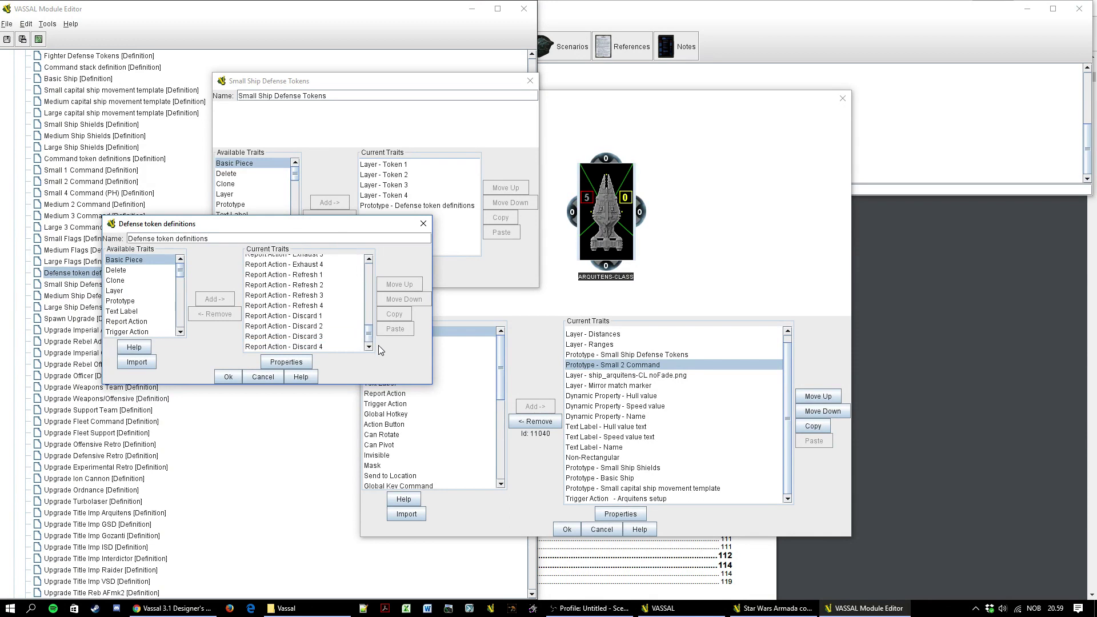
left_click(264, 377)
left_click(368, 282)
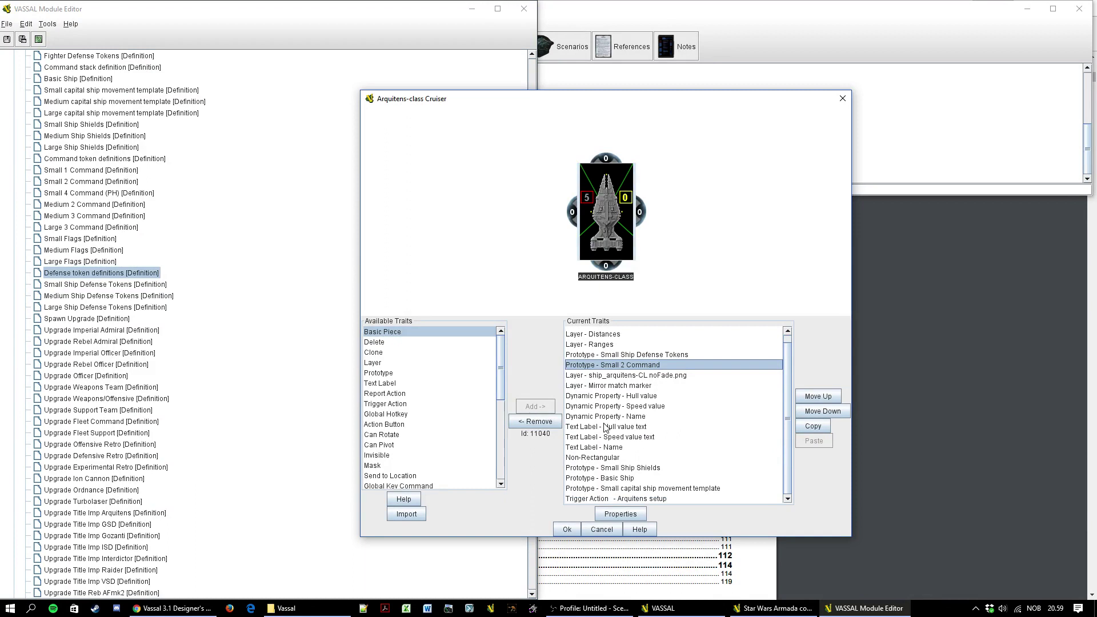
Examine the Arquitens-class Cruiser's Hull value dynamic property and Hull value text label, closing both without changes
double_click(597, 399)
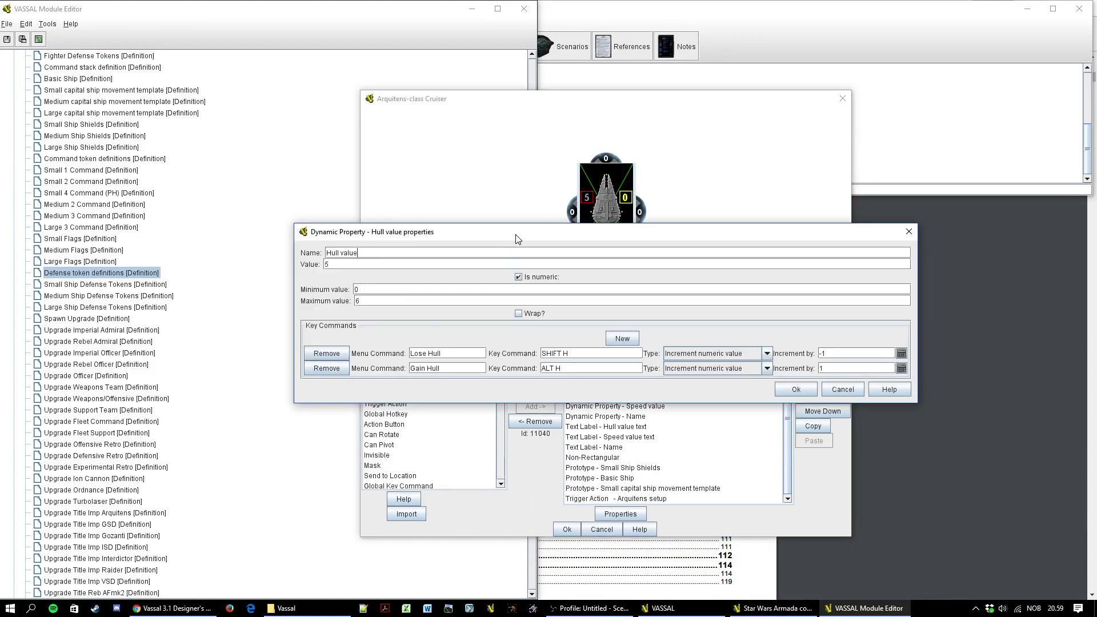
left_click_drag(515, 233, 485, 171)
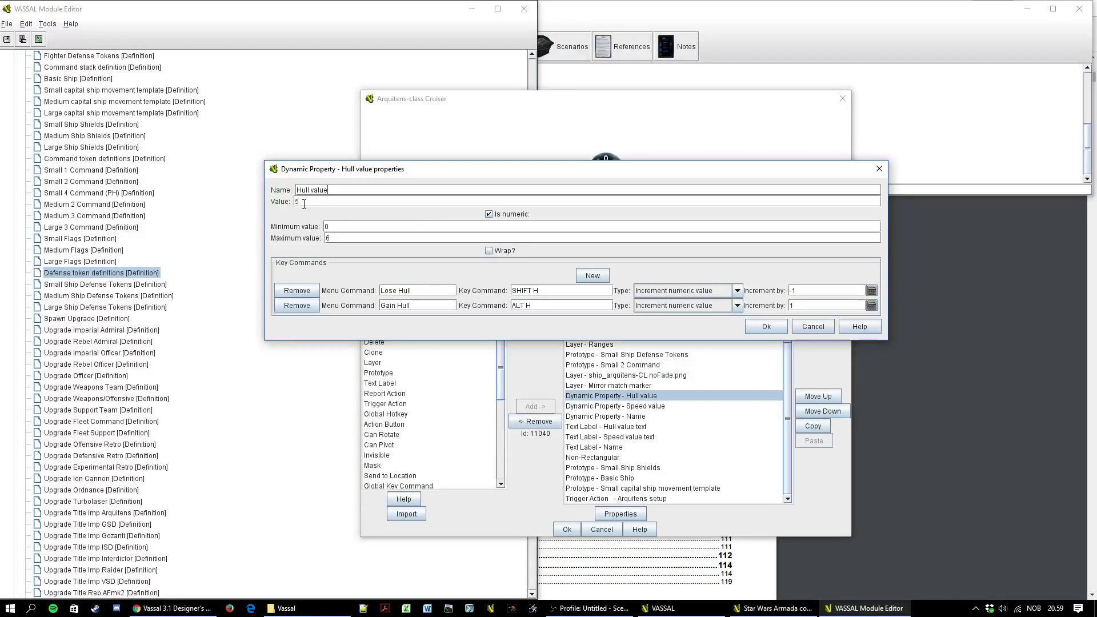
left_click_drag(566, 170, 520, 269)
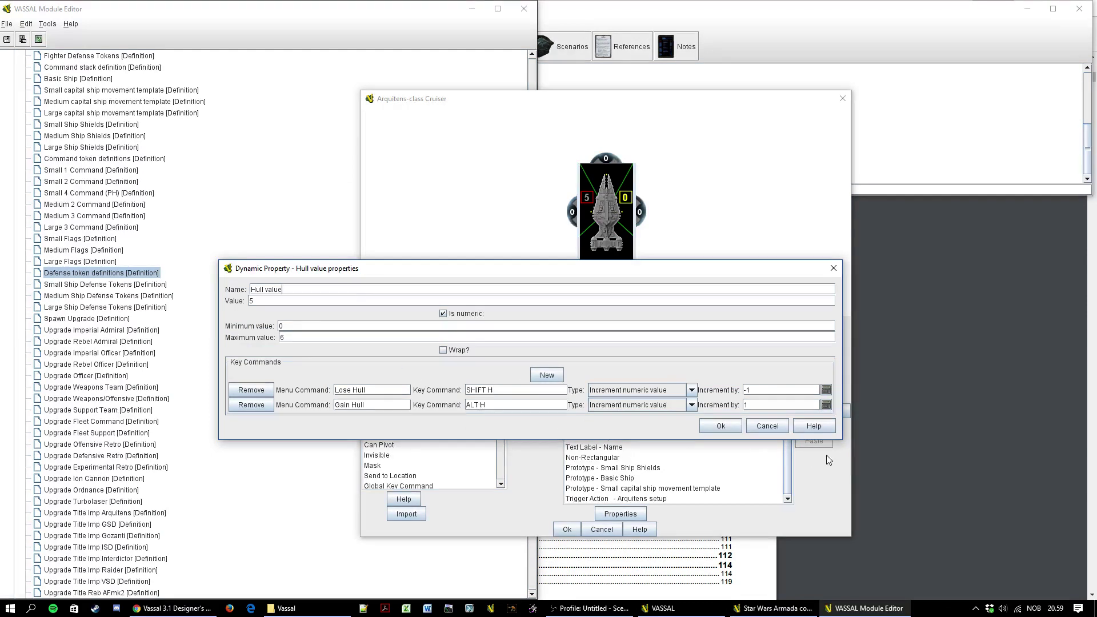
left_click(776, 430)
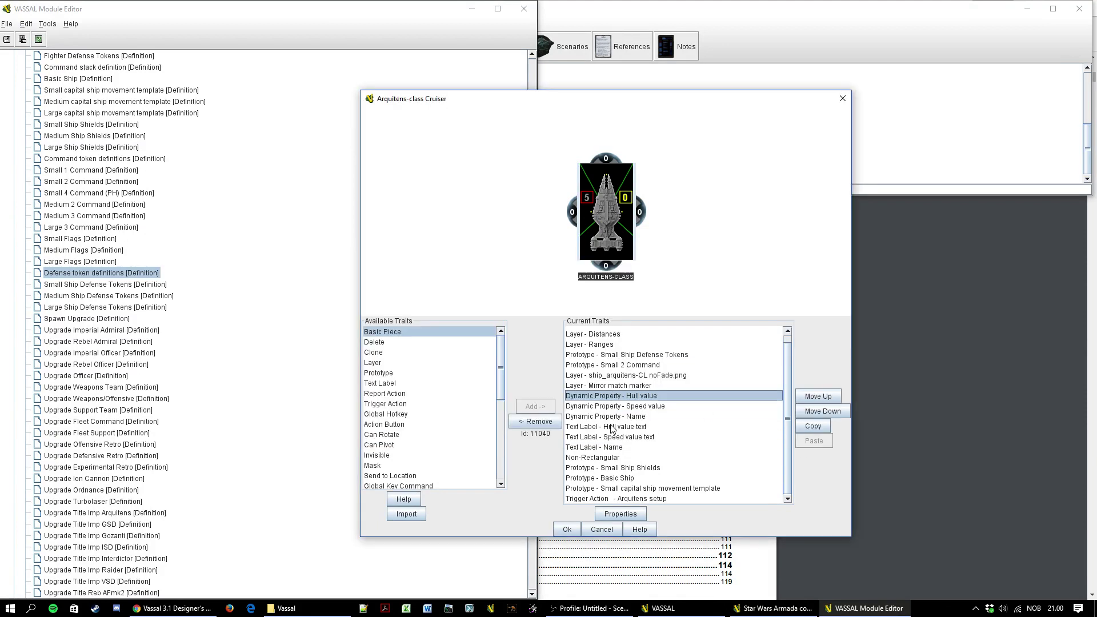
double_click(607, 427)
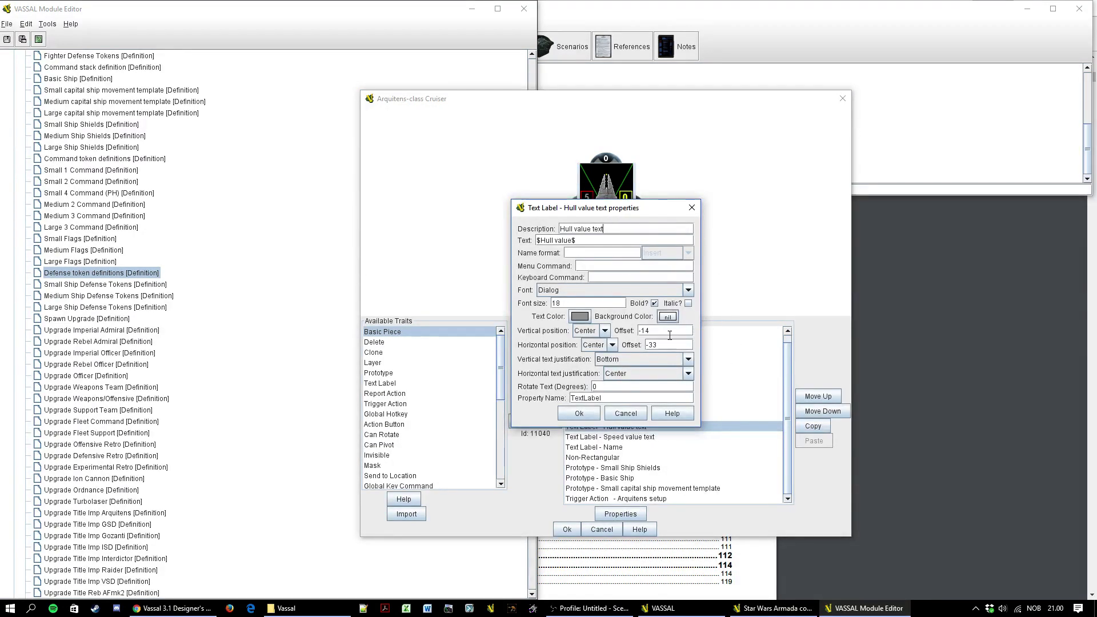
left_click(691, 208)
Look over the remaining current traits of the Arquitens-class Cruiser, then close the piece without changes
scroll(706, 415, "up", 1)
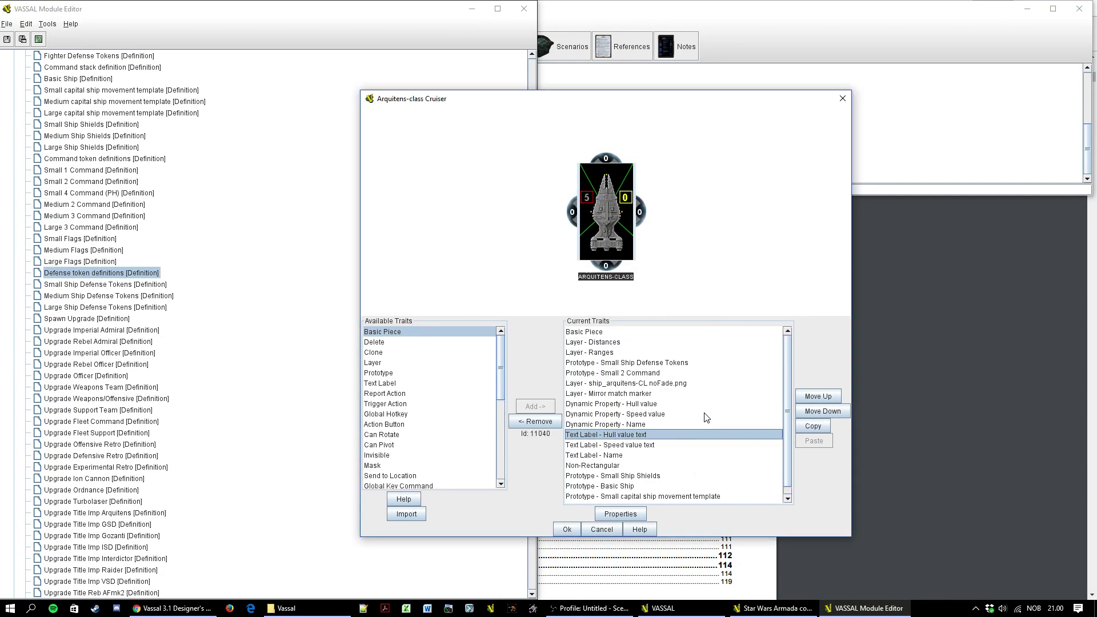
scroll(691, 400, "down", 1)
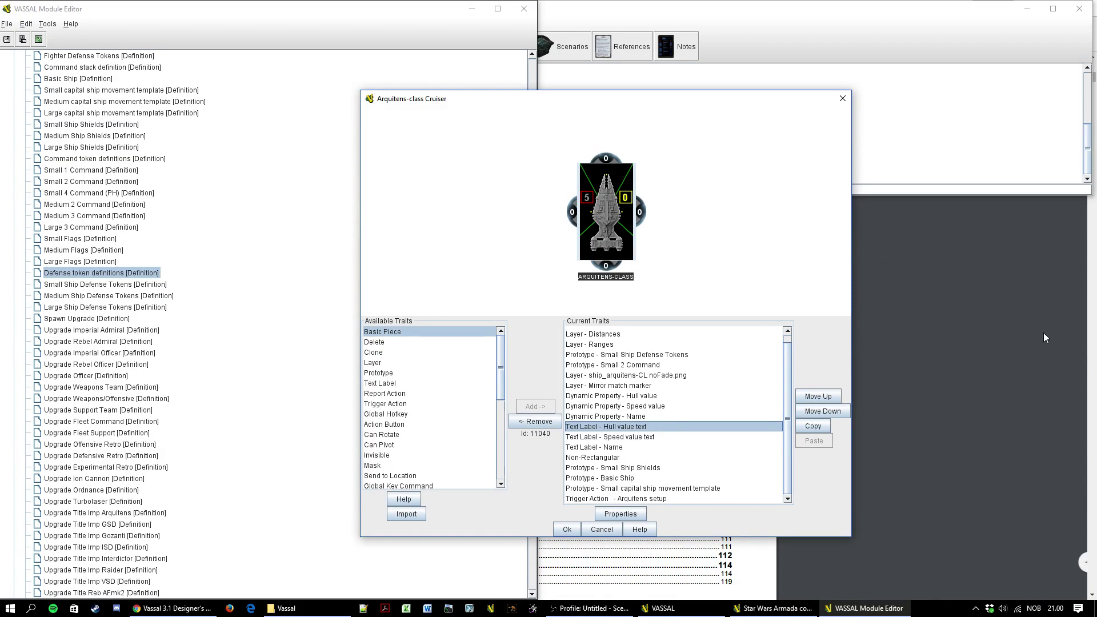
mouse_move(789, 467)
left_mouse_down()
mouse_move(783, 427)
mouse_move(788, 469)
left_mouse_up()
scroll(794, 460, "up", 1)
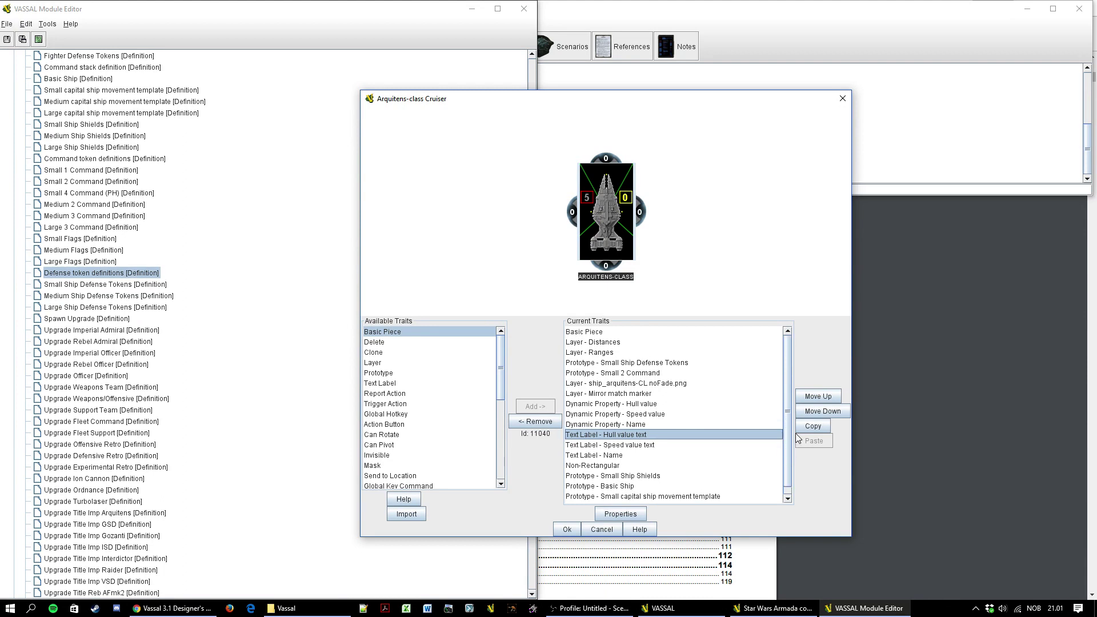
scroll(796, 474, "down", 1)
scroll(792, 490, "up", 1)
scroll(800, 474, "down", 1)
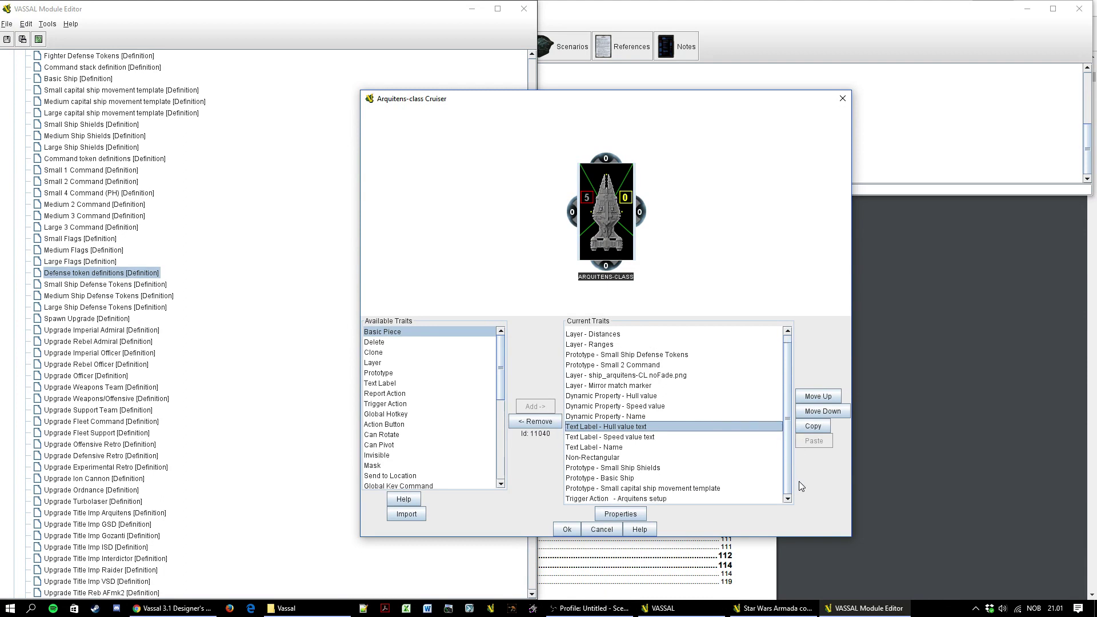
left_click(601, 529)
Open the Aggressor squadron piece, review its Fighter Range, Fighter Prototype and Fighter Menus prototypes, and close it without changes
scroll(182, 311, "down", 15)
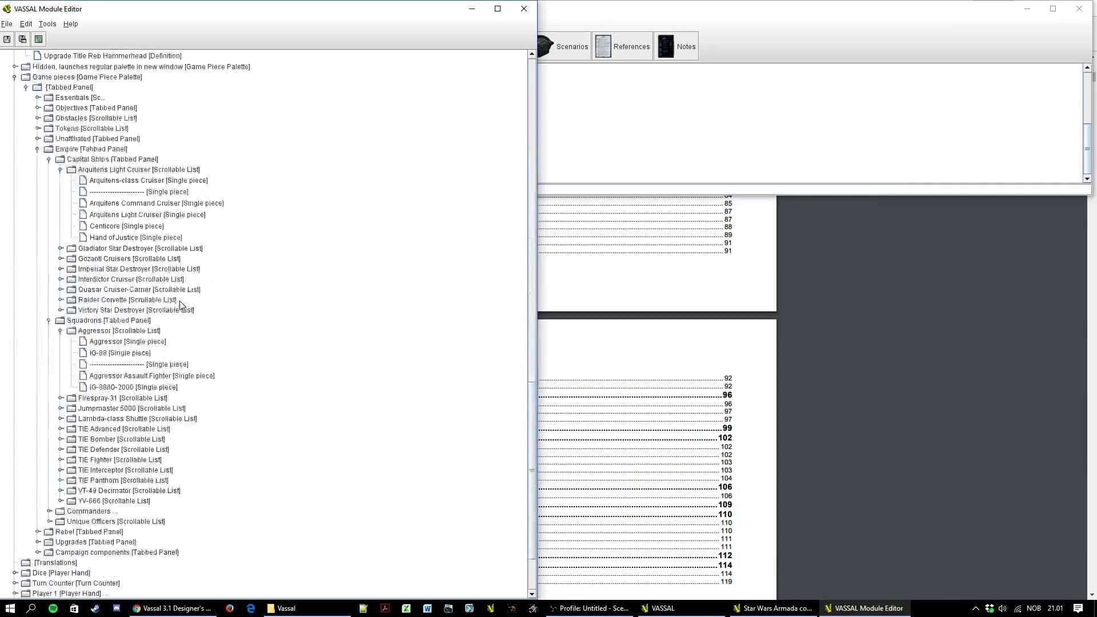
scroll(181, 304, "down", 1)
double_click(125, 311)
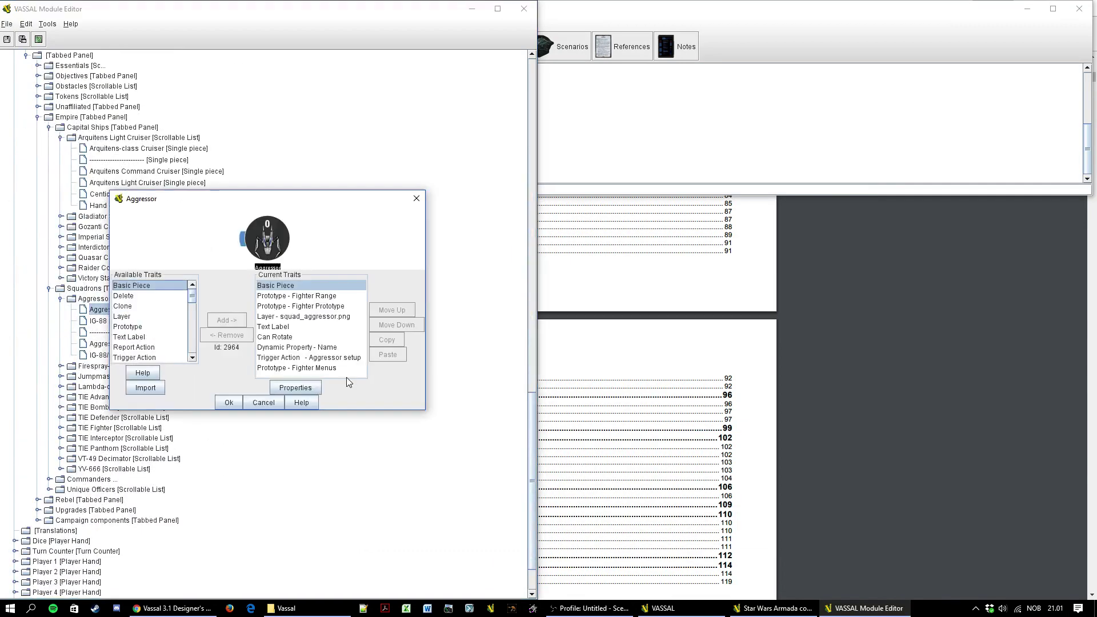
left_click(308, 296)
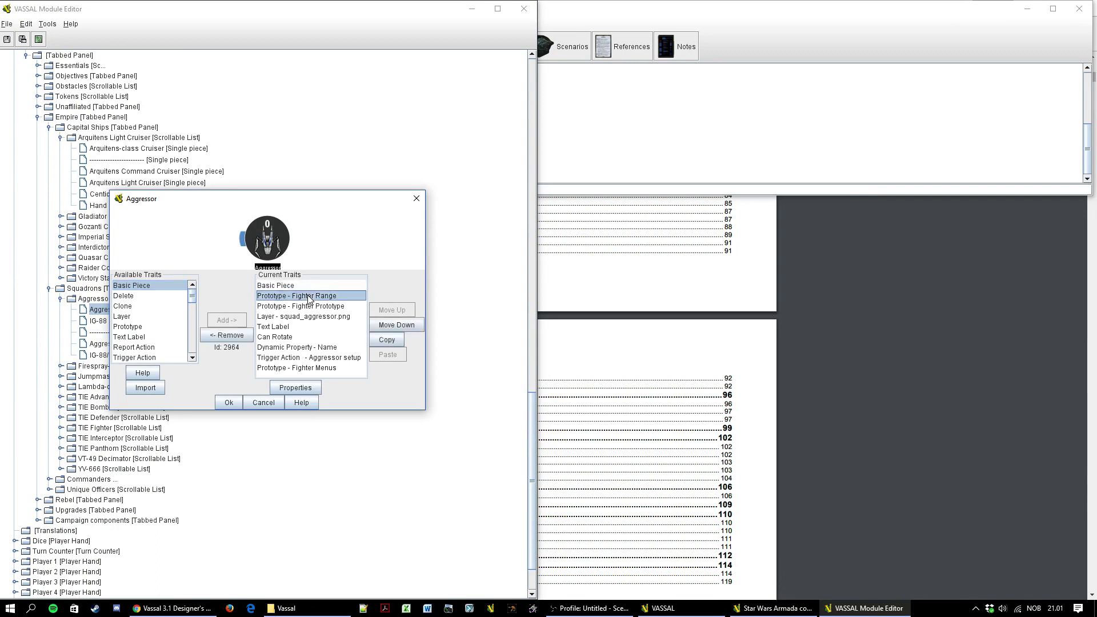
left_click(273, 368)
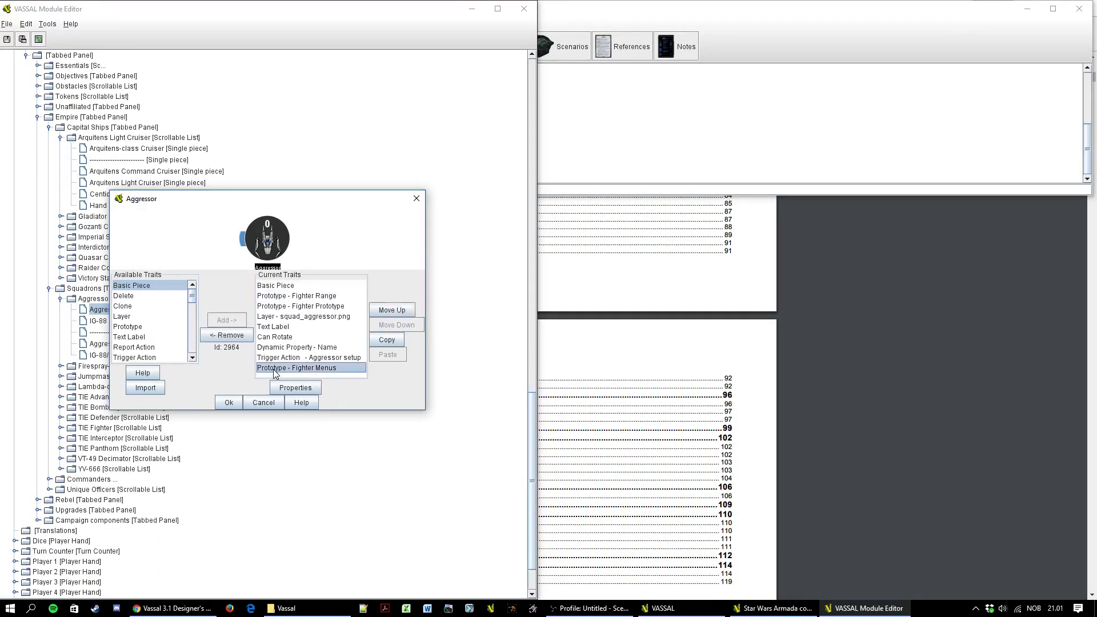
left_click(279, 296)
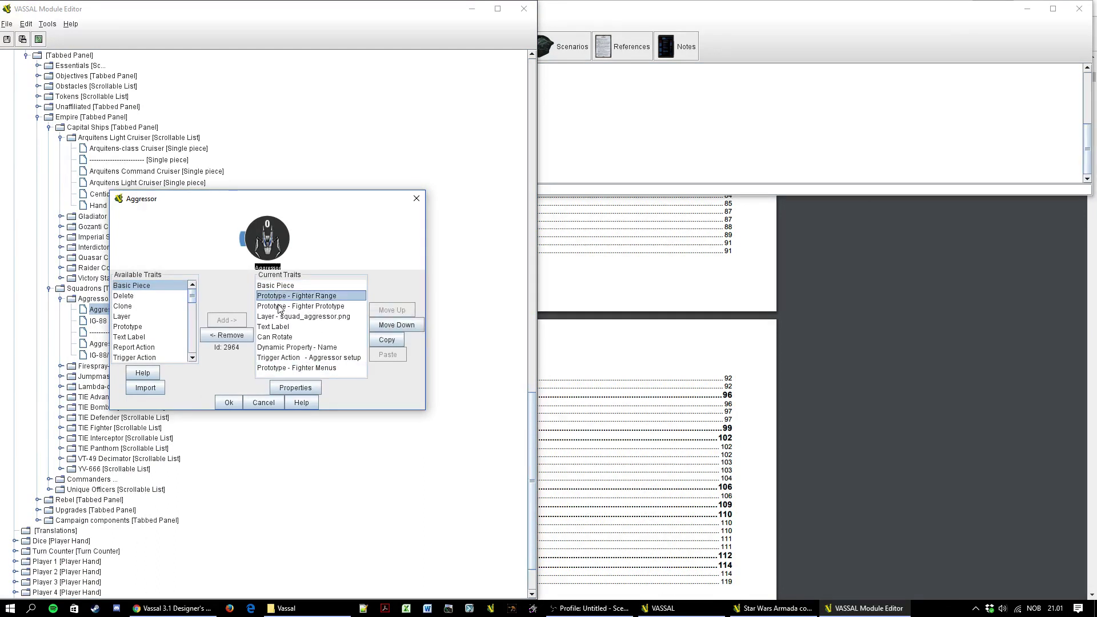
left_click(279, 307)
left_click(292, 368)
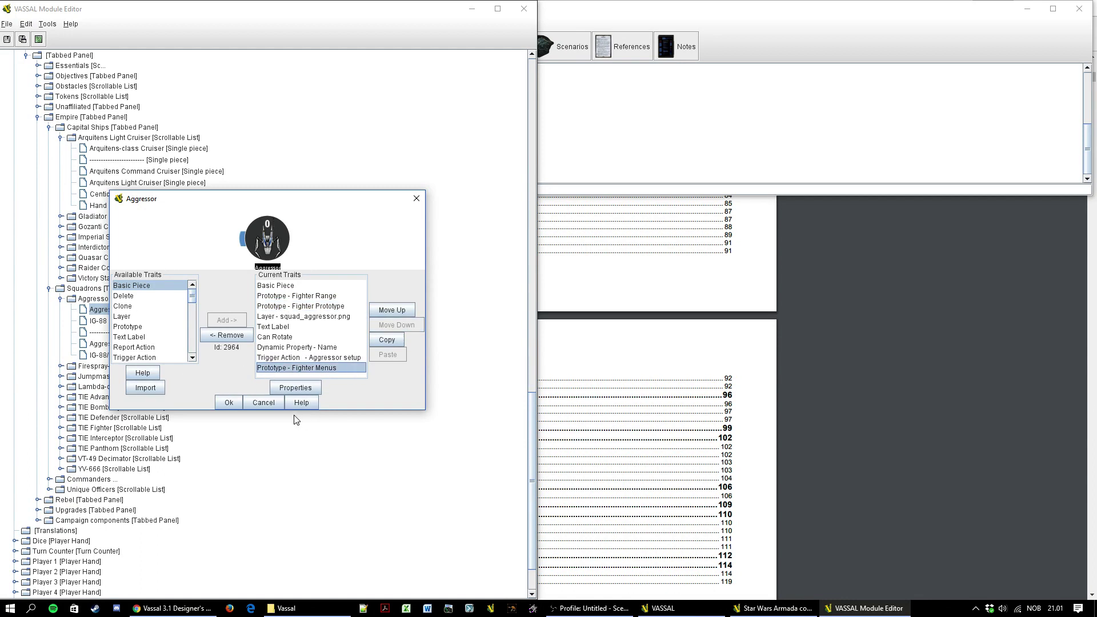
left_click(262, 402)
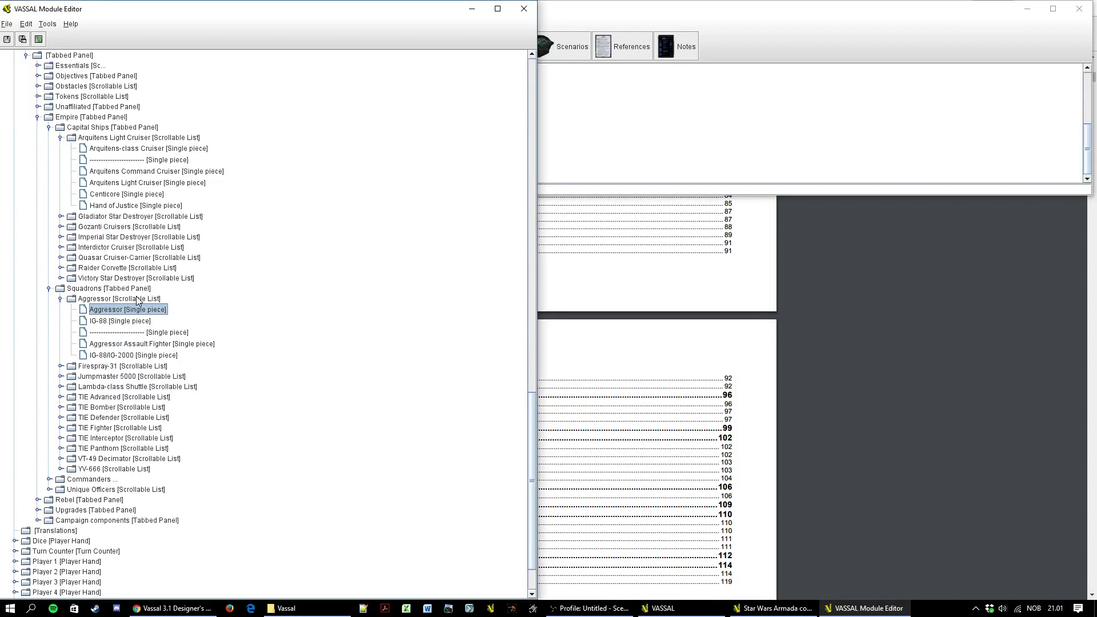
Collapse the Aggressor, Squadrons and Empire branches of the game pieces tree
scroll(155, 169, "up", 3)
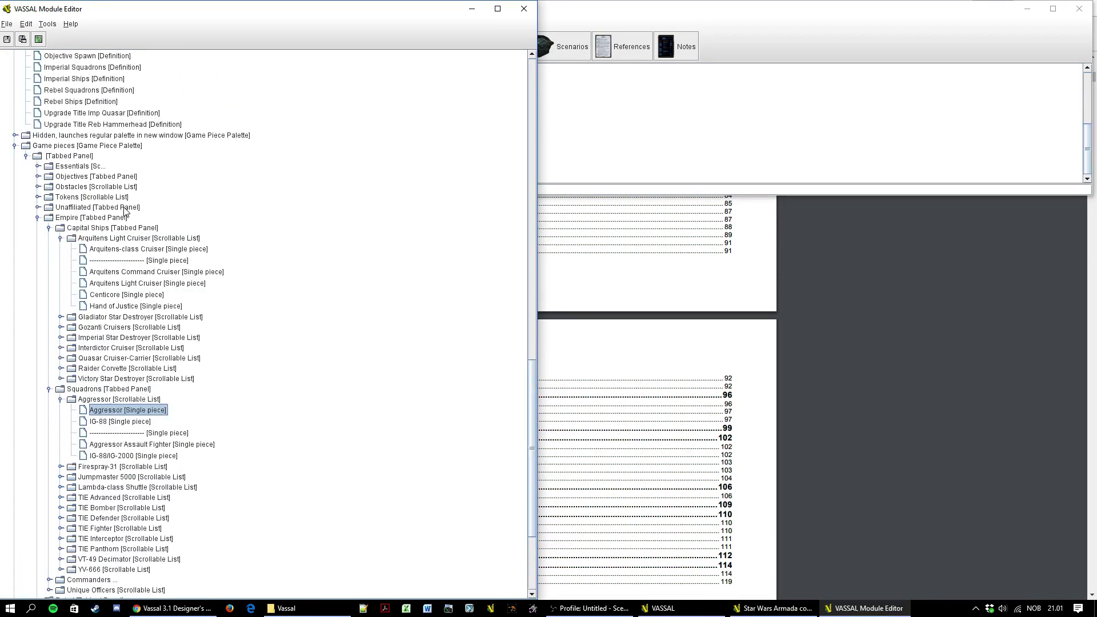
scroll(68, 377, "down", 1)
left_click(61, 365)
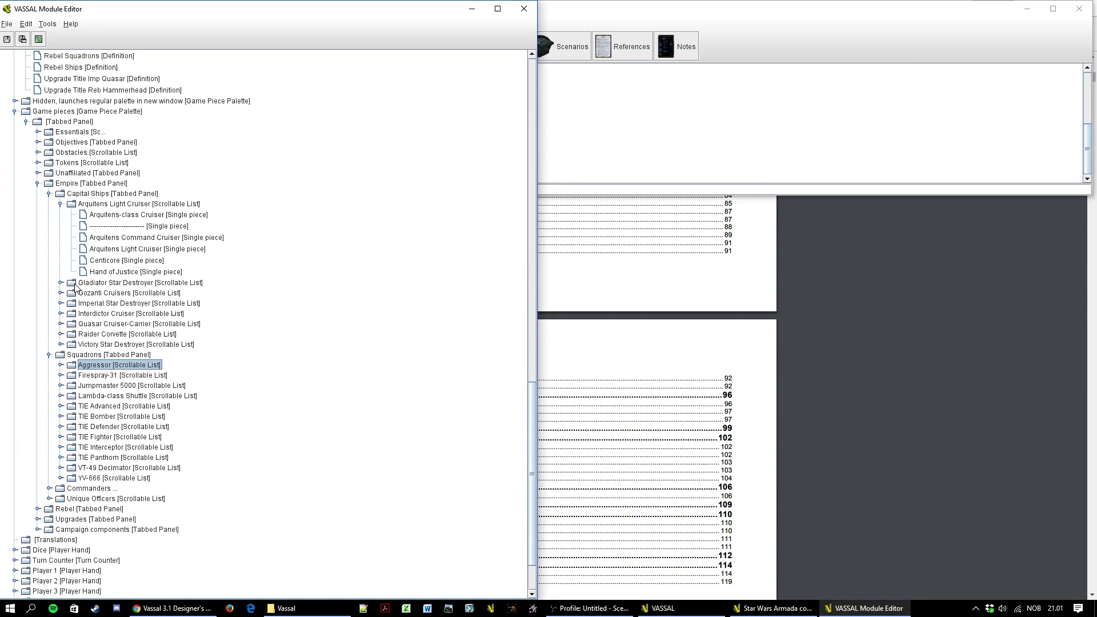
left_click(49, 355)
left_click(39, 243)
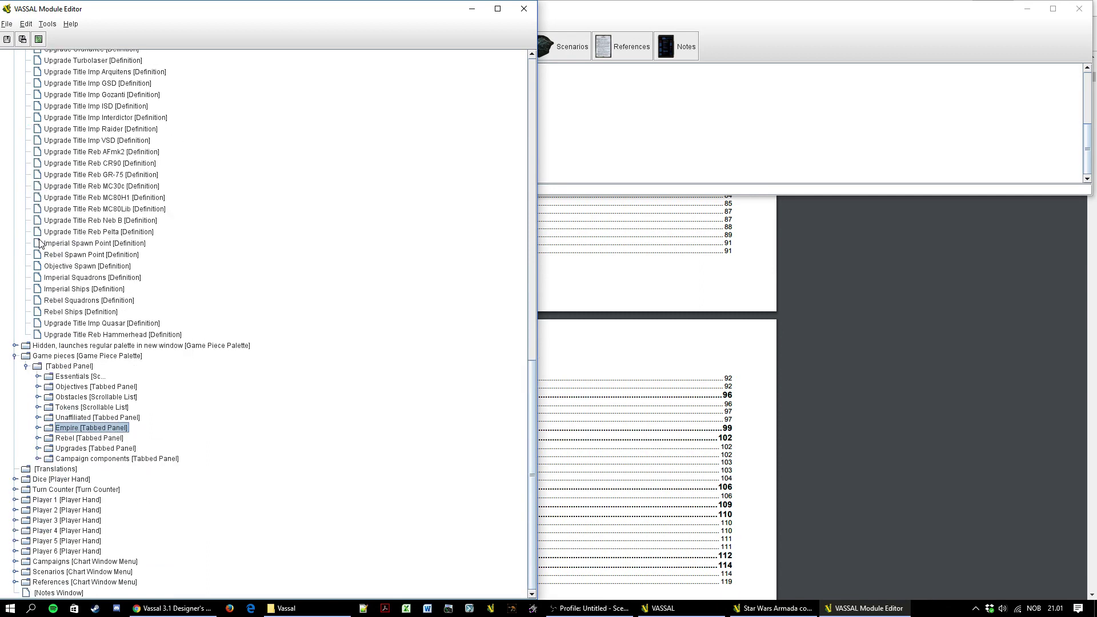
Expand the Objectives branch, view the traits of the Advanced Gunnery assault objective, and close it without changes
left_click(39, 388)
double_click(114, 410)
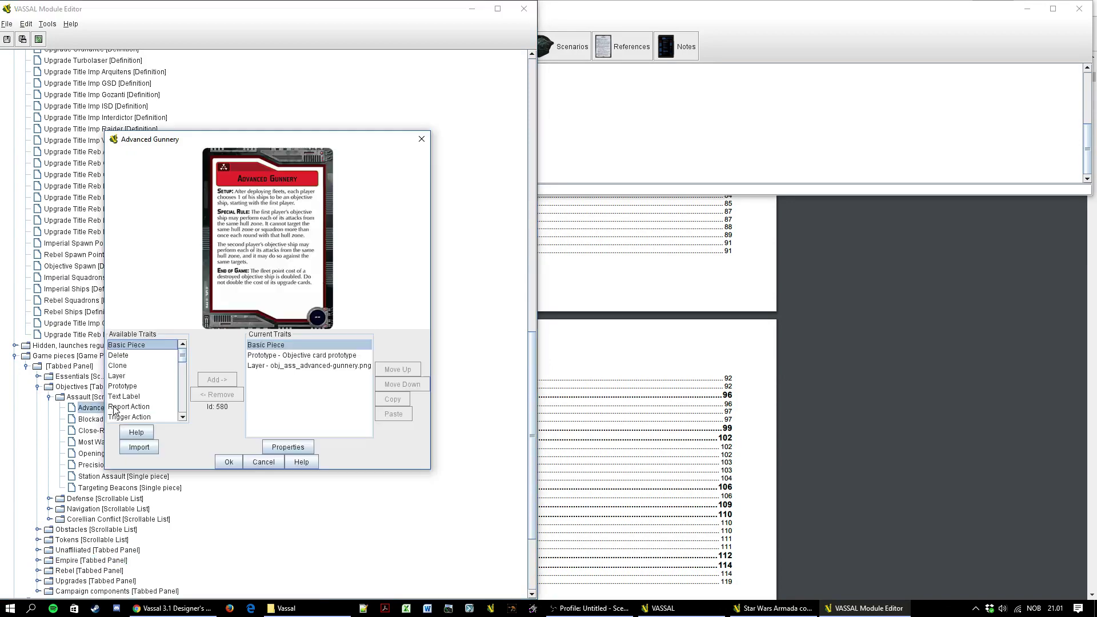
left_click(263, 462)
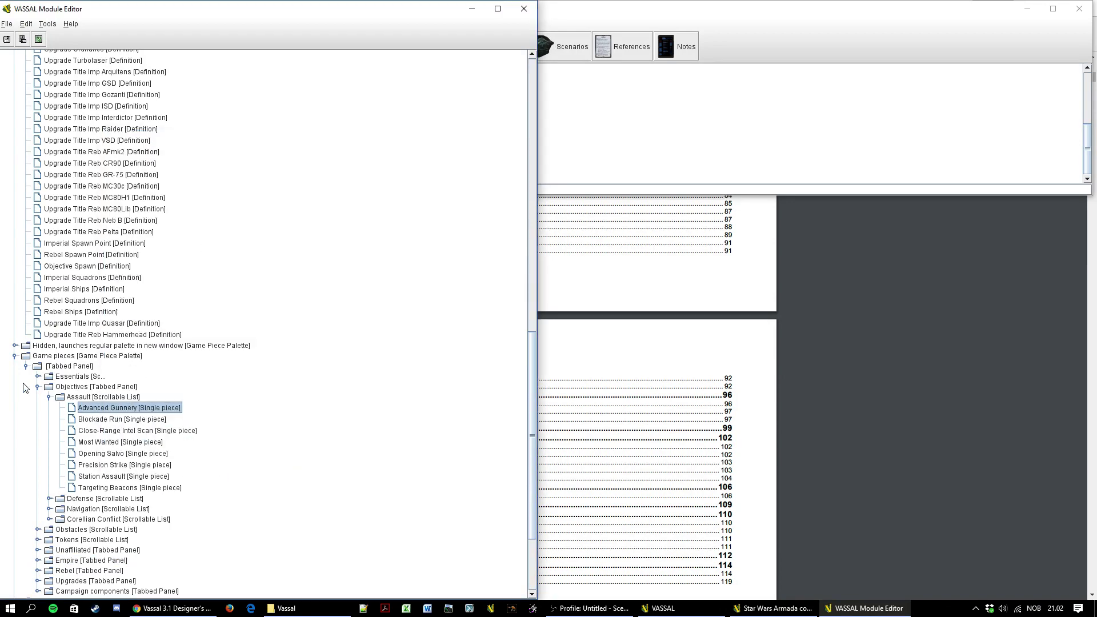
Expand the Tokens and Obstacles lists, view the Asteroid 1 piece's traits, then close it unchanged and collapse Obstacles
left_click(39, 539)
left_click(37, 424)
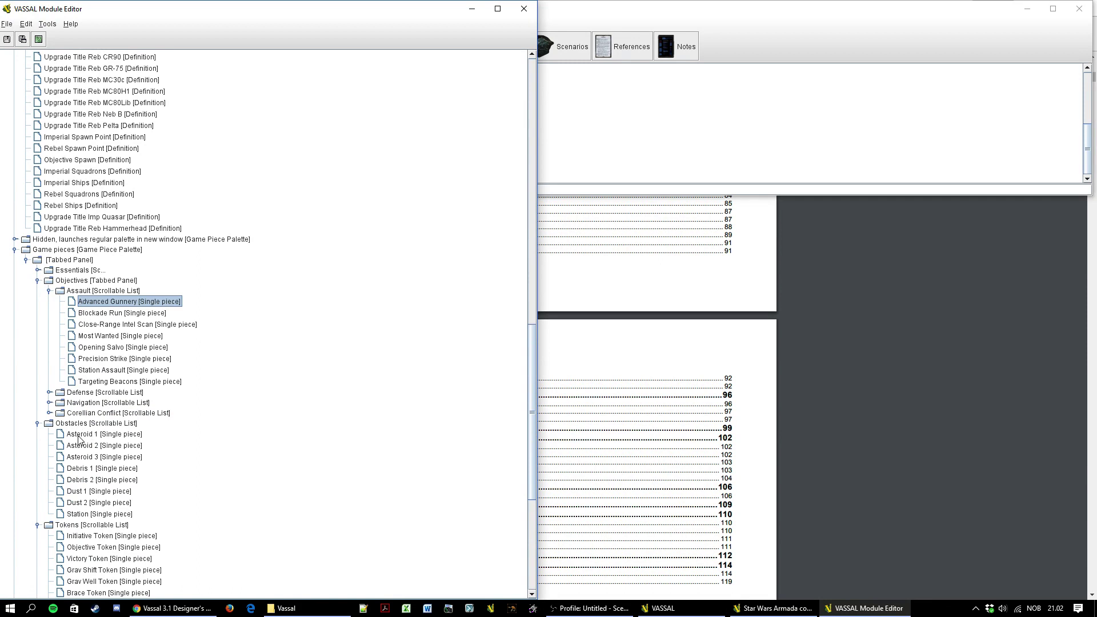
double_click(96, 435)
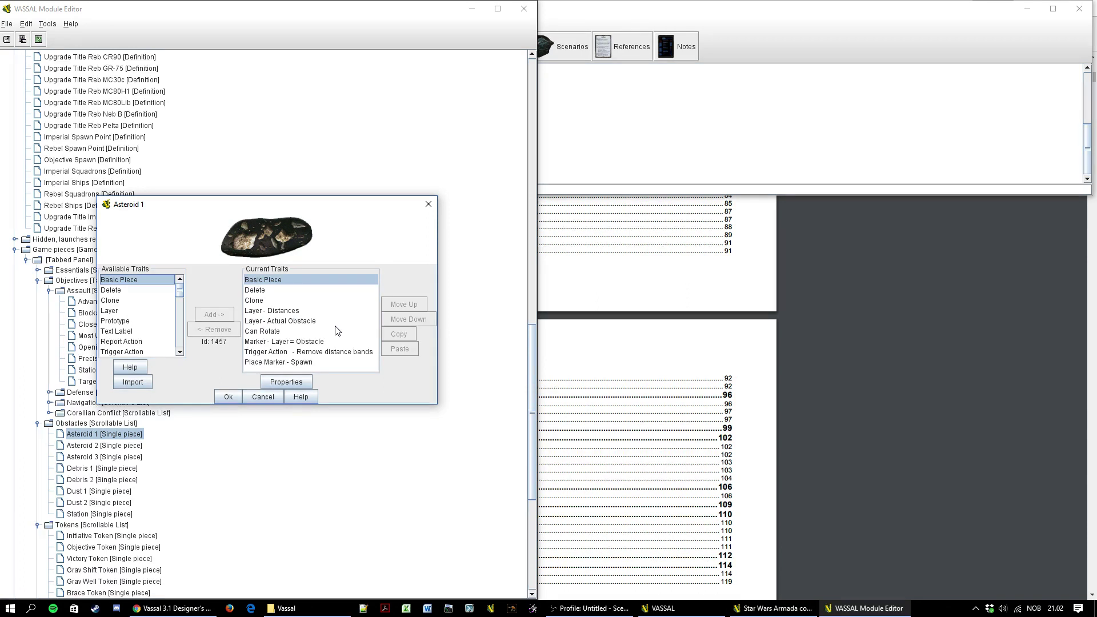
left_click(264, 399)
left_click(37, 424)
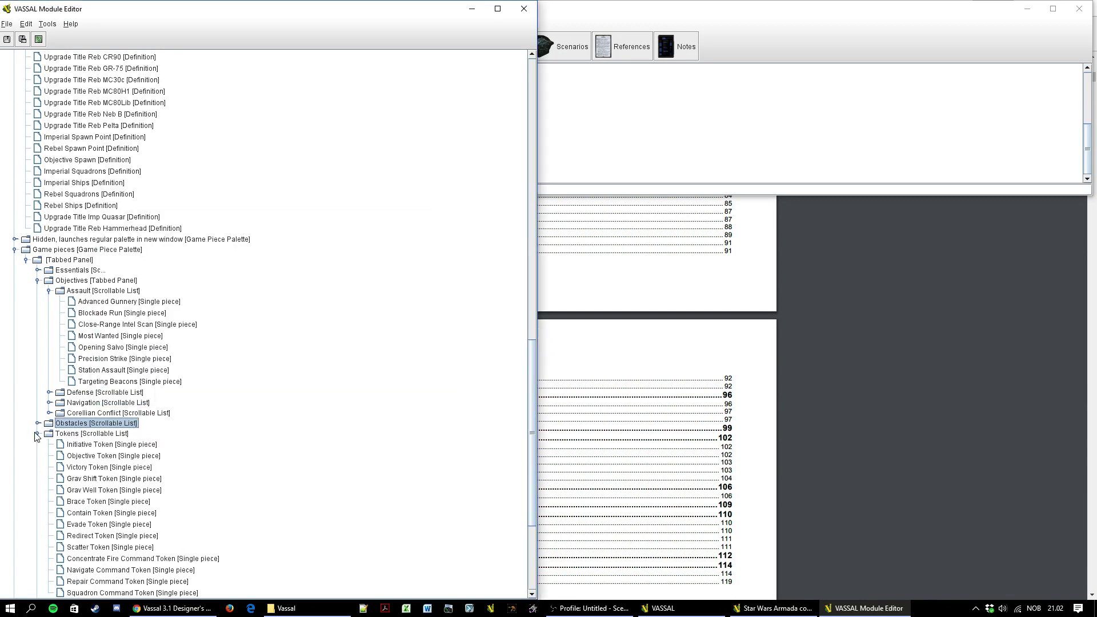
Open the Initiative Token piece, examine its Flip layer and Front/back dynamic property, and close everything without changes
scroll(179, 479, "down", 5)
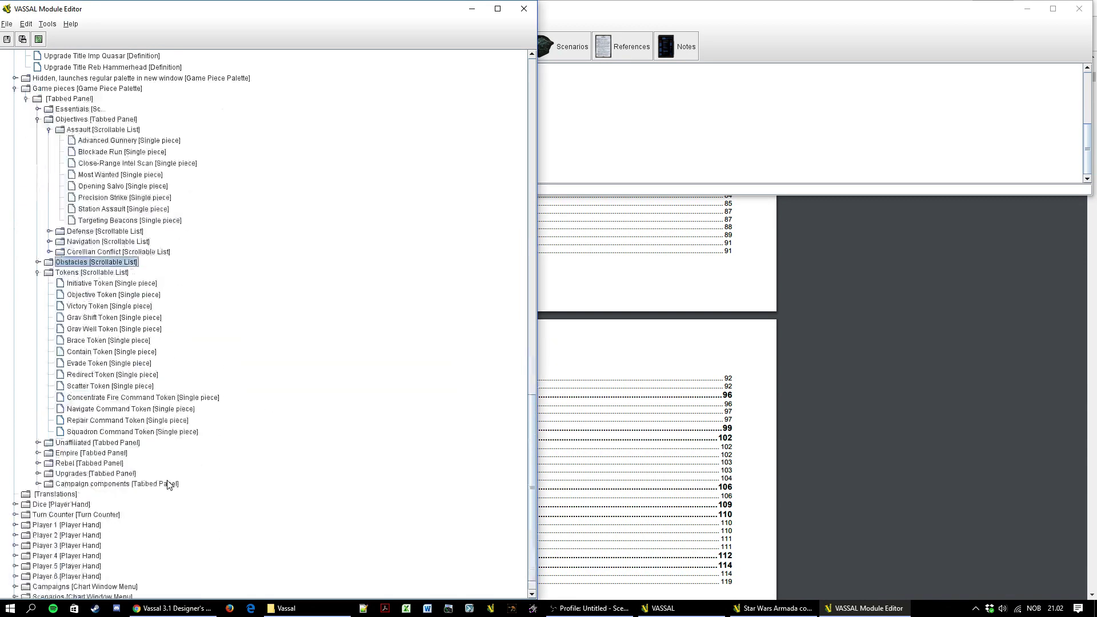
left_click(83, 284)
left_click(116, 320)
double_click(108, 285)
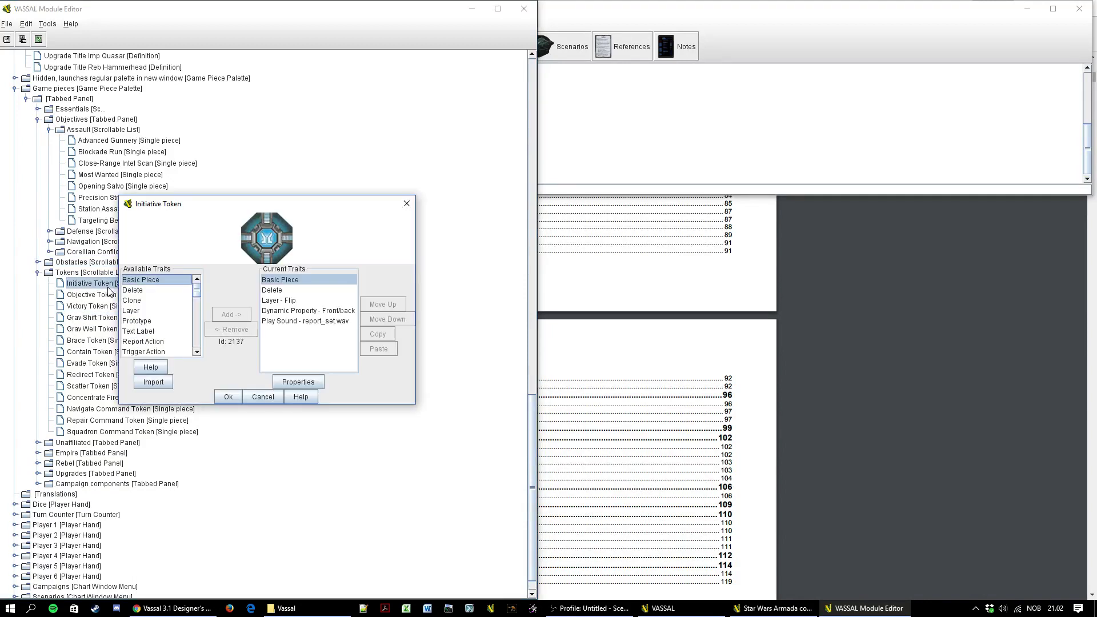
double_click(296, 301)
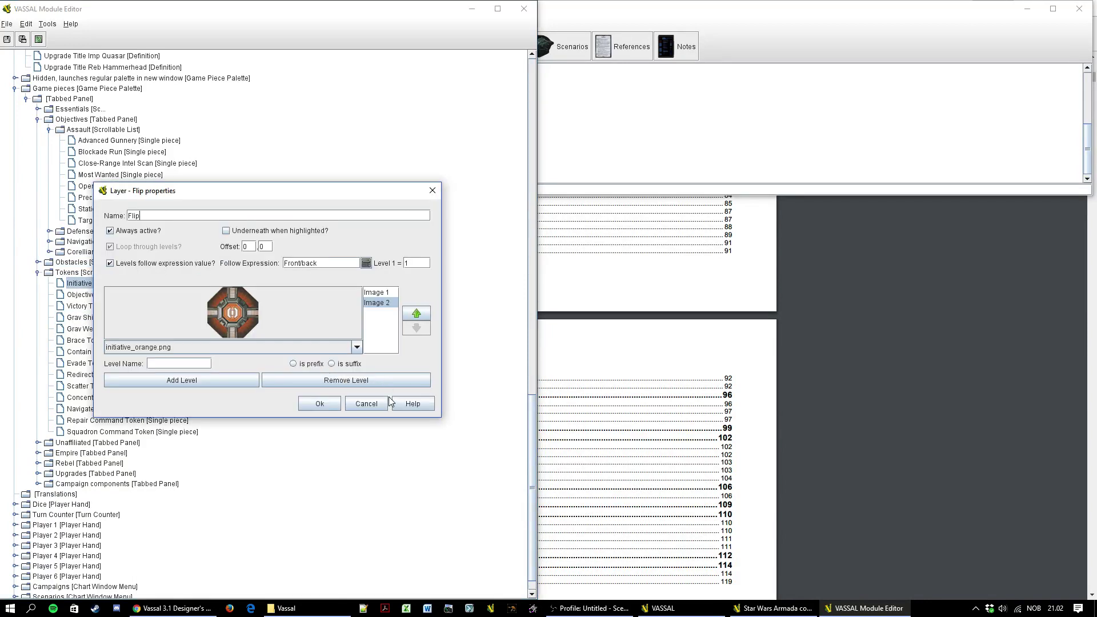
left_click(377, 404)
double_click(340, 312)
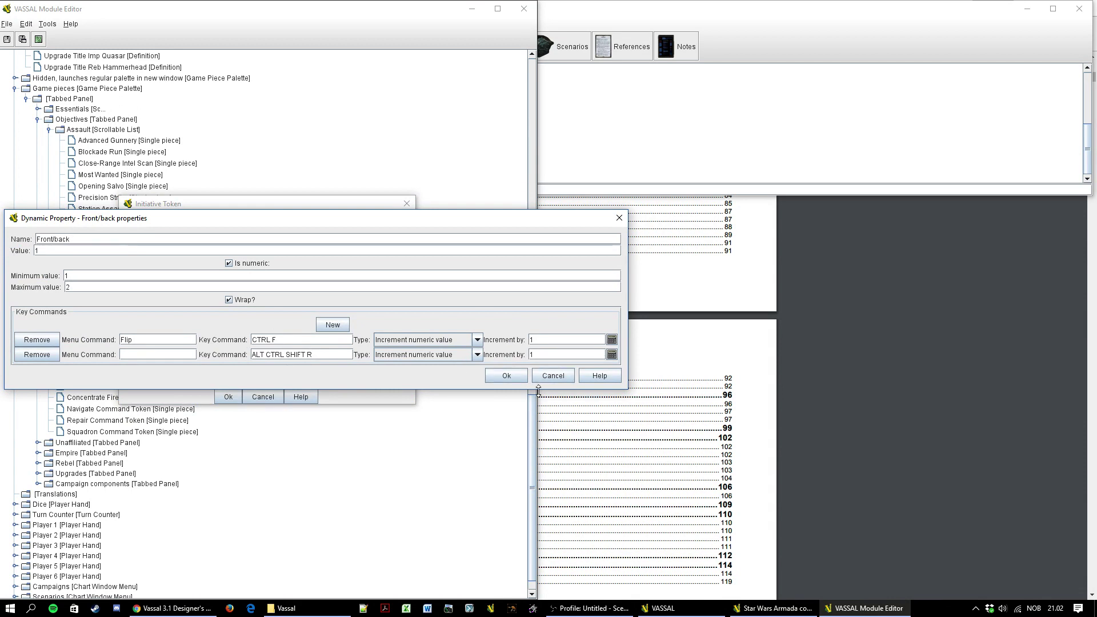
left_click(554, 375)
left_click(269, 399)
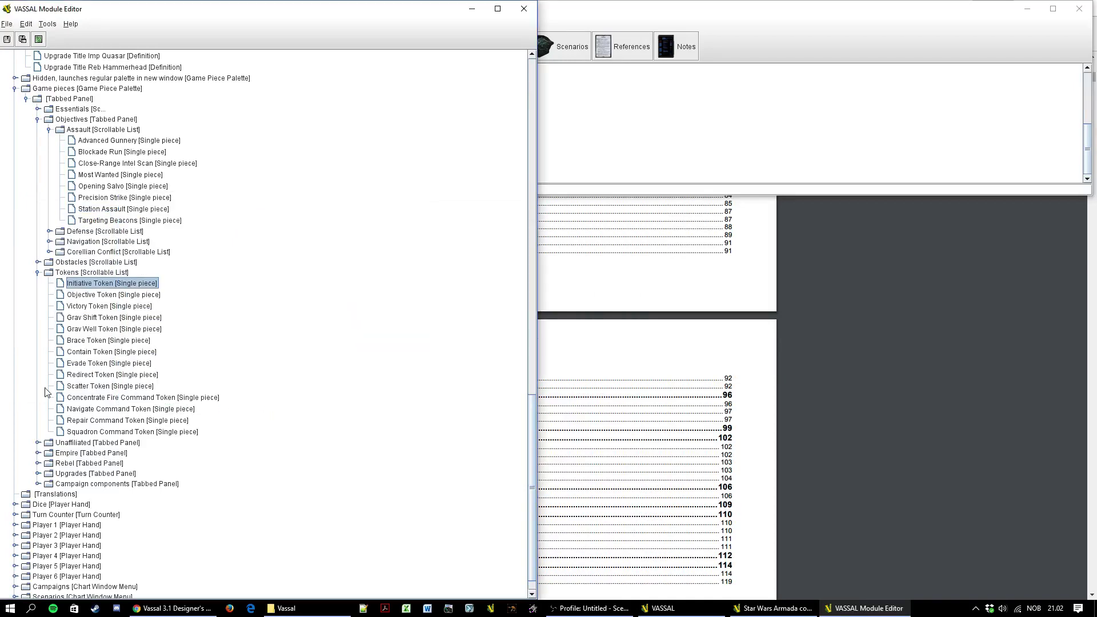
Collapse the Tokens, Assault and Objectives branches and expand the Essentials list
left_click(38, 272)
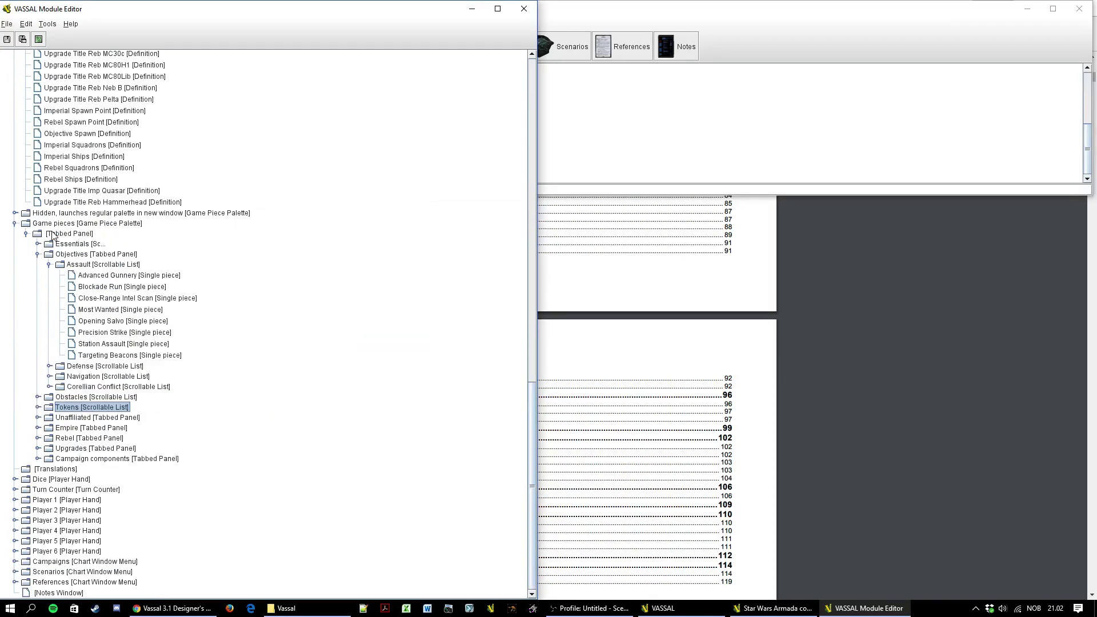
left_click(48, 265)
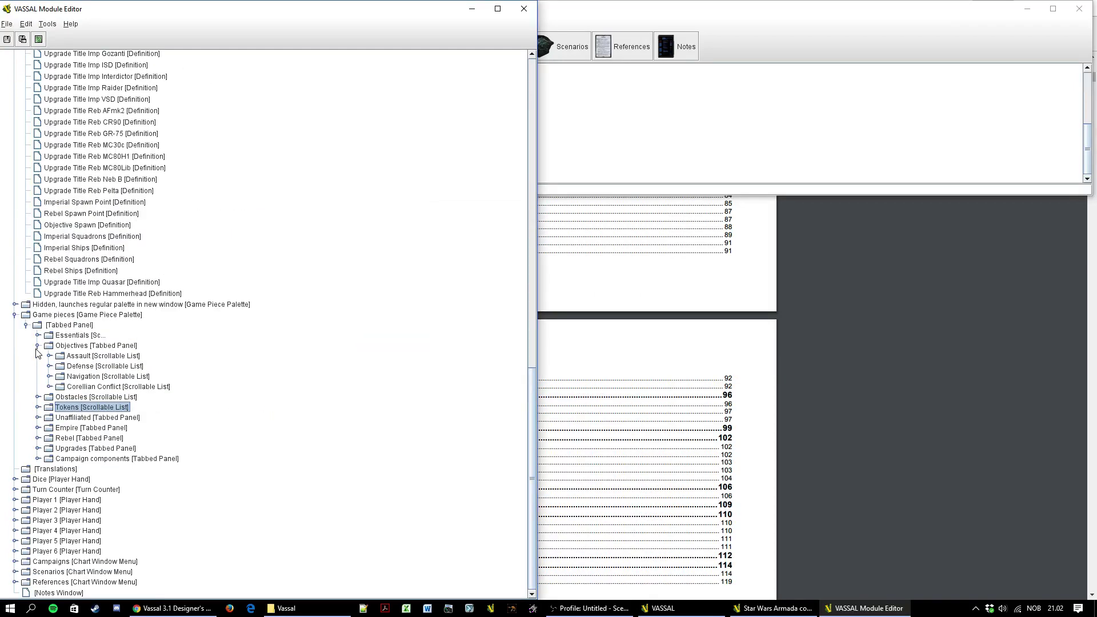
left_click(37, 346)
left_click(38, 376)
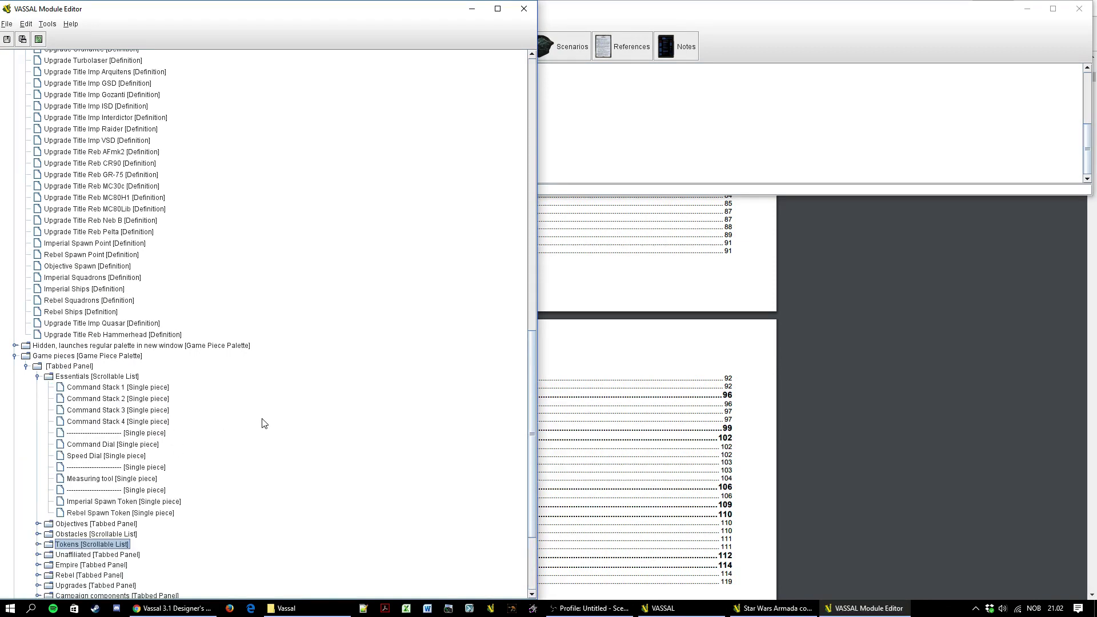
Open the Command Stack 1 piece, then widen and reposition its window to show its traits more fully
double_click(86, 391)
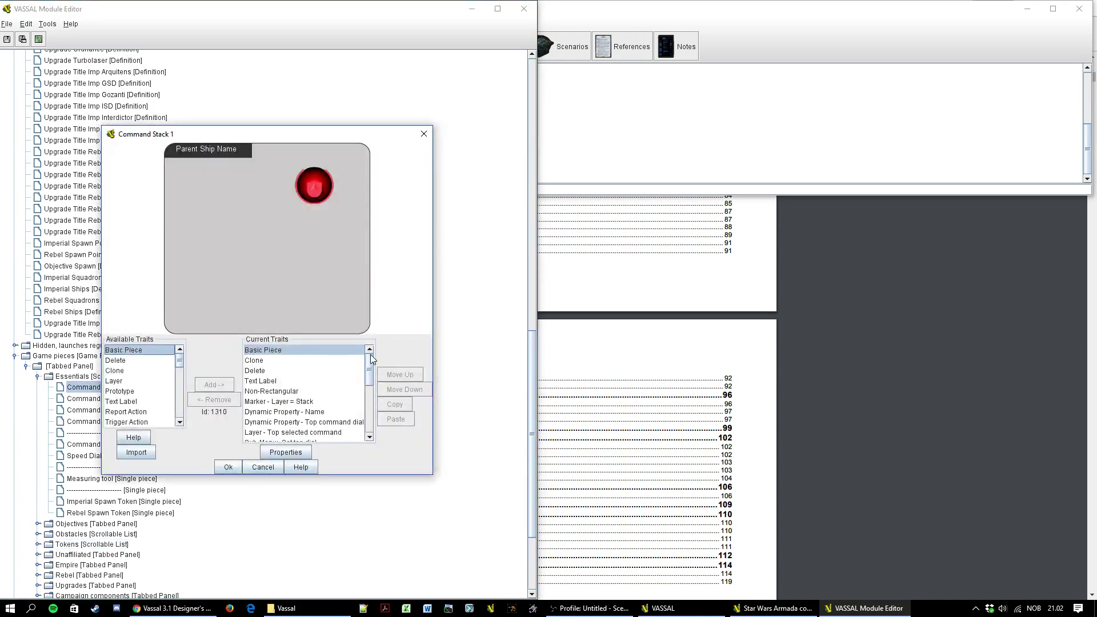
mouse_move(370, 365)
left_mouse_down()
mouse_move(370, 412)
mouse_move(362, 349)
left_mouse_up()
left_click_drag(433, 469, 607, 469)
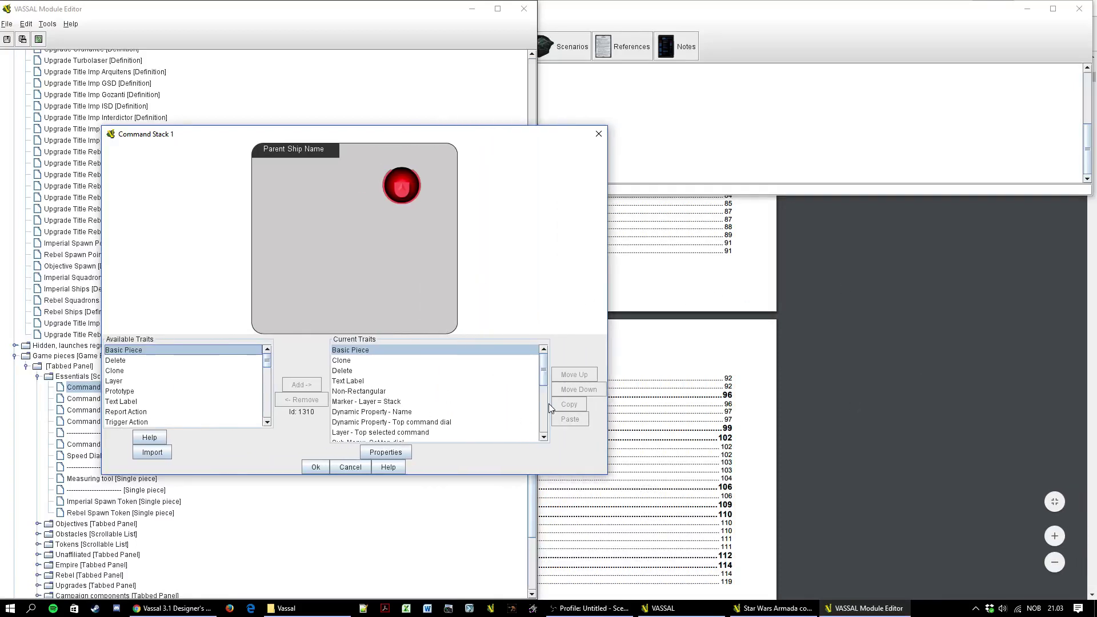
left_click_drag(523, 138, 680, 113)
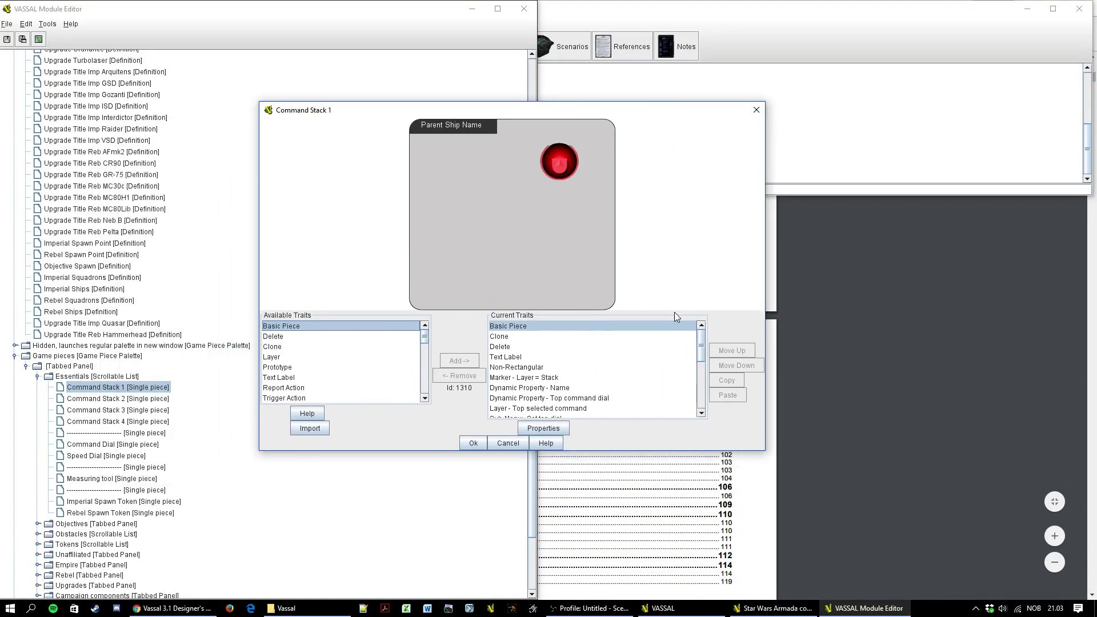
Review the remaining traits of Command Stack 1, close the piece without changes and collapse the Essentials list
scroll(595, 365, "down", 5)
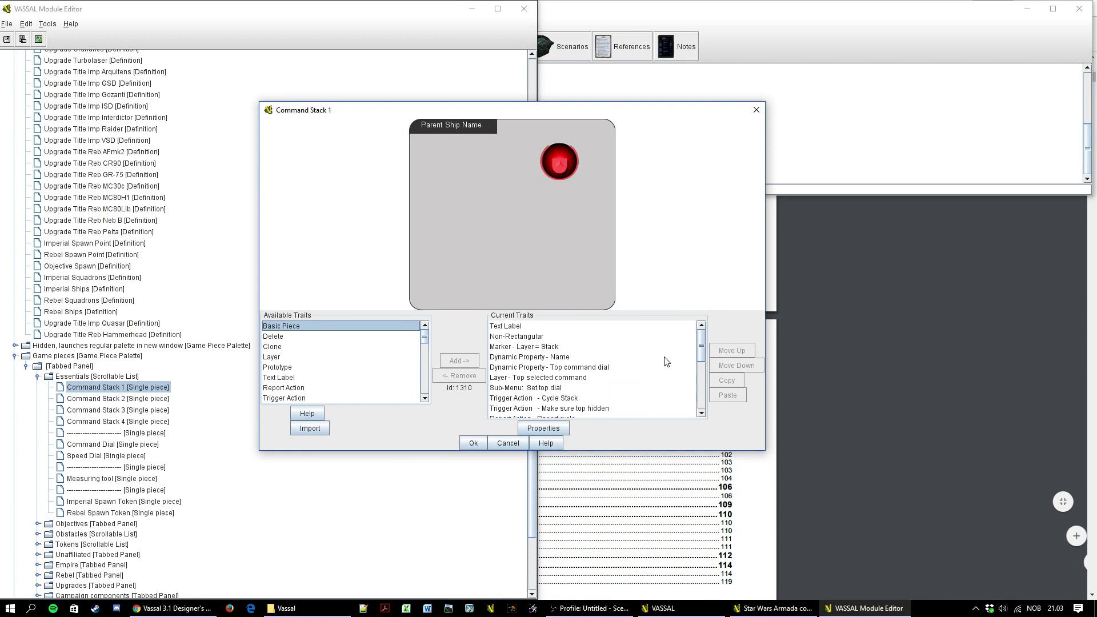
left_click(507, 441)
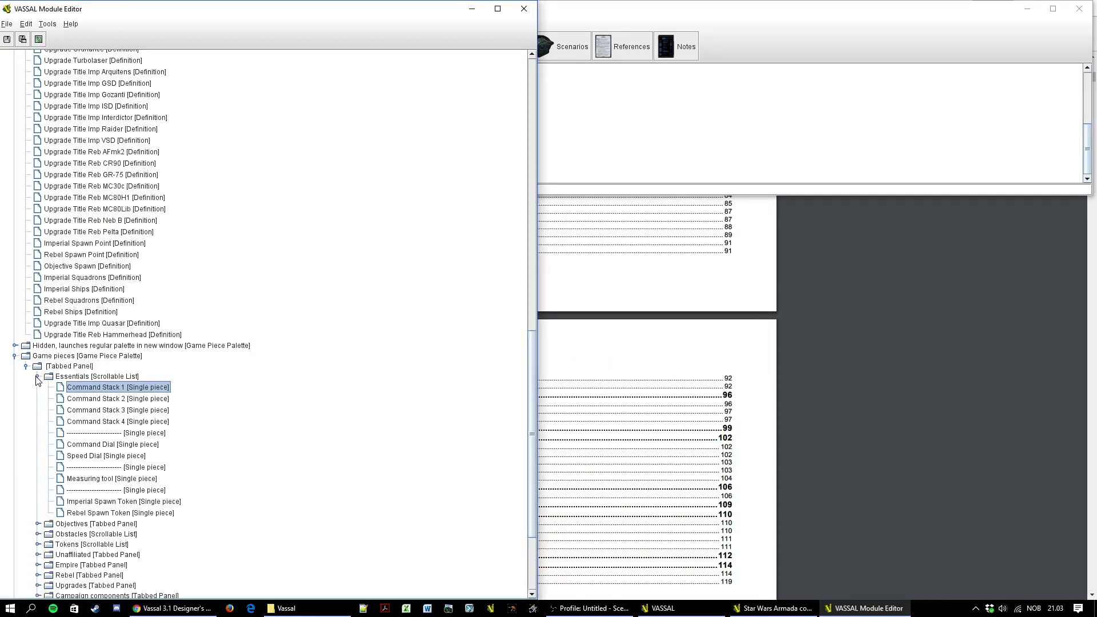
left_click(37, 377)
Expand the hidden game piece palette, examine the Segment 1 piece's traits and close it without changes
left_click(77, 346)
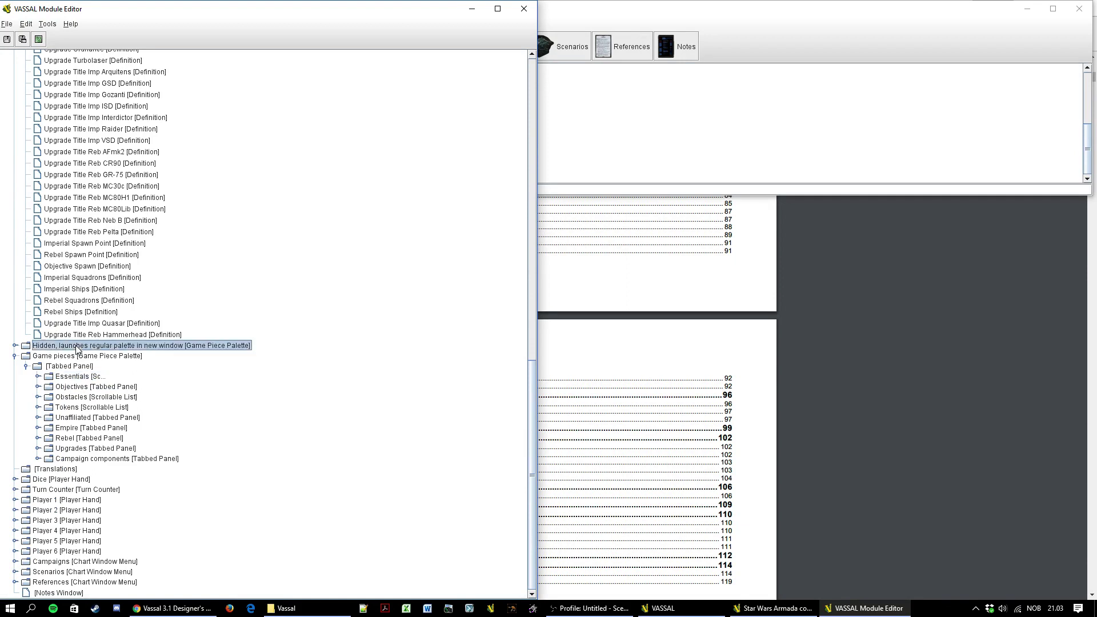
left_click(14, 346)
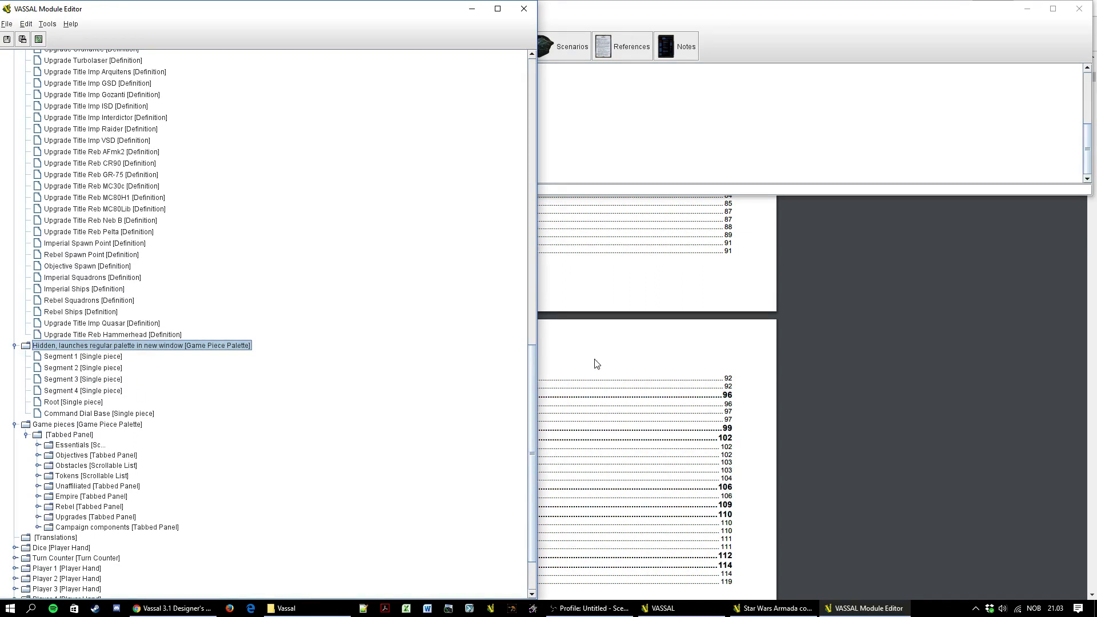
left_click(73, 358)
double_click(73, 358)
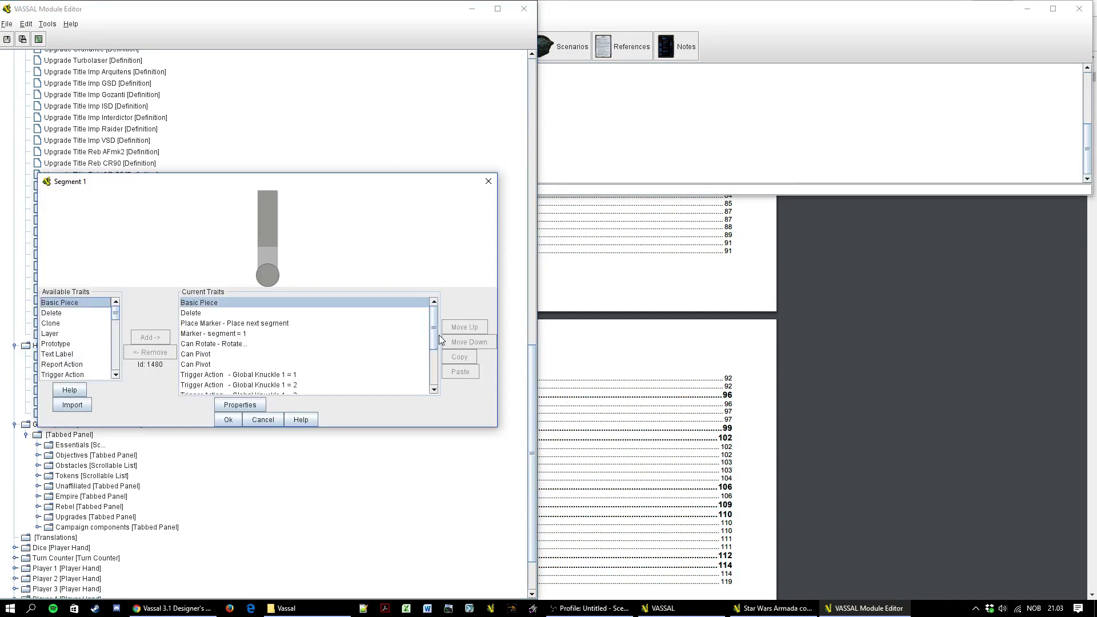
scroll(432, 378, "down", 3)
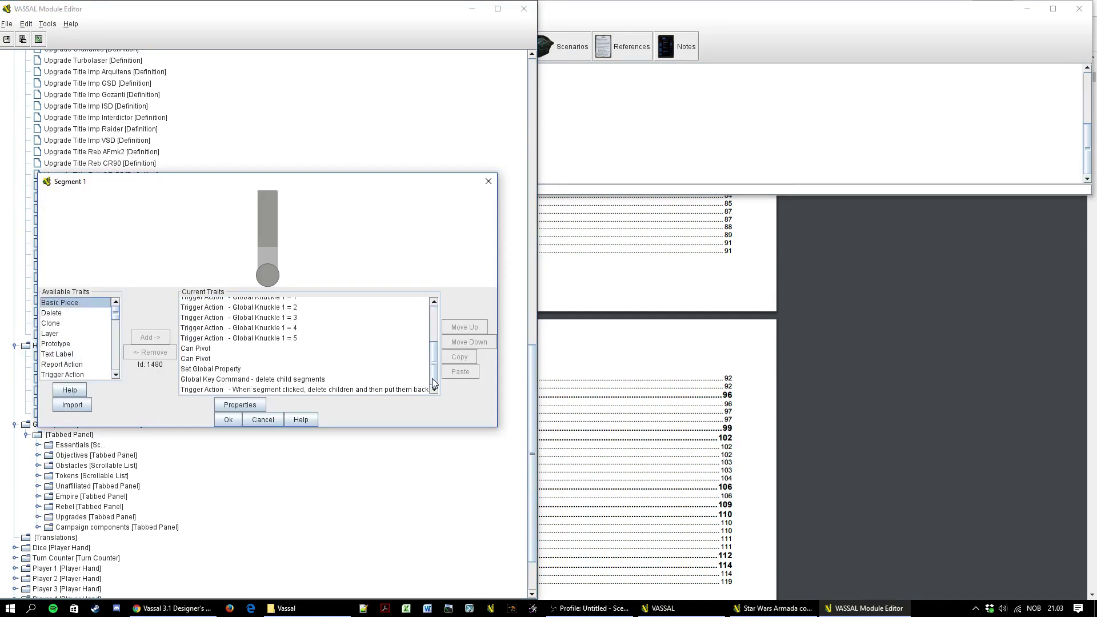
left_click(269, 422)
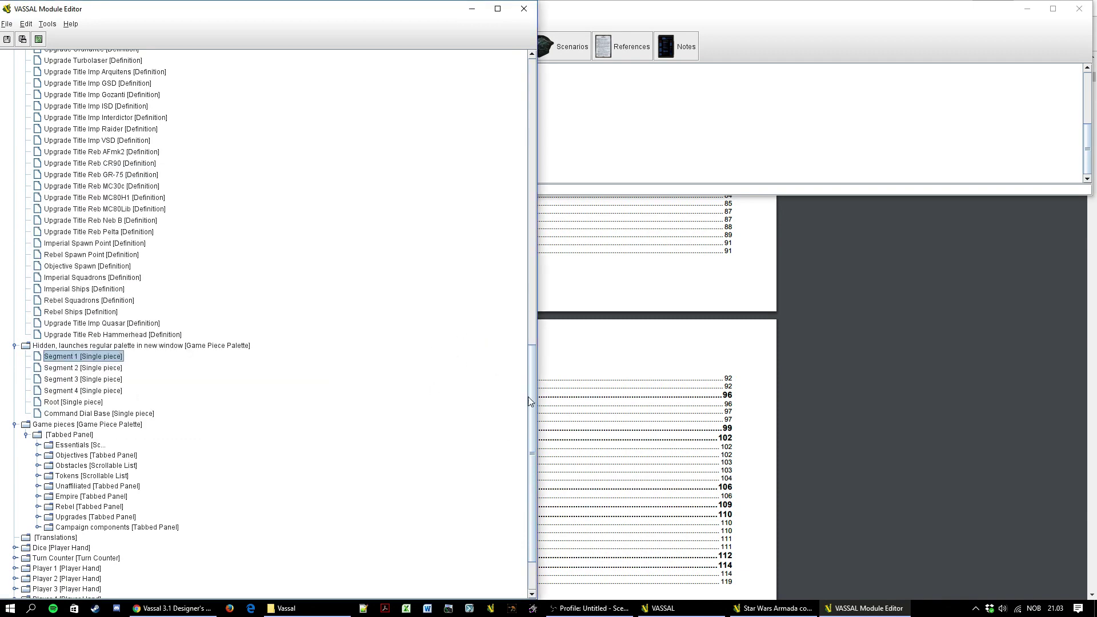
Collapse the hidden game piece palette and the Game Piece Prototype Definitions
left_click(16, 346)
scroll(10, 355, "up", 15)
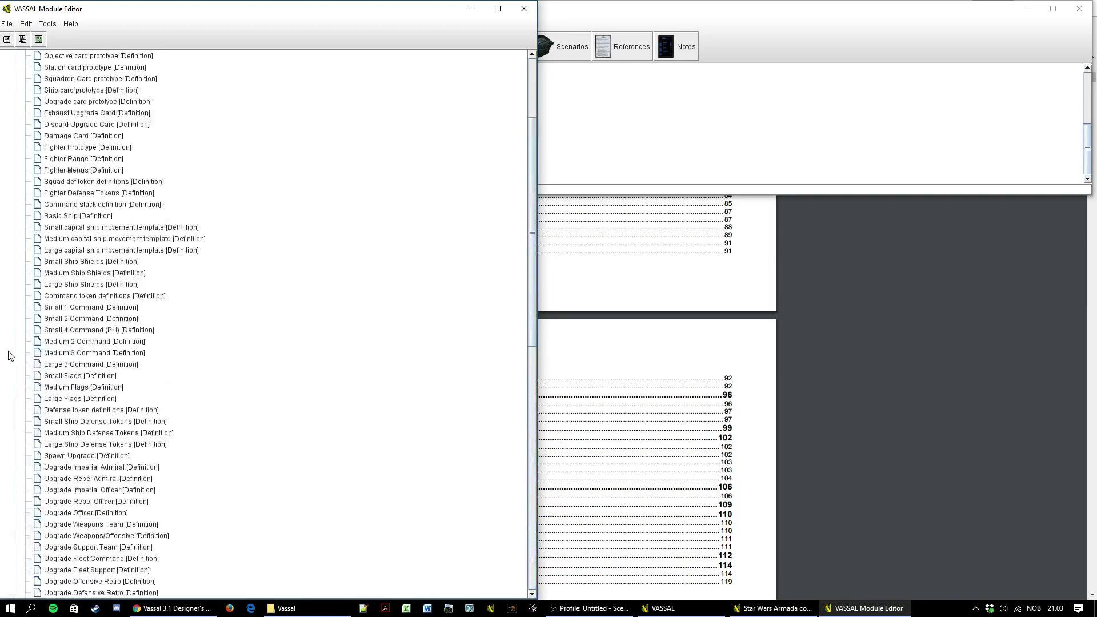
left_click(15, 128)
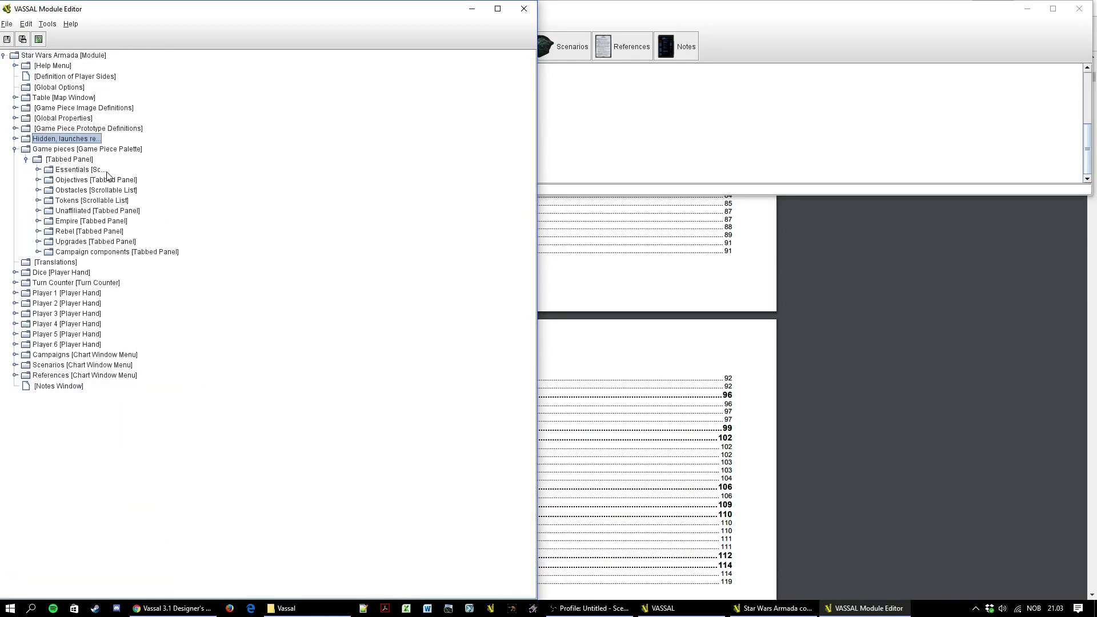
Expand the Turn Counter component to view its contents, then collapse it
left_click(91, 243)
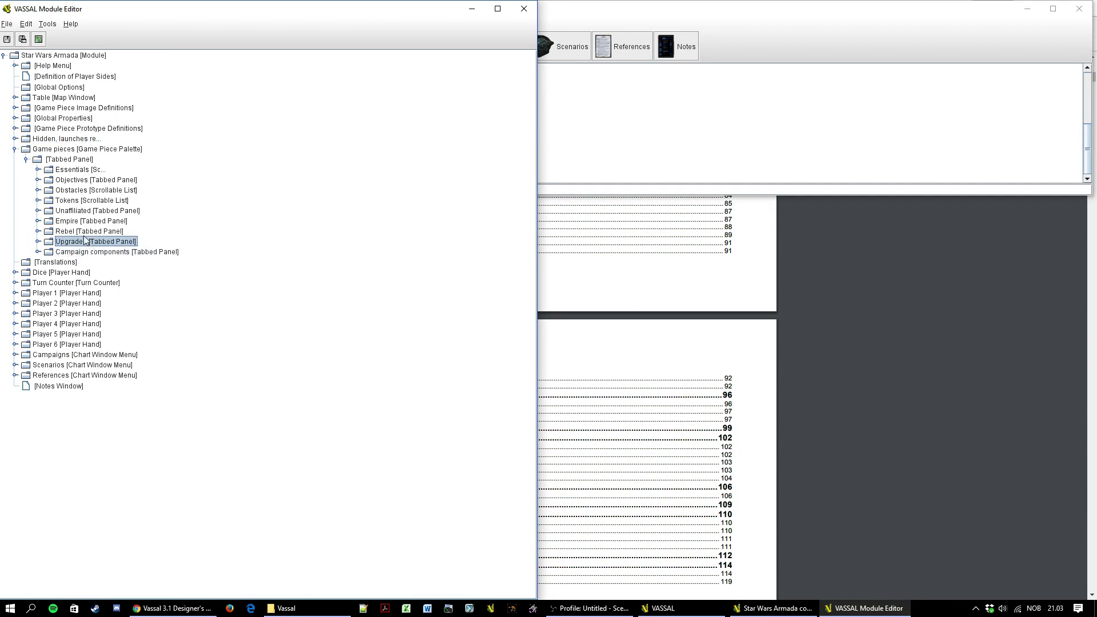
left_click(82, 231)
left_click(80, 241)
left_click(32, 263)
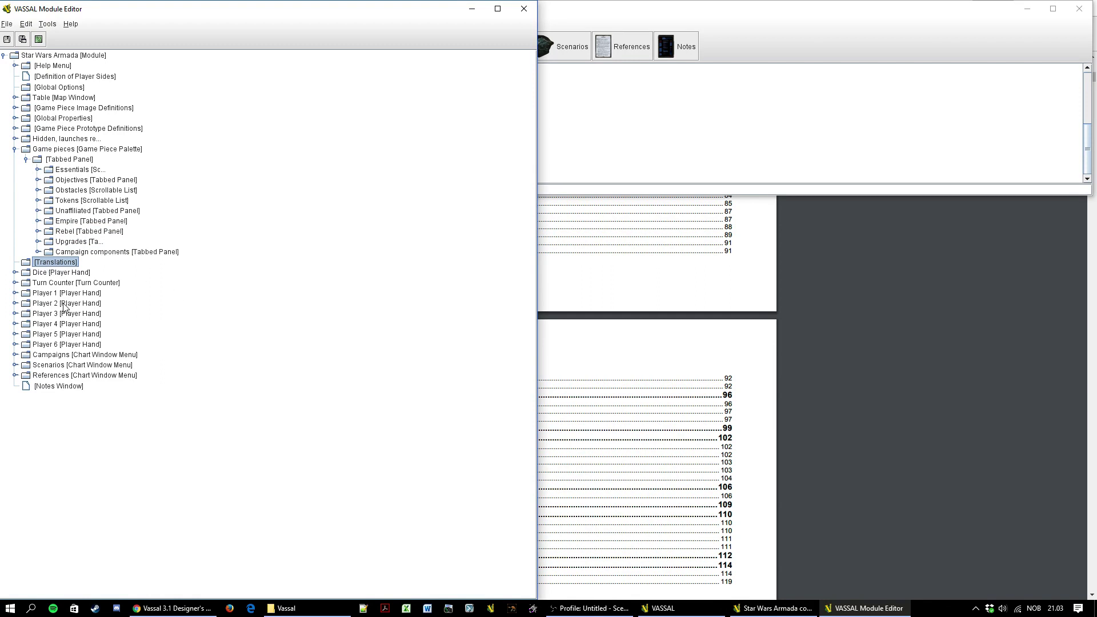
key("Down")
key("Down")
key("Right")
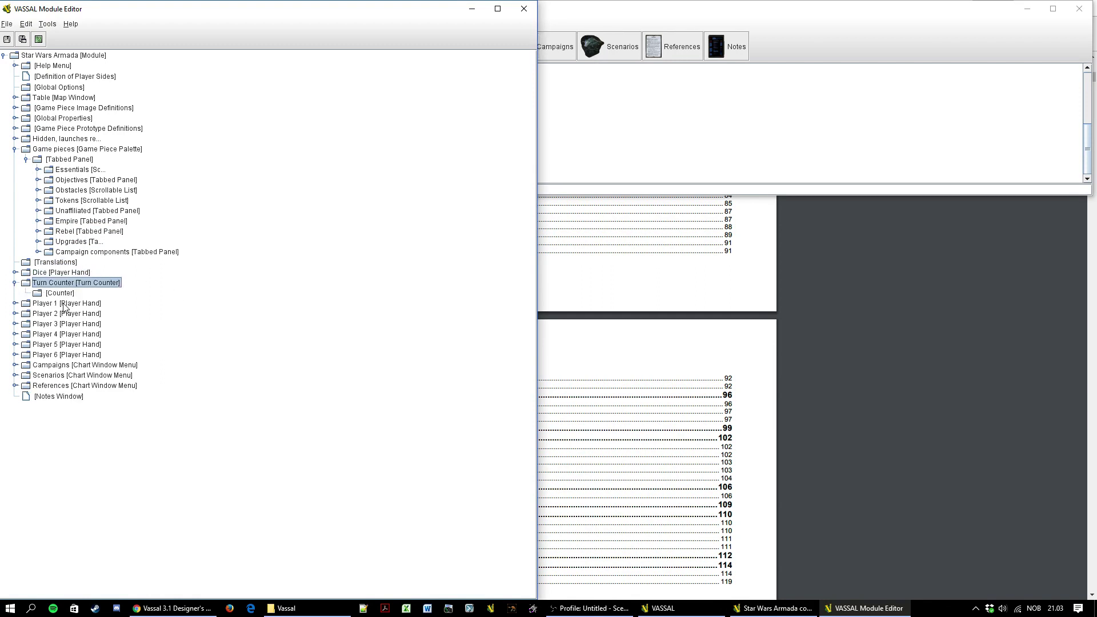
key("Left")
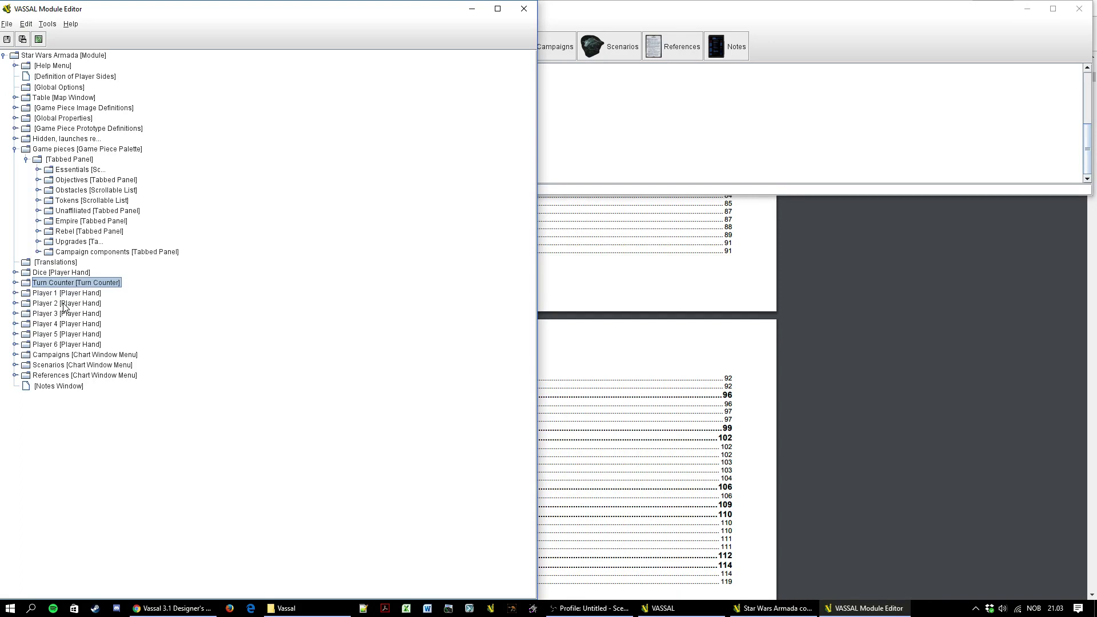
Expand the Player 1 player hand to show its components
left_click(47, 297)
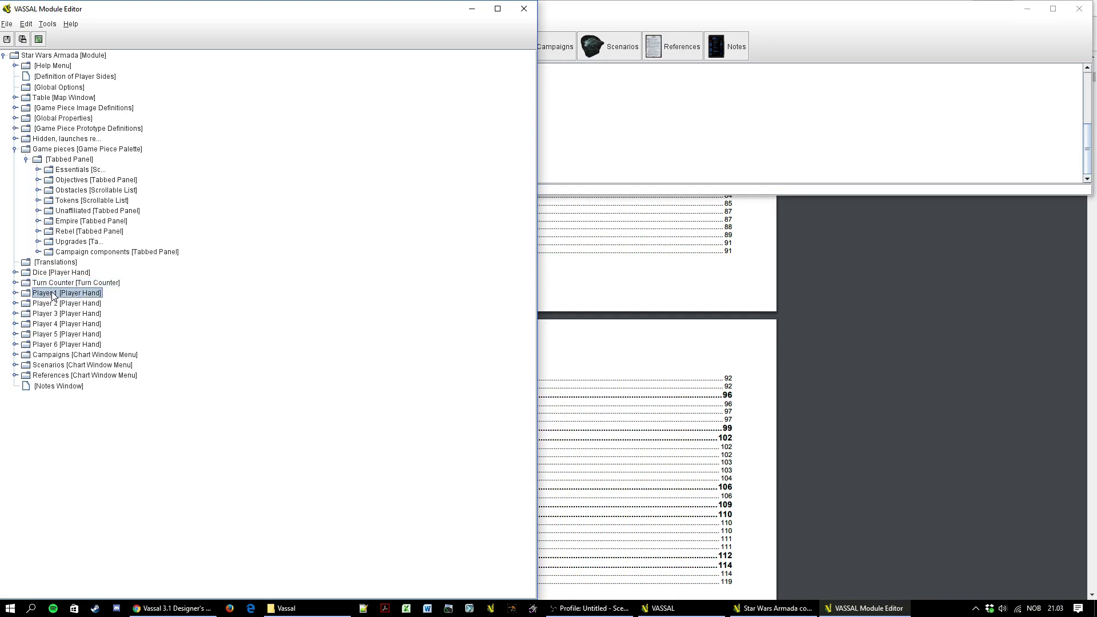
left_click(36, 273)
left_click(40, 296)
left_click(15, 293)
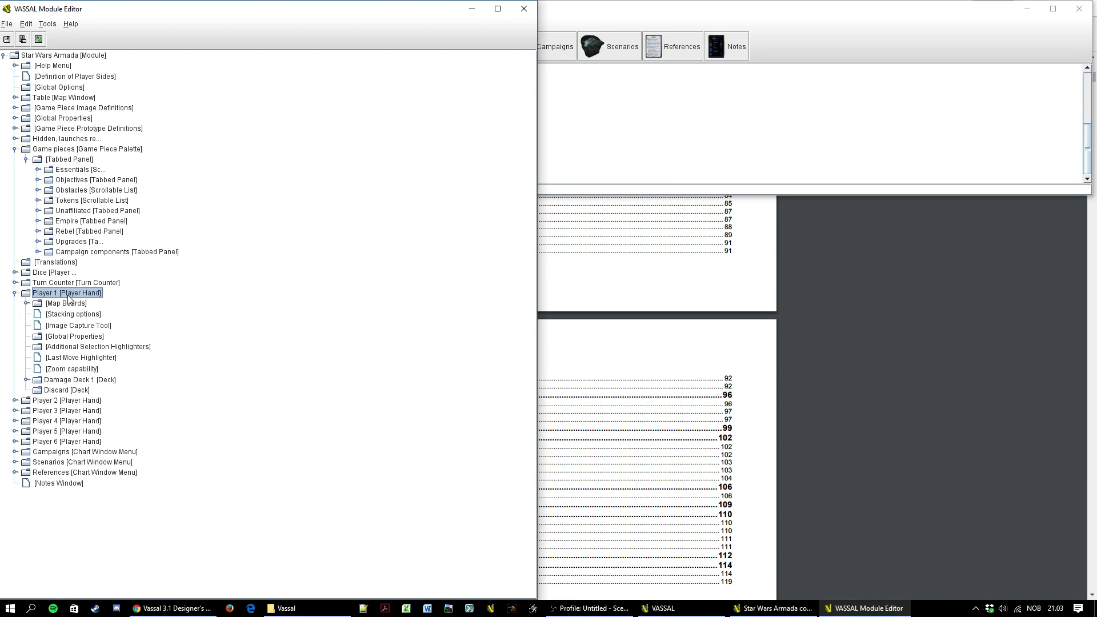
Show the Player 1 hand window in the running game, reposition and enlarge it, and examine its damage deck and discard area
left_click(590, 188)
left_click(345, 45)
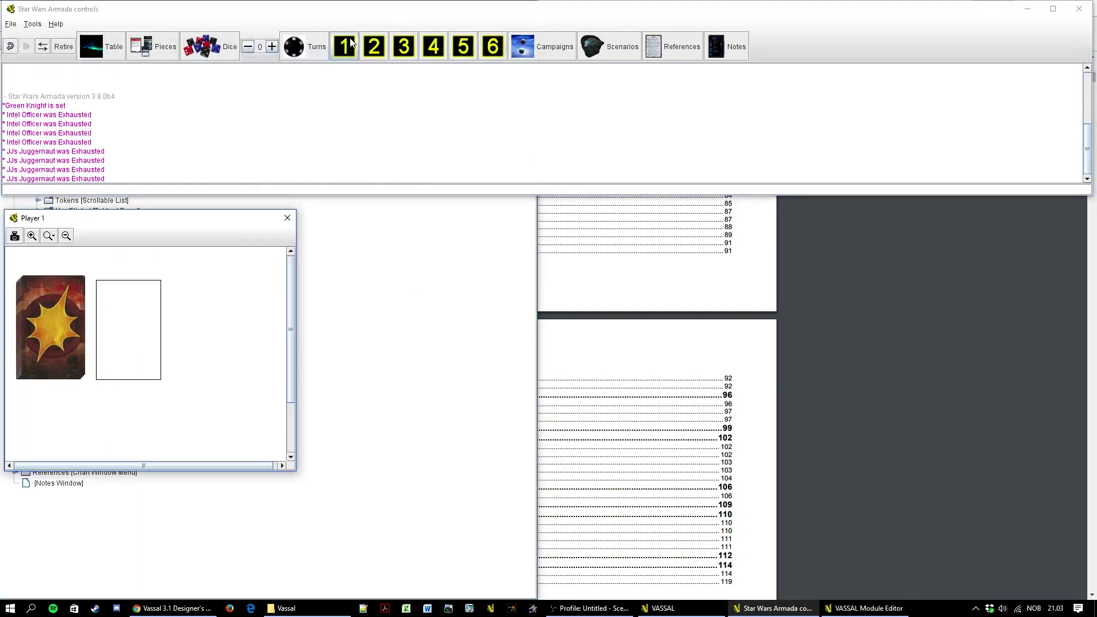
left_click_drag(185, 226, 610, 86)
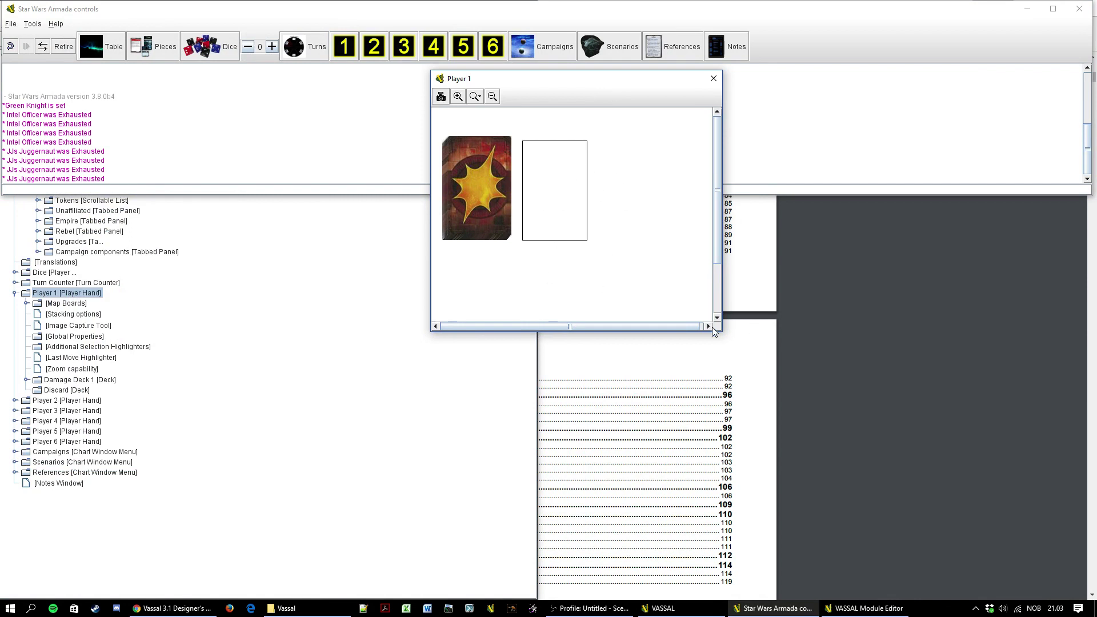
left_click_drag(718, 330, 891, 476)
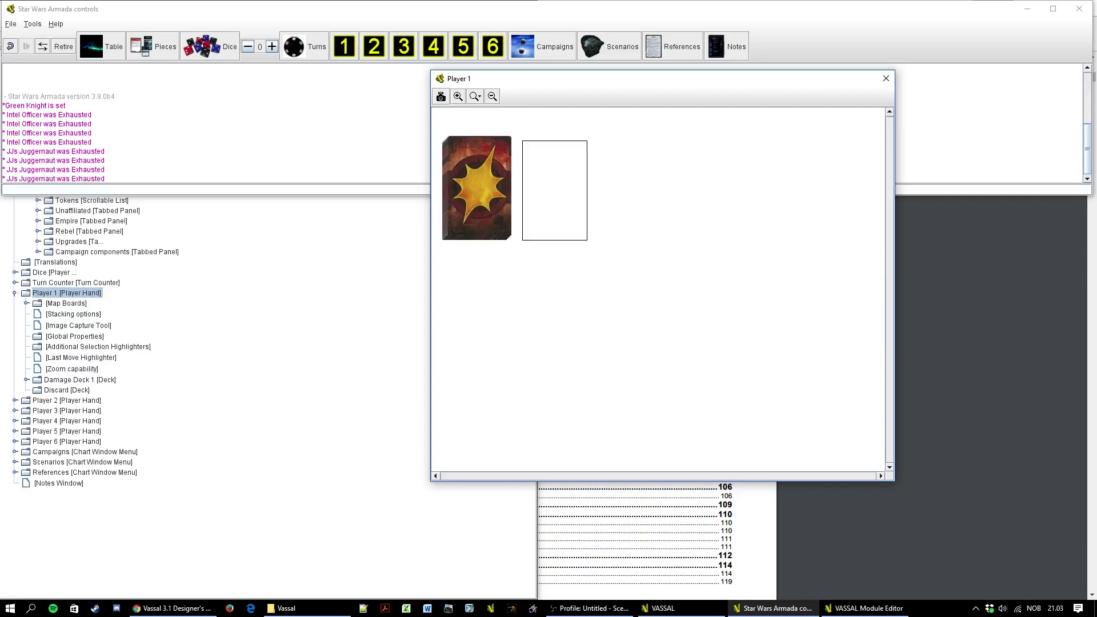
left_click(83, 304)
left_click(745, 255)
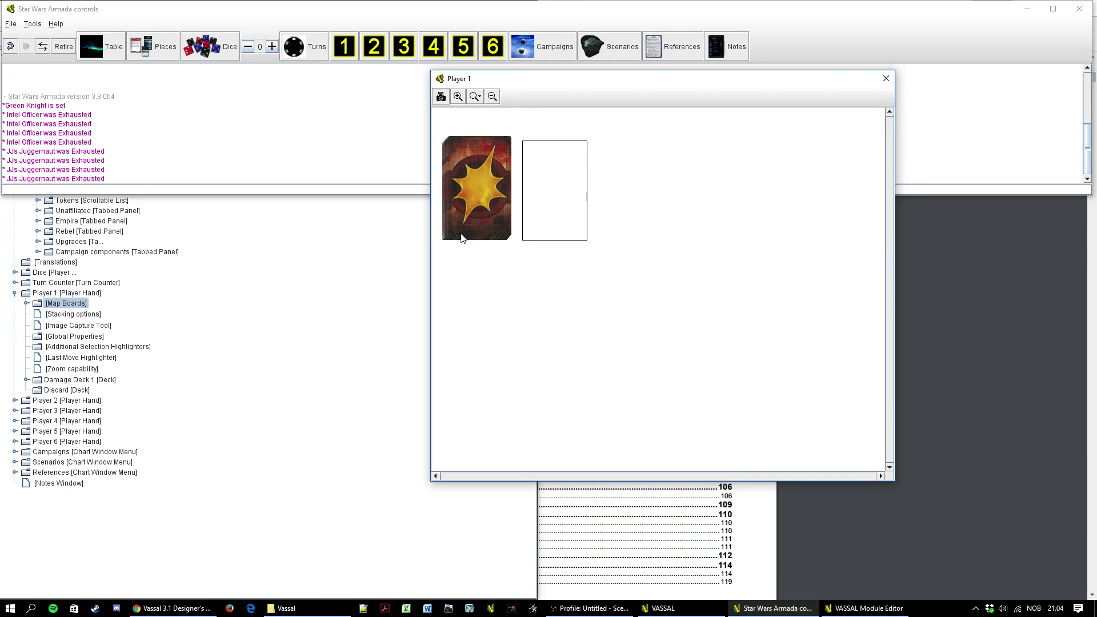
mouse_move(454, 192)
left_mouse_down()
mouse_move(578, 203)
mouse_move(455, 189)
left_mouse_up()
Open the Player 1 hand's properties in the module editor, examine its settings and cancel without changes
left_click(84, 309)
left_click(82, 294)
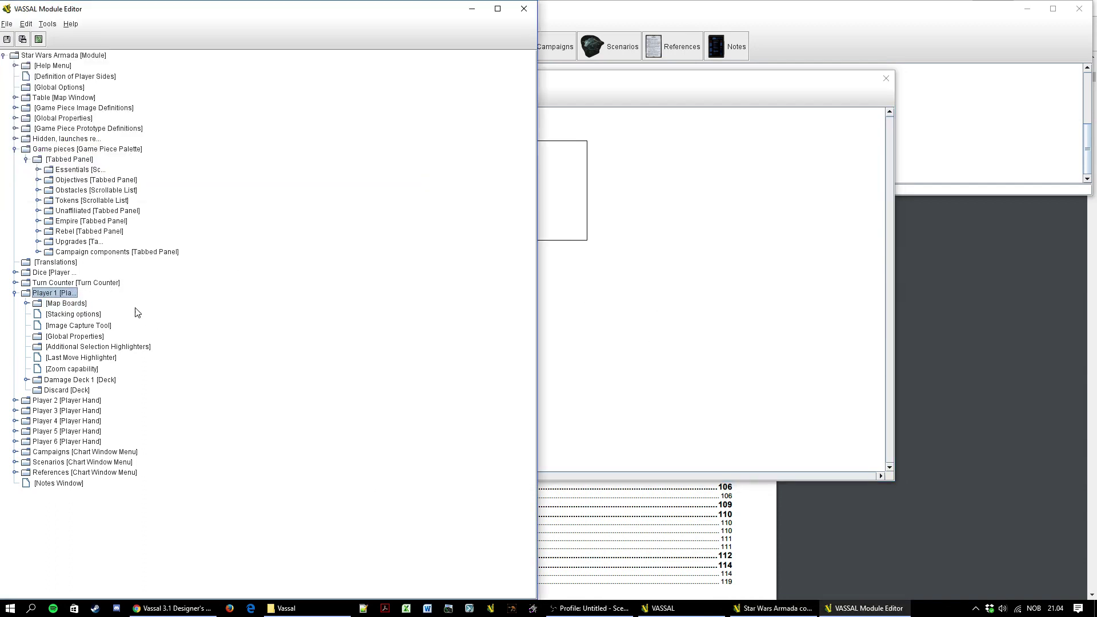
double_click(59, 293)
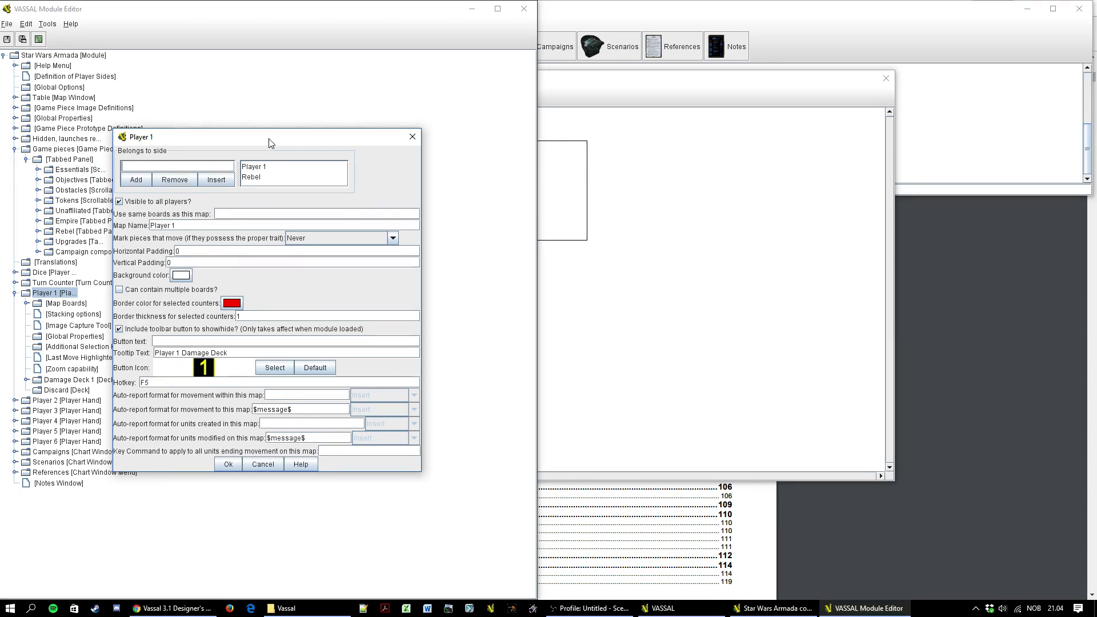
left_click_drag(268, 137, 408, 114)
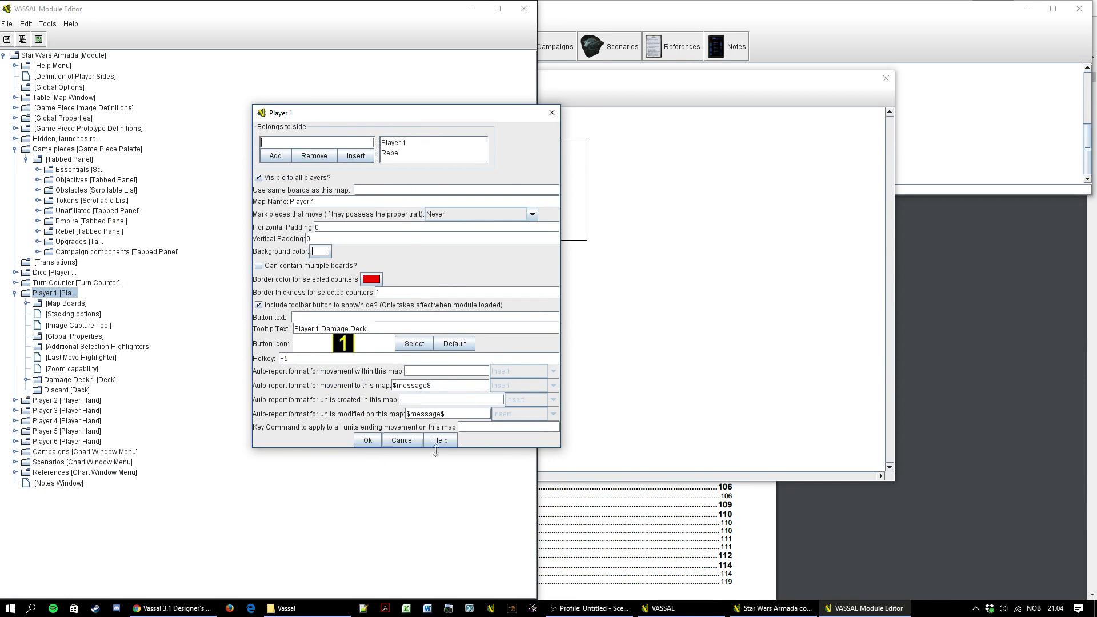
left_click(402, 441)
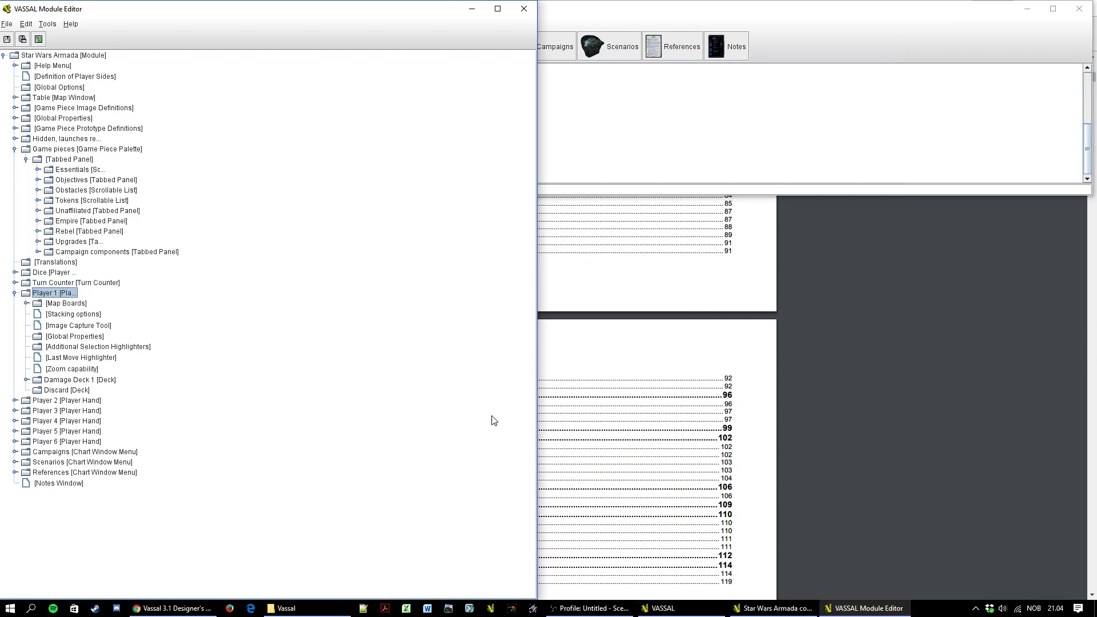
Expand Damage Deck 1 under Player 1, look through its damage cards and collapse the deck
left_click(776, 612)
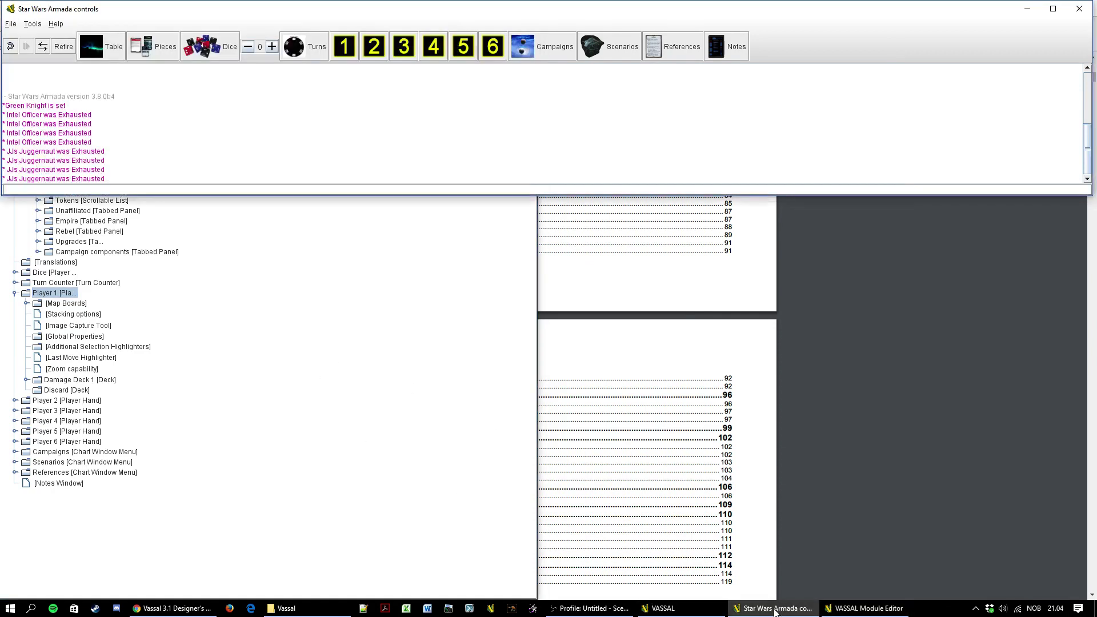
left_click(258, 400)
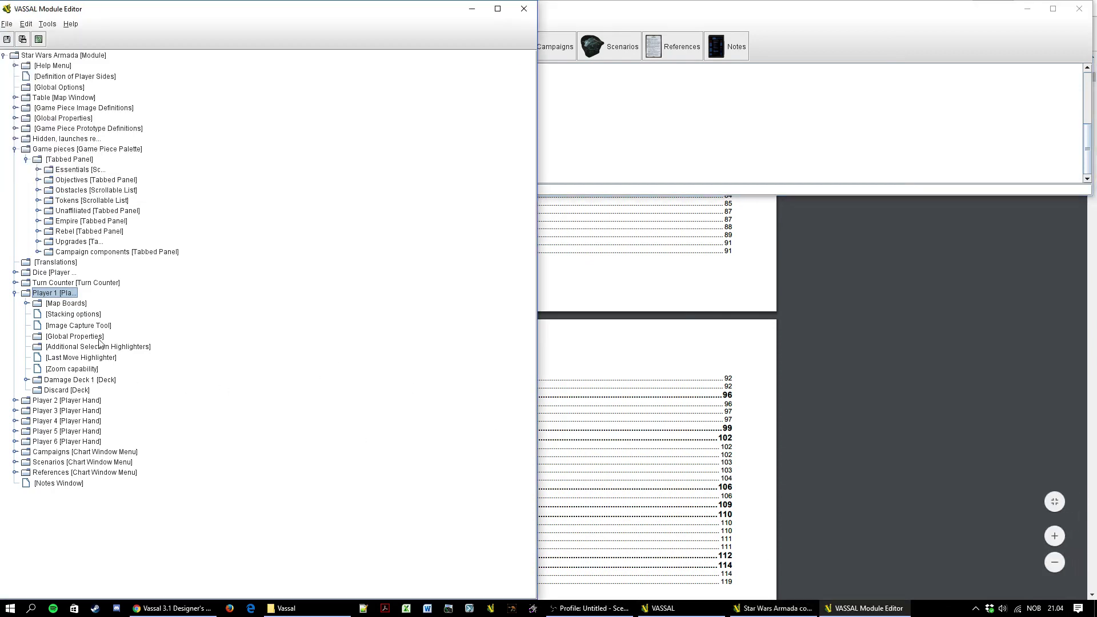
left_click(26, 380)
scroll(160, 249, "up", 5)
scroll(160, 249, "down", 2)
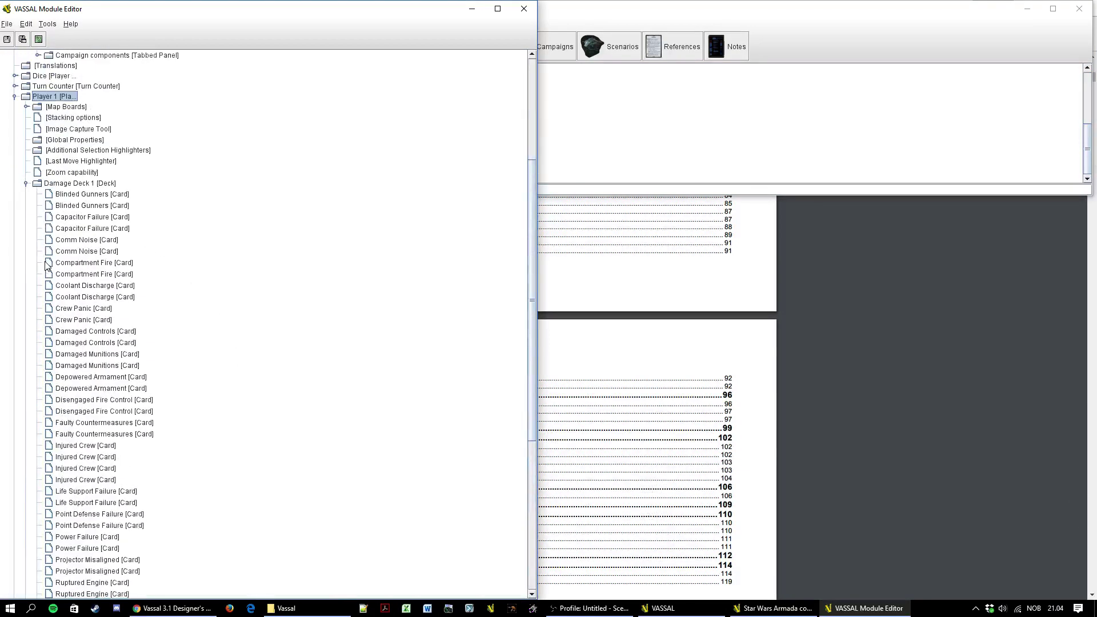
left_click(108, 207)
scroll(110, 295, "down", 7)
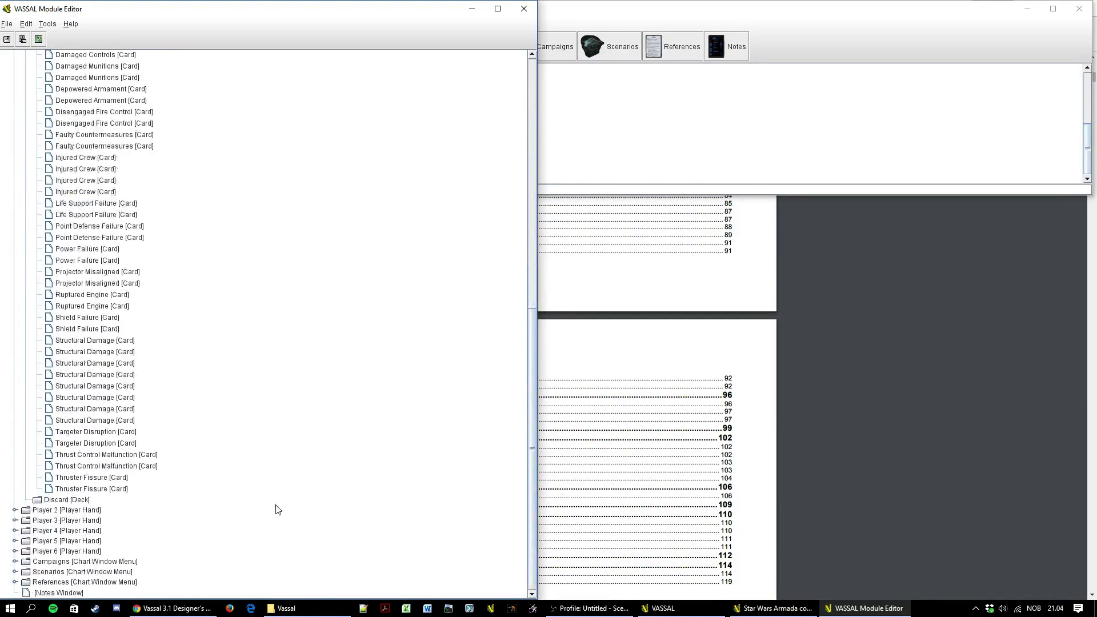
scroll(92, 435, "up", 3)
scroll(93, 434, "up", 7)
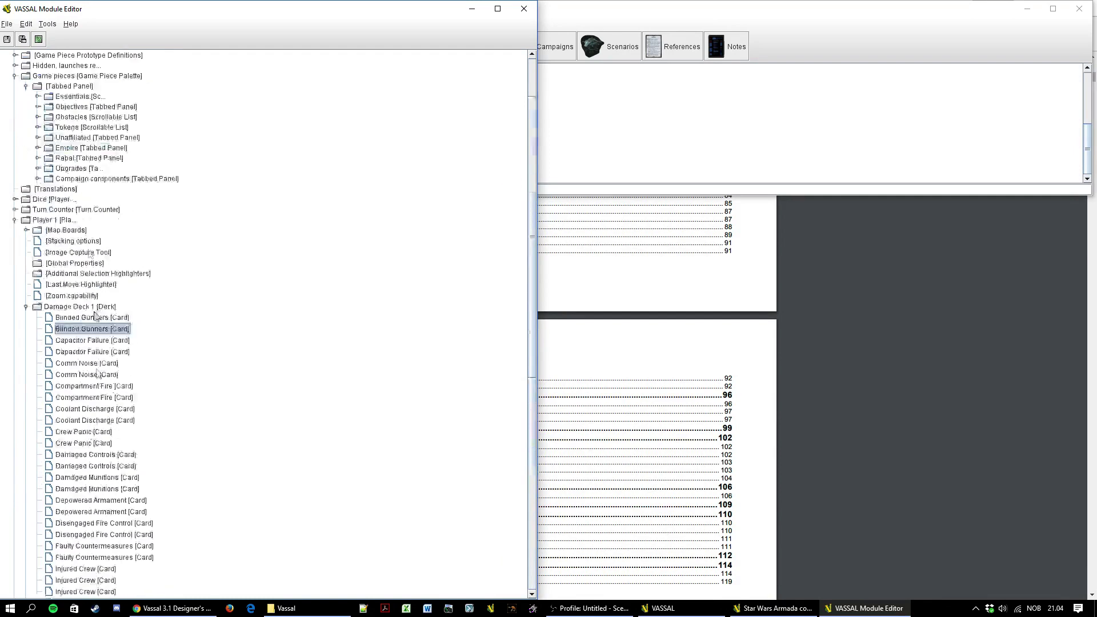
left_click(26, 307)
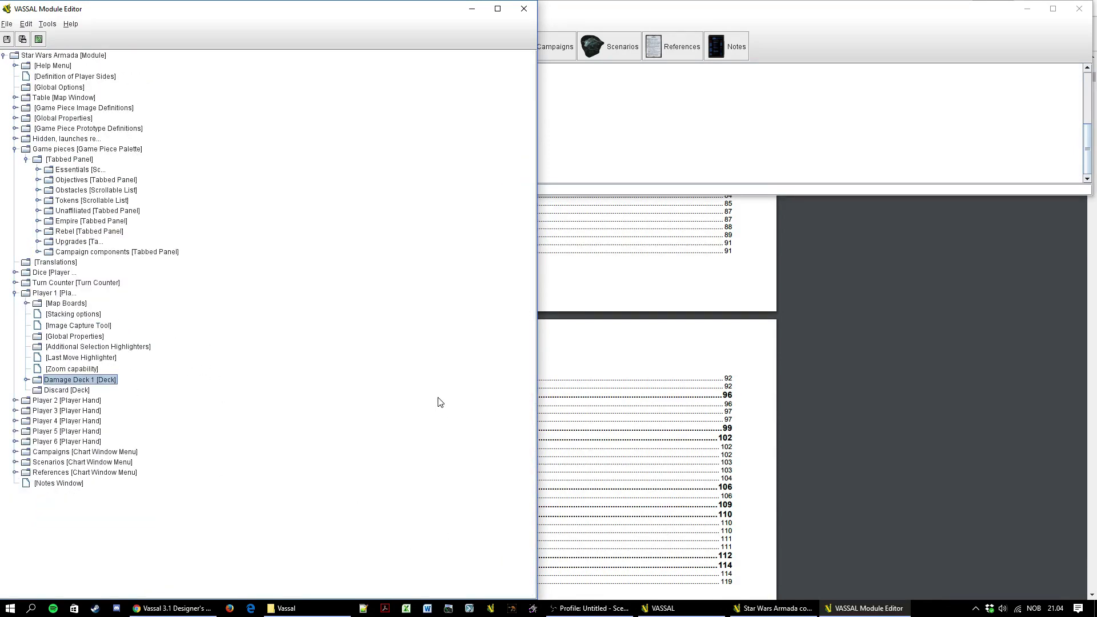
Return to the Player 1 hand in the module tree and collapse it
left_click(785, 611)
left_click(861, 610)
key("Up")
key("Up")
key("Up")
key("Up")
key("Up")
key("Up")
key("Up")
key("Up")
key("Up")
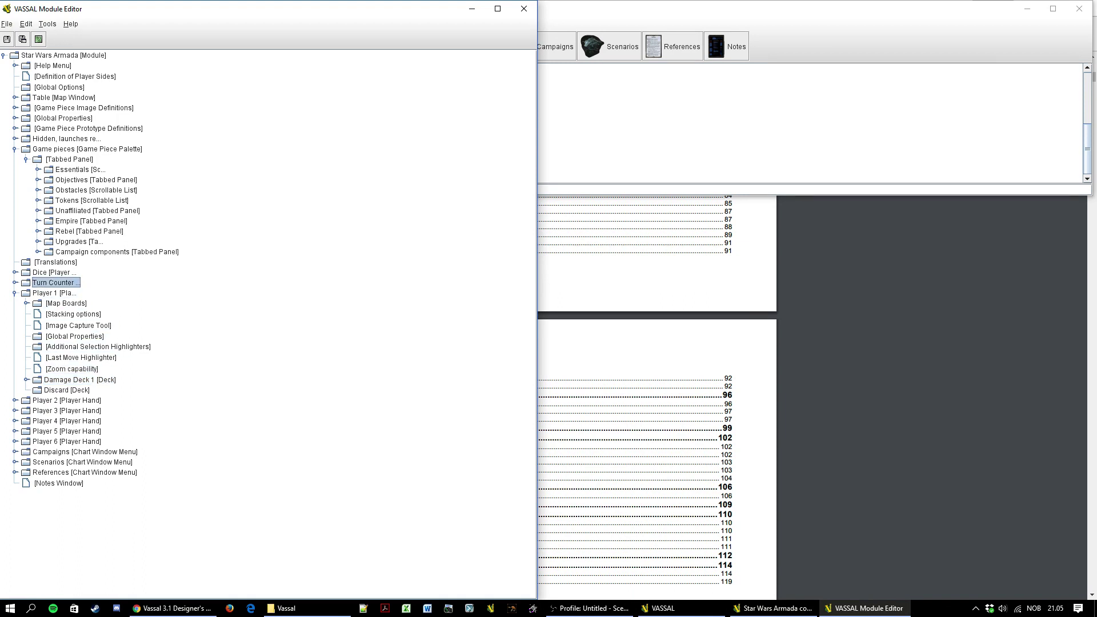
key("Down")
key("Left")
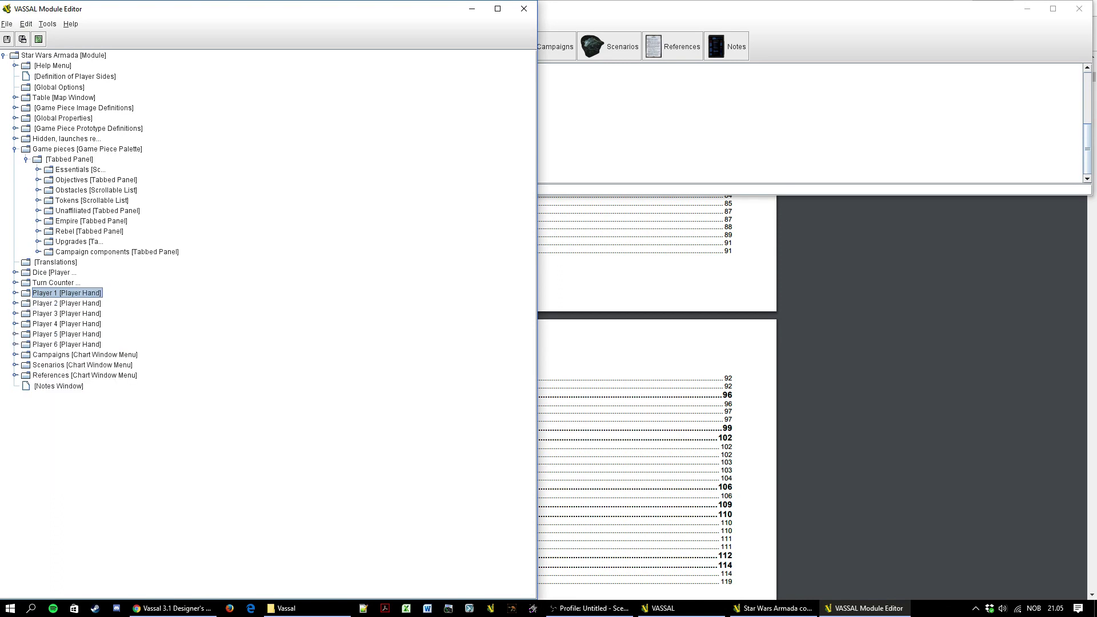
Expand the Campaigns chart window menu down to the contents of the Corellian Conflict panel
key("Down")
key("Down")
key("Down")
key("Down")
key("Down")
key("Down")
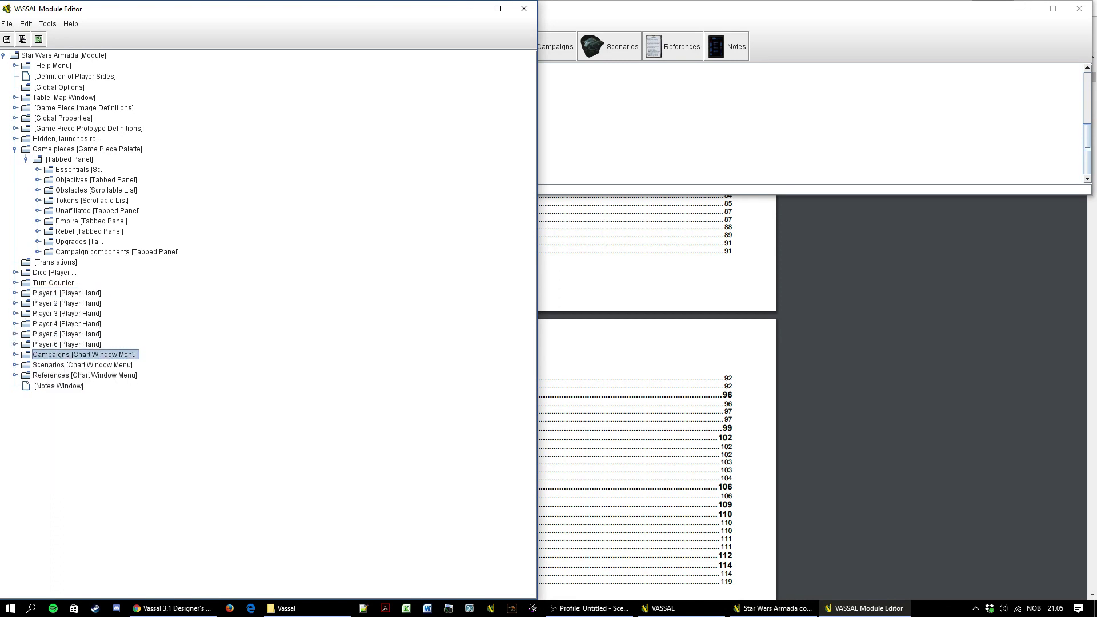
key("Right")
key("Down")
key("Right")
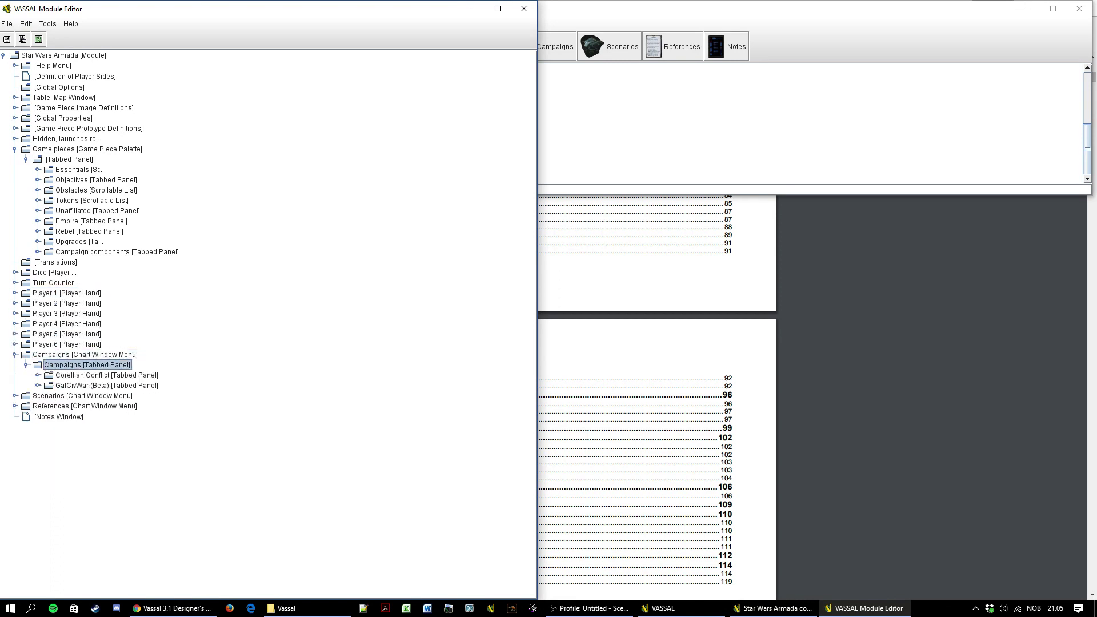
key("Down")
key("Right")
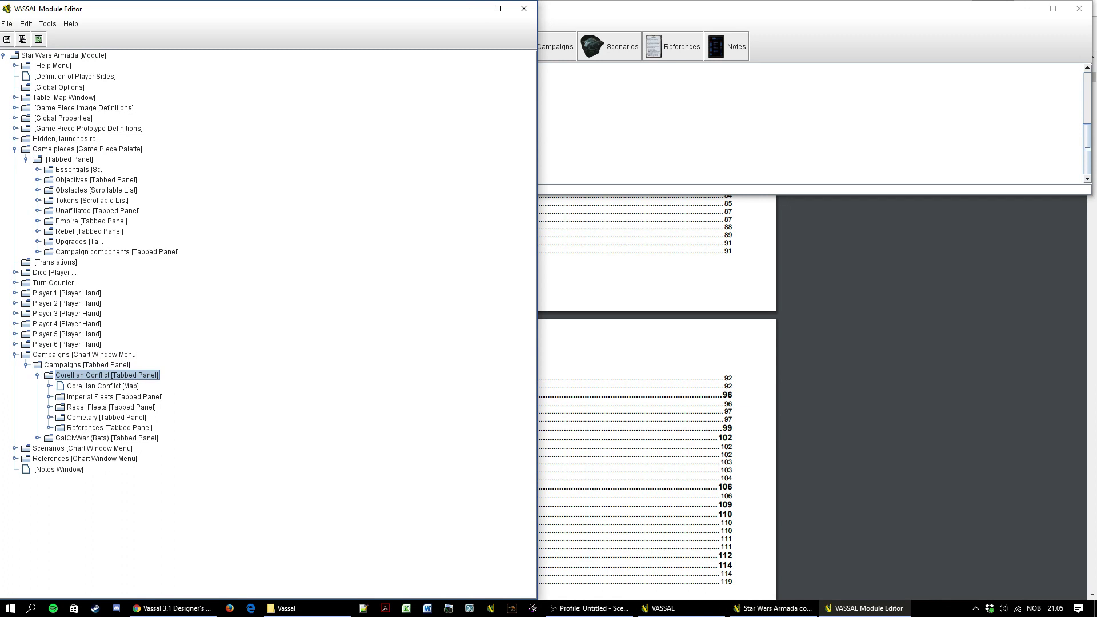
Collapse the Corellian Conflict panel and expand the Scenarios chart window menu
key("Left")
key("Down")
key("Down")
key("Right")
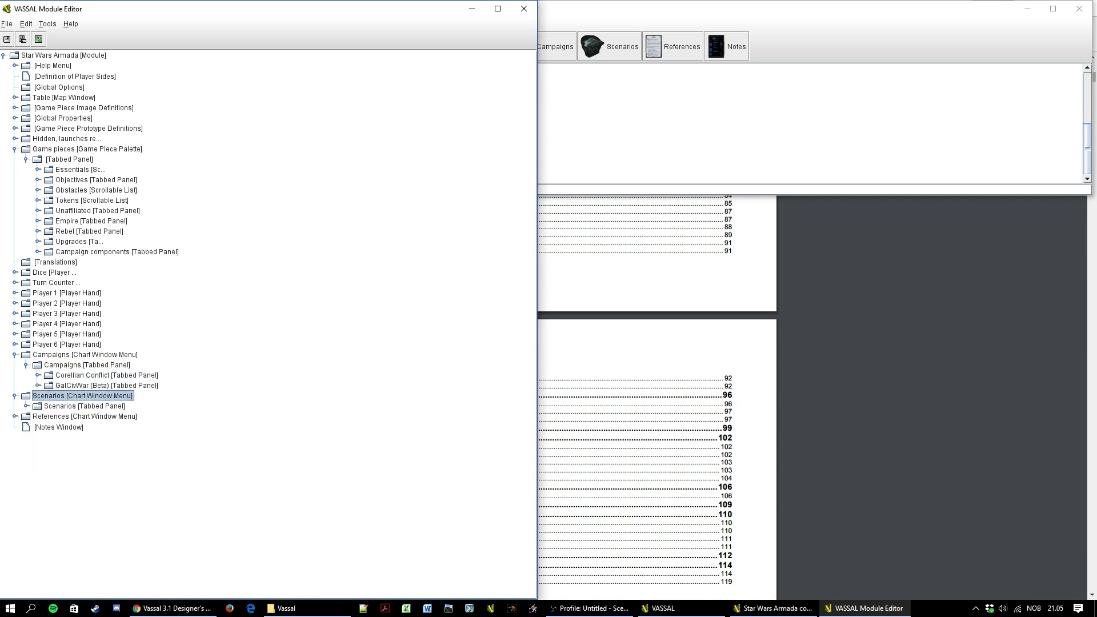
Expand the Scenarios tabbed panel and go through its entries down to Test Scenario
key("Down")
key("Right")
key("Down")
key("Down")
key("Down")
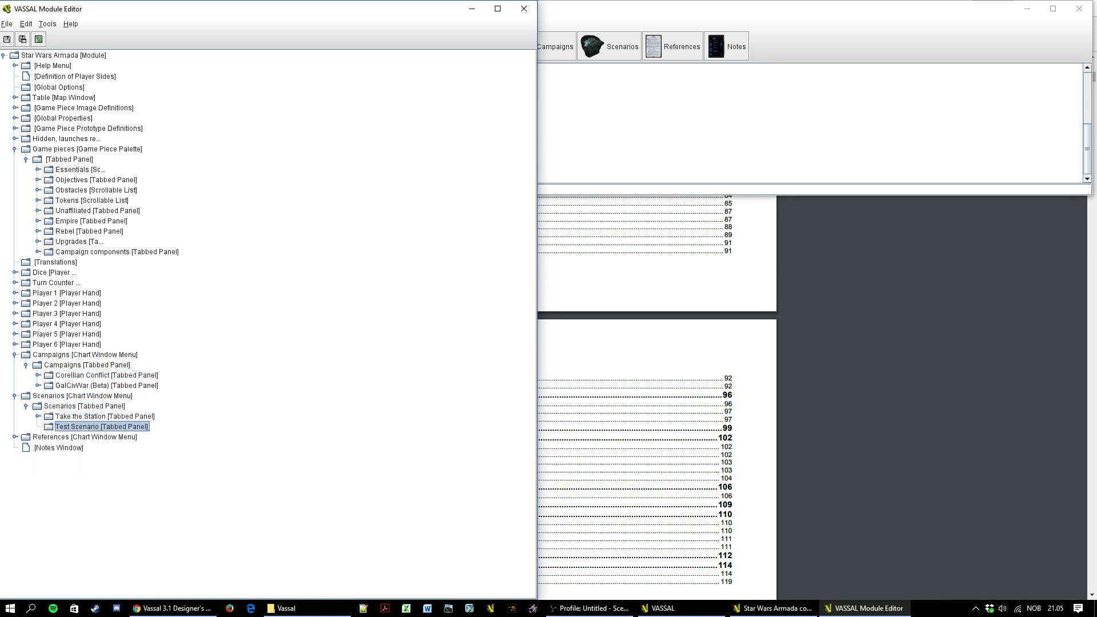
Expand the References chart window menu and its Game aids panel, going through the entries down to the MoV Table chart
key("Right")
key("Down")
key("Right")
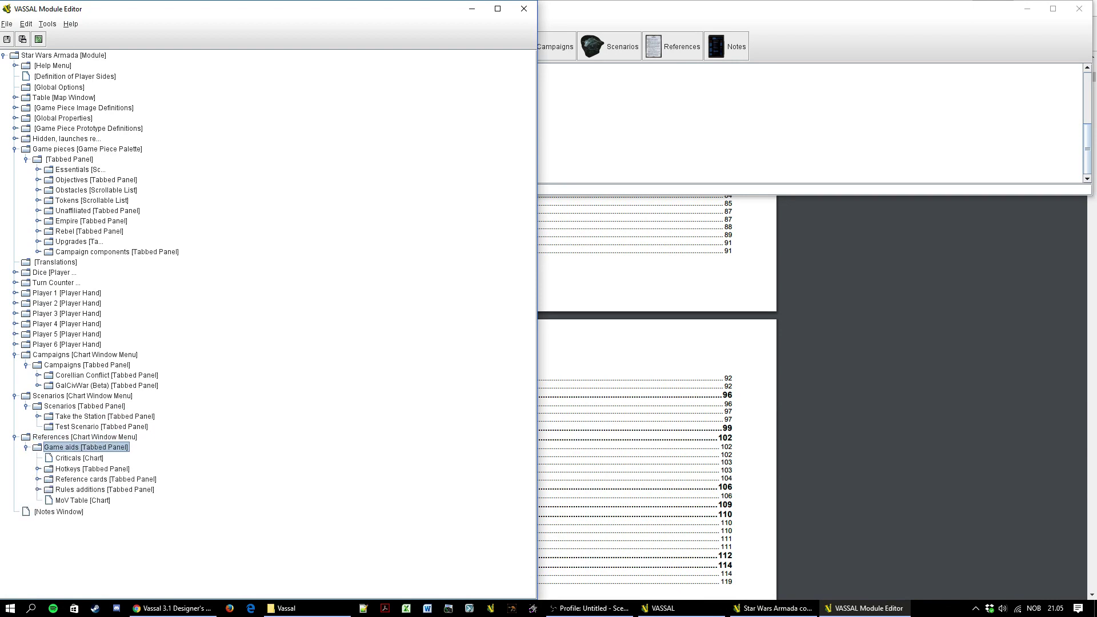
key("Down")
key("Down")
key("Down")
key("Down")
key("Down")
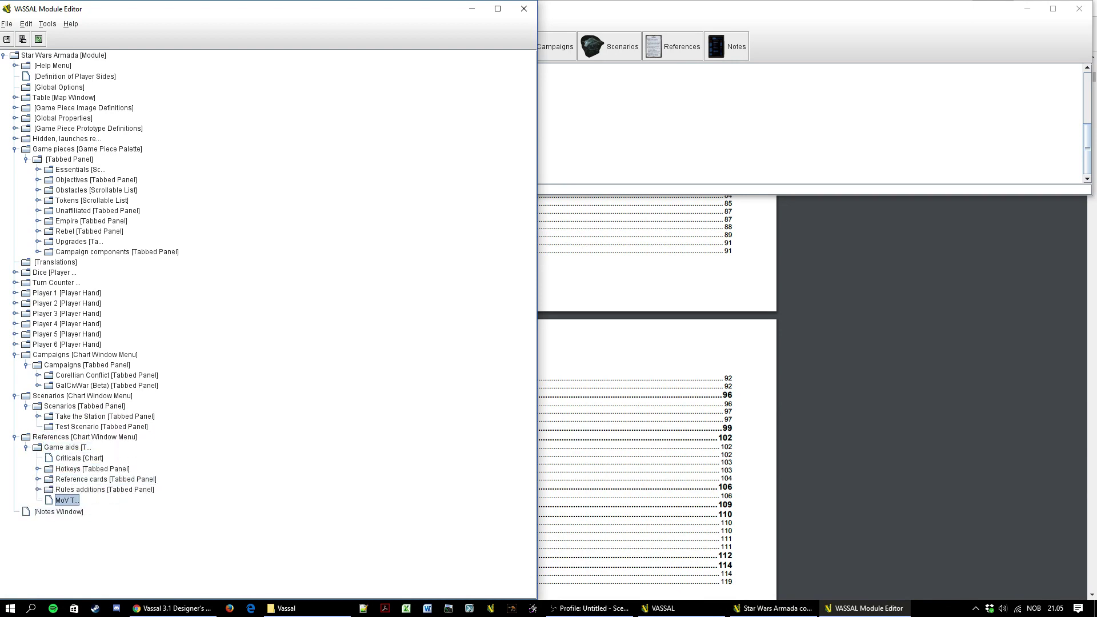
Collapse the References, Scenarios and Campaigns chart window menus in the module tree
key("Up")
key("Left")
key("Left")
key("Left")
key("Left")
key("Up")
key("Up")
key("Up")
key("Up")
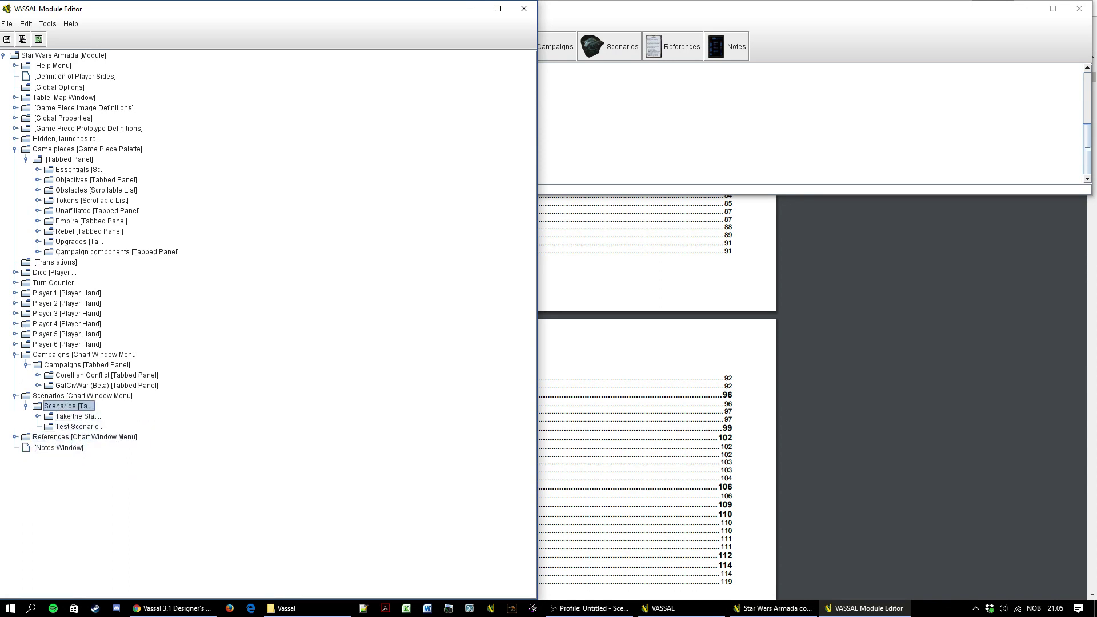
key("Left")
key("Up")
key("Up")
key("Up")
key("Up")
key("Left")
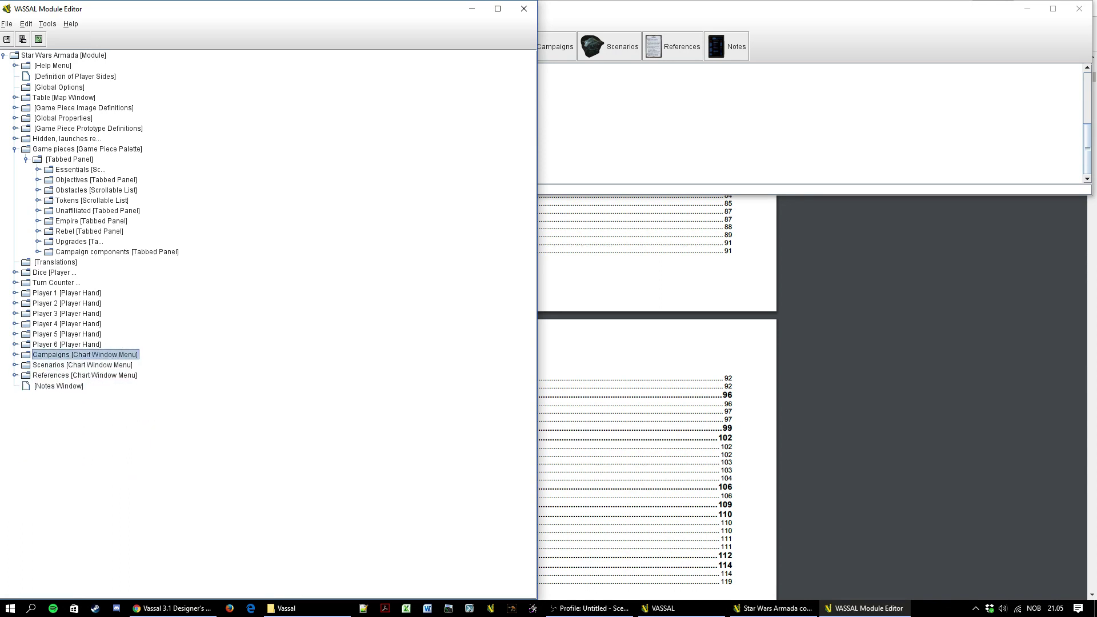
Expand the Dice player hand in the module tree to show its components
left_click(61, 272)
left_click(15, 273)
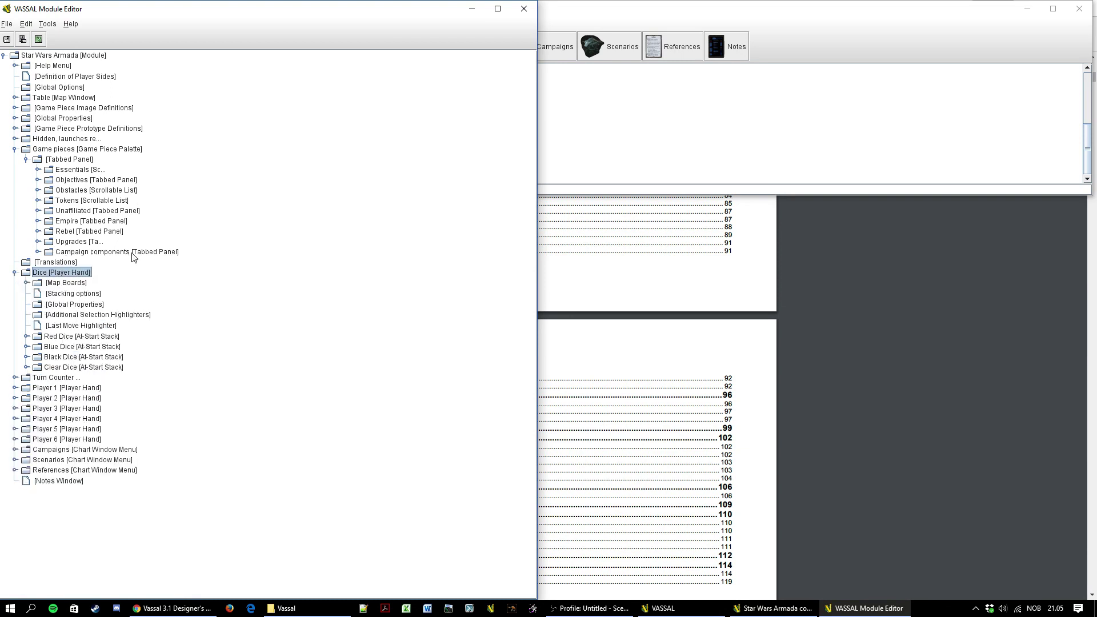
mouse_move(764, 211)
left_click_drag(289, 14, 291, 16)
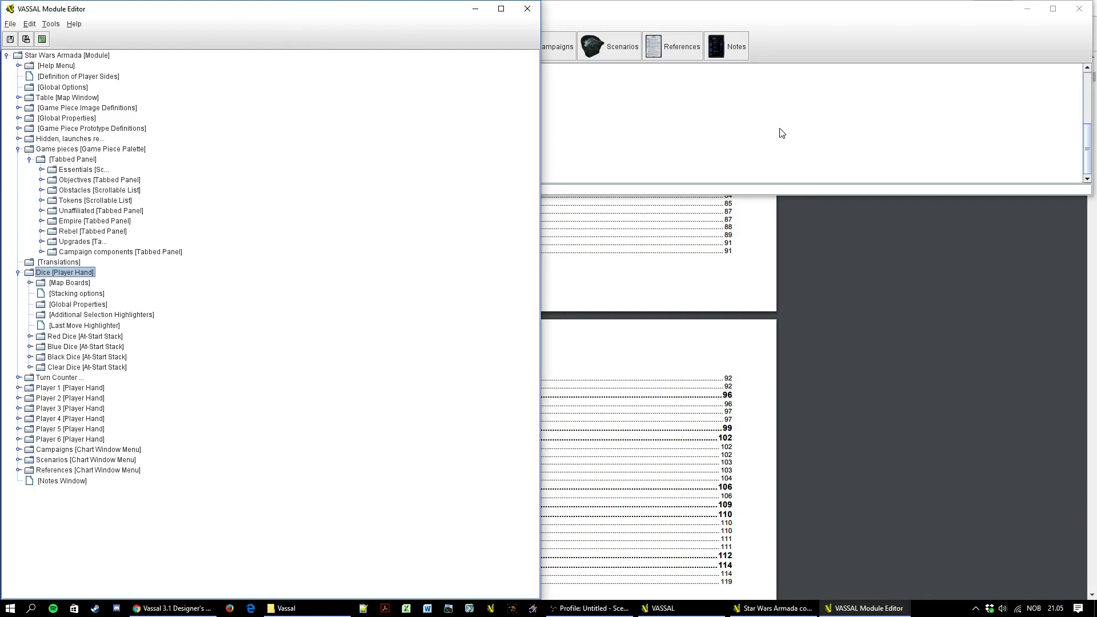
Switch to the Star Wars Armada controls, open the Dice window to view the dice, and close it
left_click(645, 155)
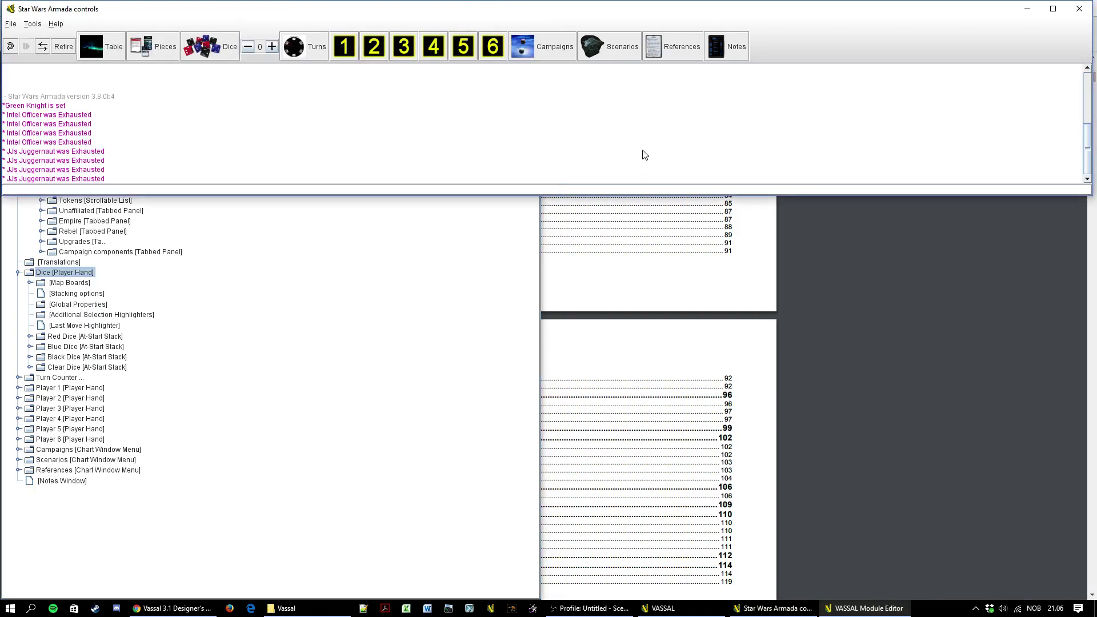
left_click(226, 53)
left_click_drag(142, 65, 624, 88)
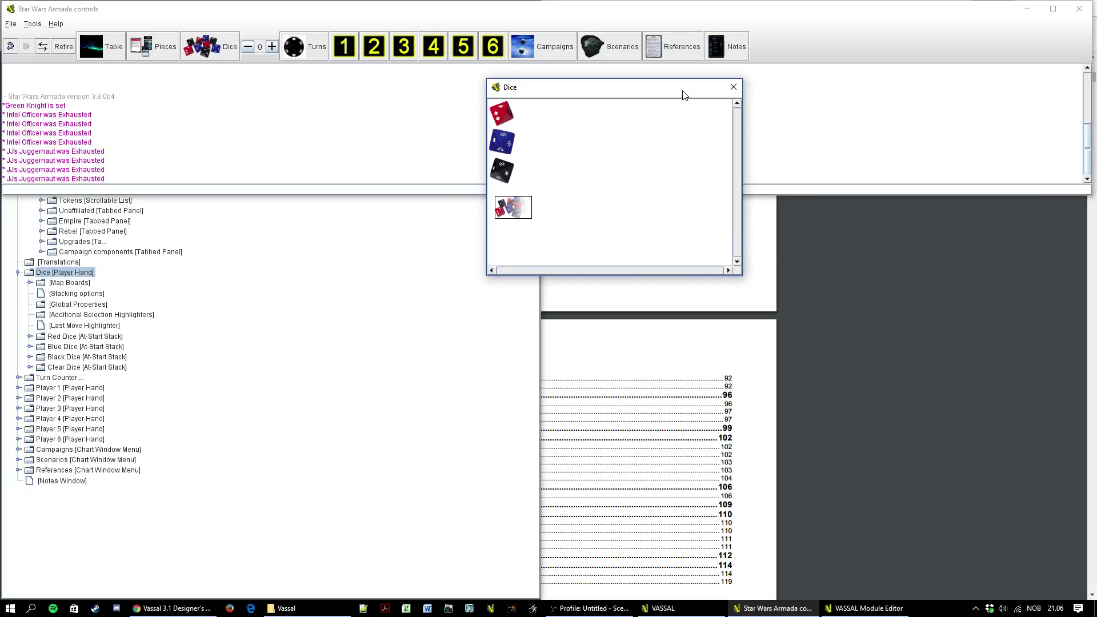
left_click_drag(685, 95, 738, 212)
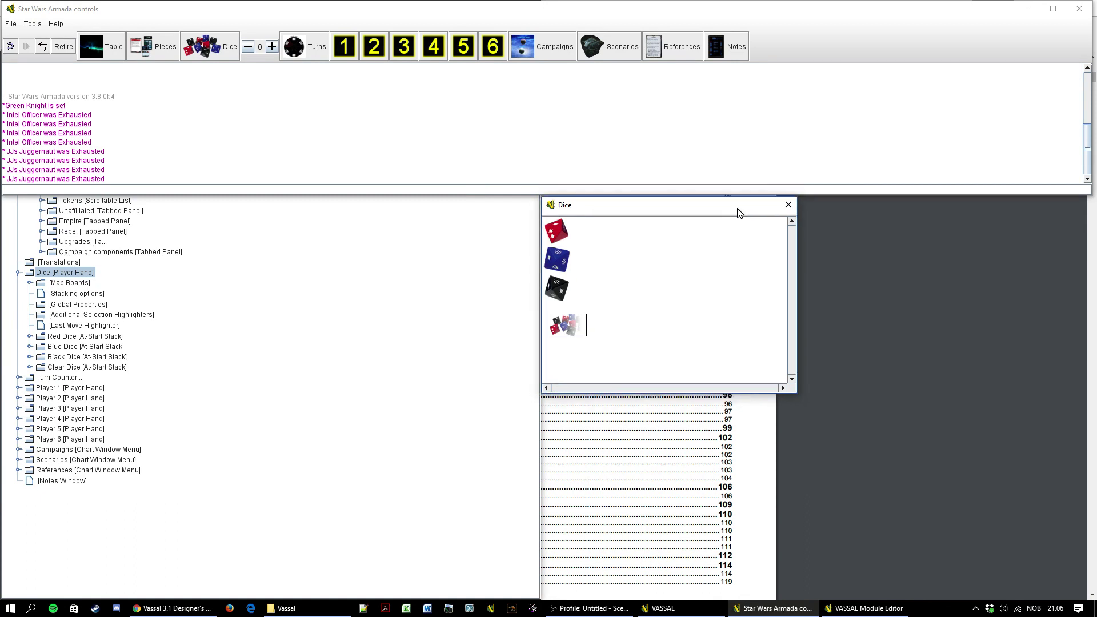
left_click(792, 206)
Return to the Module Editor and expand Map Boards and the Red Dice at-start stack under the Dice hand
left_click(306, 284)
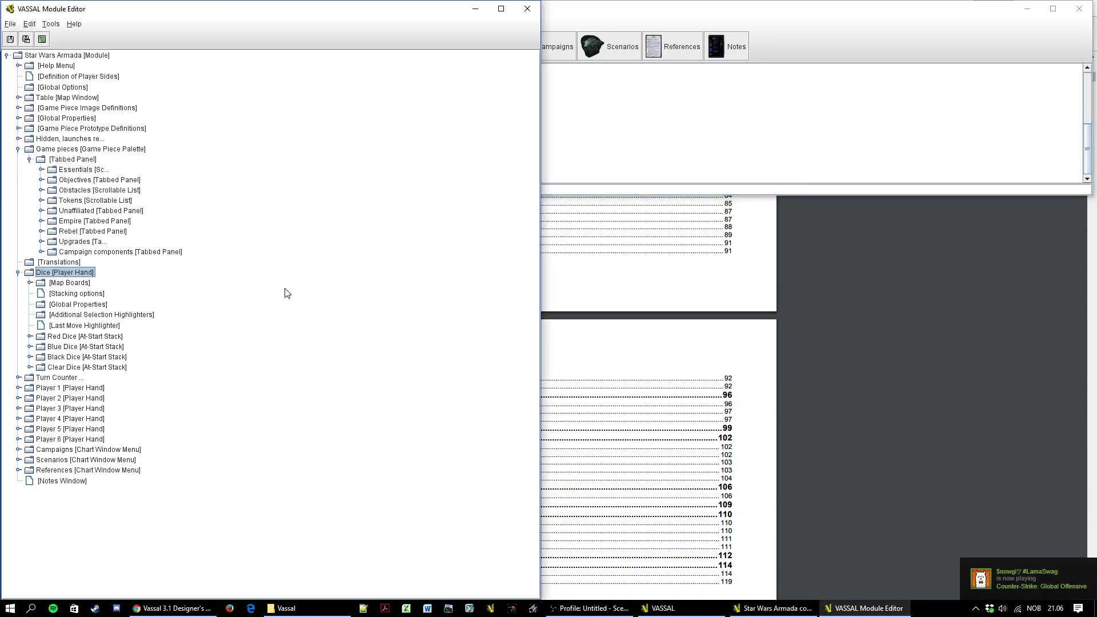
left_click(30, 283)
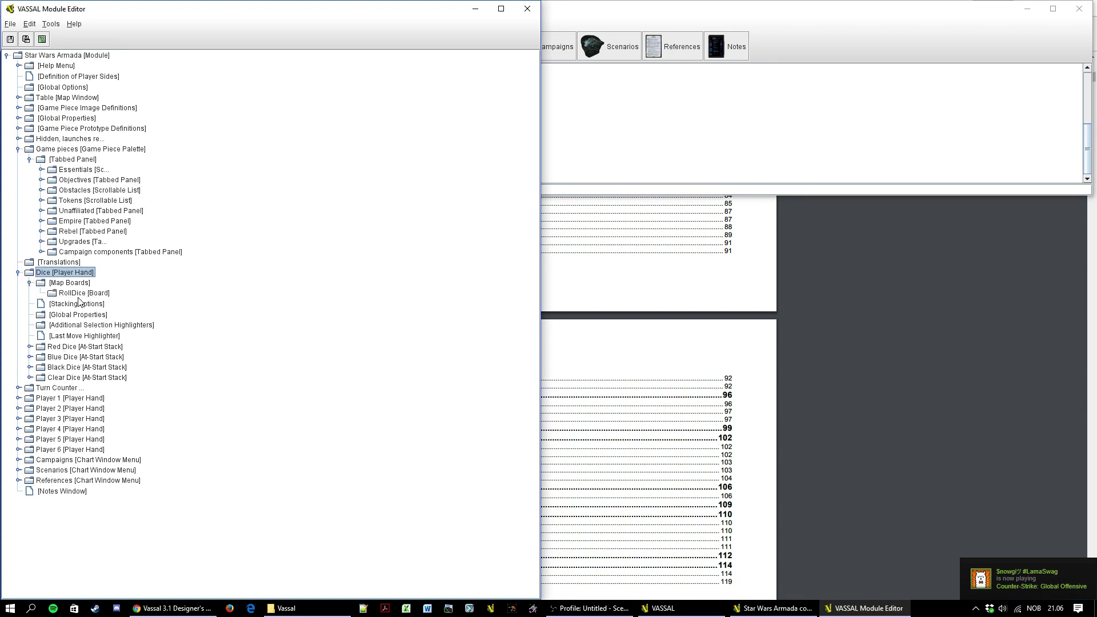
left_click(64, 348)
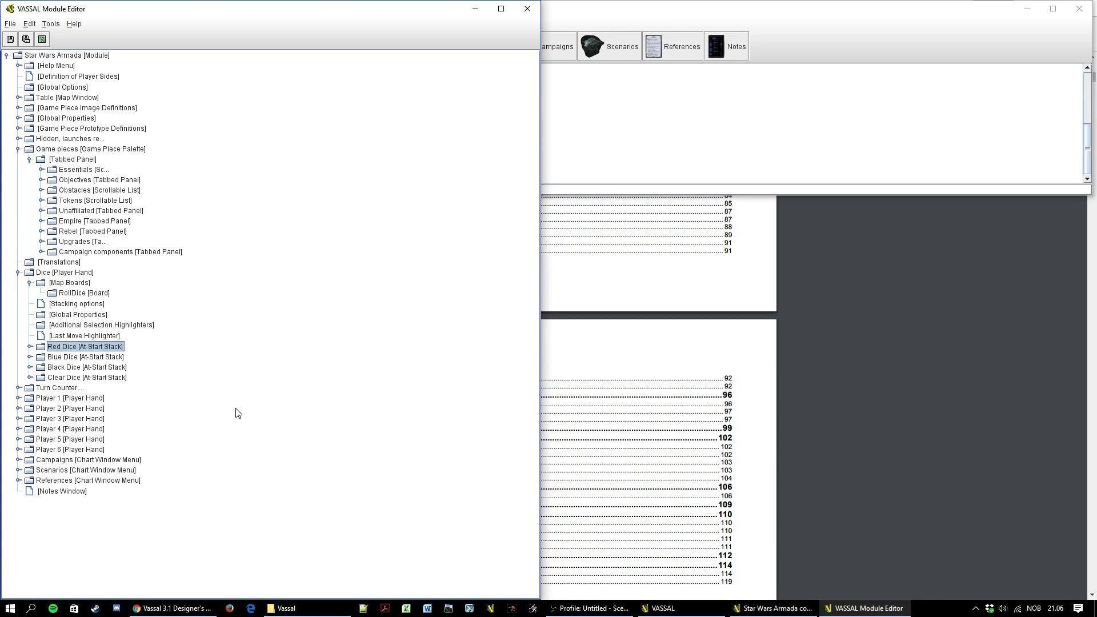
key("Right")
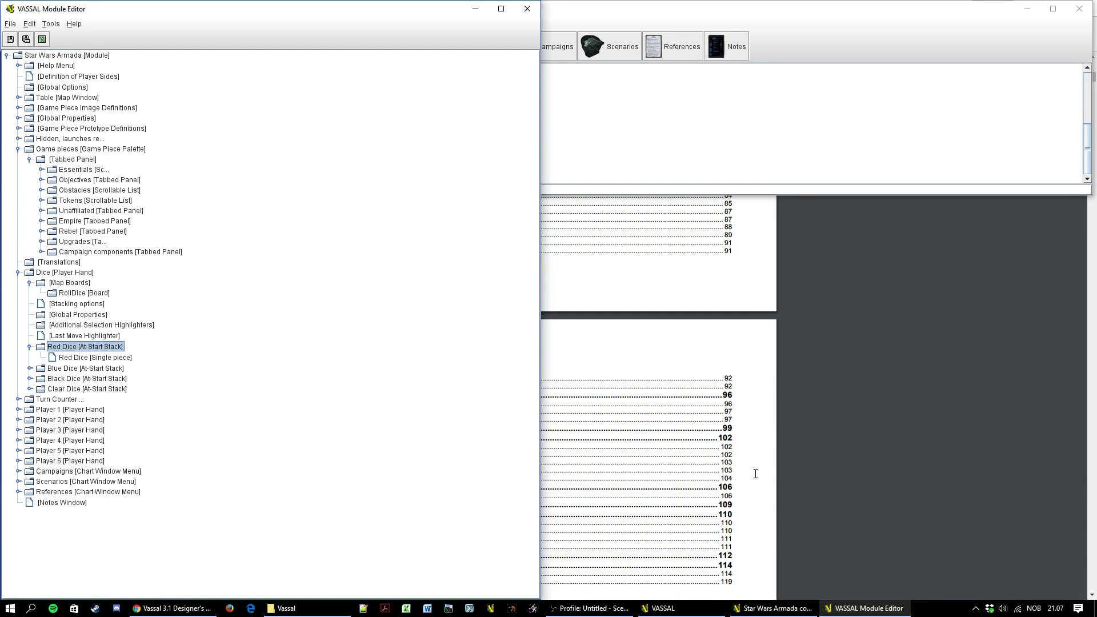
Look through the table of contents of the Vassal 3.1 Designer's Guide in the browser, and return to the Module Editor
left_click(762, 276)
scroll(831, 353, "down", 4)
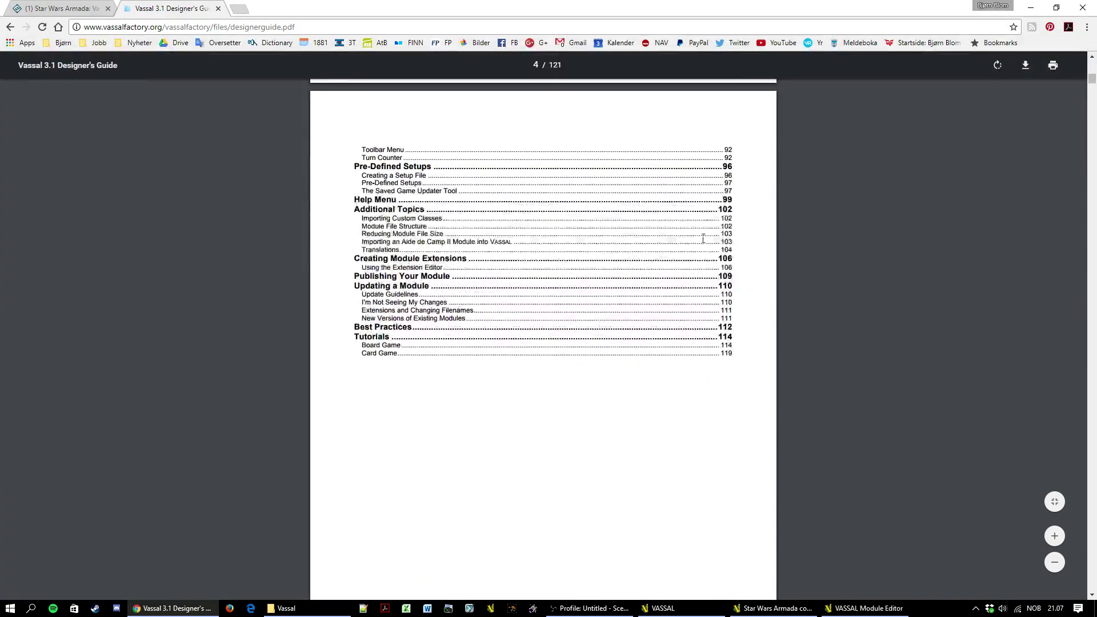
scroll(531, 274, "up", 10)
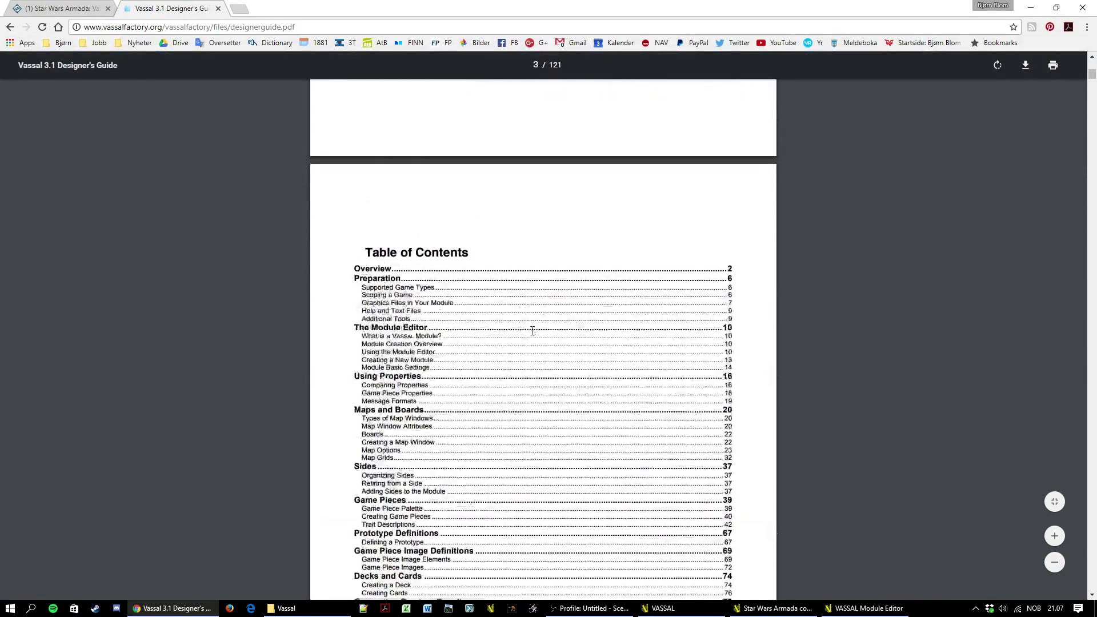
scroll(536, 314, "down", 5)
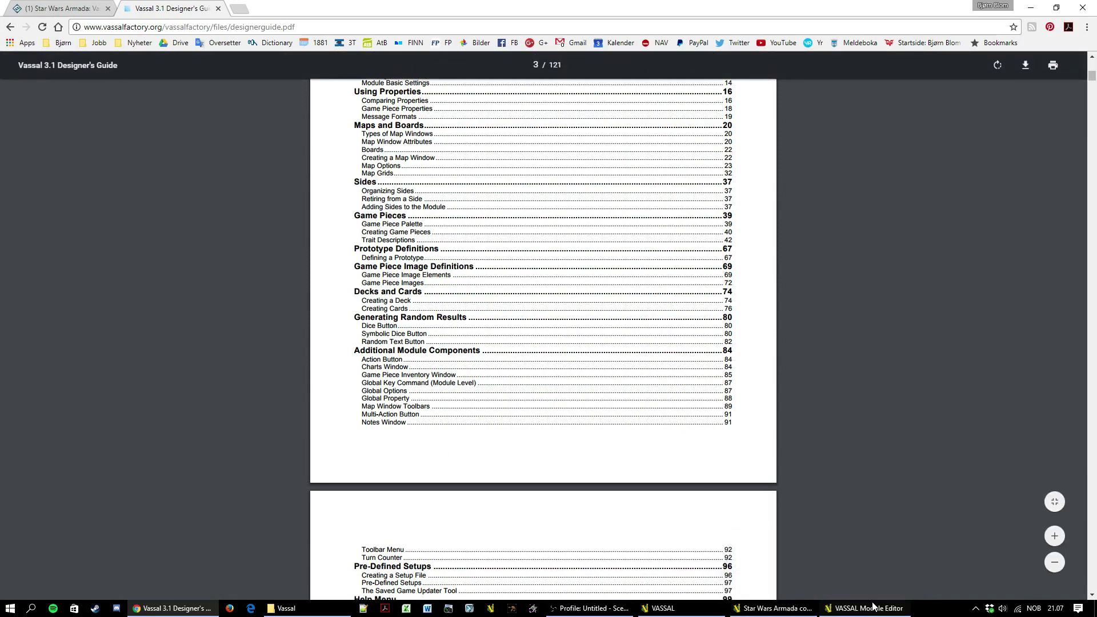
left_click(782, 608)
left_click(856, 608)
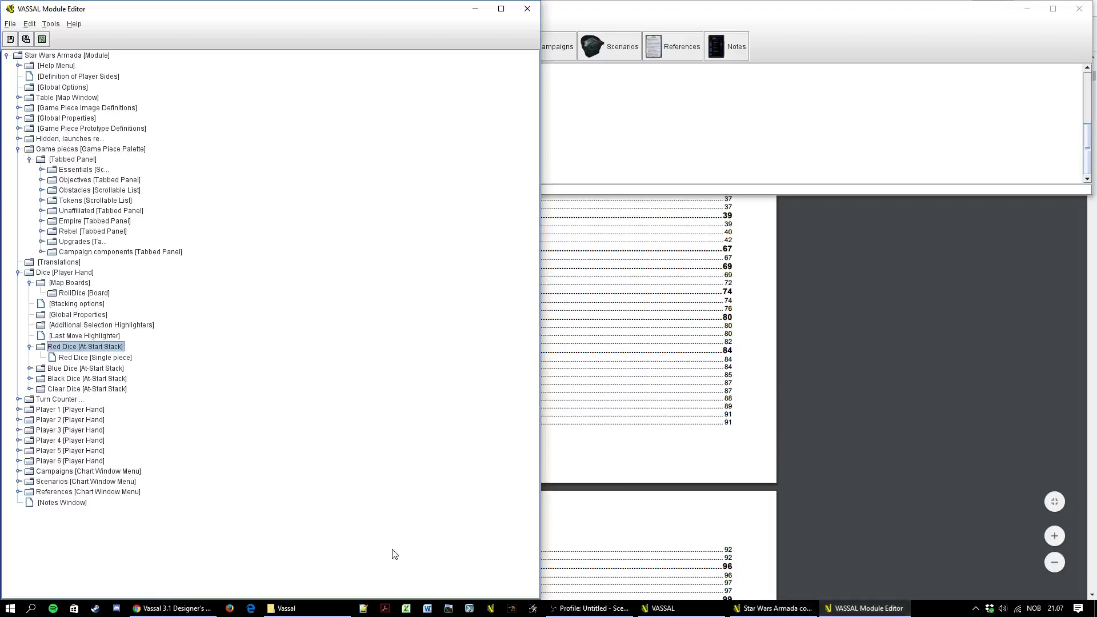
Open the Red Dice single piece, enlarge its window and look through the whole list of current traits
left_click(90, 358)
double_click(90, 359)
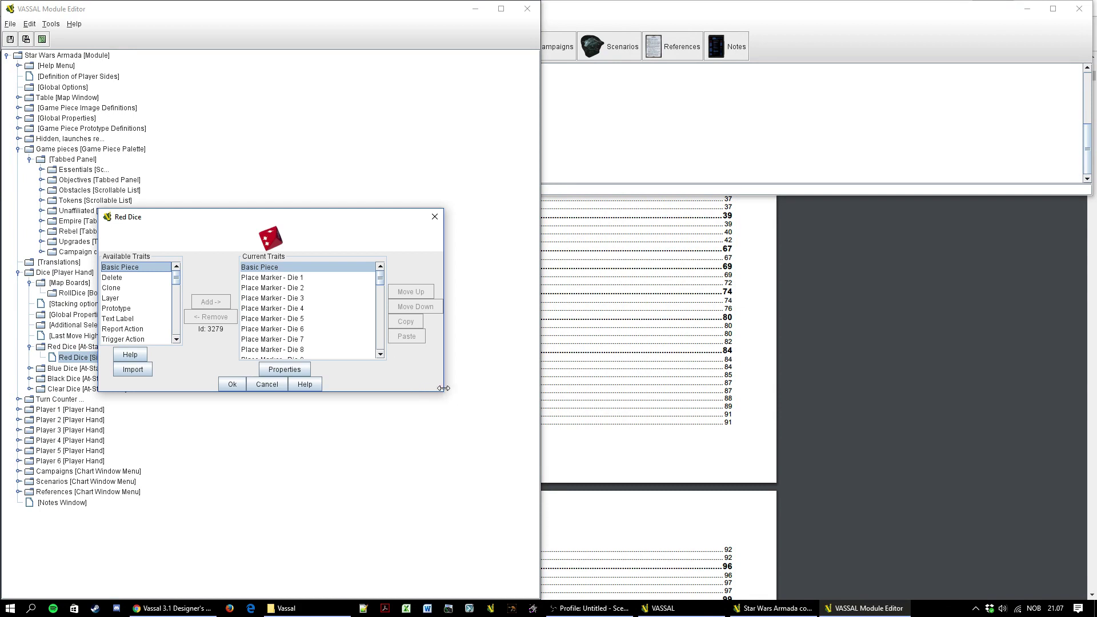
left_click_drag(444, 392, 513, 471)
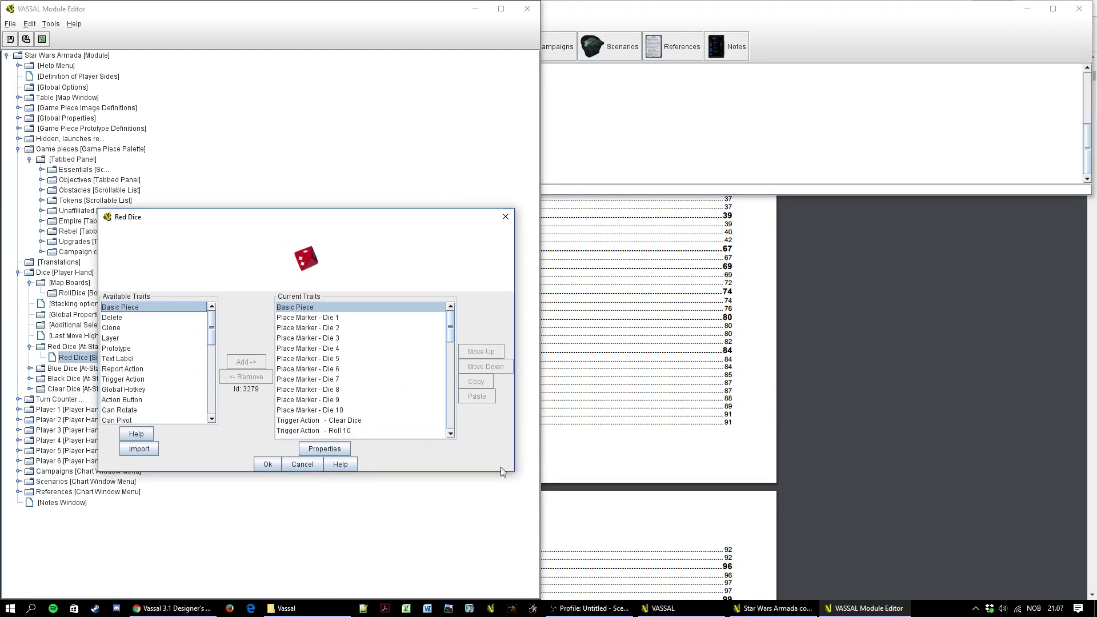
left_click_drag(452, 331, 453, 341)
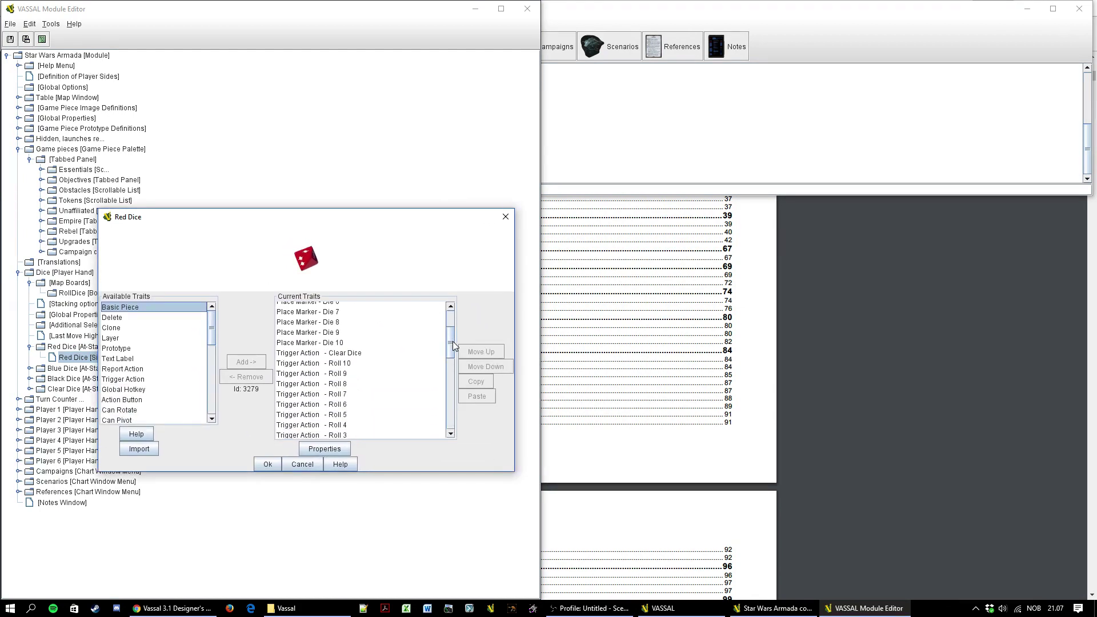
scroll(353, 304, "down", 3)
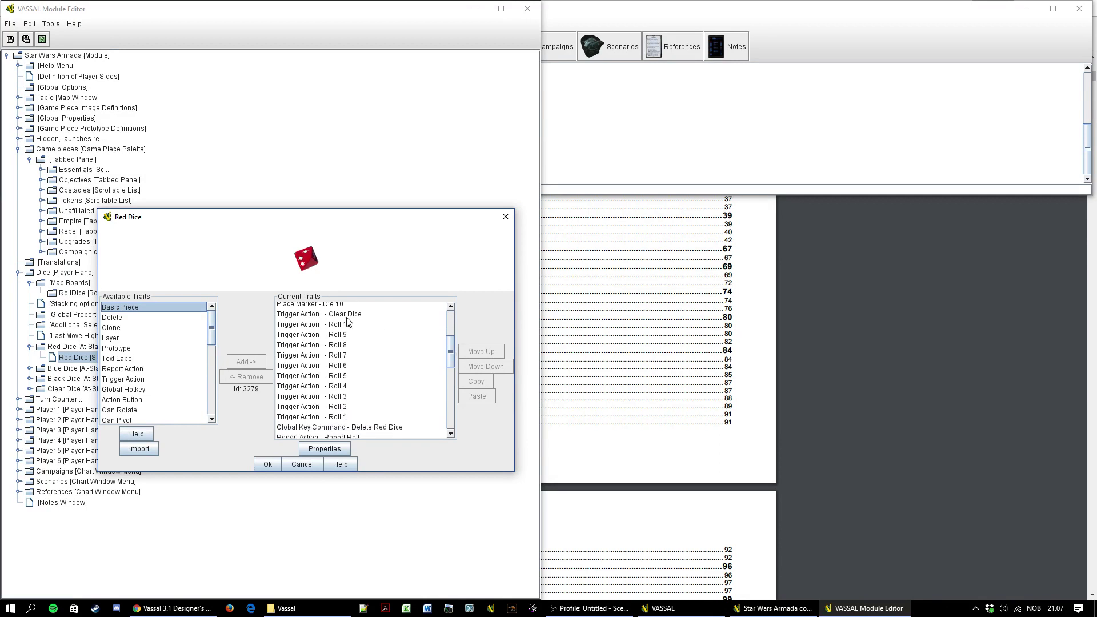
left_click_drag(452, 347, 451, 369)
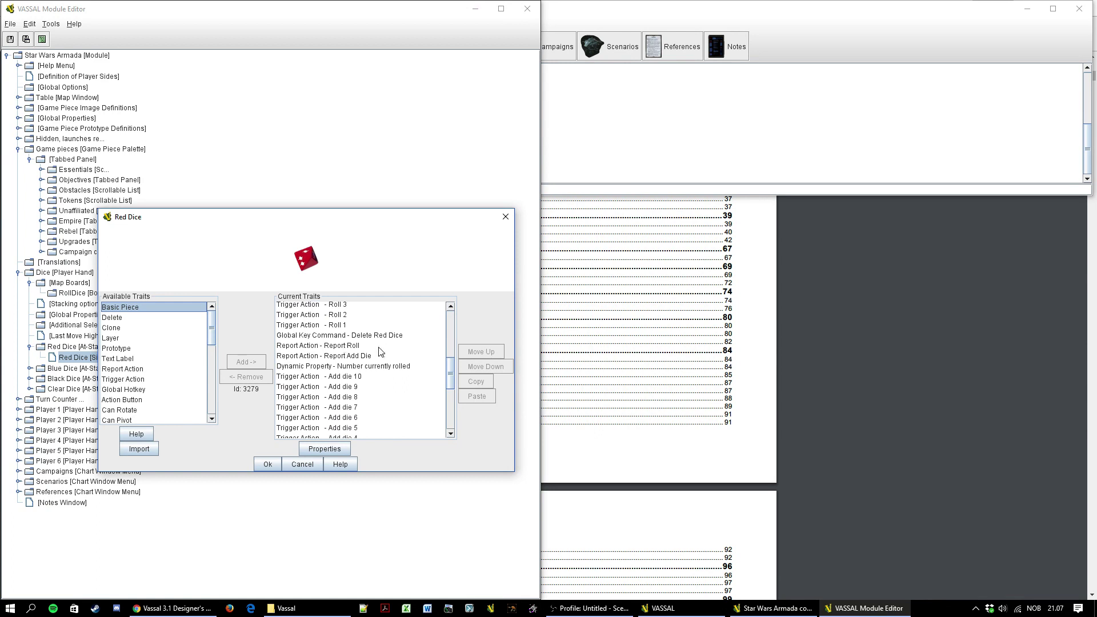
scroll(326, 361, "down", 6)
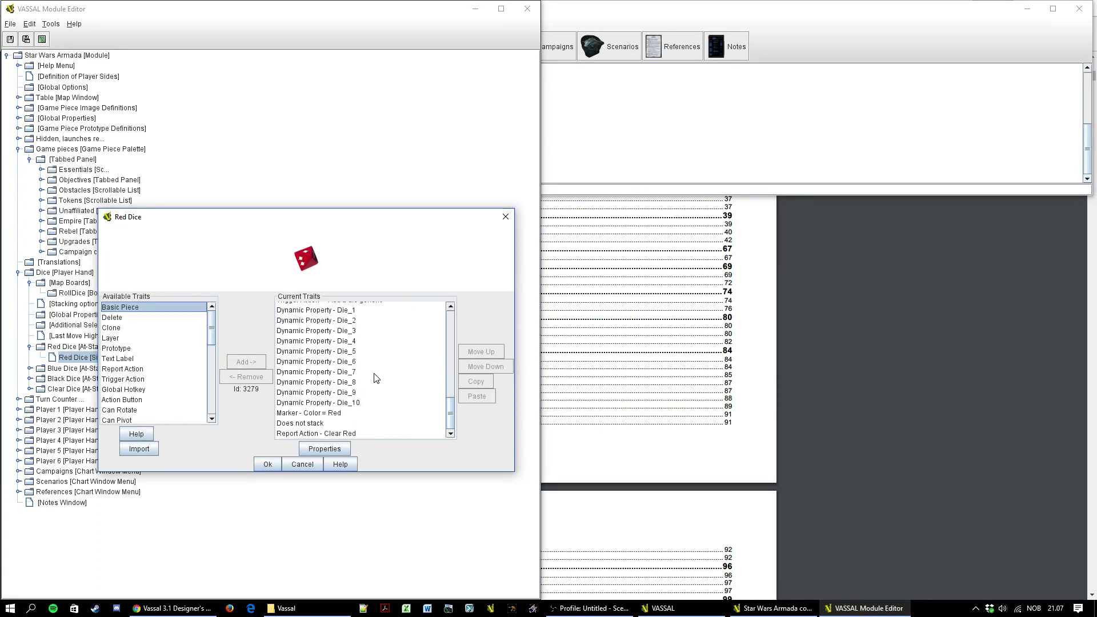
left_click_drag(451, 421, 425, 318)
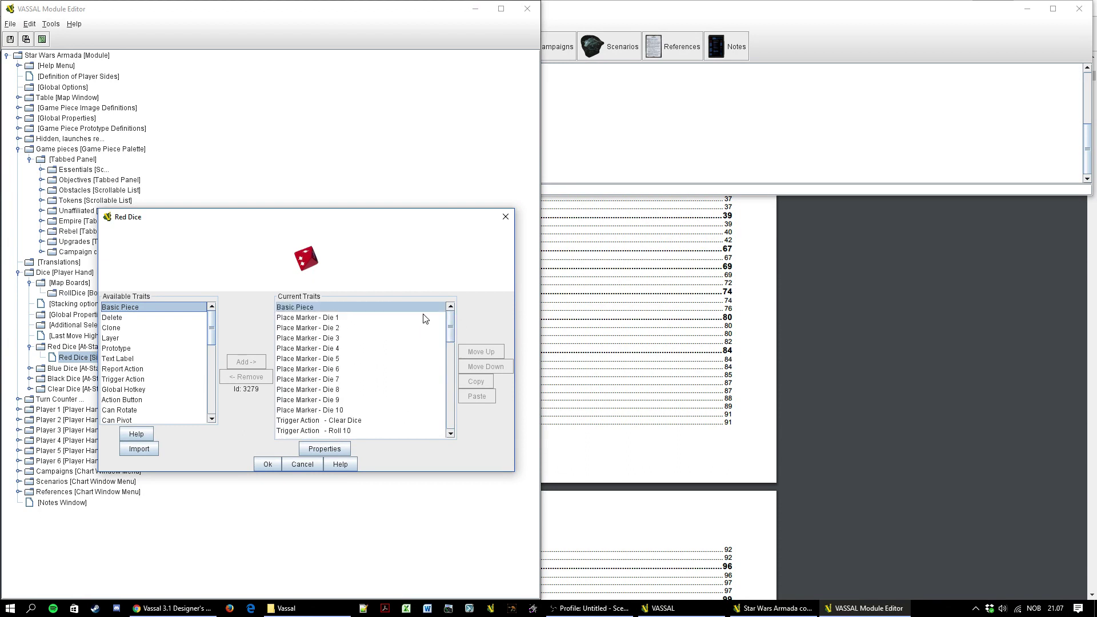
Inspect the Place Marker - Die 1 trait and its marker definition, and leave the Red Dice piece without changes
double_click(324, 319)
left_click(394, 329)
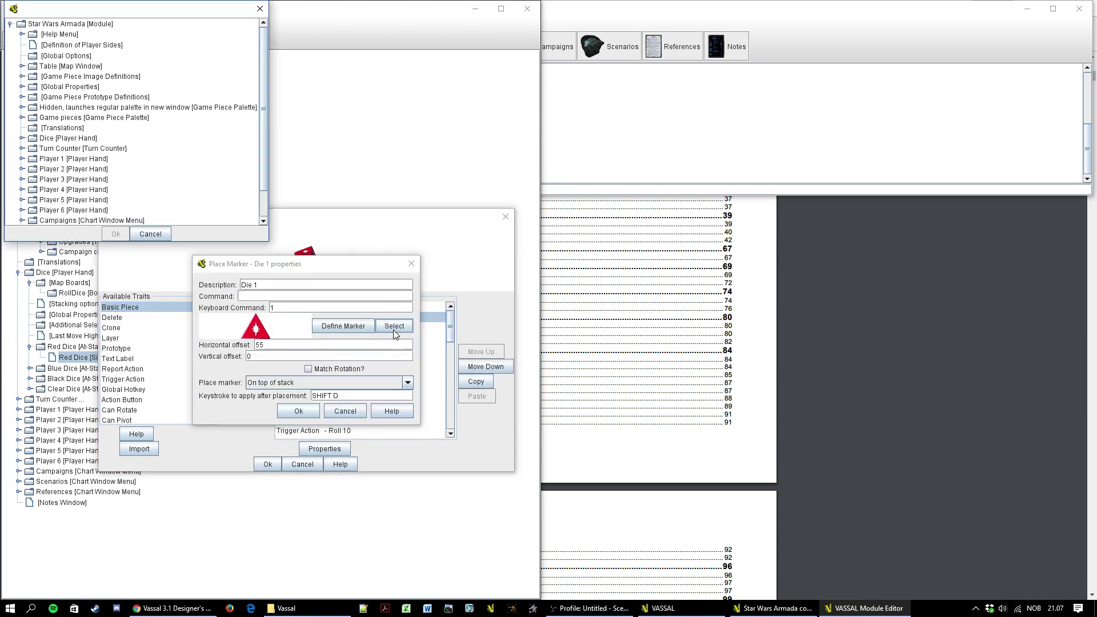
left_click(150, 234)
left_click(339, 327)
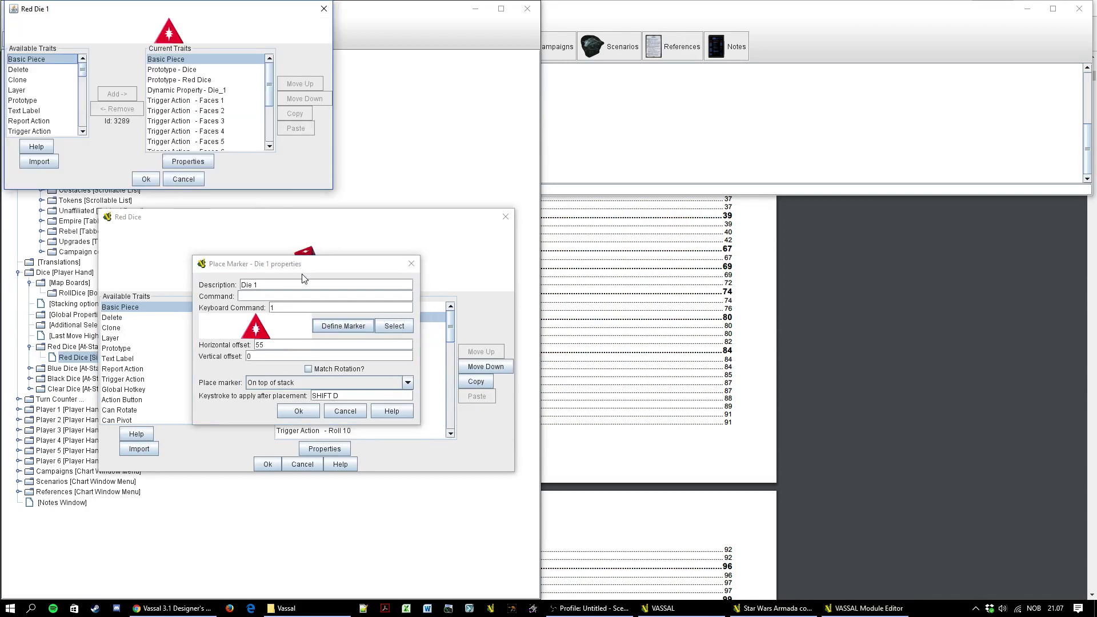
scroll(273, 103, "down", 4)
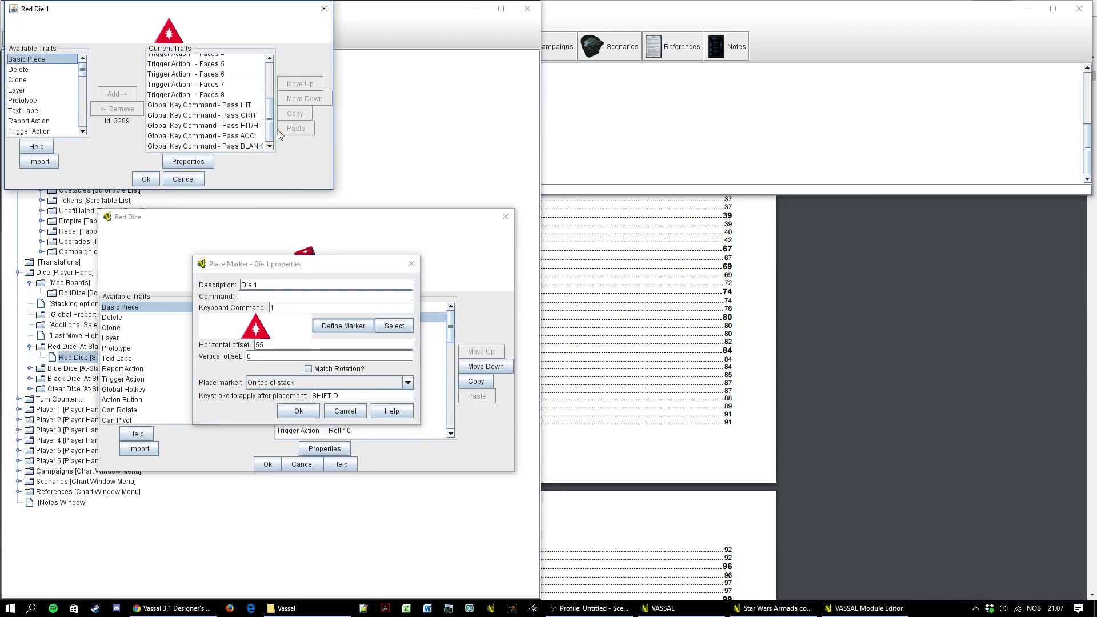
left_click(182, 180)
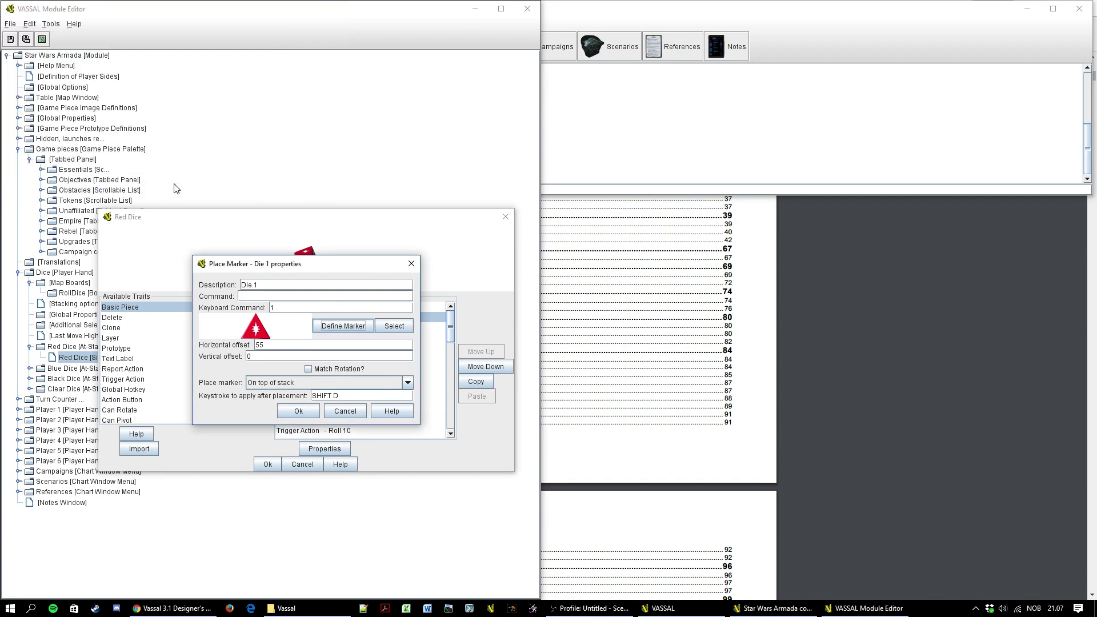
left_click(345, 411)
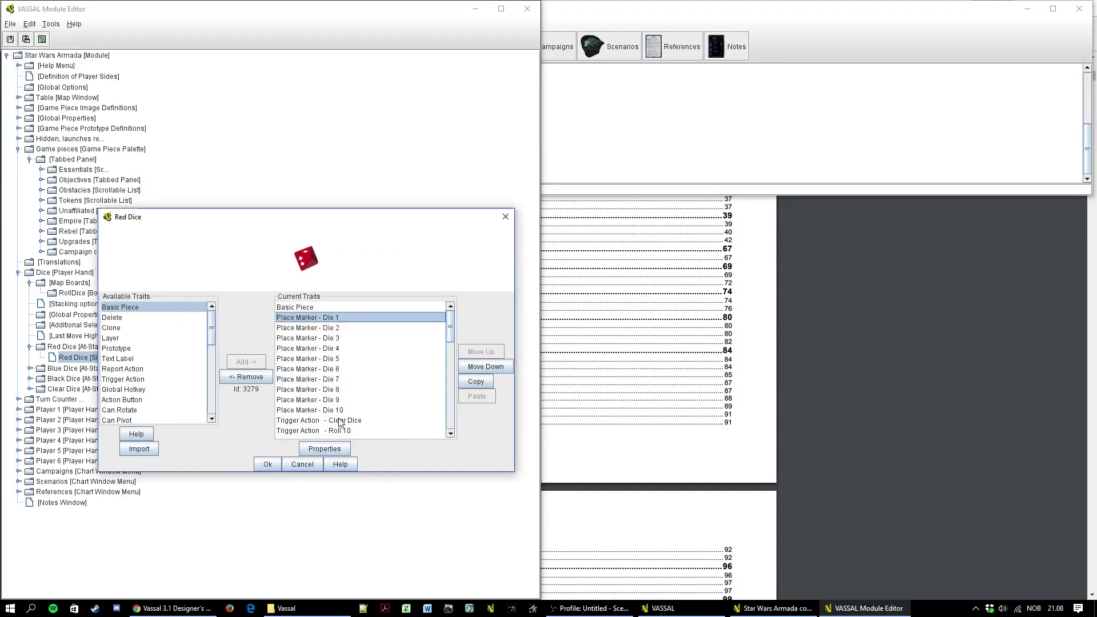
left_click(307, 465)
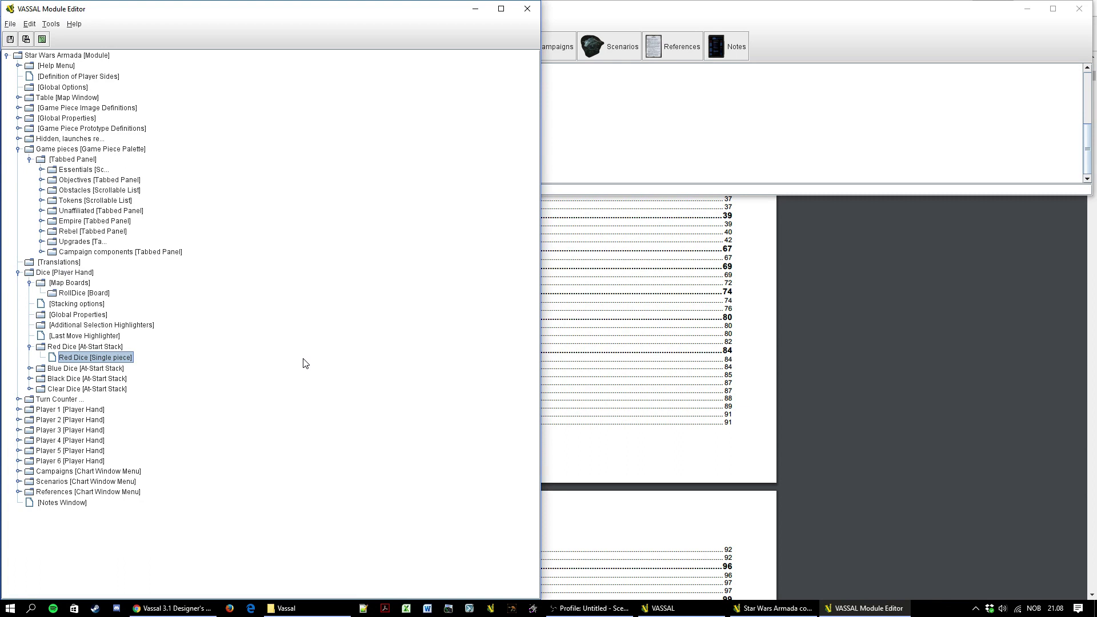
Collapse the Red Dice stack, the Map Boards and the Dice player hand in the module tree
key("Left")
key("Left")
key("Up")
key("Up")
key("Up")
key("Up")
key("Up")
key("Up")
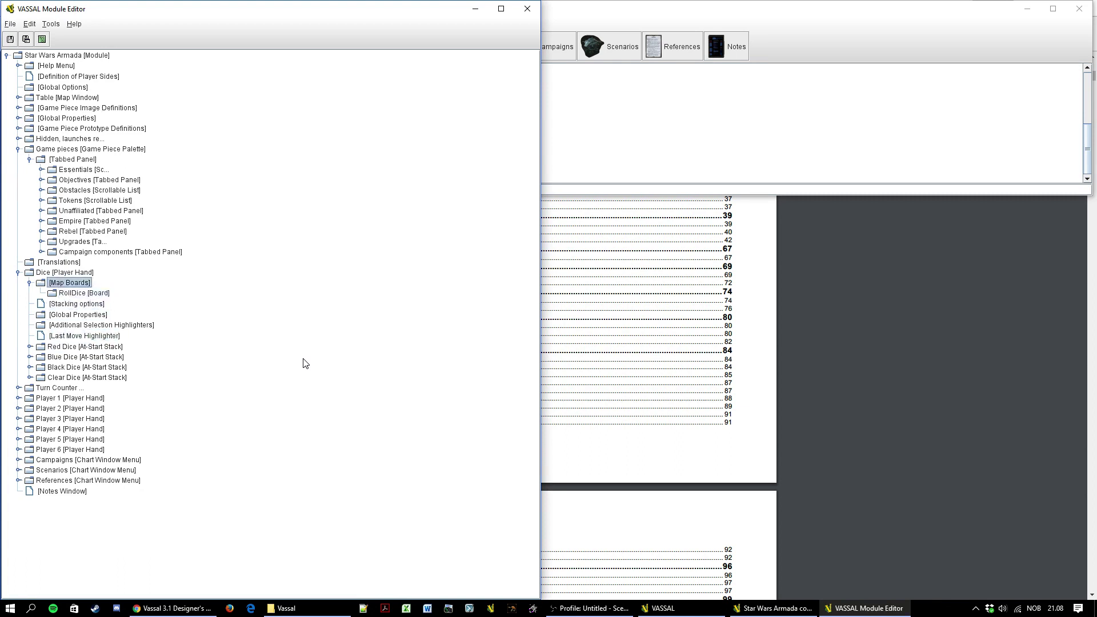
key("Left")
key("Left")
key("Left")
Go back up to the tabbed panel under Game pieces and collapse it
key("Up")
key("Up")
key("Up")
key("Up")
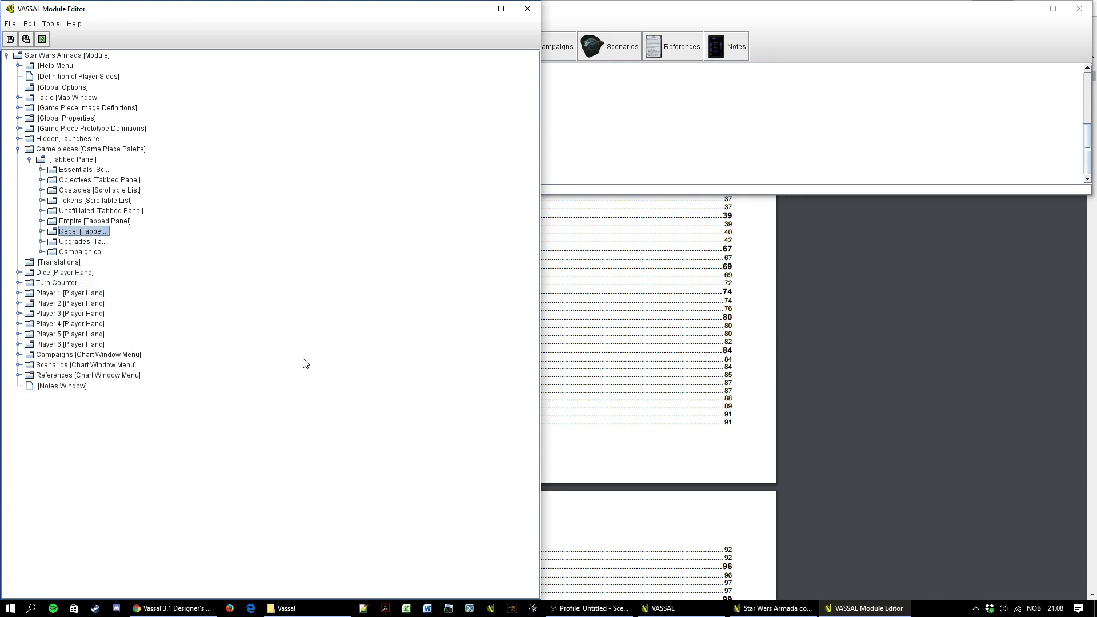
key("Up")
key("Up")
key("Up")
key("Up")
key("Up")
key("Up")
key("Up")
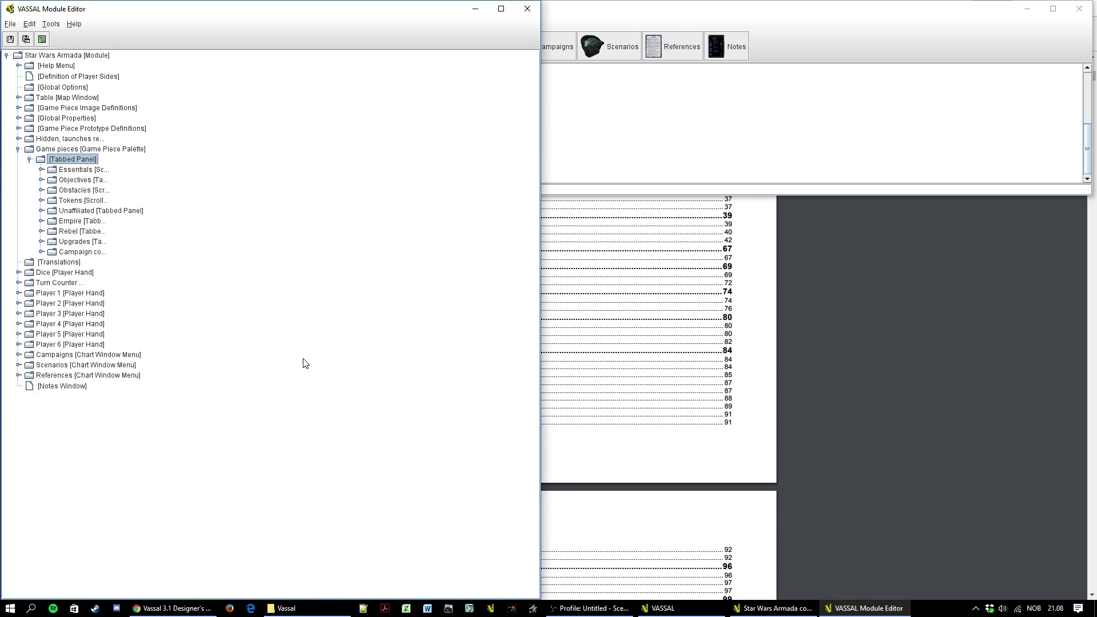
key("Left")
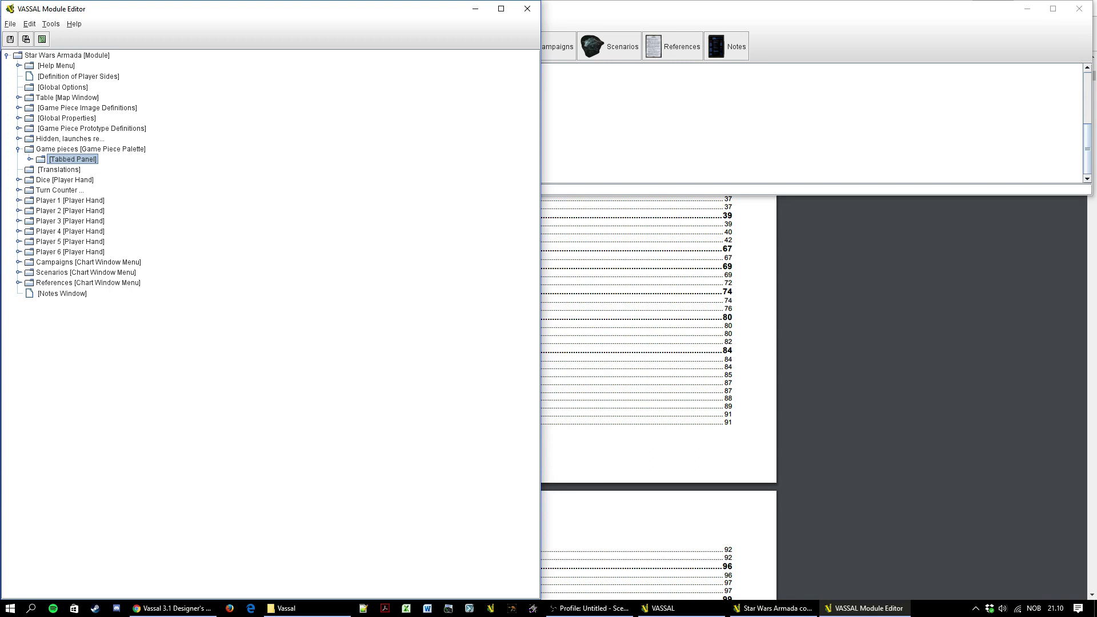
Save the module and look over the categories inside the tabbed panel under Game pieces, leaving the panel collapsed
left_click(9, 39)
left_click(31, 159)
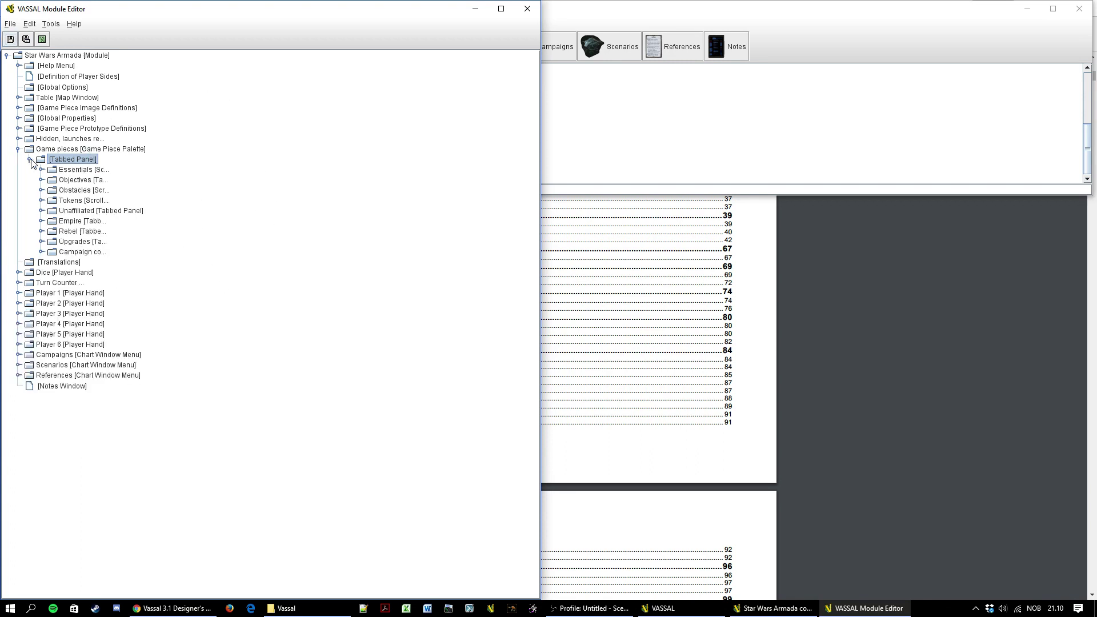
left_click(30, 160)
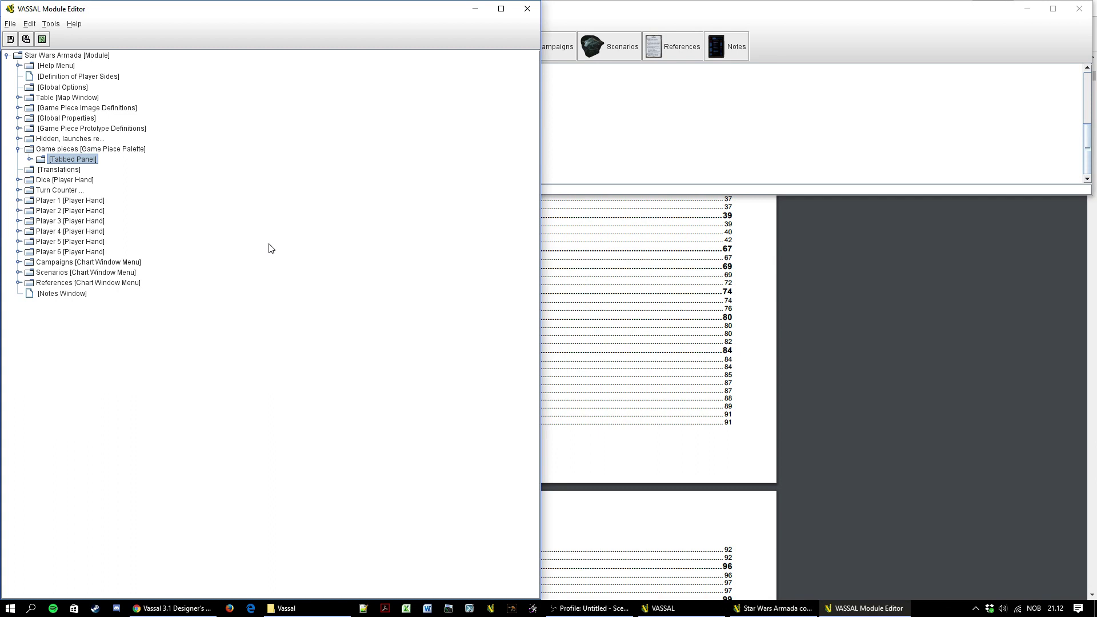
key("Up")
key("Down")
key("Right")
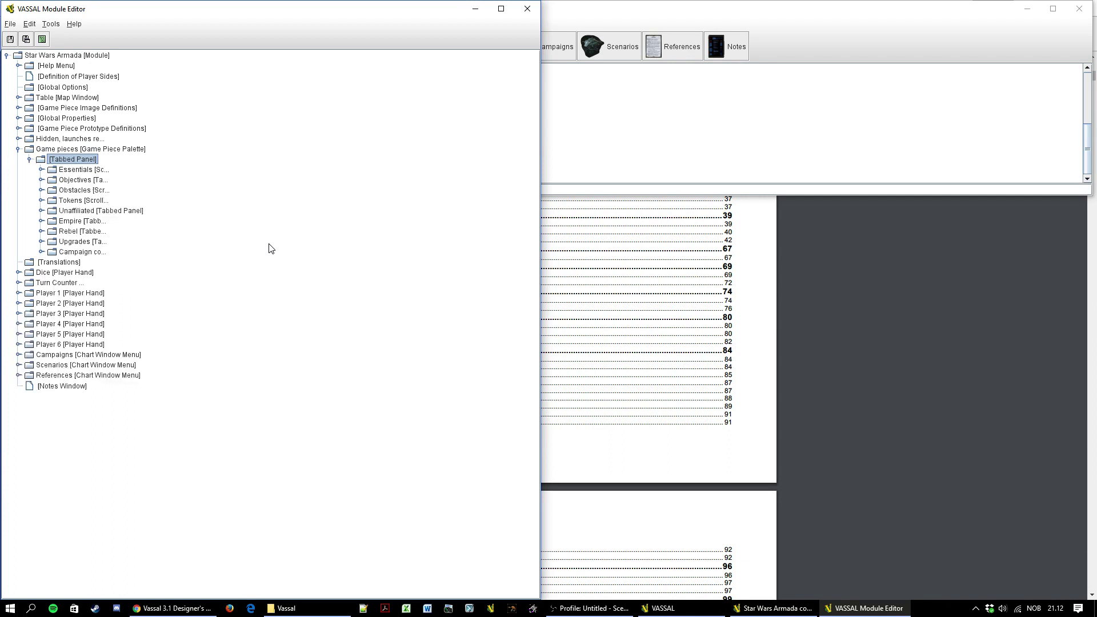
key("Left")
key("Left")
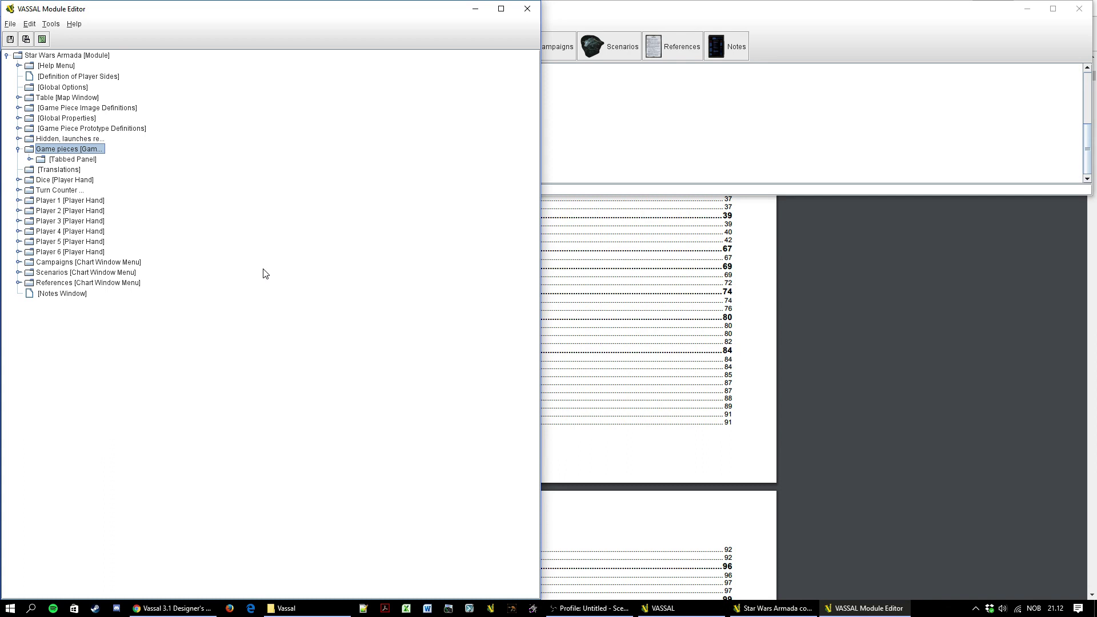
Save the module again and look over the components of the Table map window before collapsing it
left_click(10, 39)
left_click(83, 97)
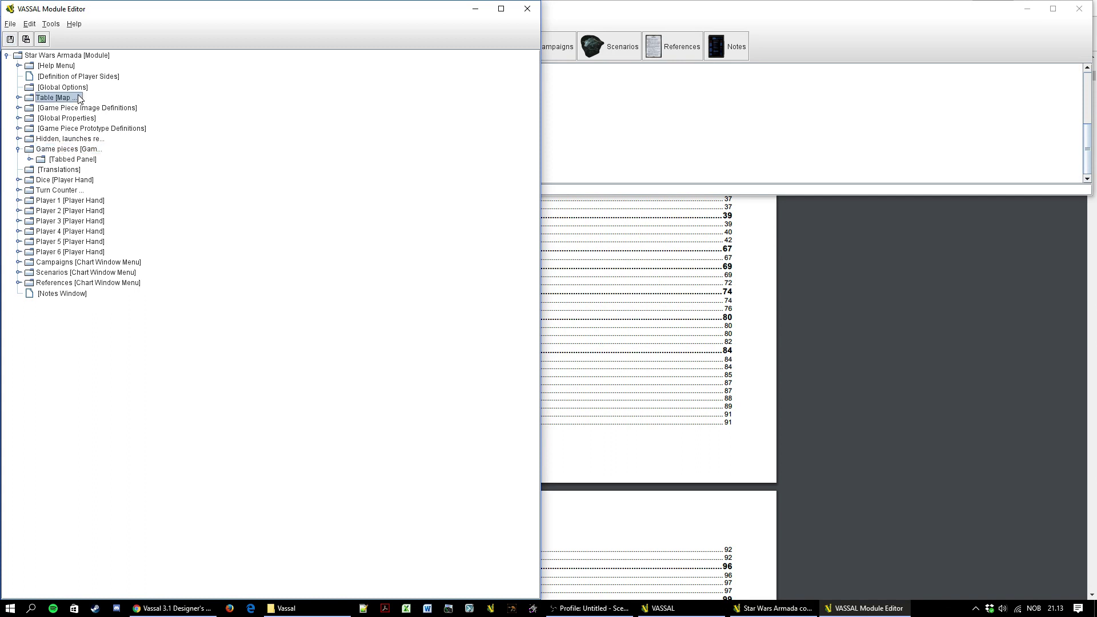
key("Right")
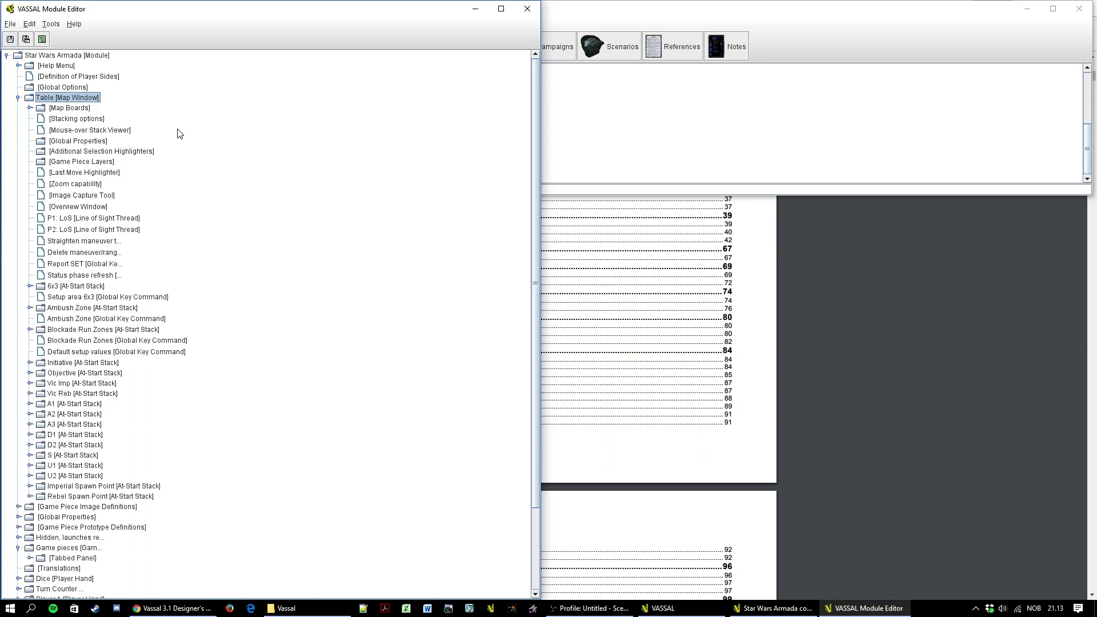
key("Left")
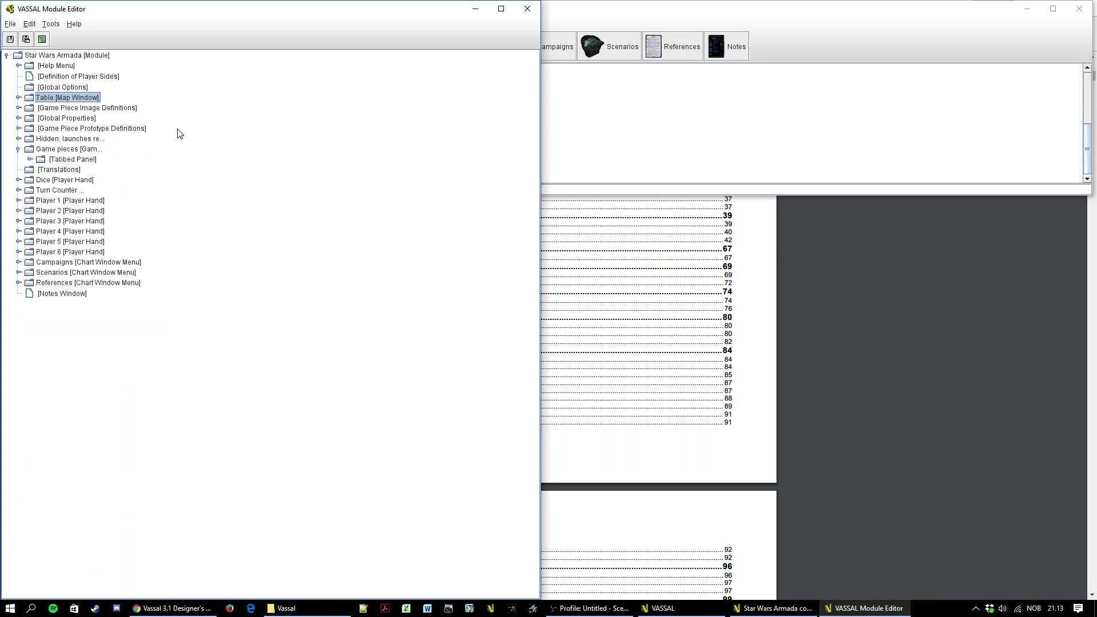
Review the tabbed panel's piece categories and collapse the whole Game pieces palette
left_click(73, 200)
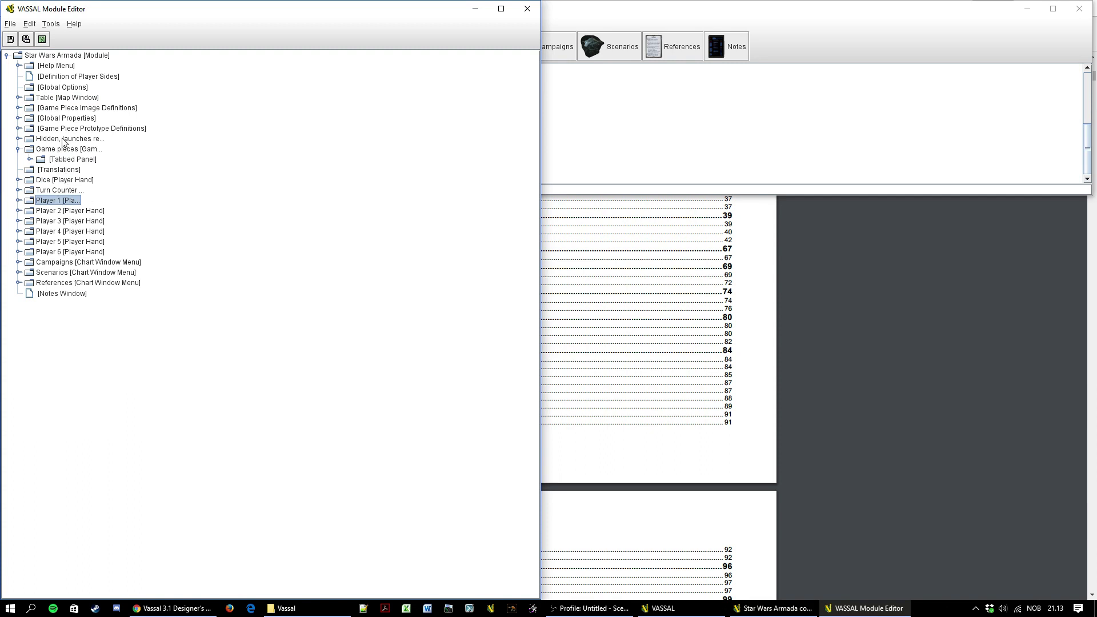
left_click(30, 159)
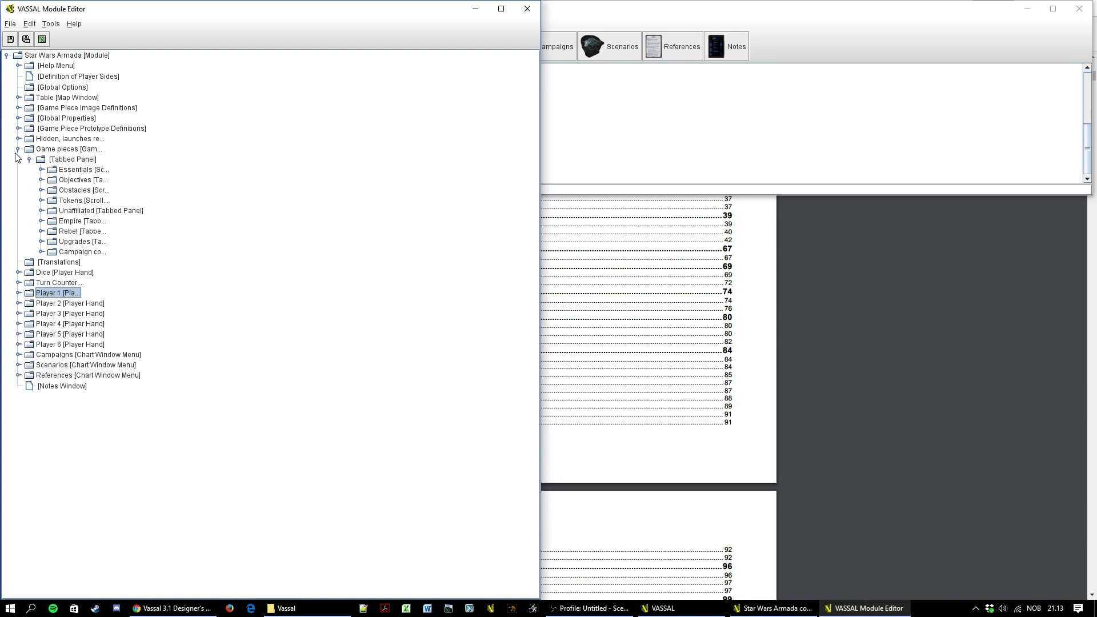
left_click(18, 149)
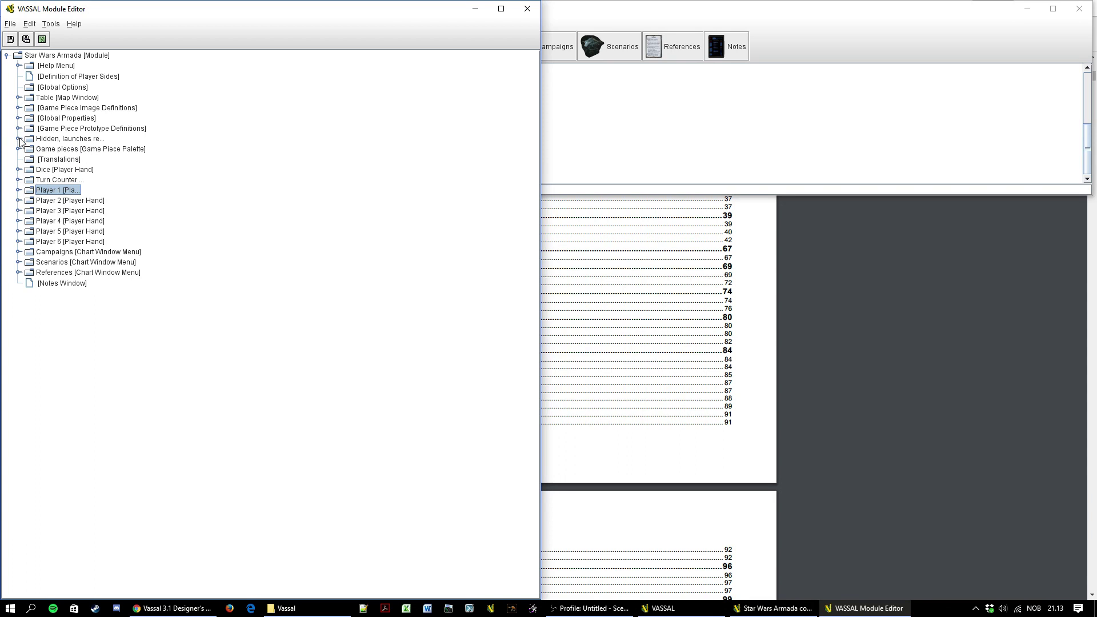
Expand the Dice player hand in the module tree to review its components and the four dice stacks
left_click(76, 139)
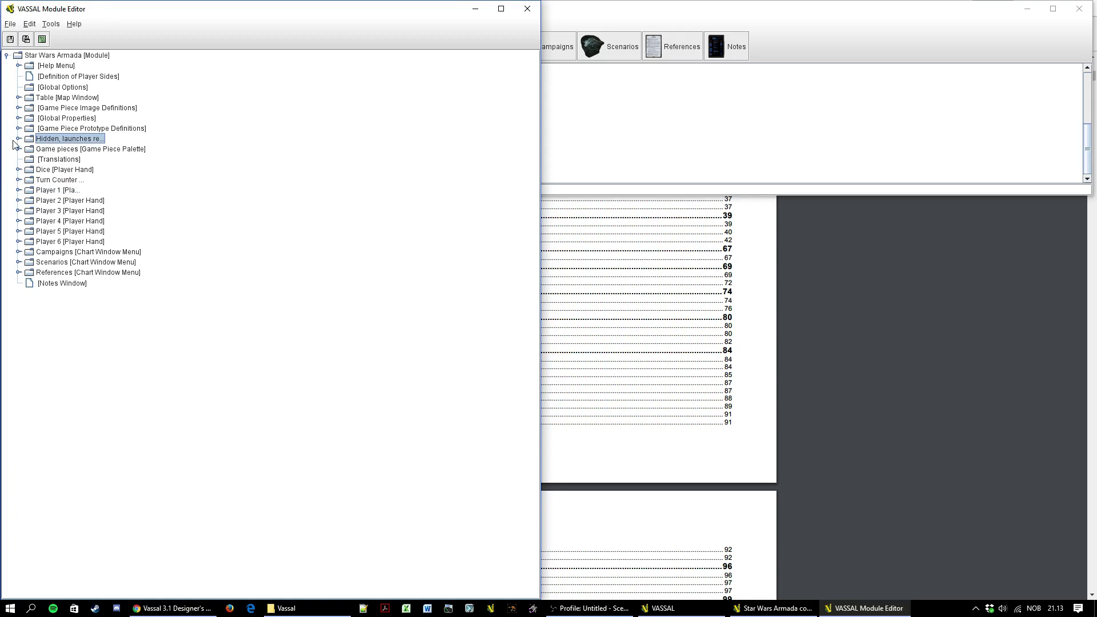
left_click(34, 170)
left_click(19, 170)
left_click(19, 170)
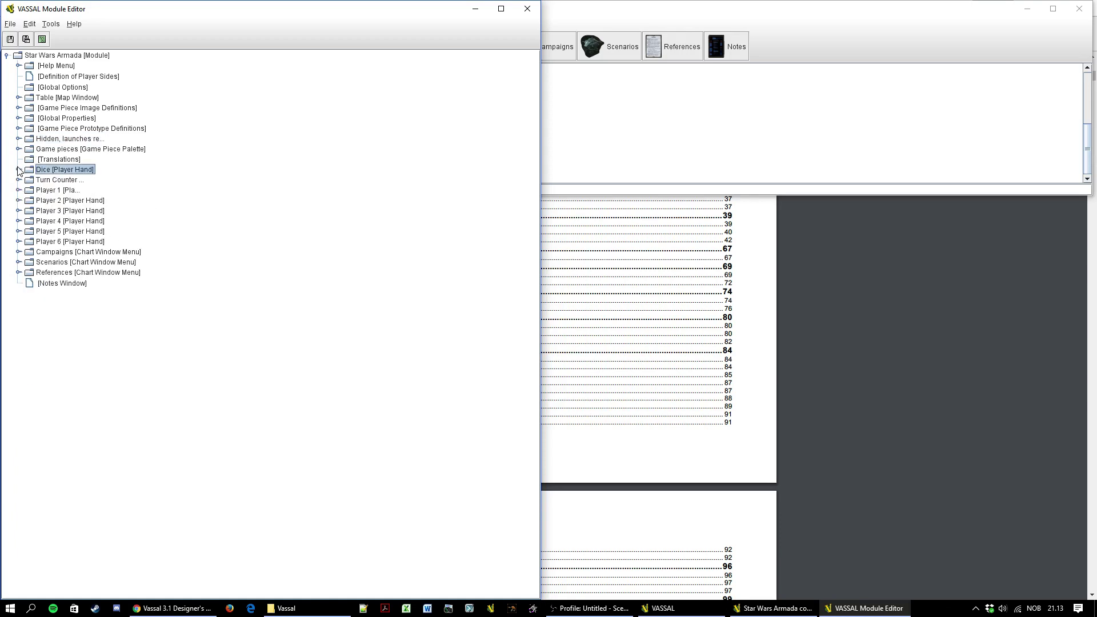
left_click(19, 170)
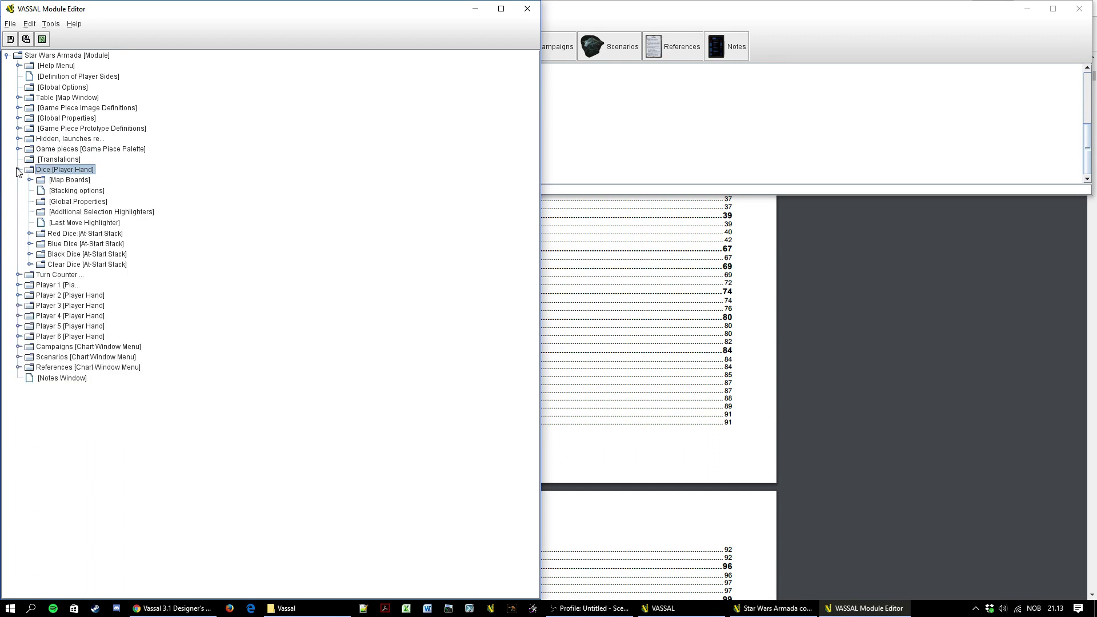
left_click(18, 170)
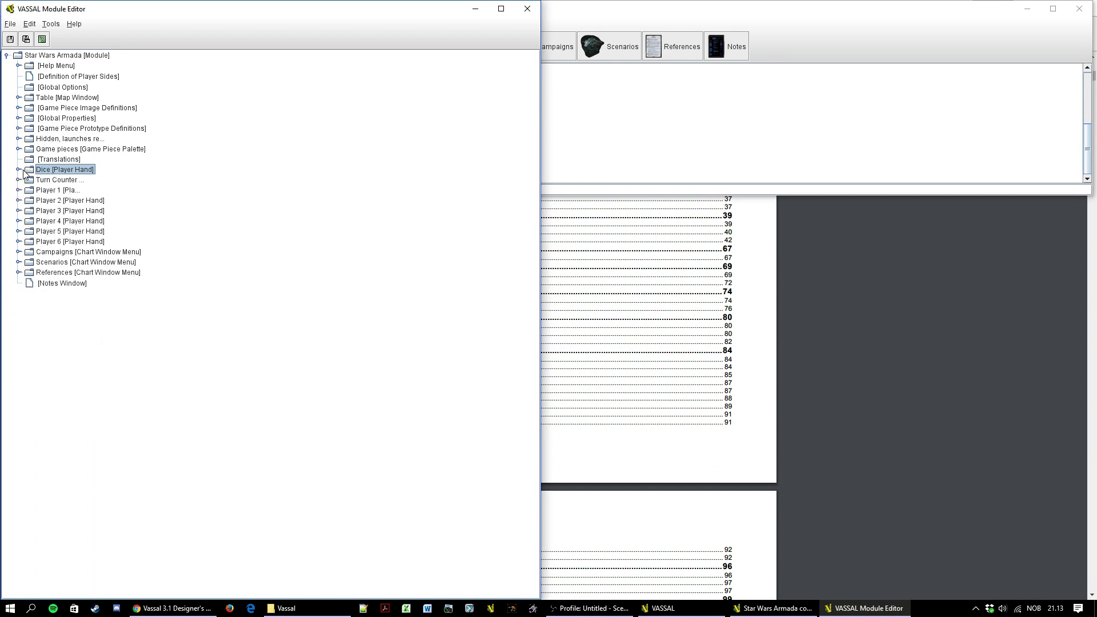
left_click(19, 170)
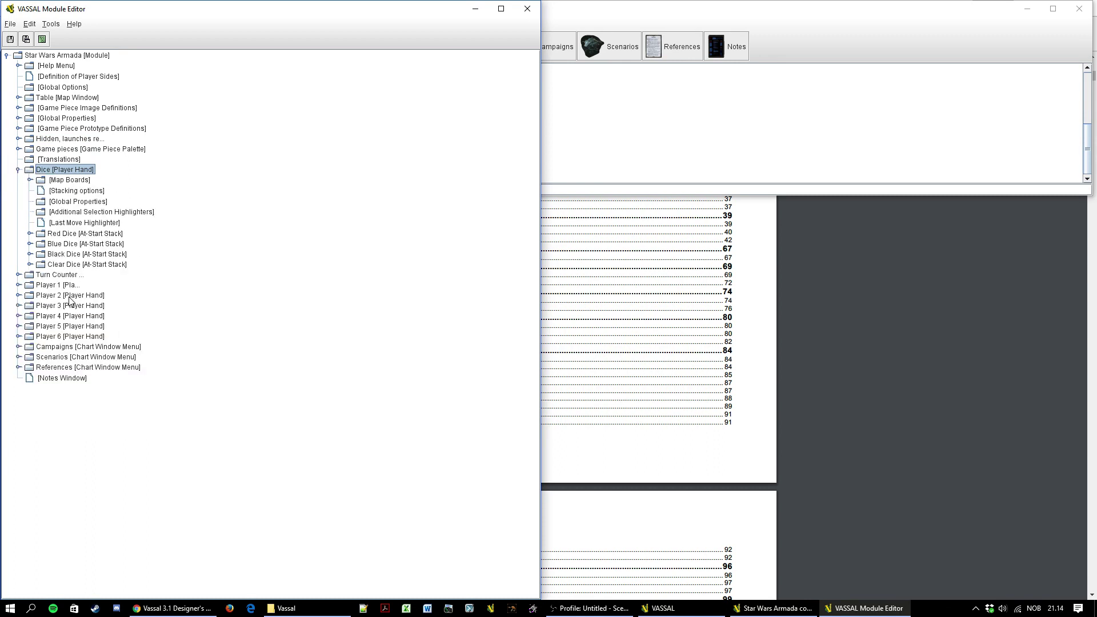